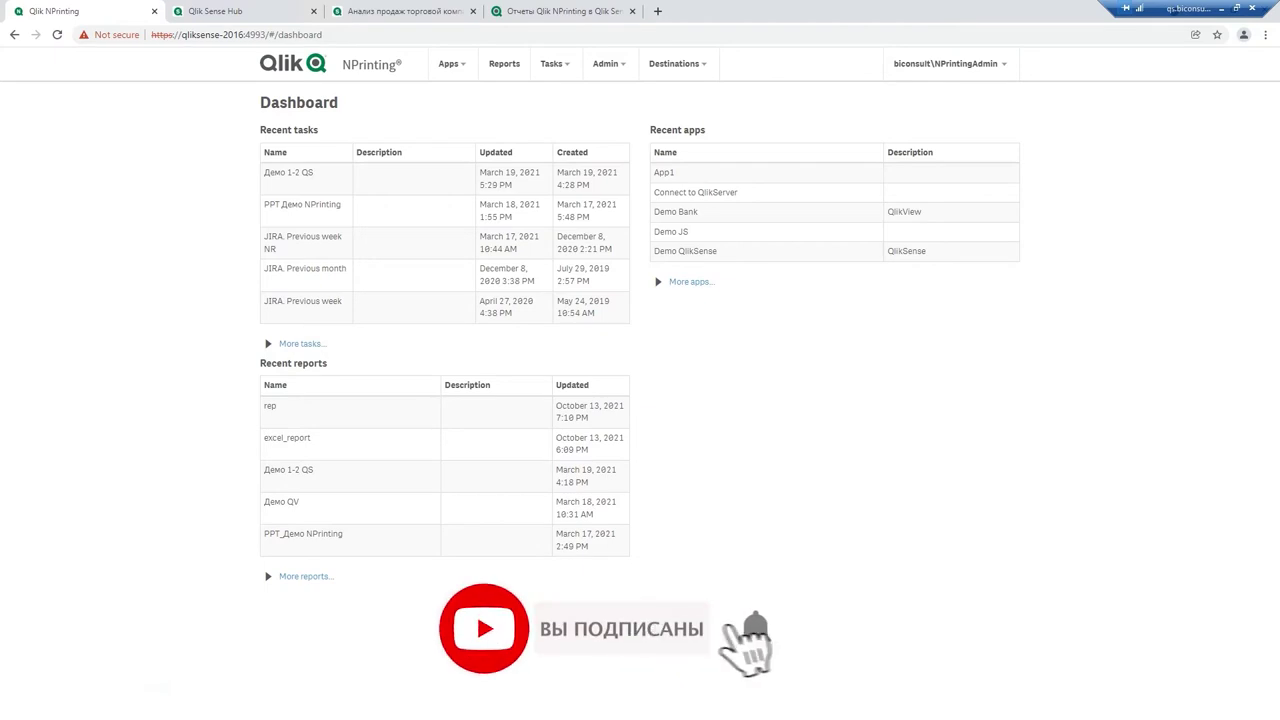
Read the Qlik help page on NPrinting reports in Qlik Sense, including the distribution requirements.
click(541, 12)
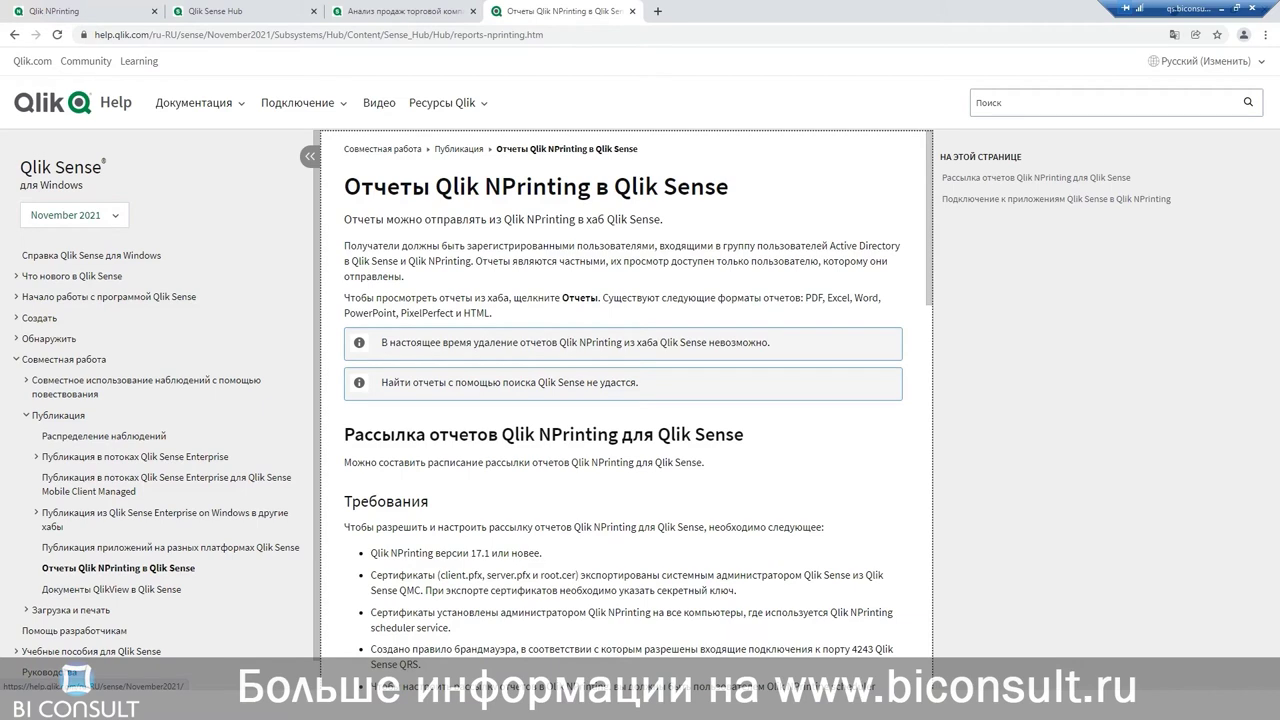
click(115, 217)
click(203, 213)
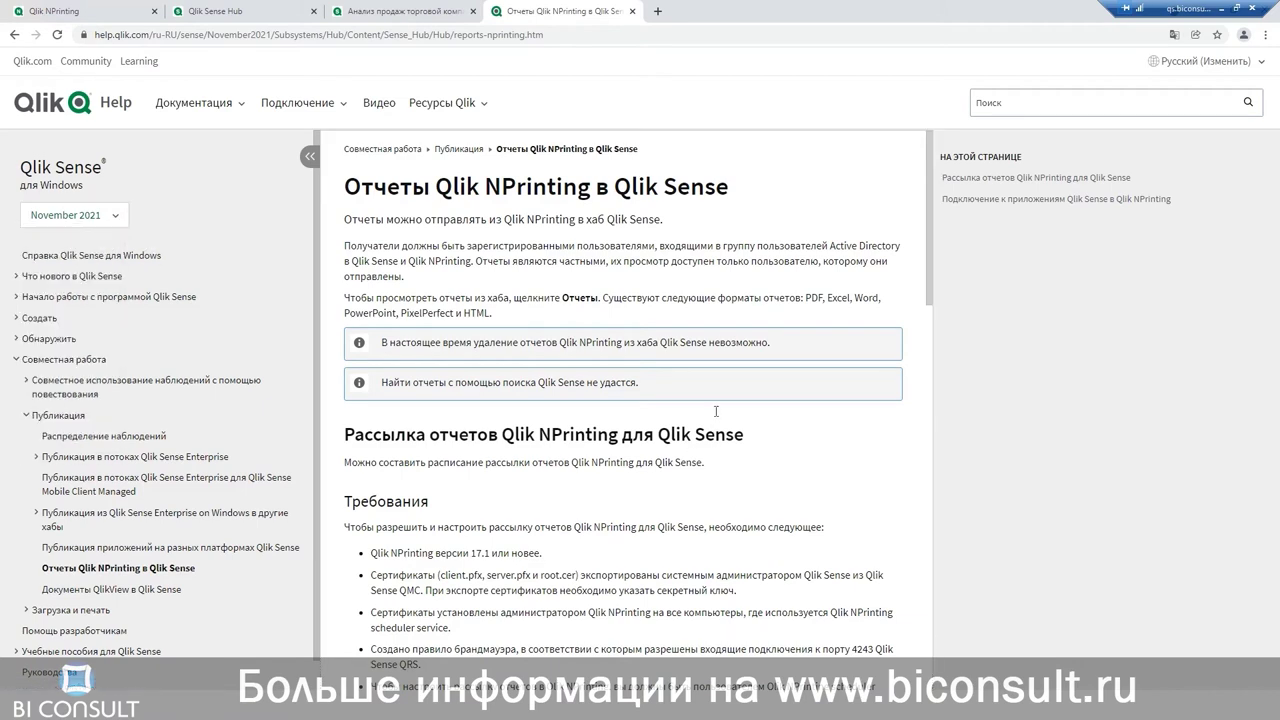
scroll(375, 224, down, 4)
scroll(396, 250, up, 2)
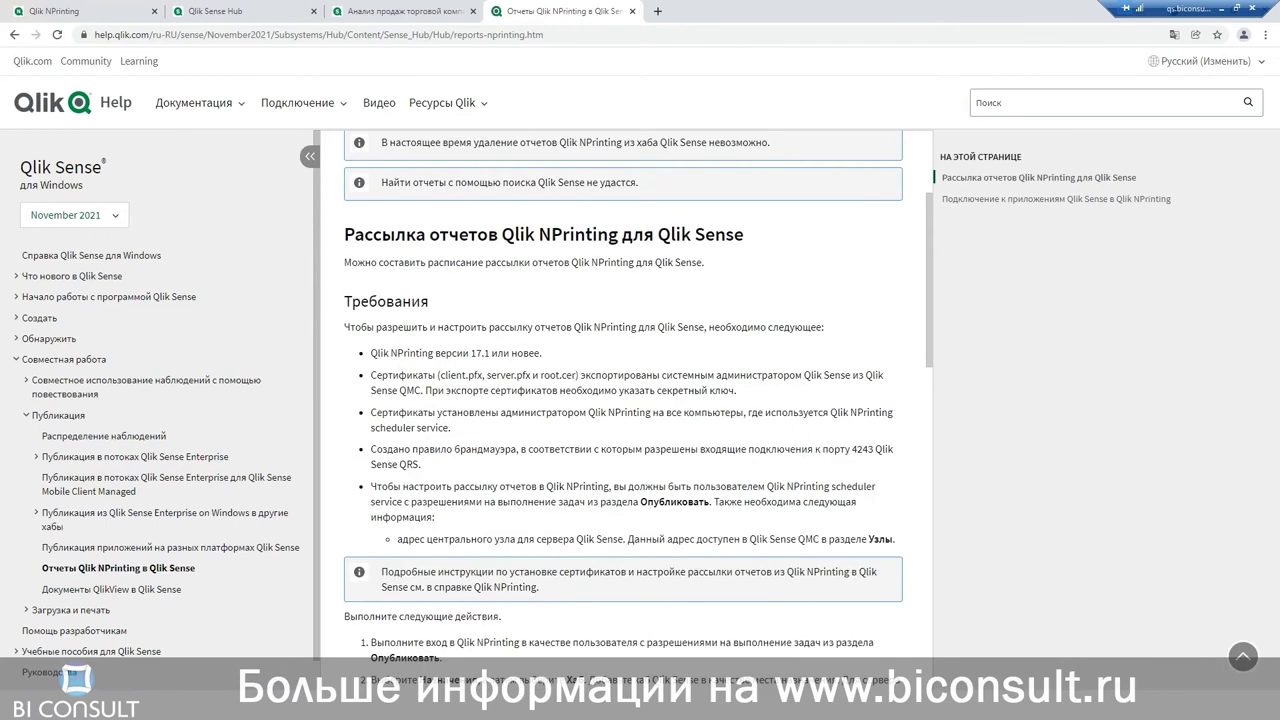
scroll(685, 363, down, 10)
scroll(679, 392, up, 7)
scroll(679, 392, up, 5)
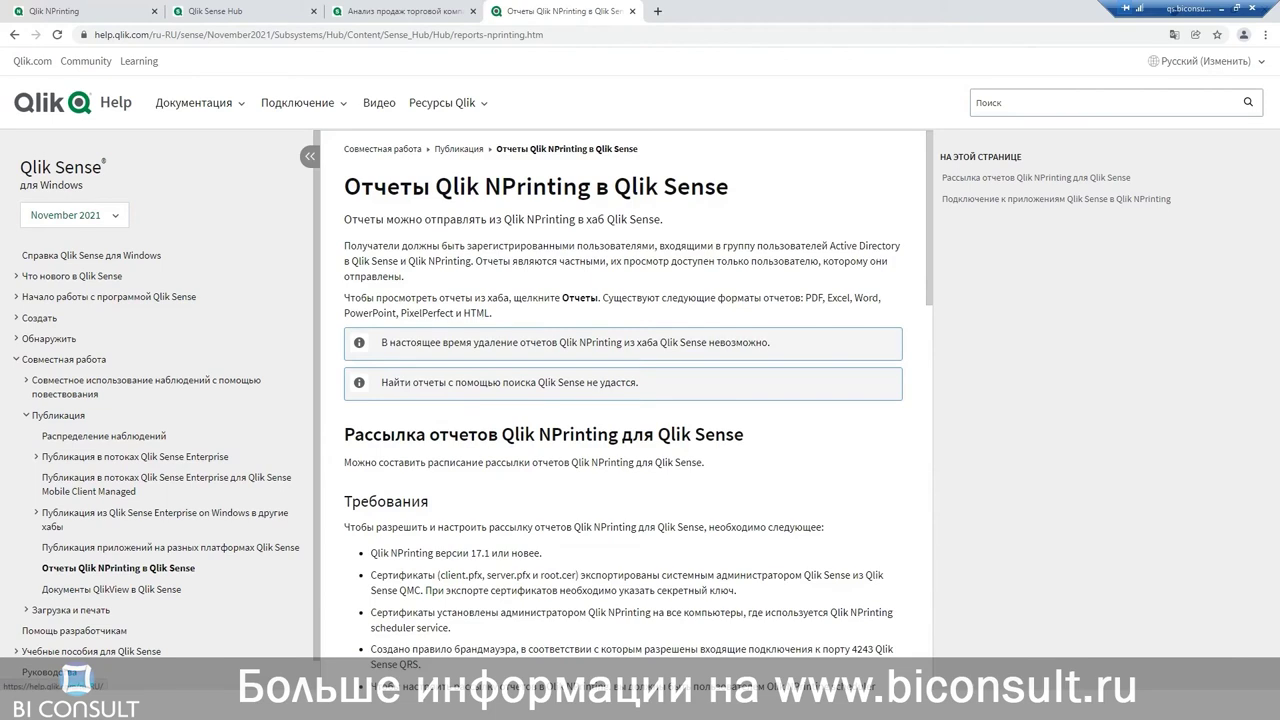
Switch to Qlik NPrinting and create an enabled app named TestApp.
click(100, 8)
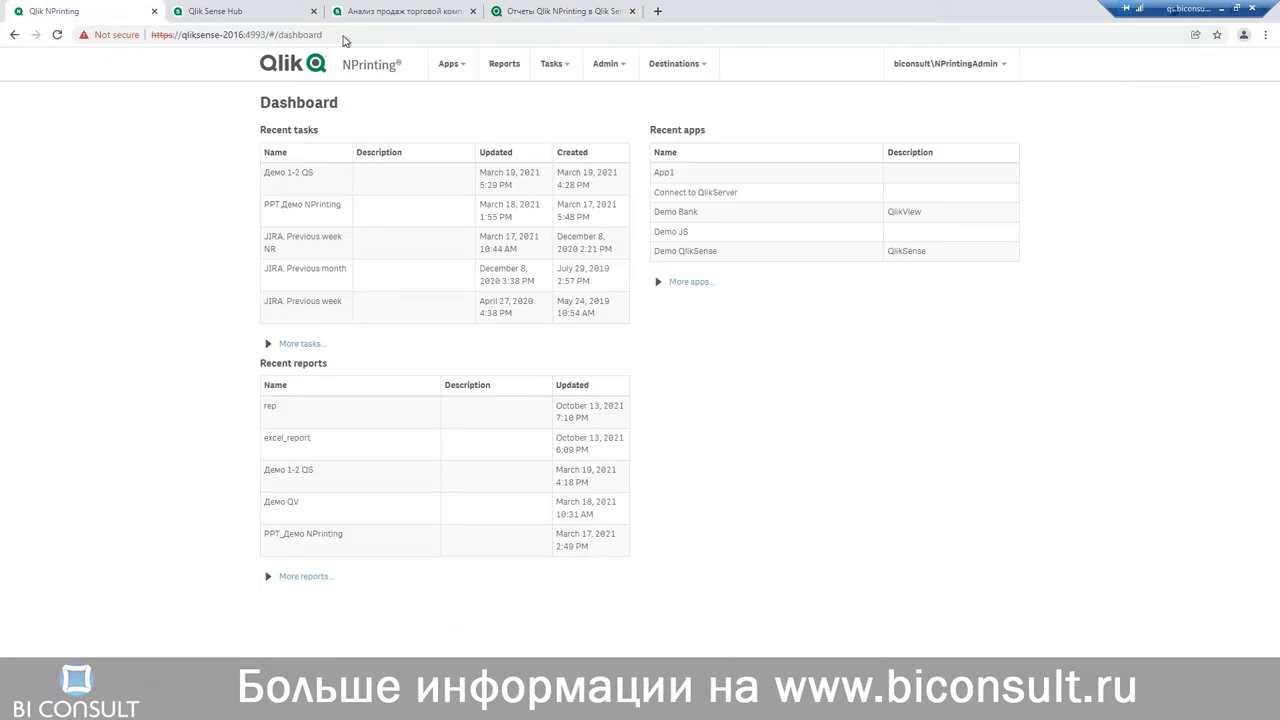
click(448, 66)
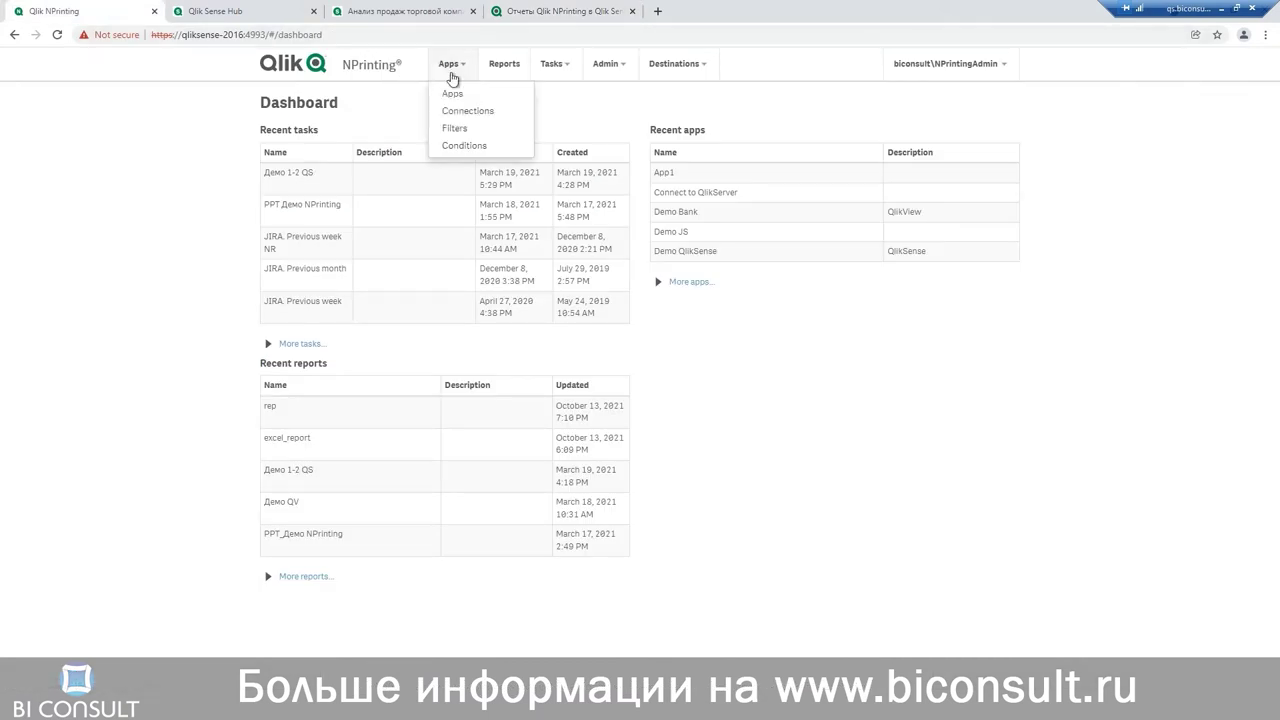
click(450, 92)
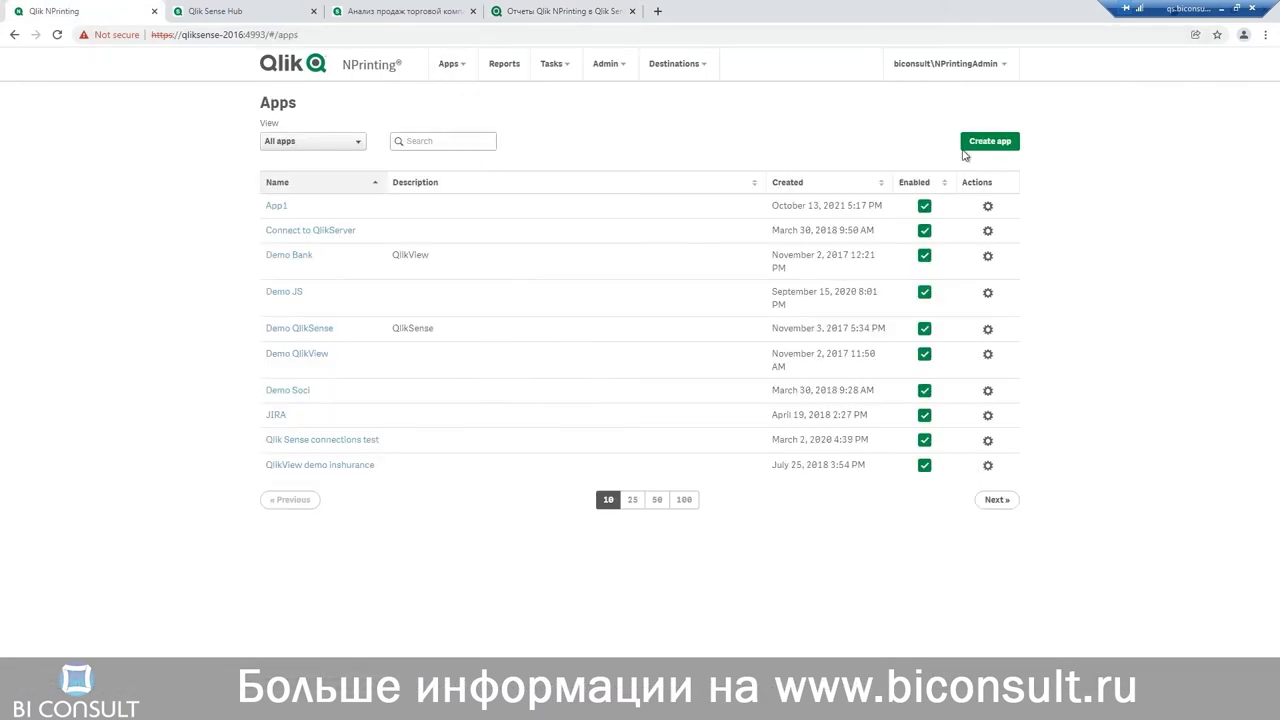
click(986, 141)
click(437, 157)
right_click(469, 177)
click(487, 240)
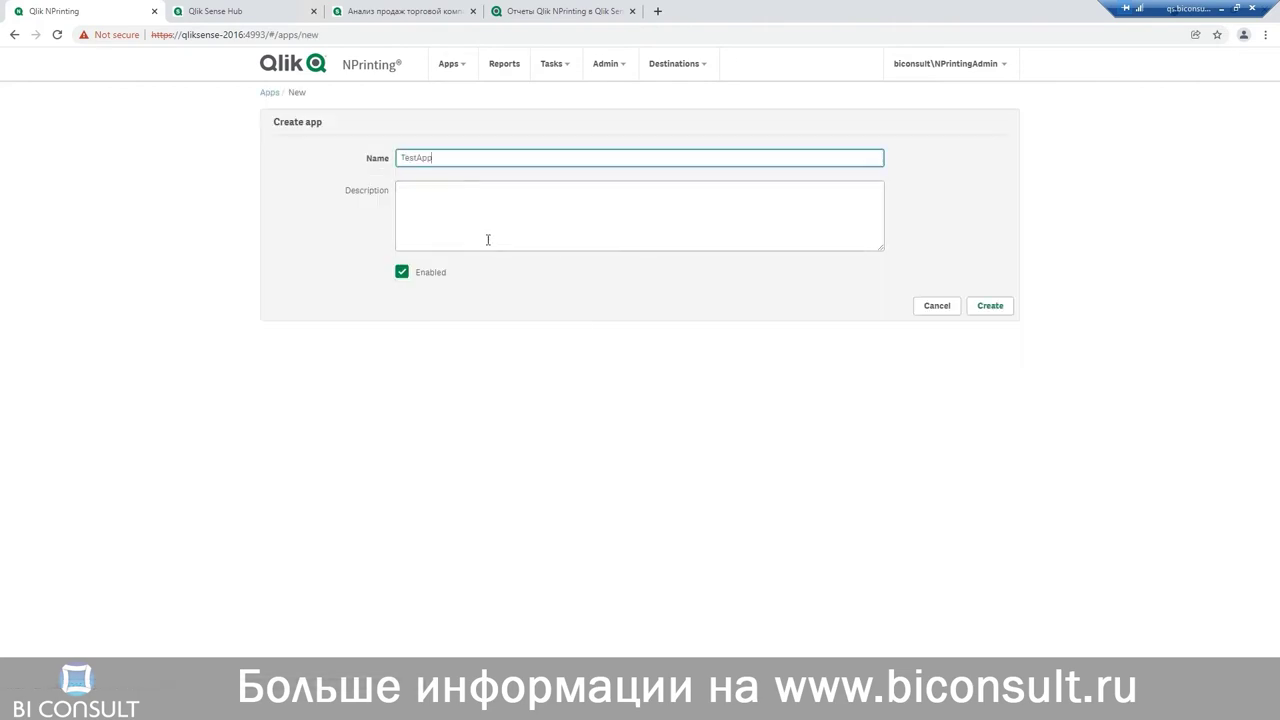
click(988, 309)
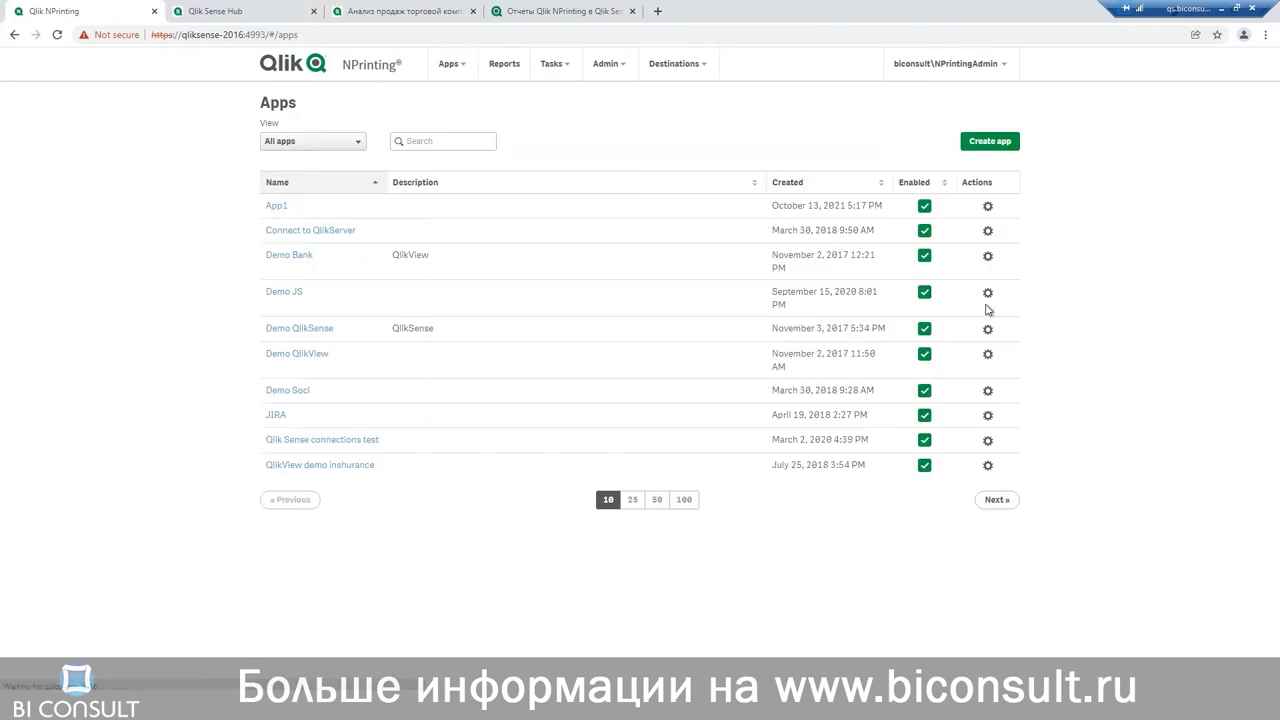
Start a new connection named TestConn and assign it to the TestApp app.
click(450, 63)
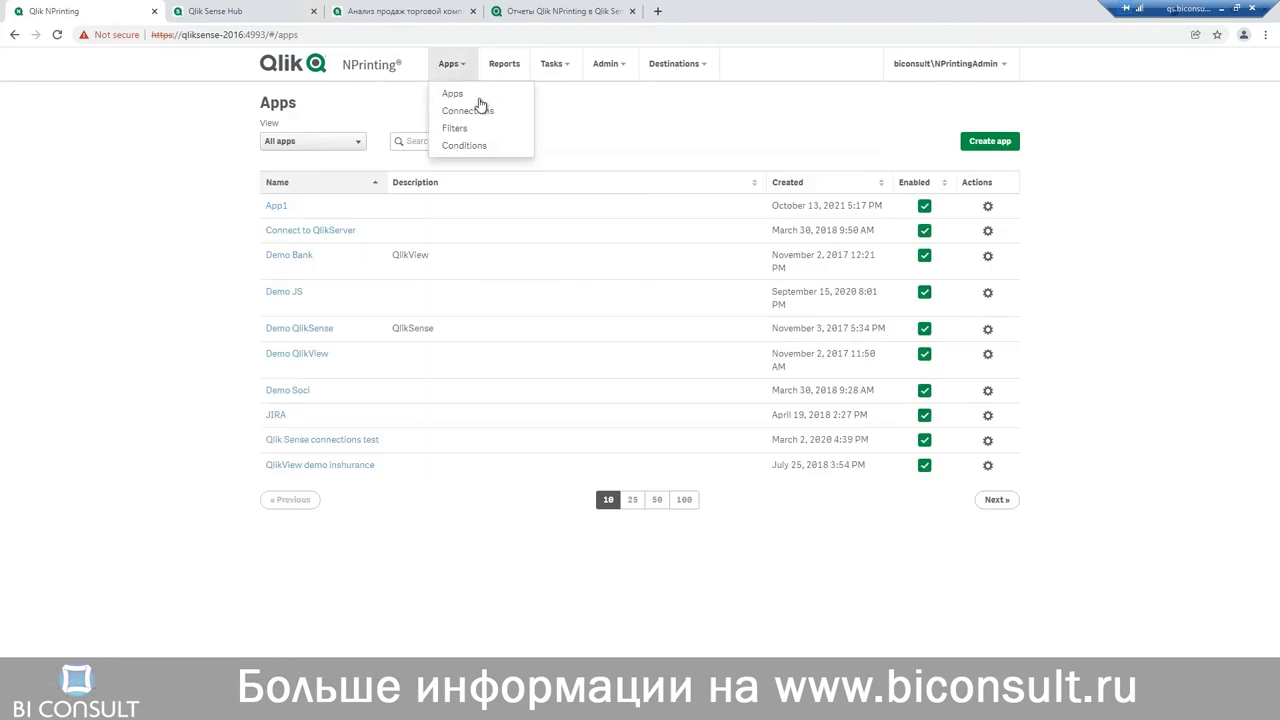
click(472, 119)
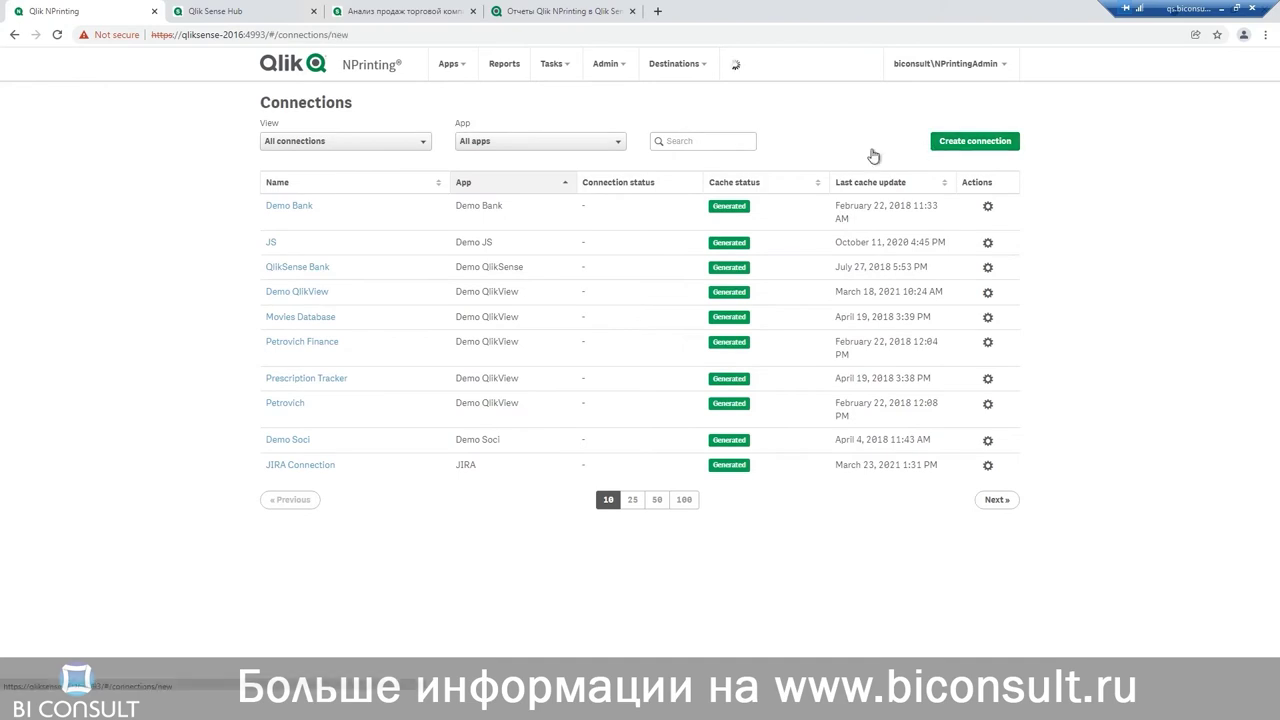
click(935, 143)
click(418, 205)
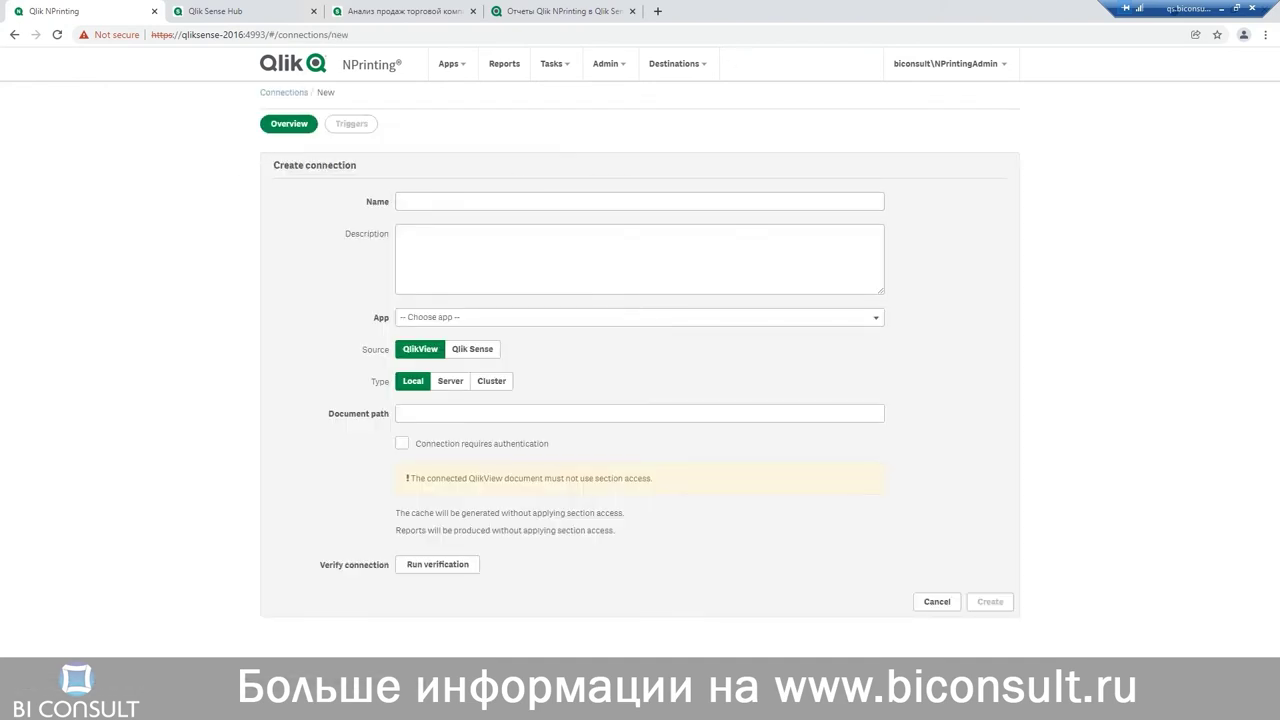
click(461, 203)
right_click(462, 200)
click(522, 280)
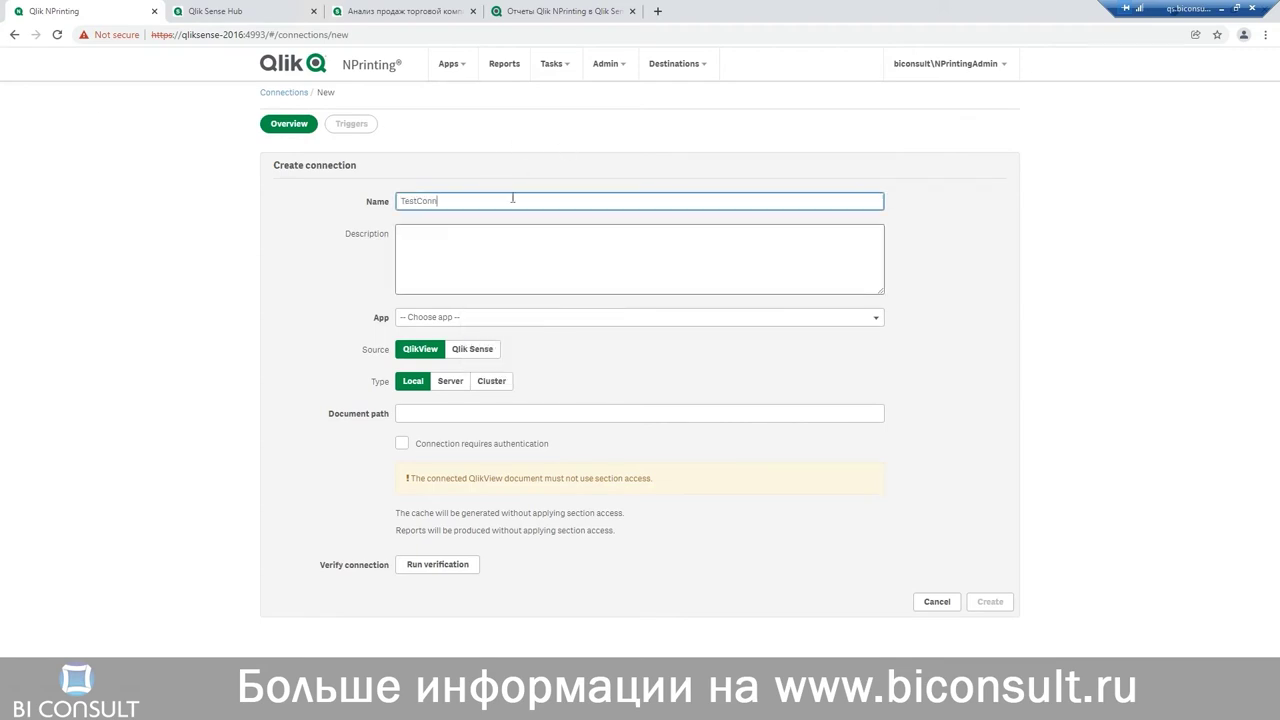
click(534, 322)
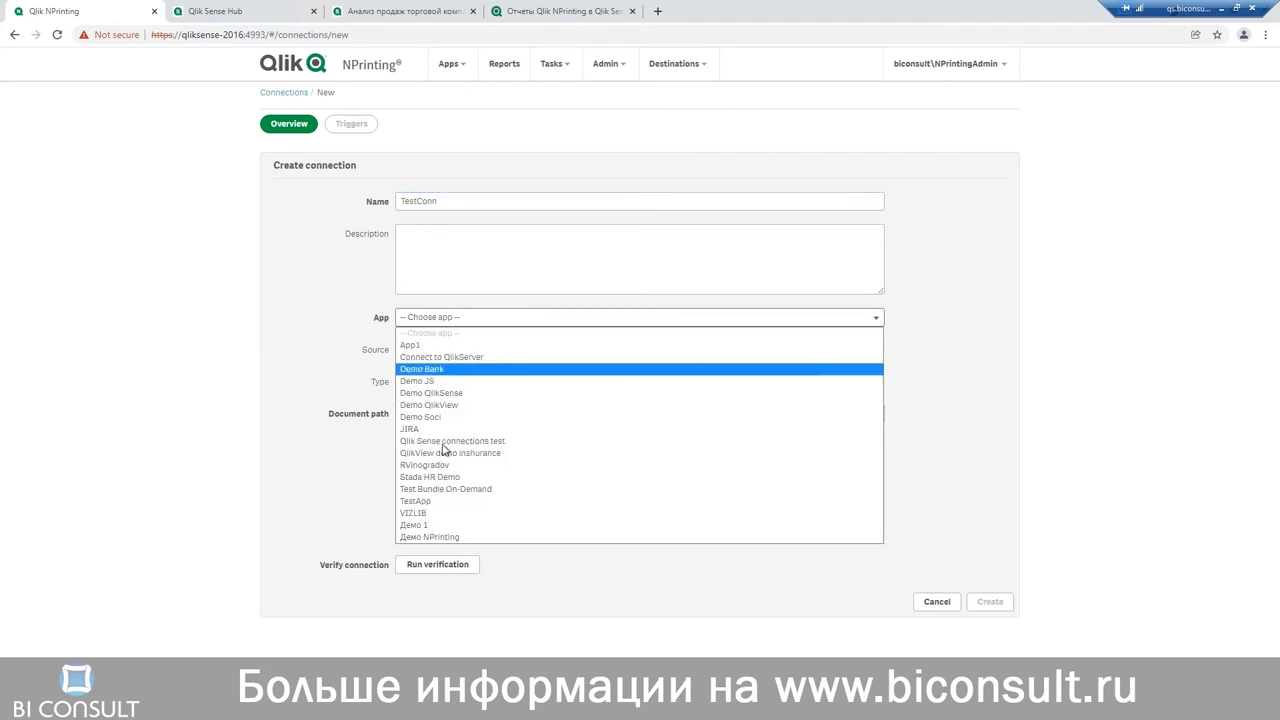
click(430, 503)
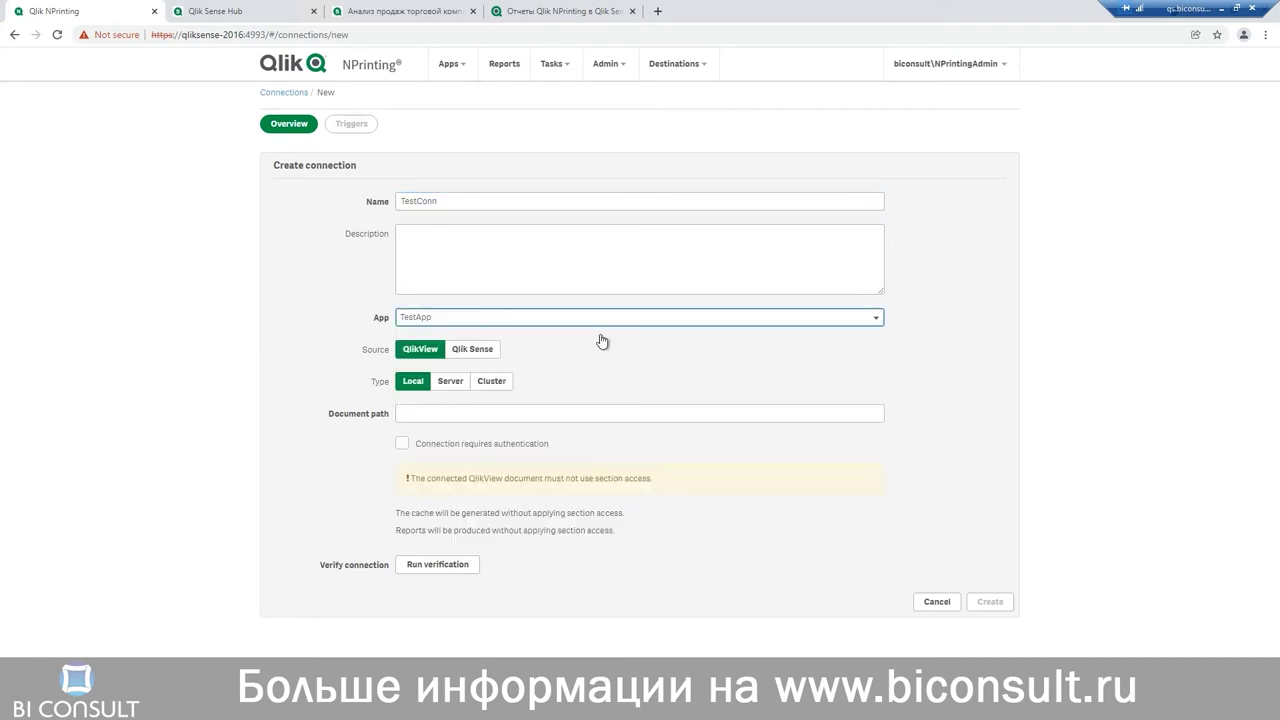
click(487, 351)
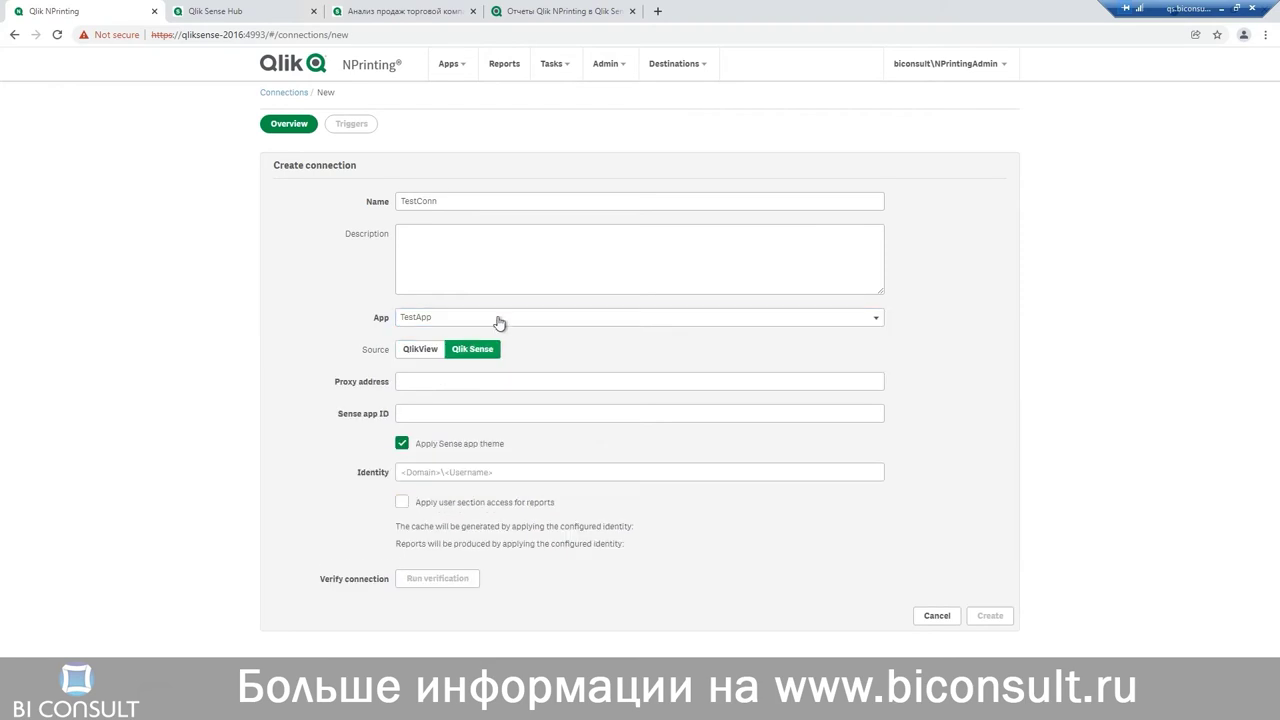
click(426, 383)
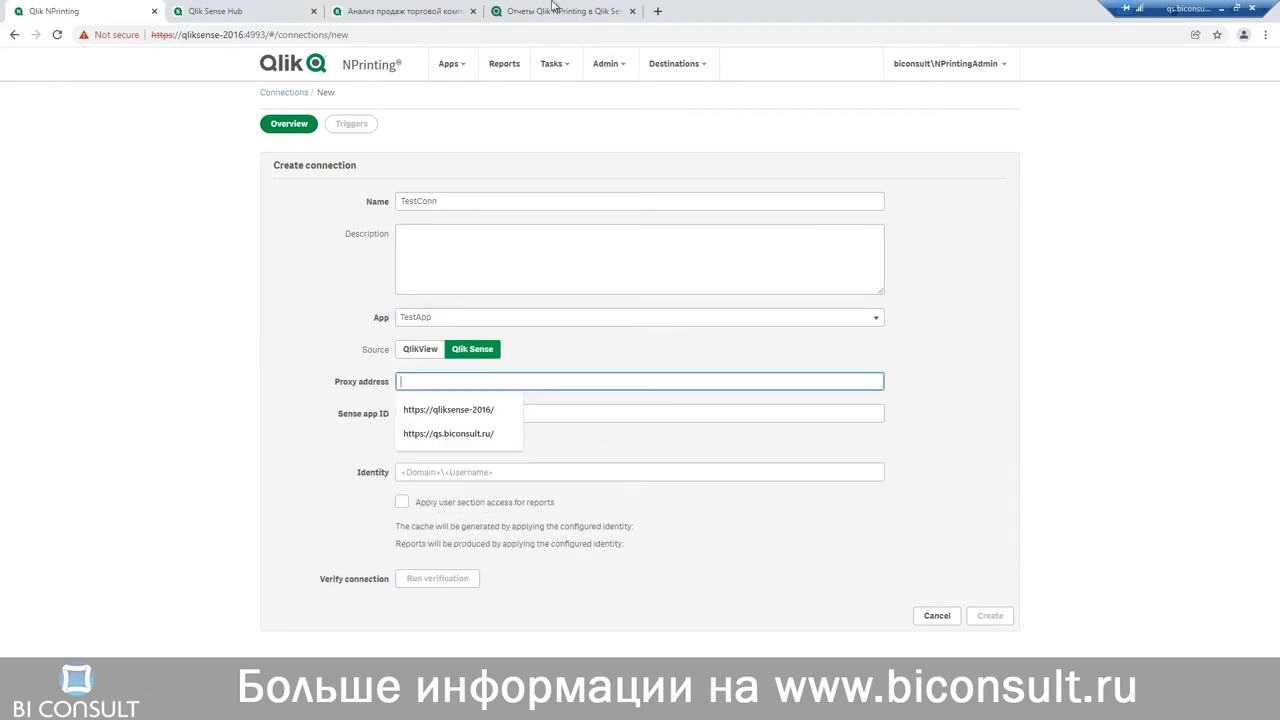
click(476, 411)
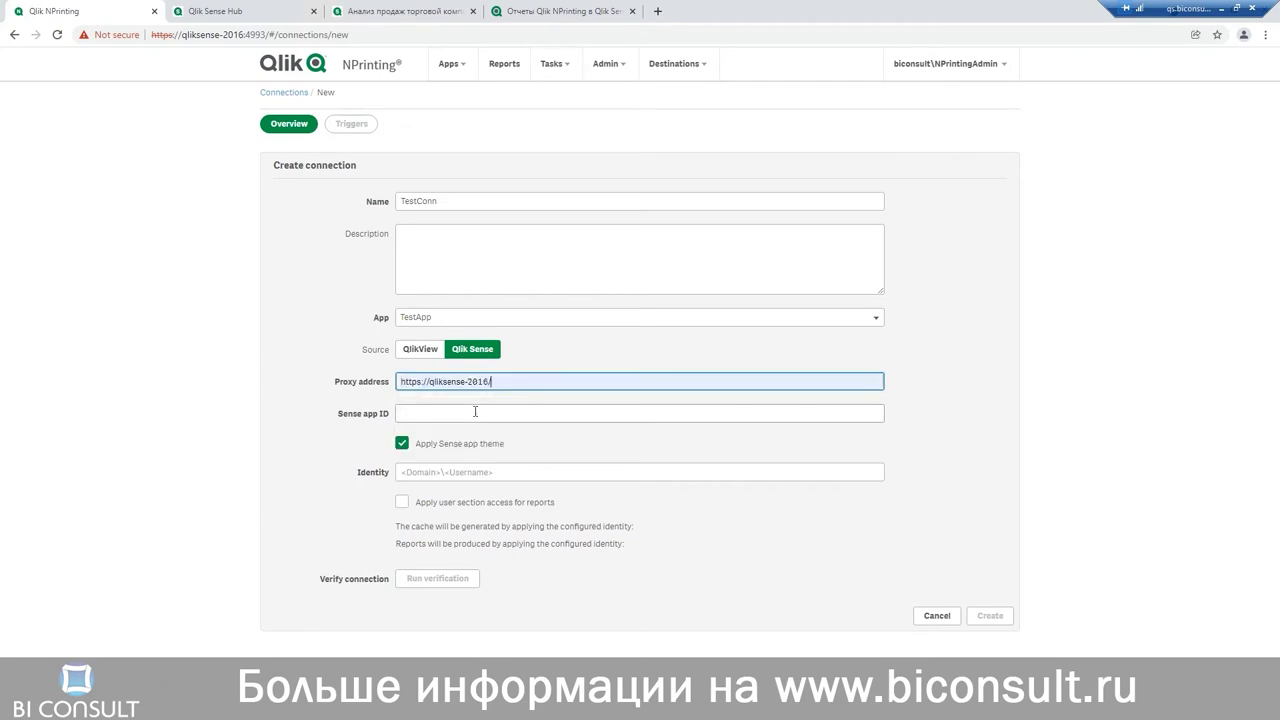
Open the sales analysis app "Анализ продаж торговой компании" from the Qlik Sense hub's Work area and copy the app ID from its URL.
click(413, 414)
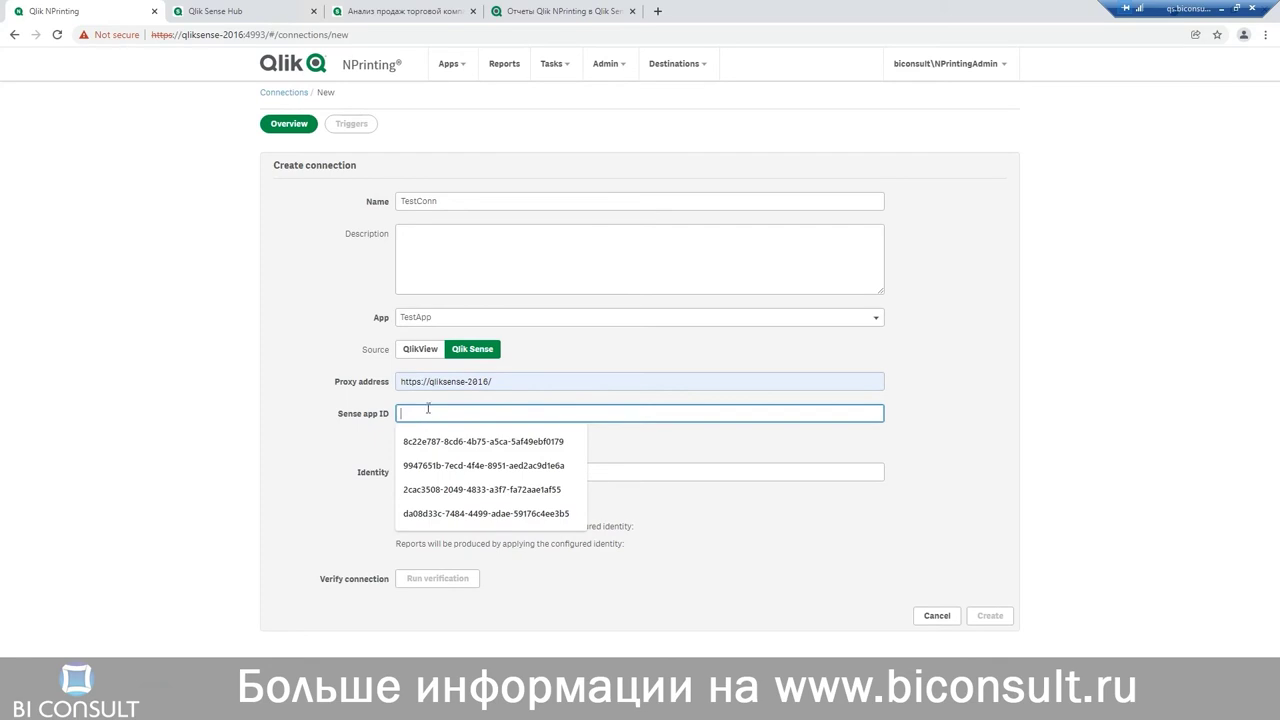
click(546, 9)
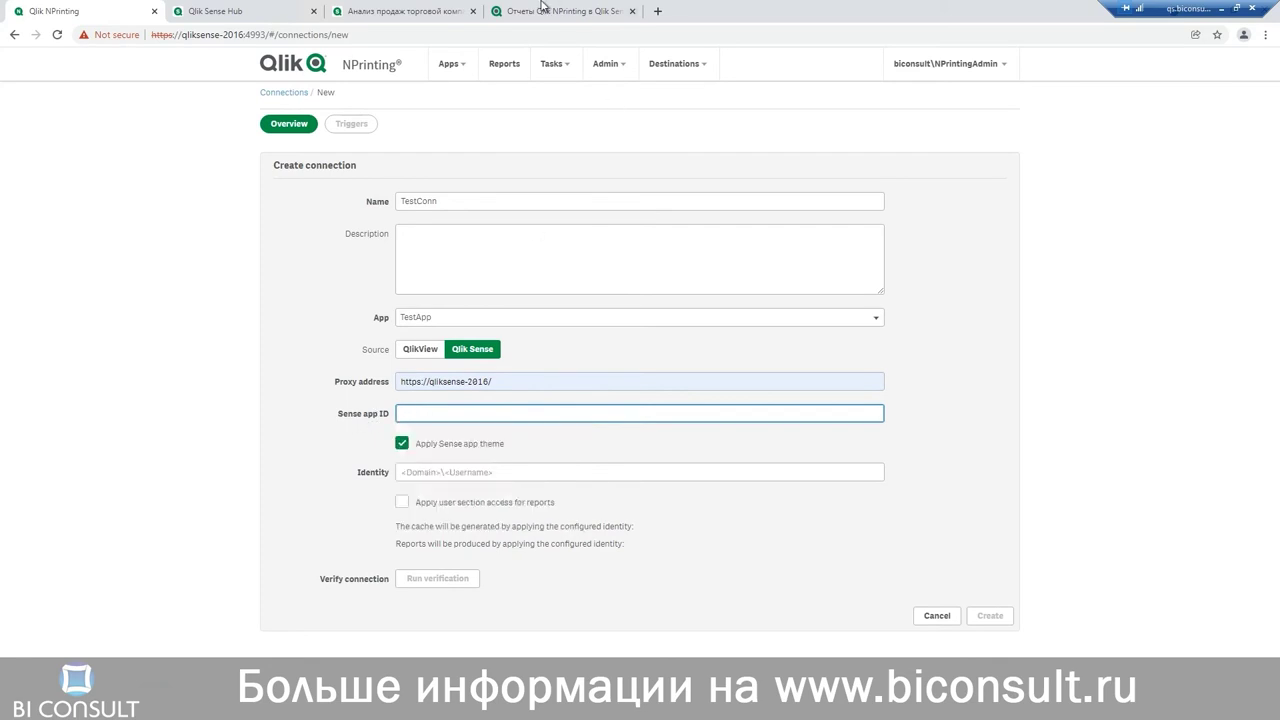
click(424, 8)
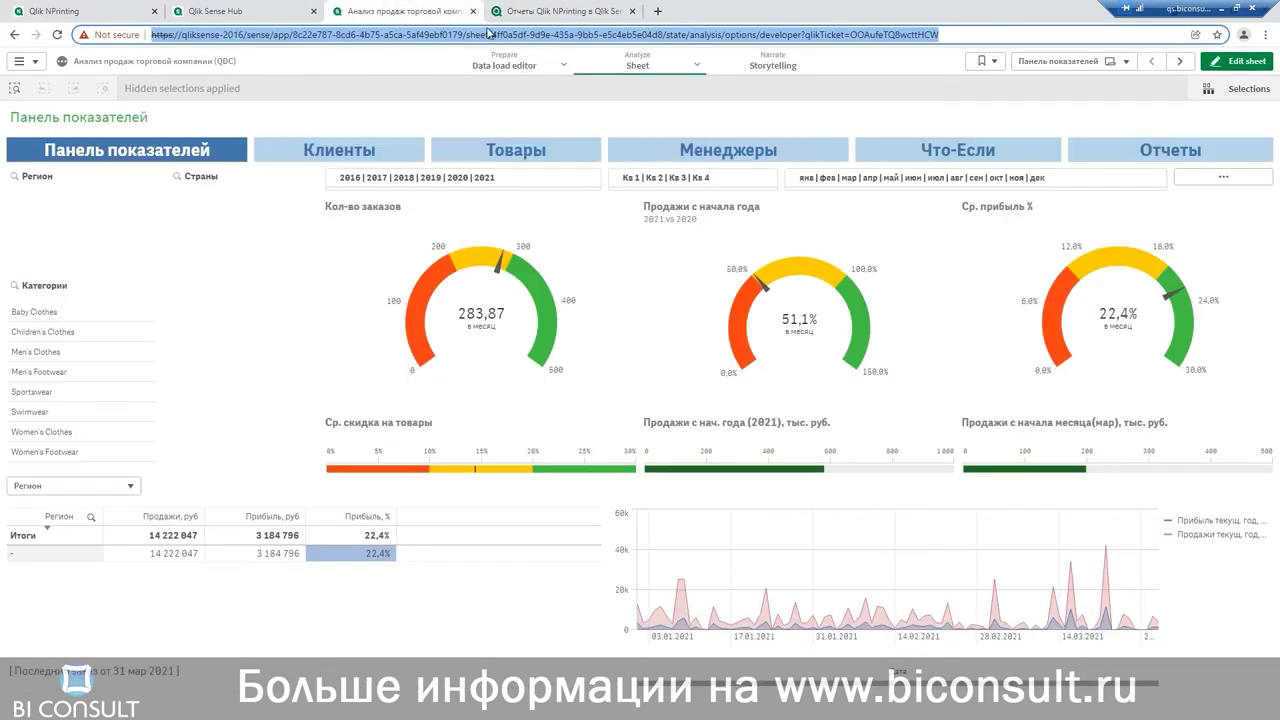
click(194, 9)
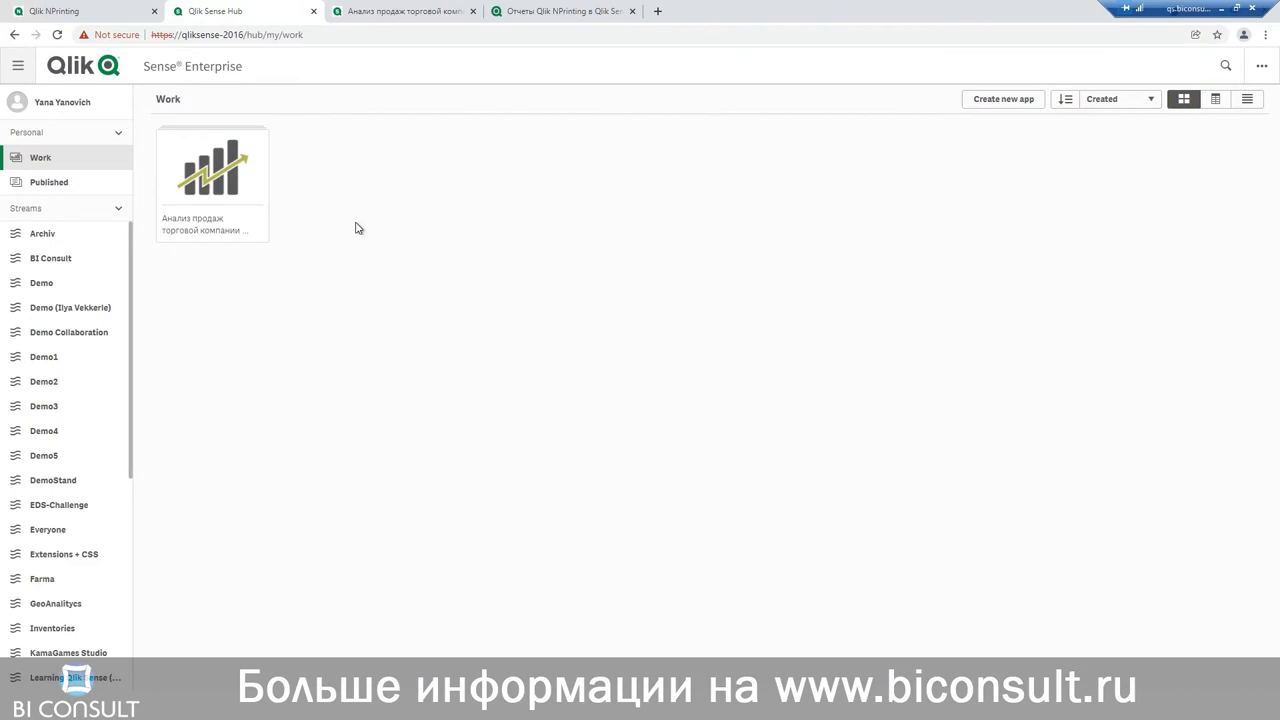
click(246, 187)
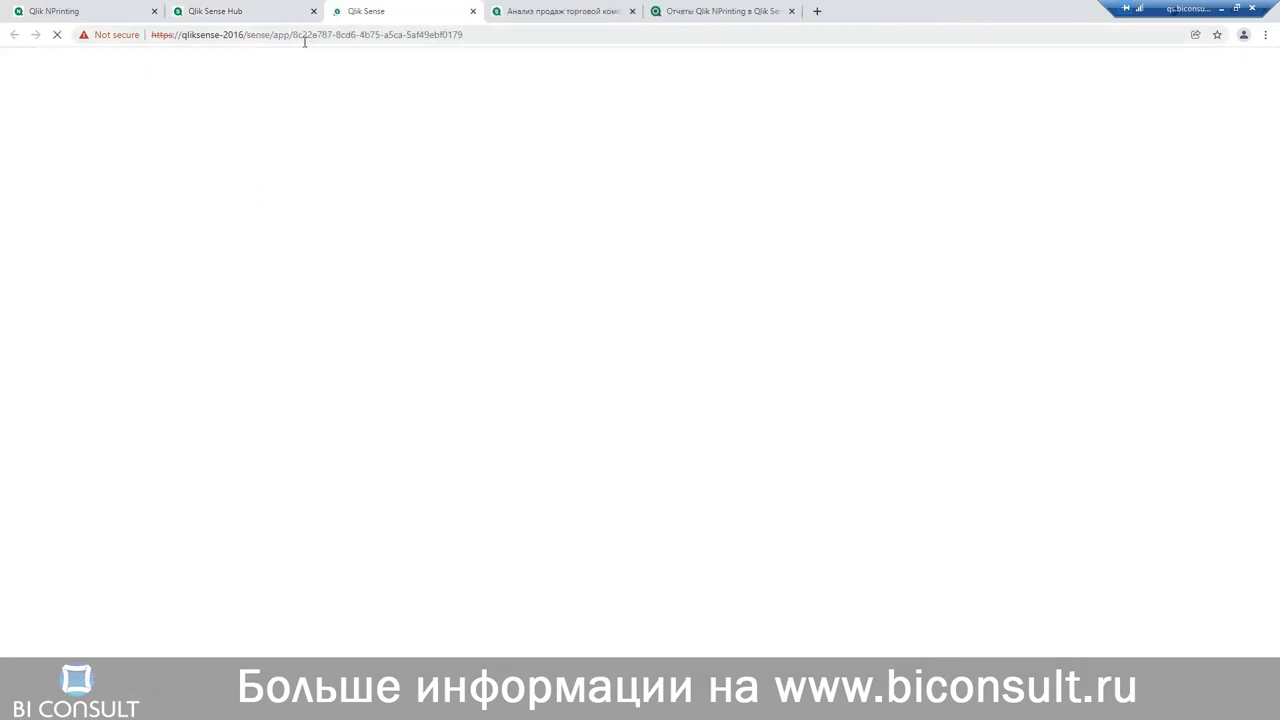
drag(292, 33, 474, 32)
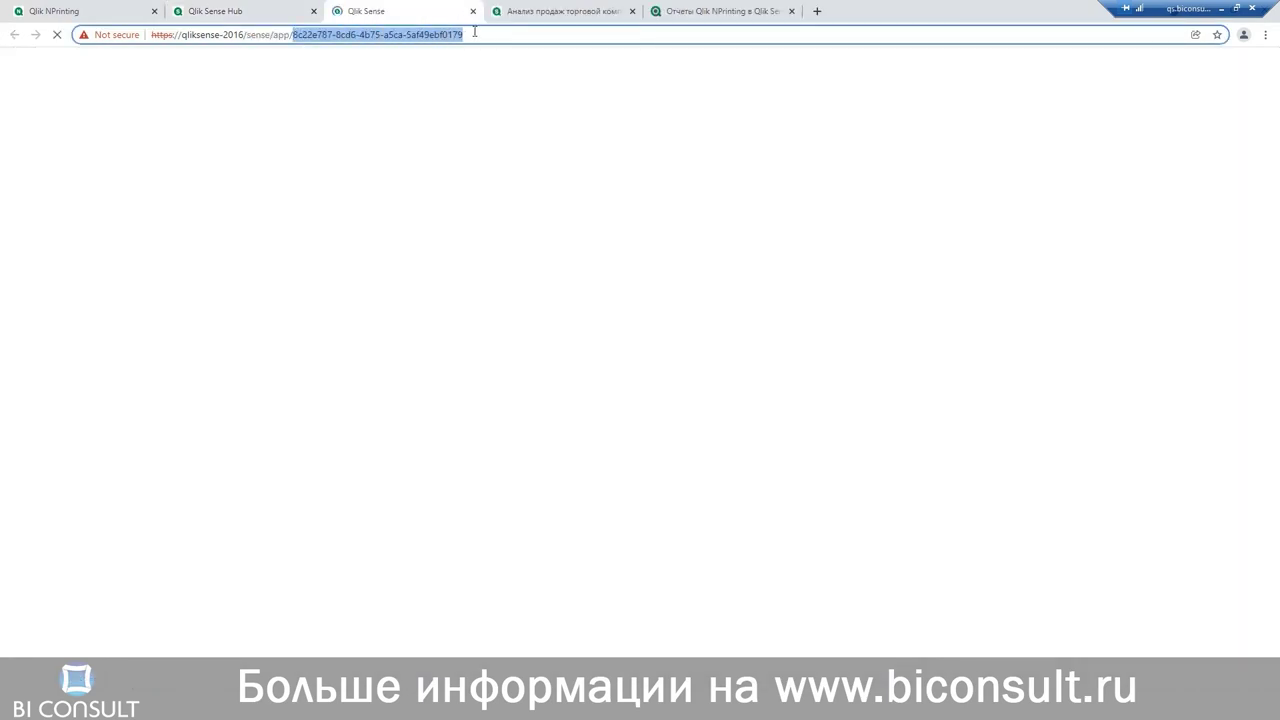
right_click(437, 37)
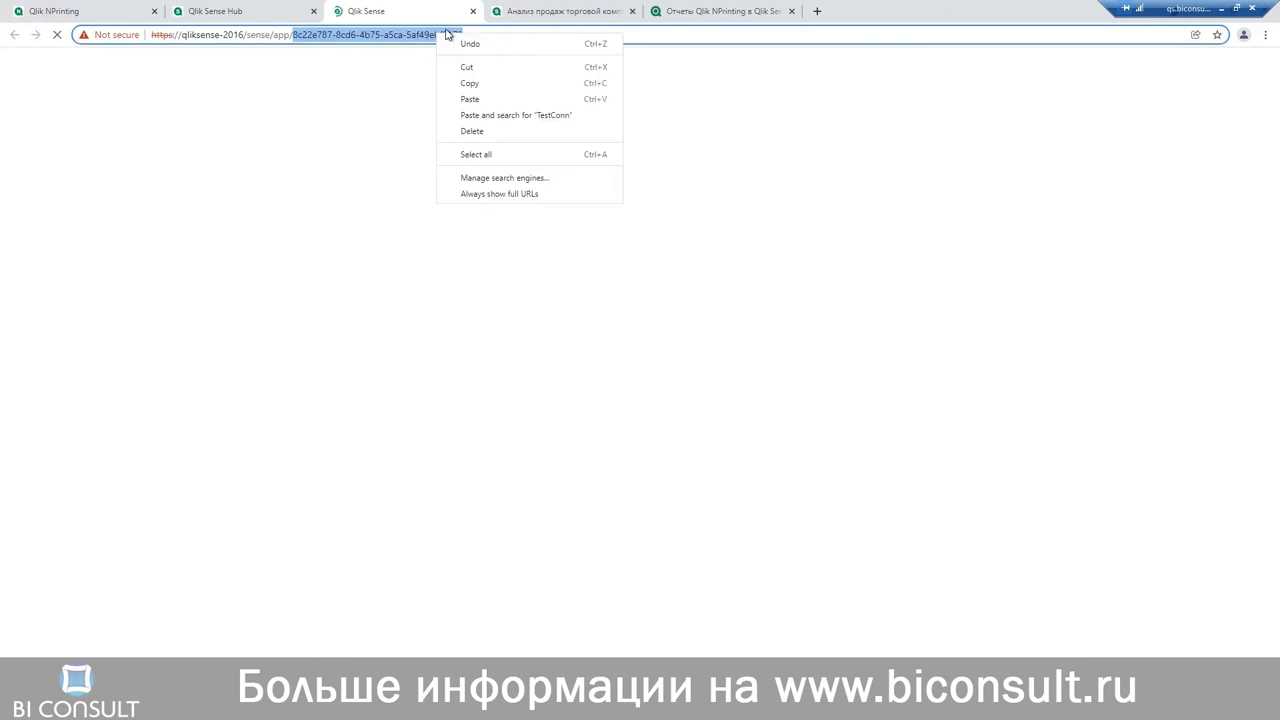
click(468, 84)
Back in the NPrinting connection form, paste the copied Sense app ID and set the identity to the user's biconsult domain account.
click(214, 6)
click(104, 10)
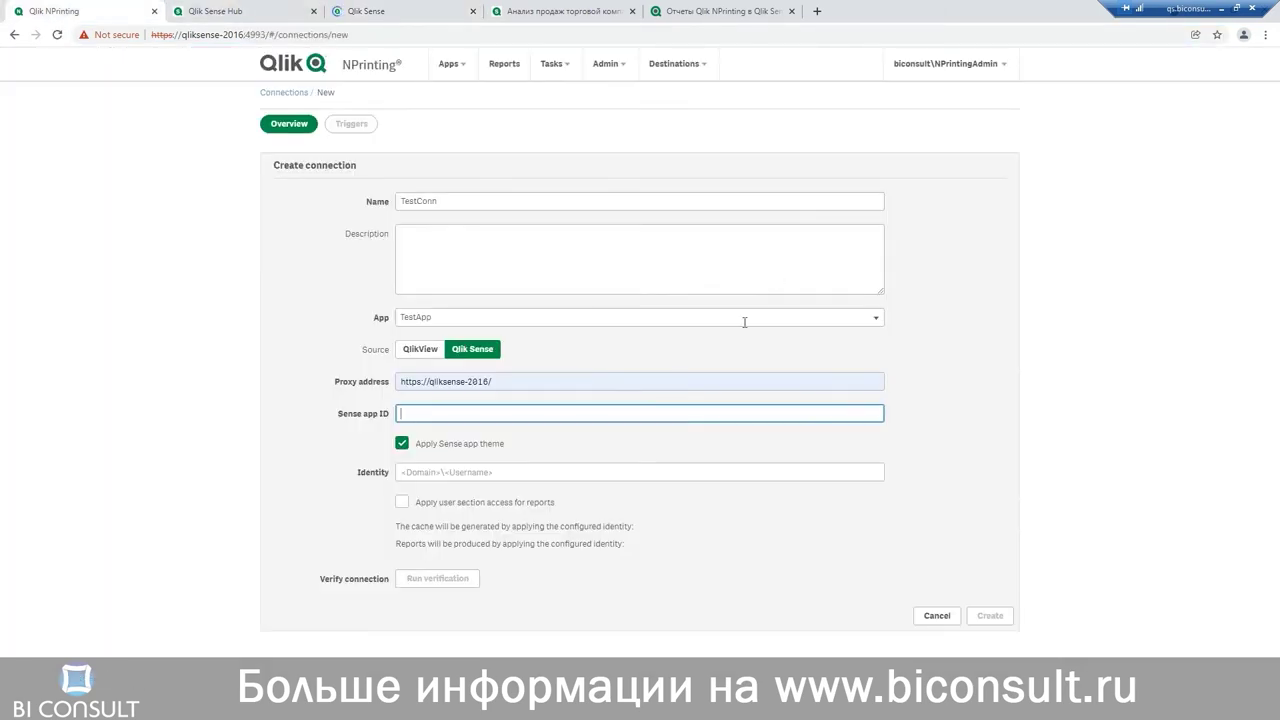
right_click(409, 415)
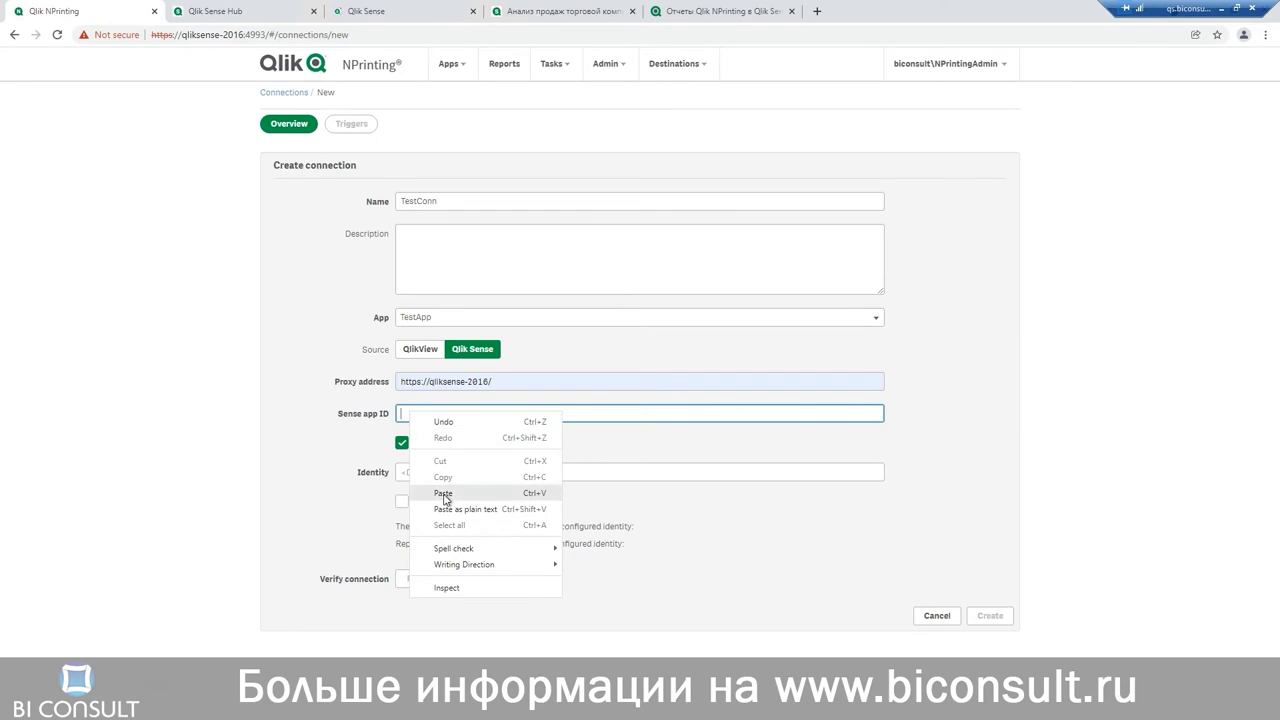
click(450, 493)
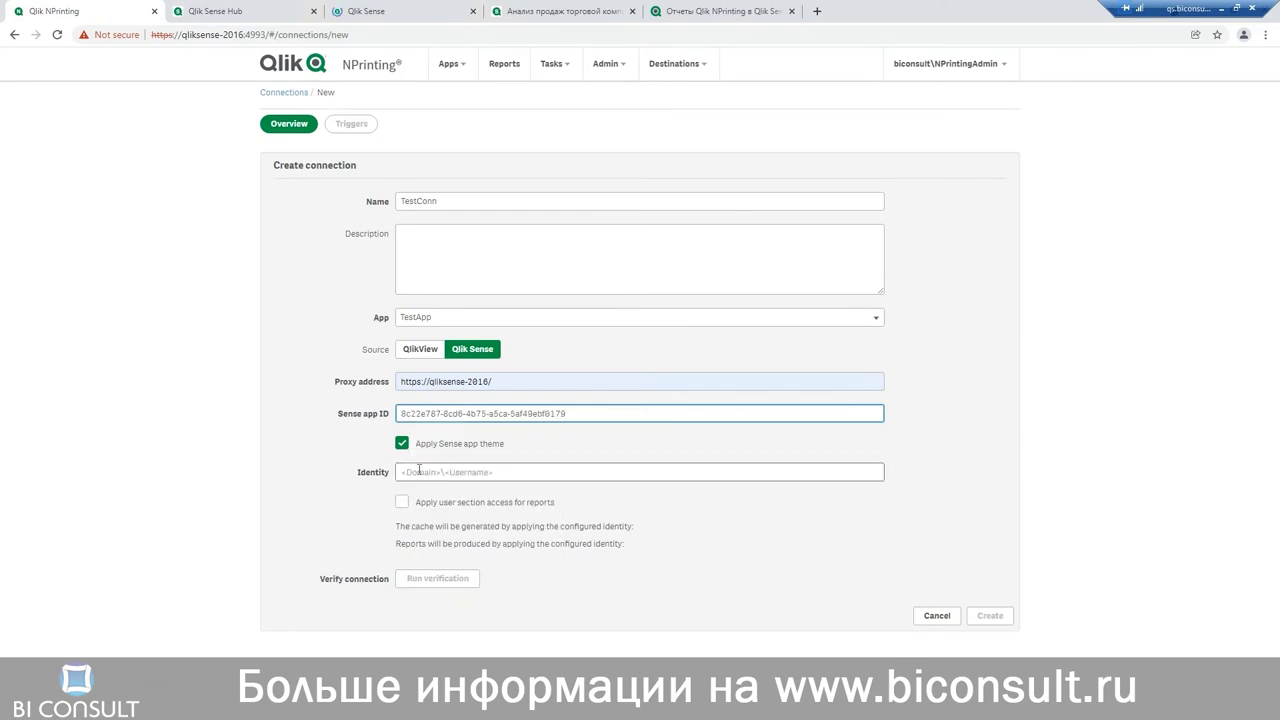
click(407, 478)
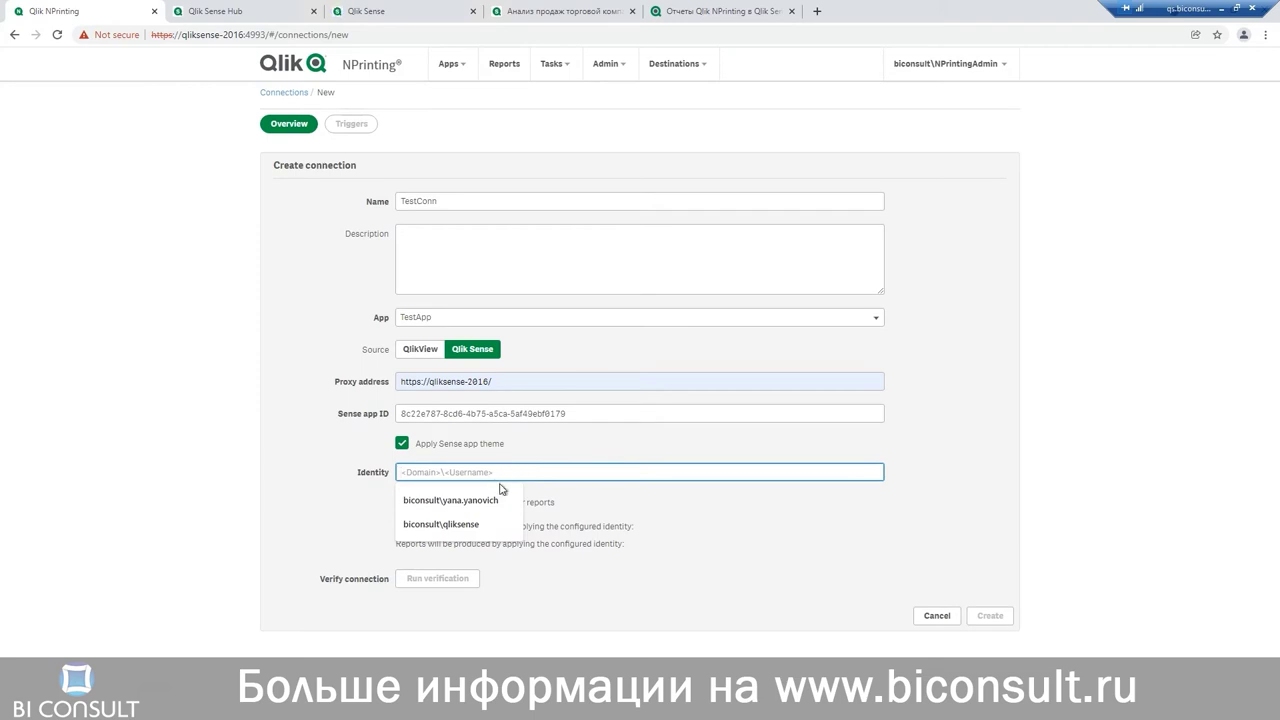
click(467, 510)
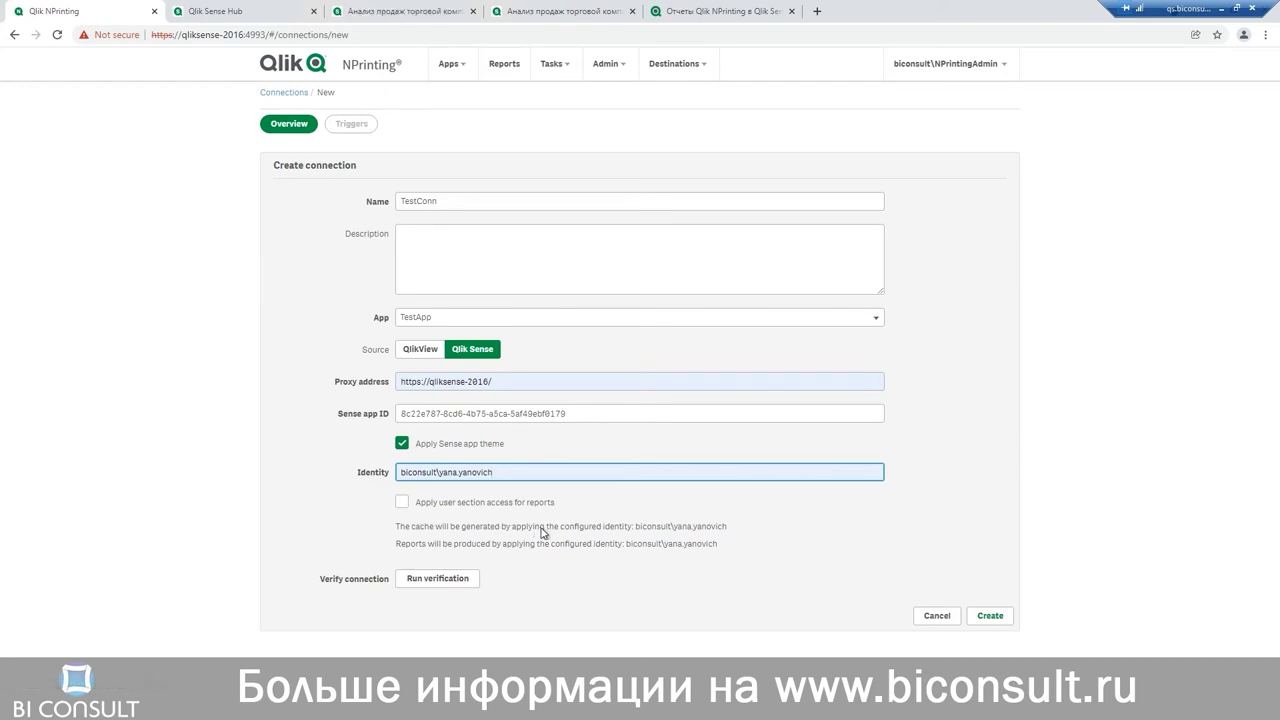
Run the verification of the TestConn connection and review its detailed checks.
click(444, 579)
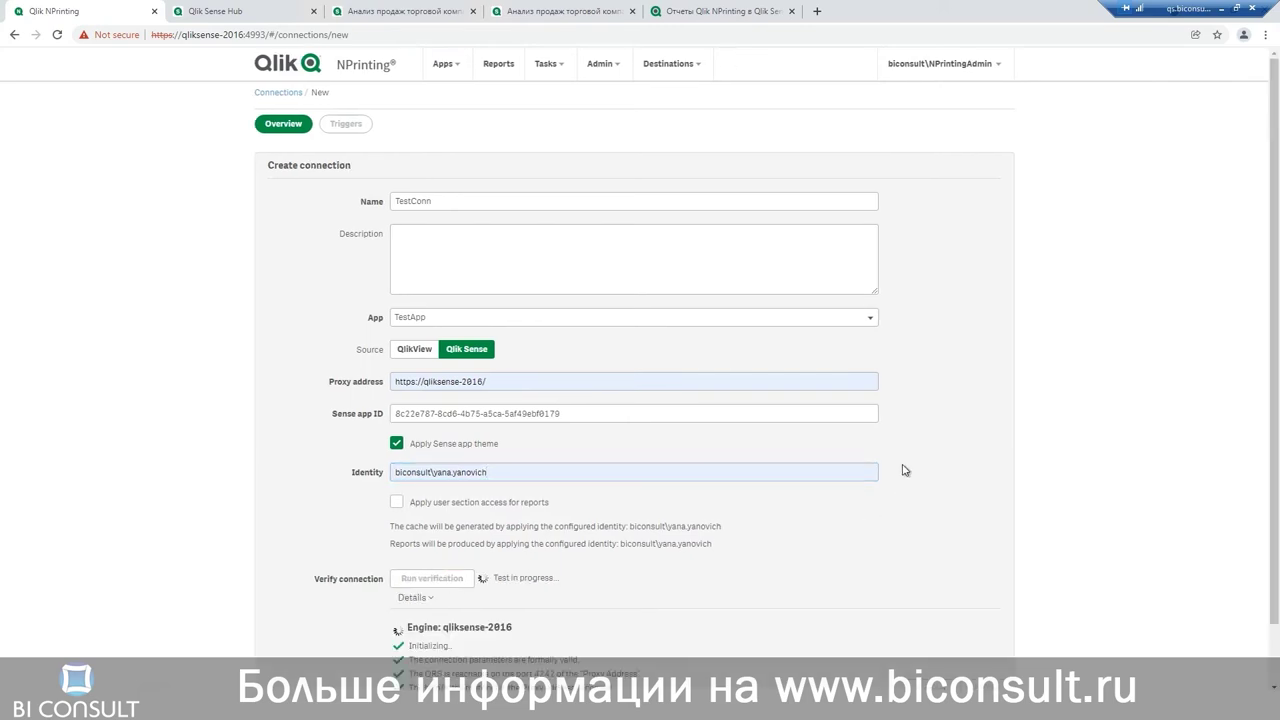
scroll(904, 470, down, 1)
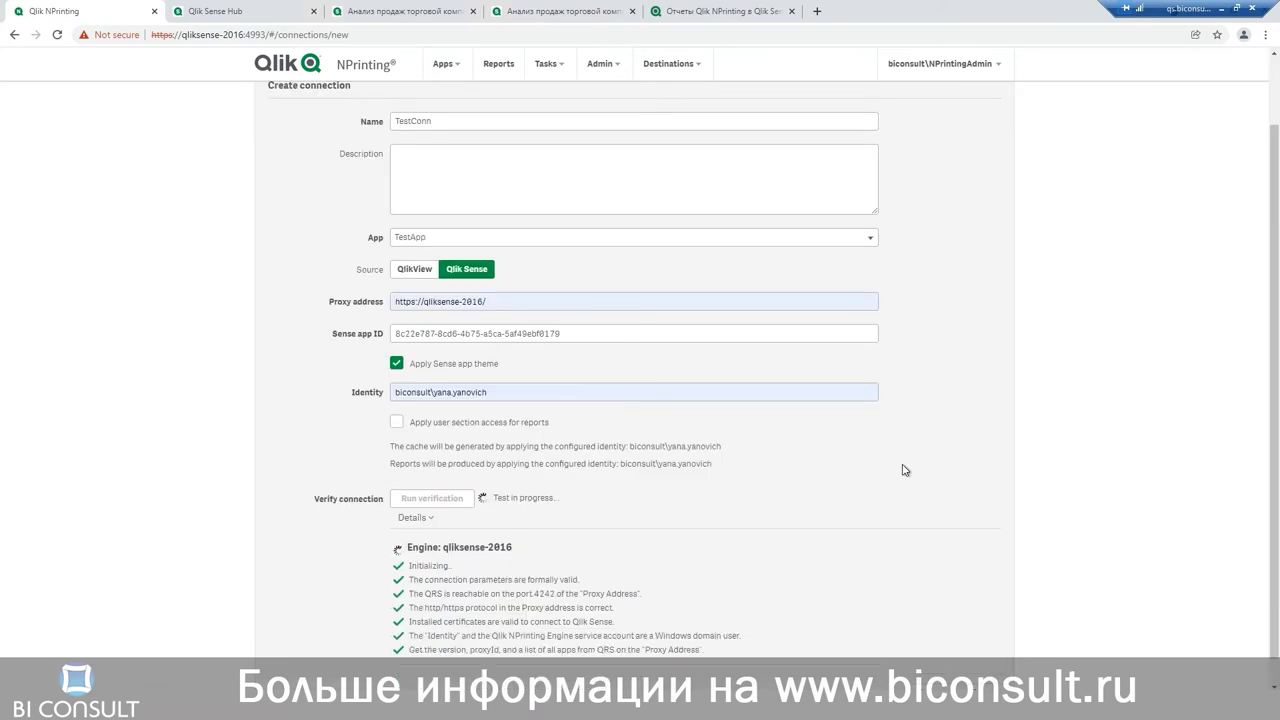
scroll(904, 470, down, 1)
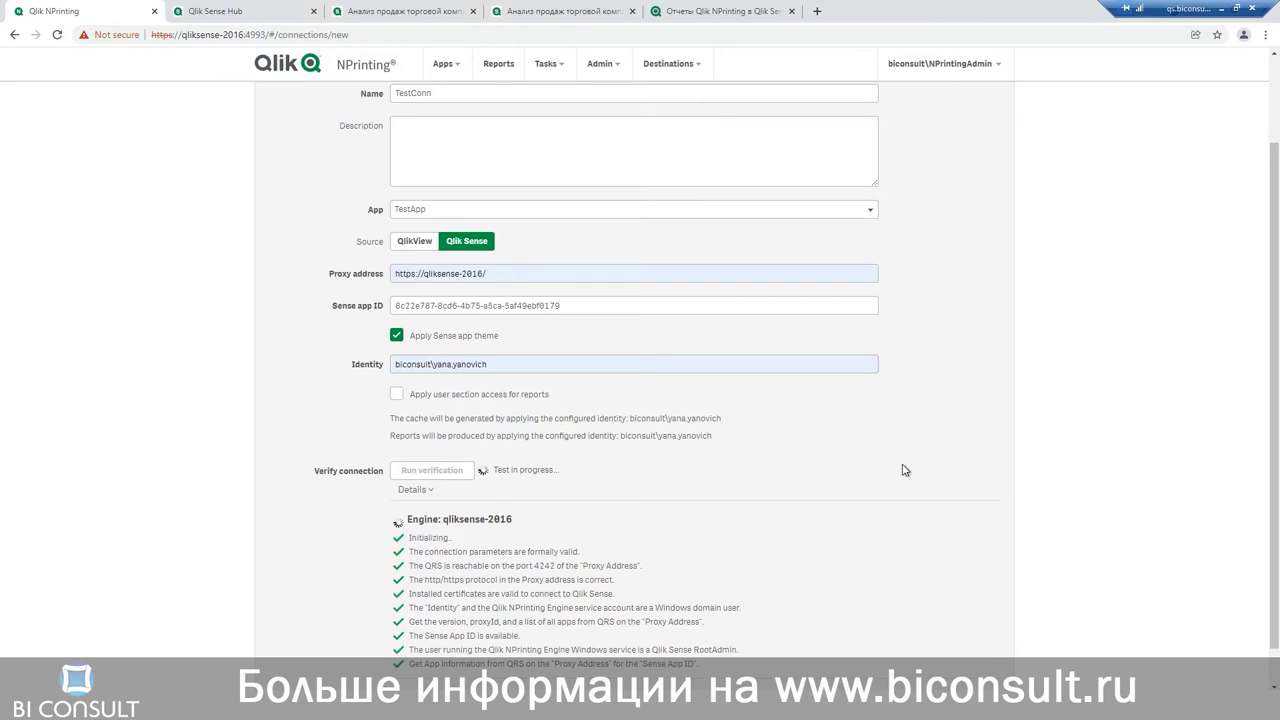
scroll(904, 470, down, 3)
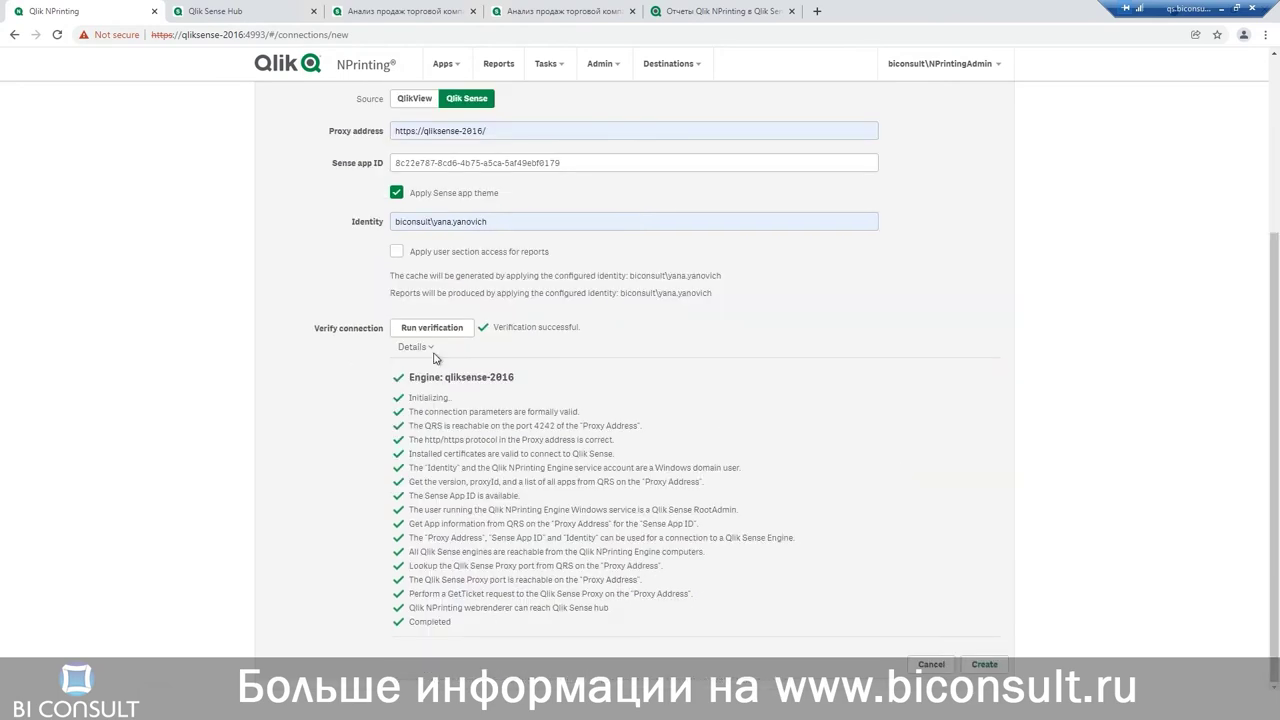
scroll(830, 389, up, 5)
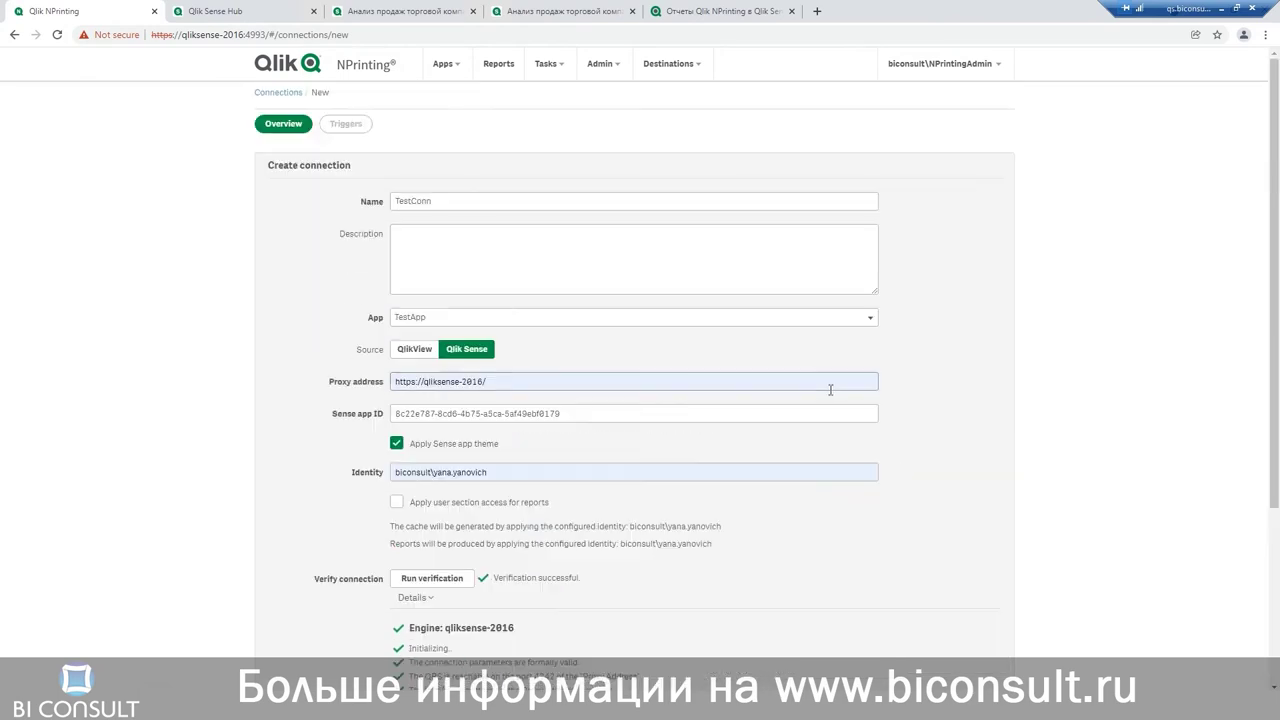
Create the TestConn connection and show 25 entries per page in the connections list.
scroll(906, 466, down, 3)
scroll(906, 466, down, 1)
click(1000, 666)
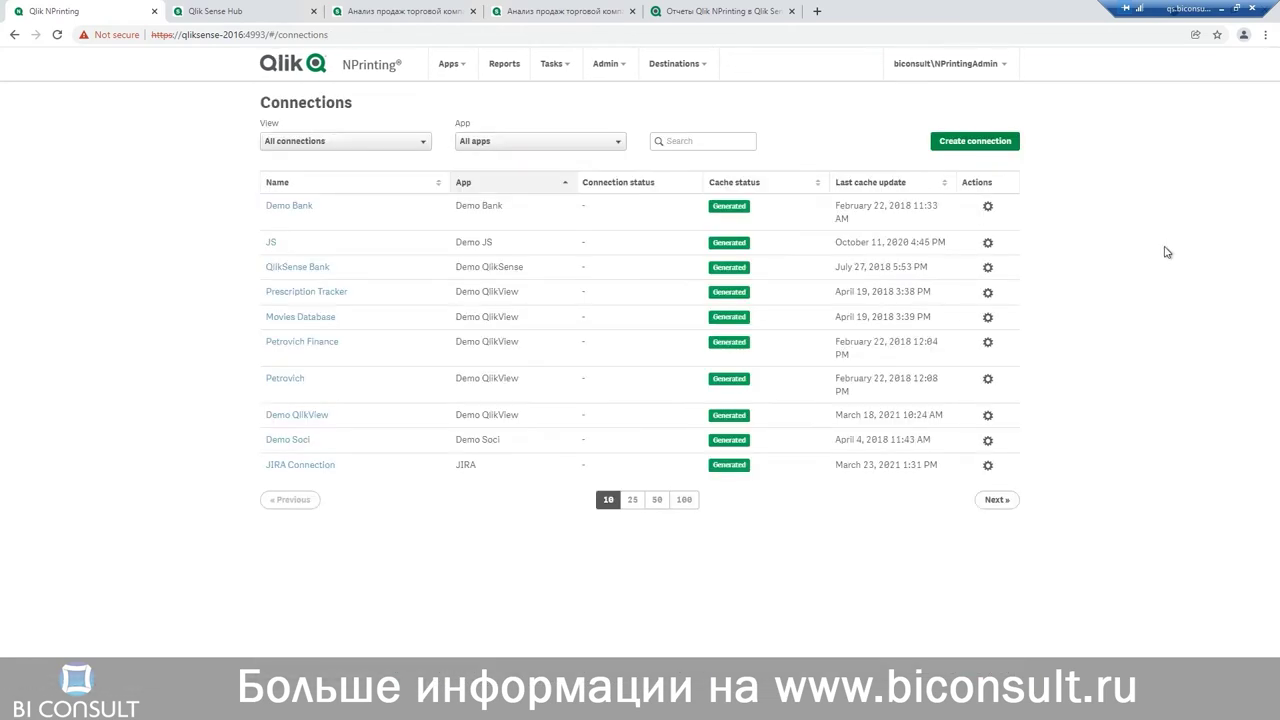
click(633, 500)
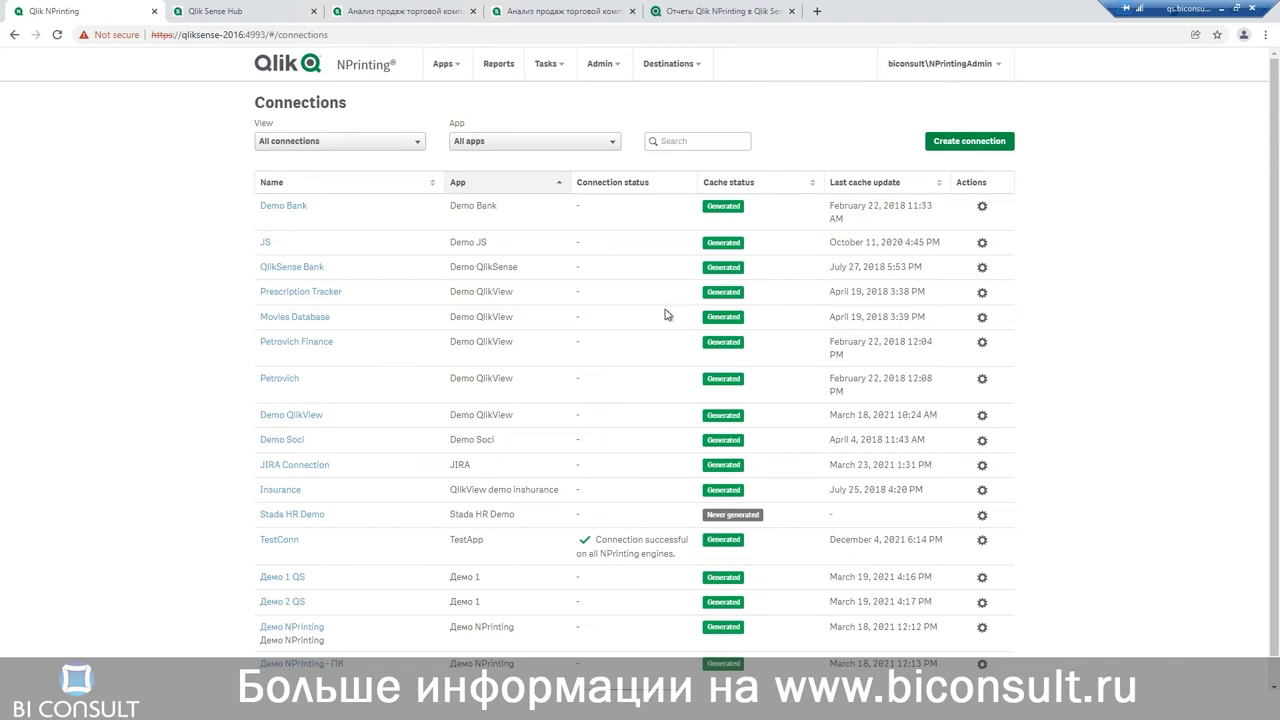
Create an enabled filter named TestFilters for the app TestApp.
click(456, 65)
click(452, 122)
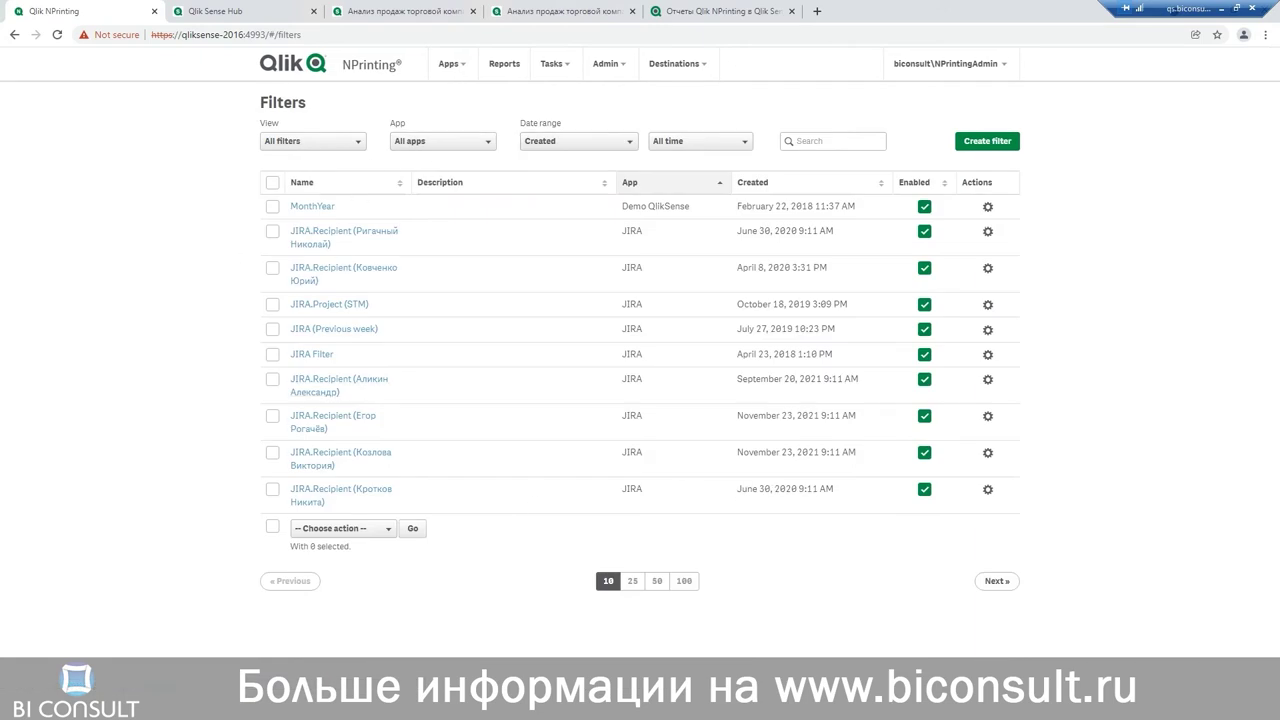
click(982, 140)
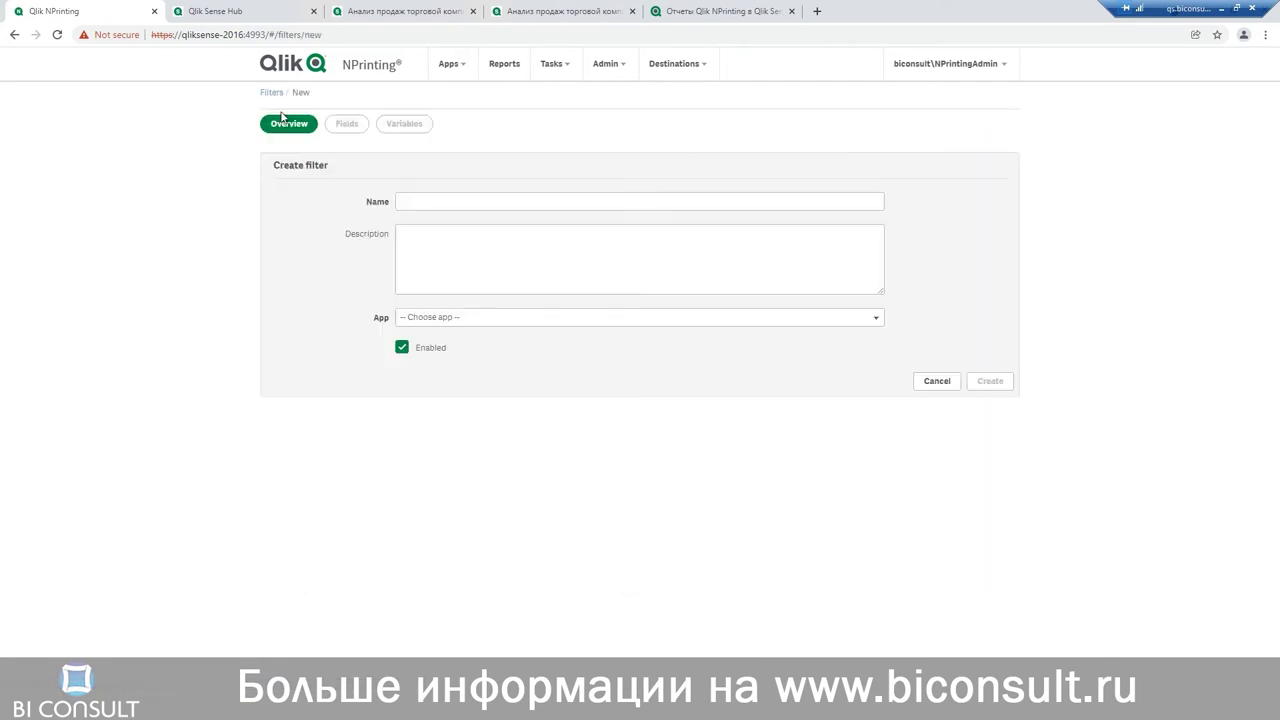
right_click(473, 202)
click(500, 285)
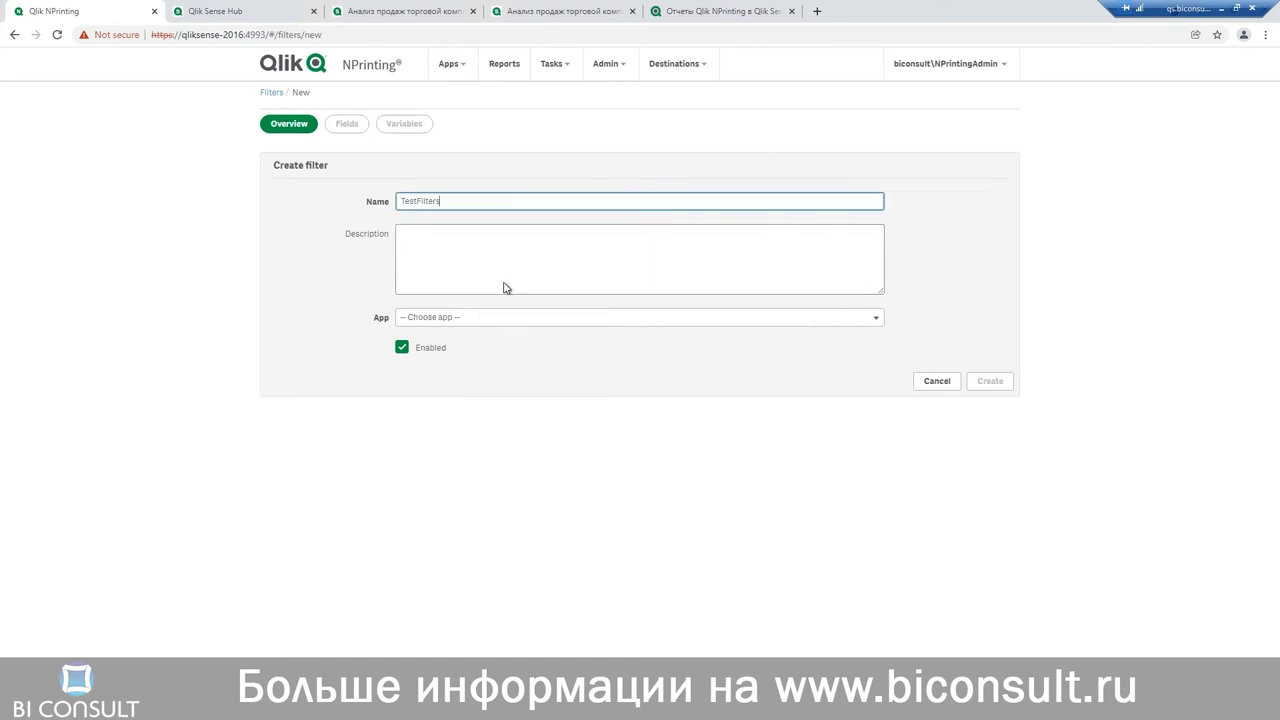
click(436, 321)
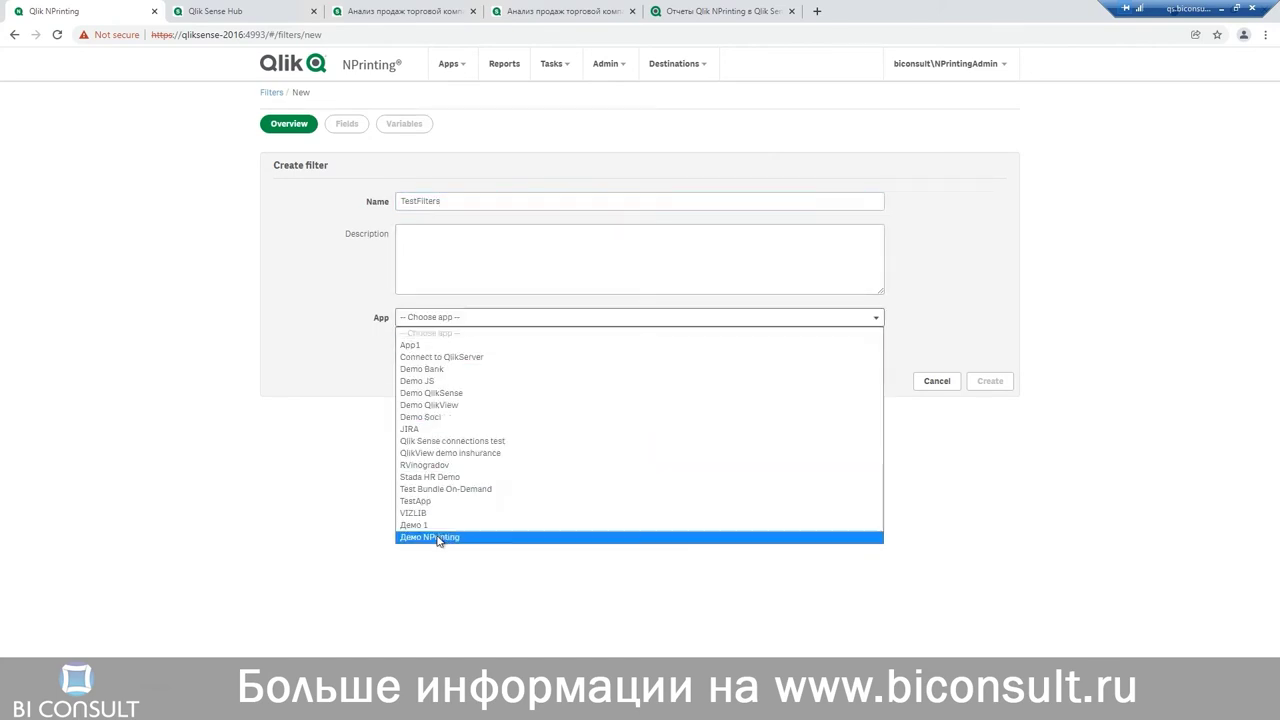
click(414, 501)
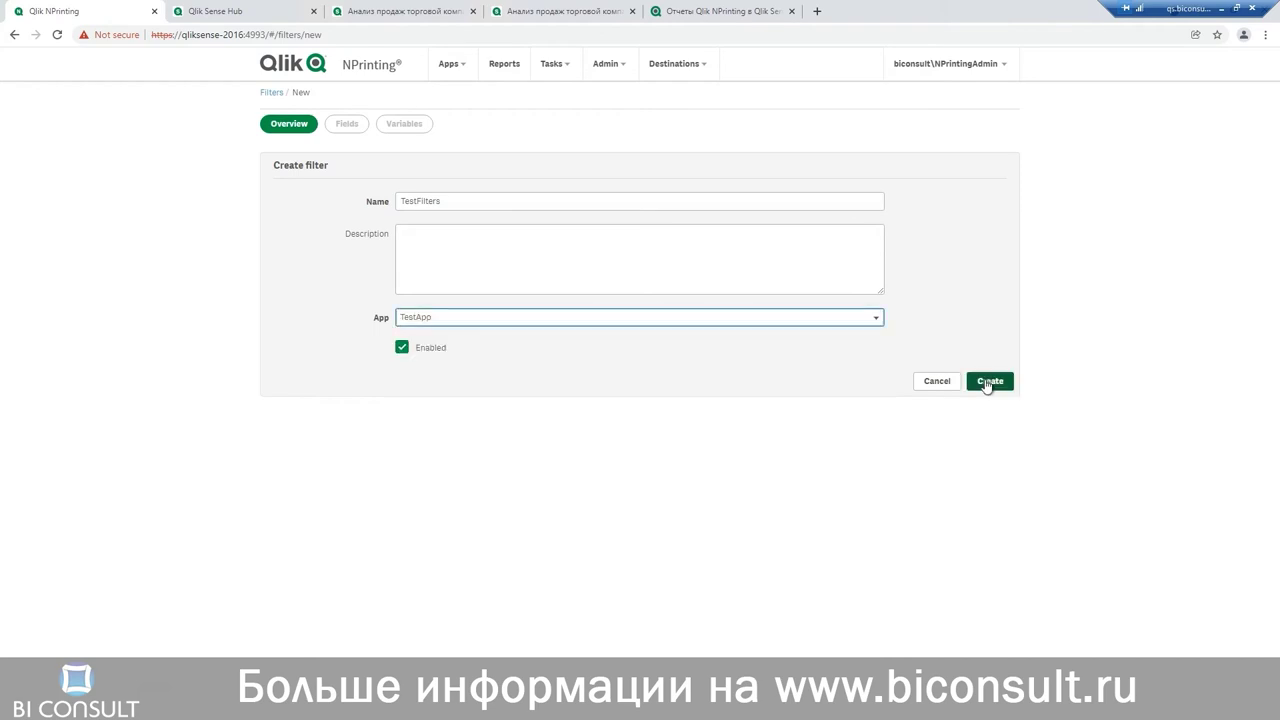
click(988, 384)
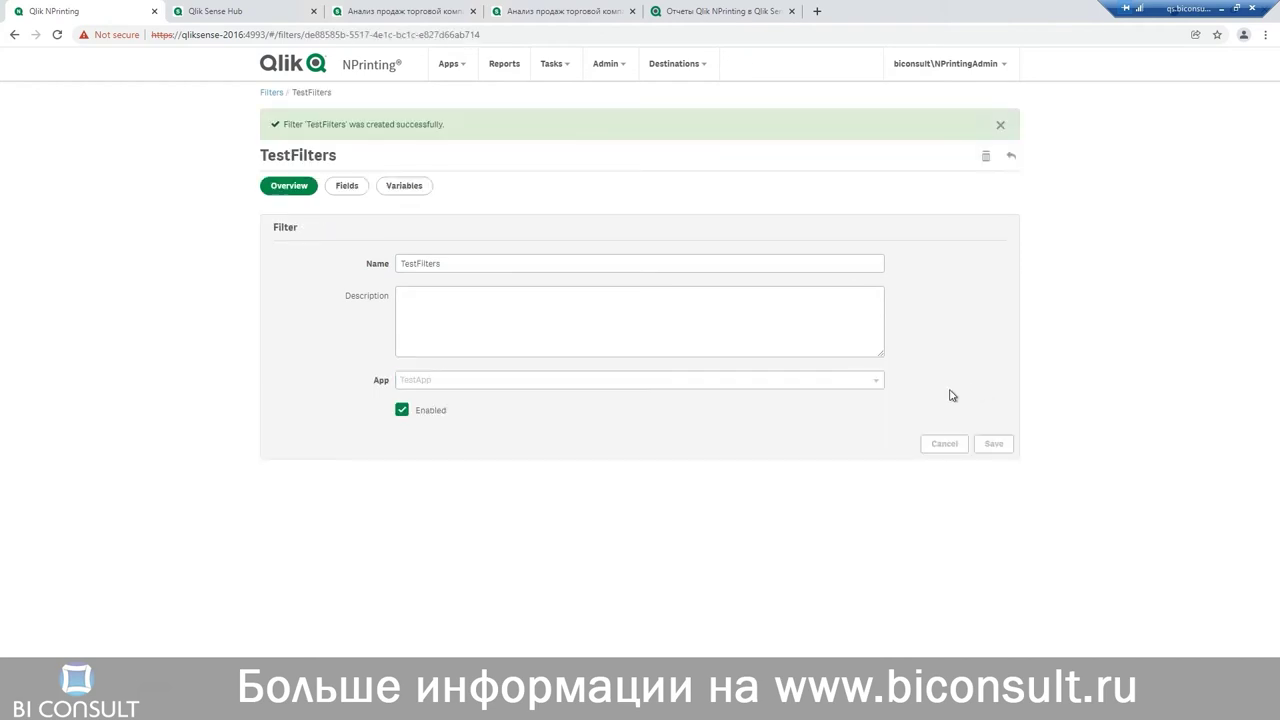
Start a new field in the TestFilters filter, using the TestConn connection and the Year field.
click(343, 190)
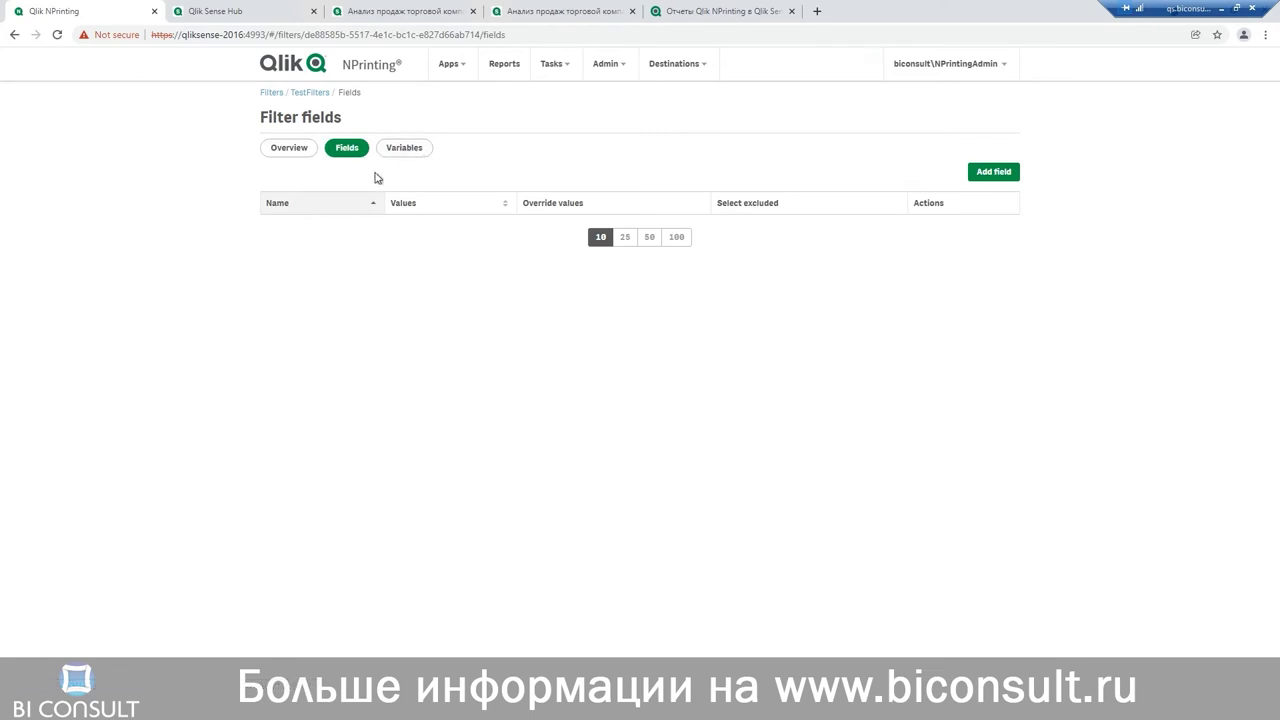
click(993, 172)
click(504, 201)
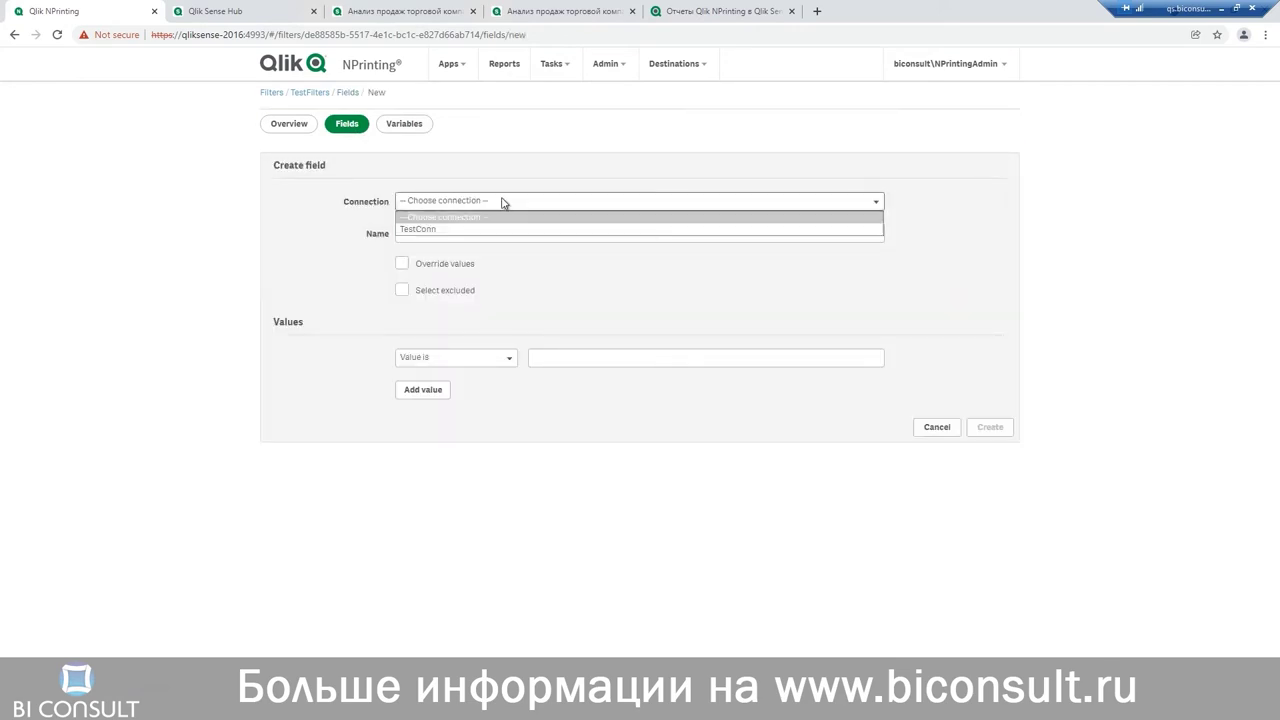
click(455, 230)
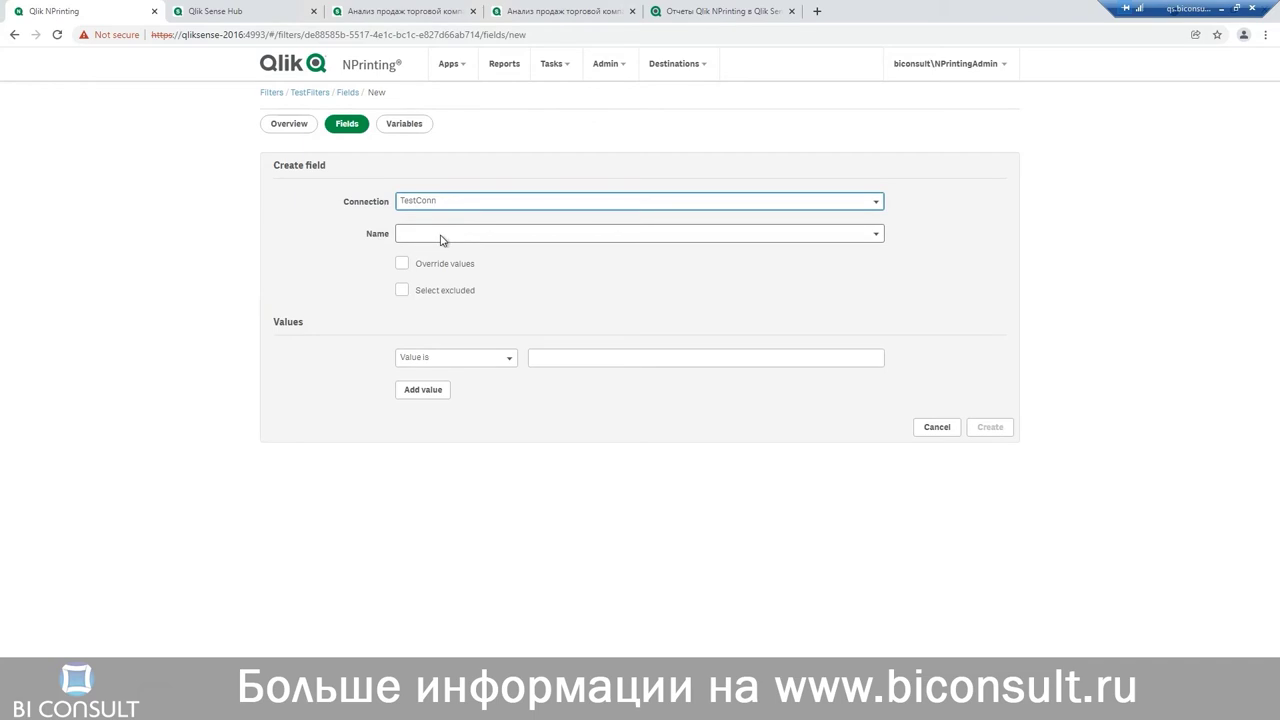
click(441, 236)
scroll(480, 380, down, 10)
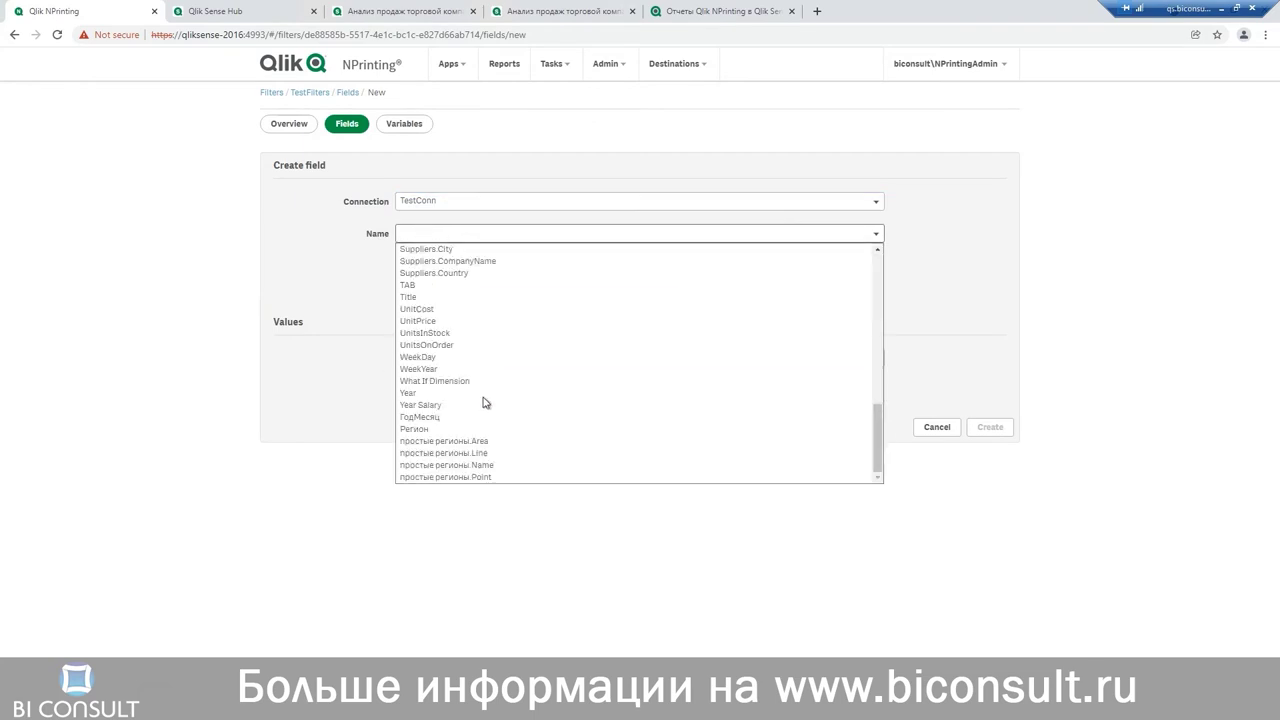
click(424, 395)
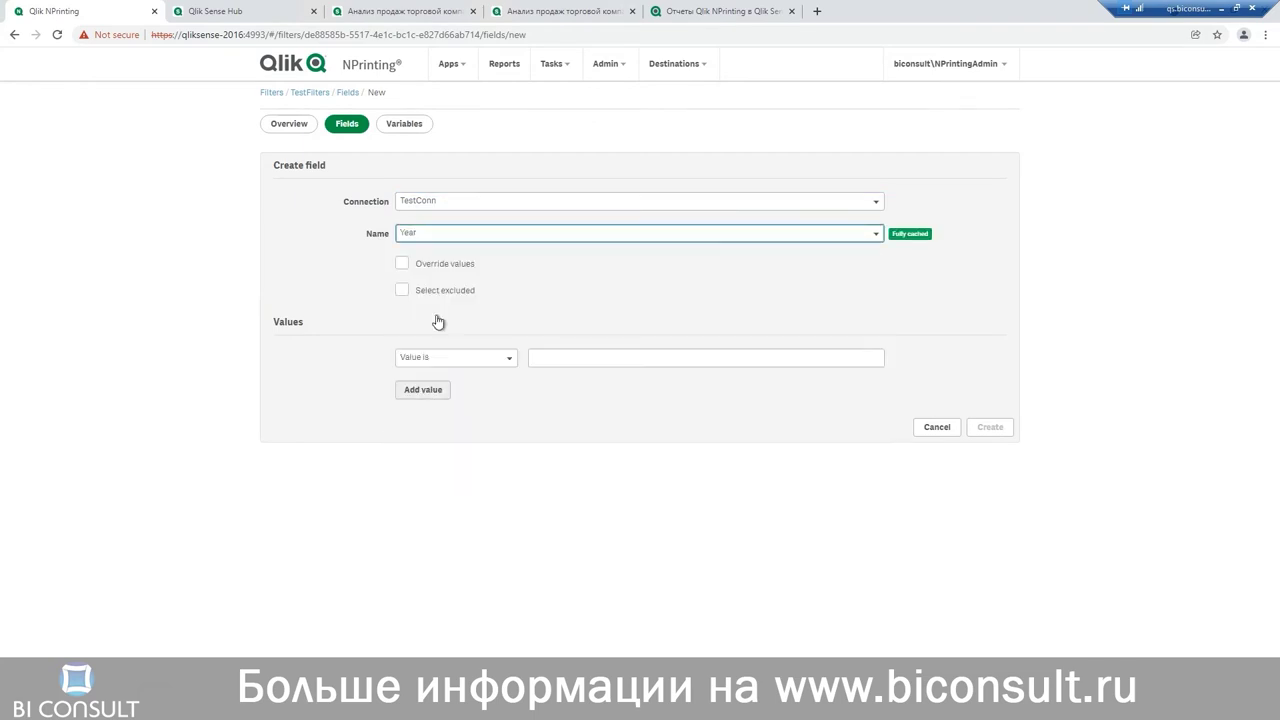
Set the Year field's first filter value to the numeric value 2020.
click(486, 360)
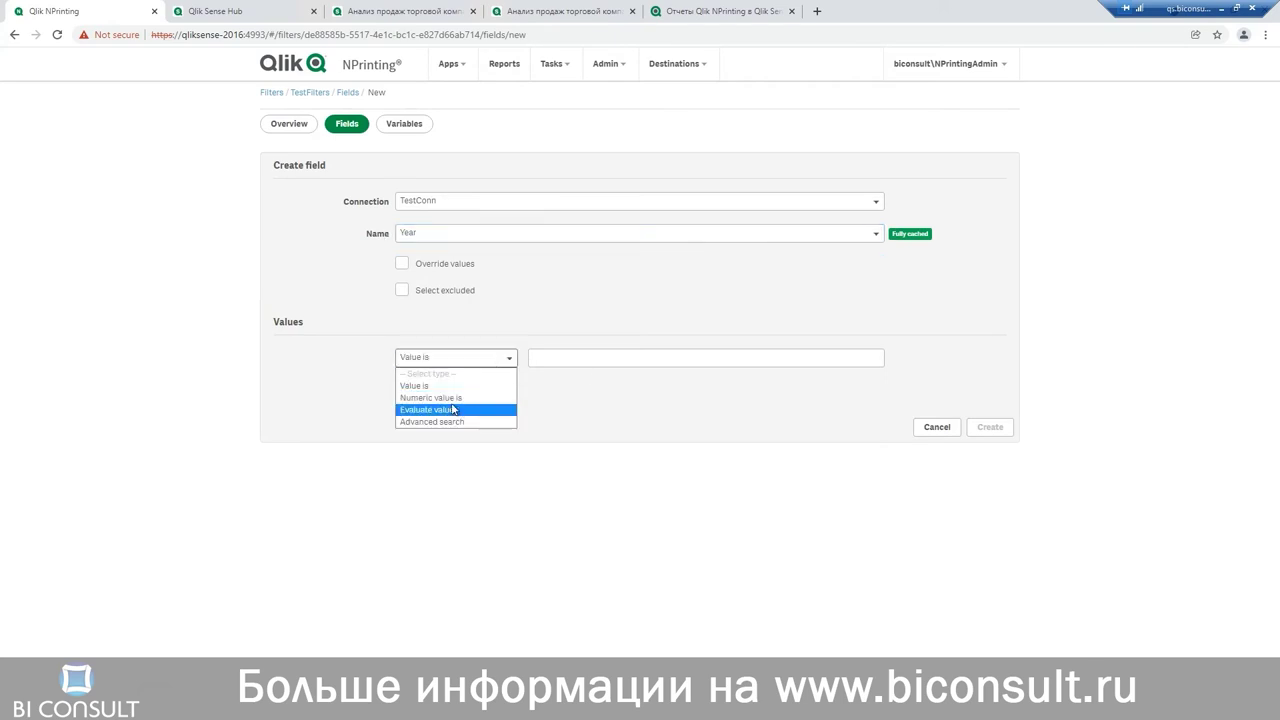
click(440, 398)
click(563, 358)
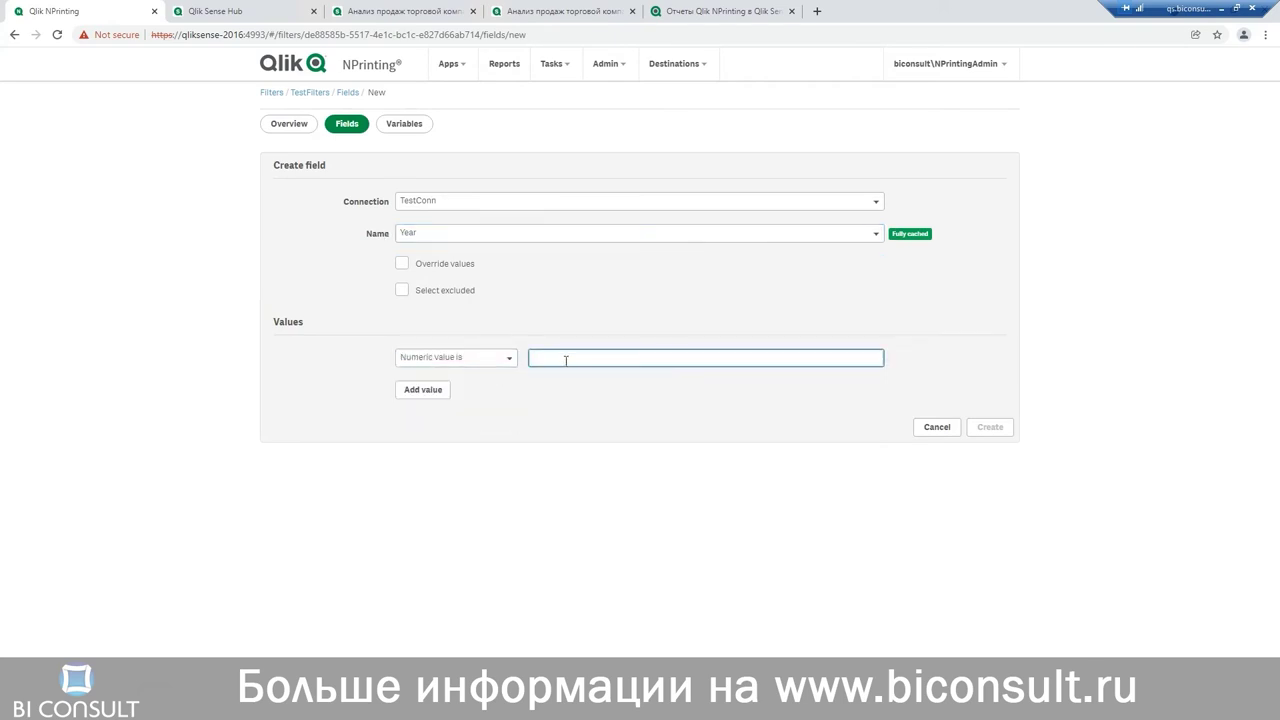
text(2020)
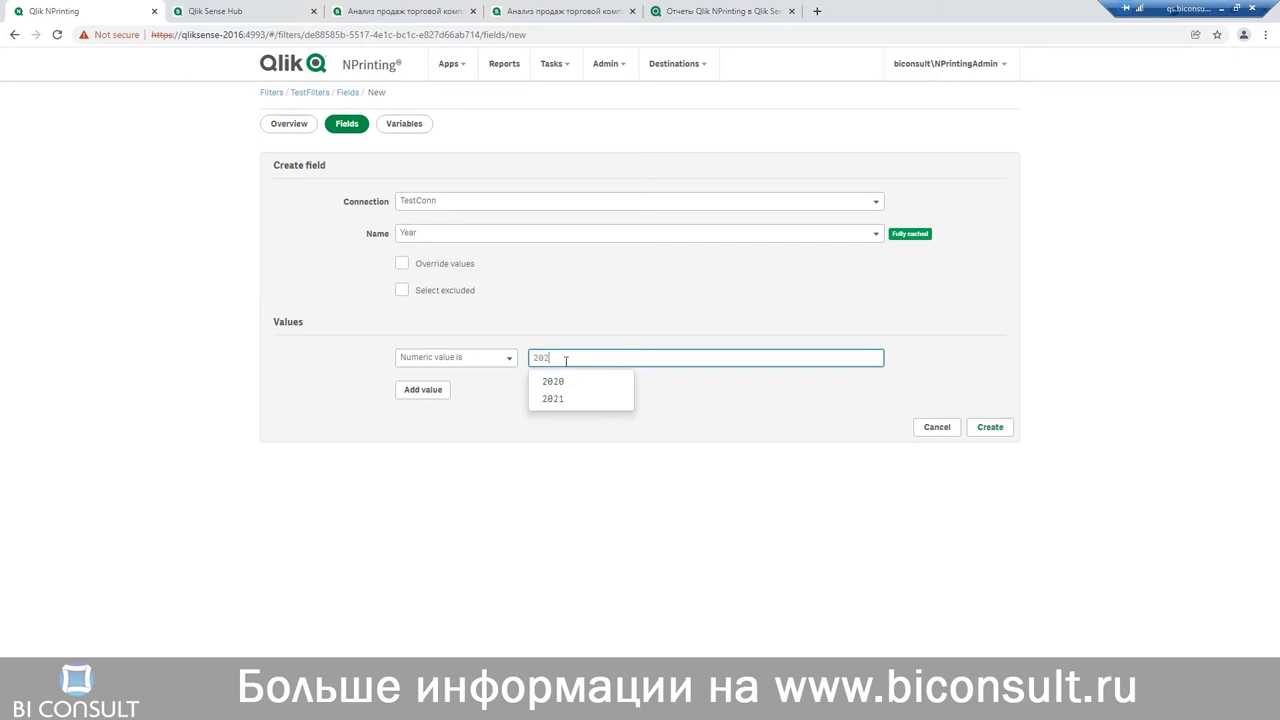
click(560, 381)
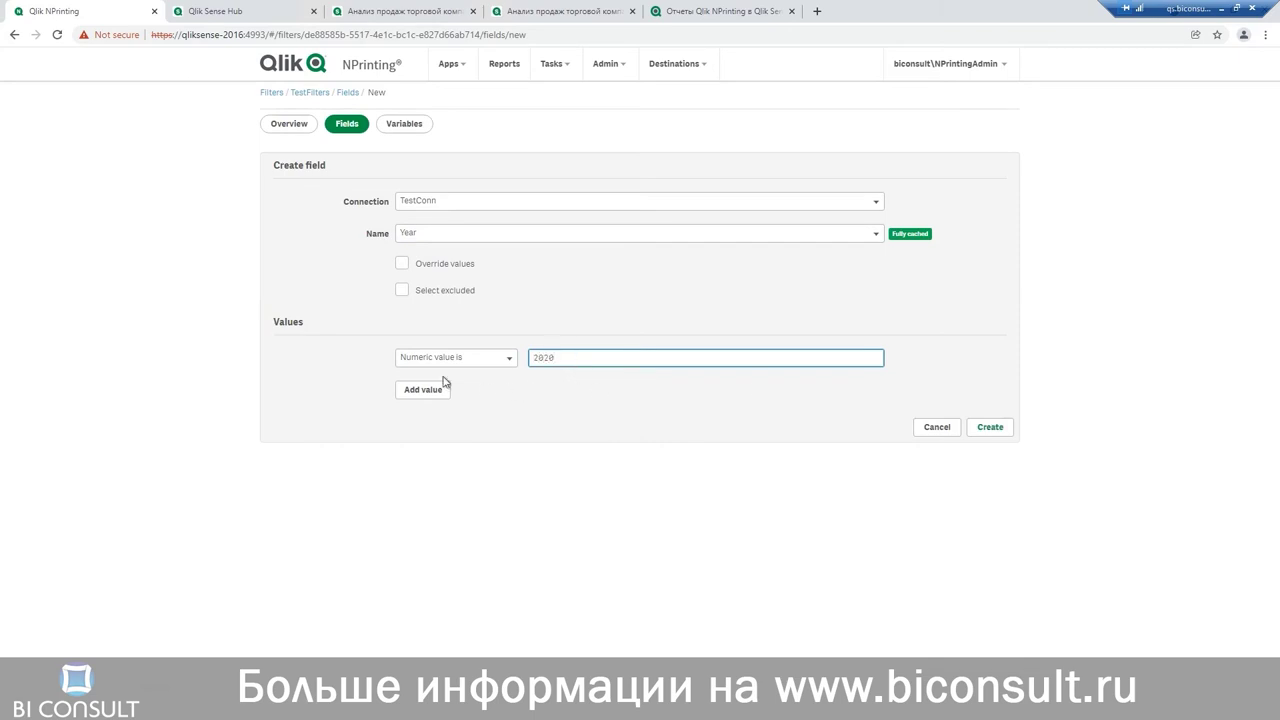
Add a second filter value for Year, with the type Numeric value is and the value 2019.
click(405, 397)
click(511, 391)
click(441, 430)
click(567, 393)
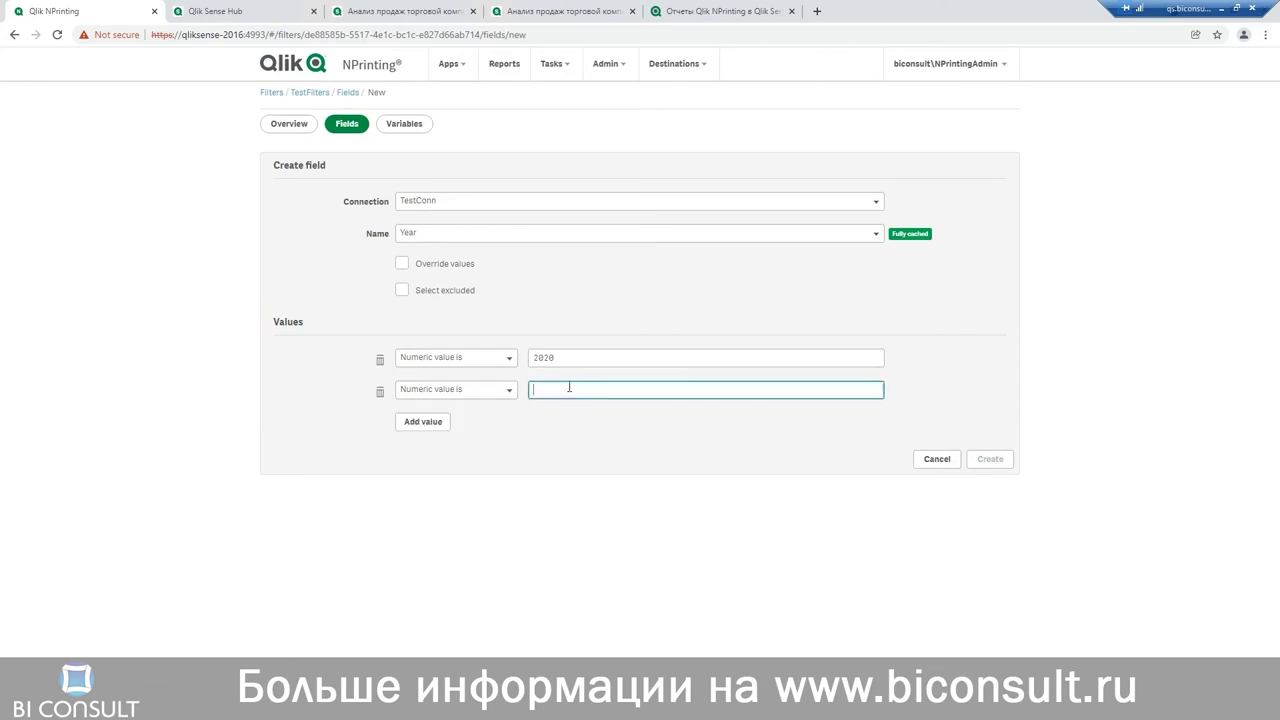
text(2019)
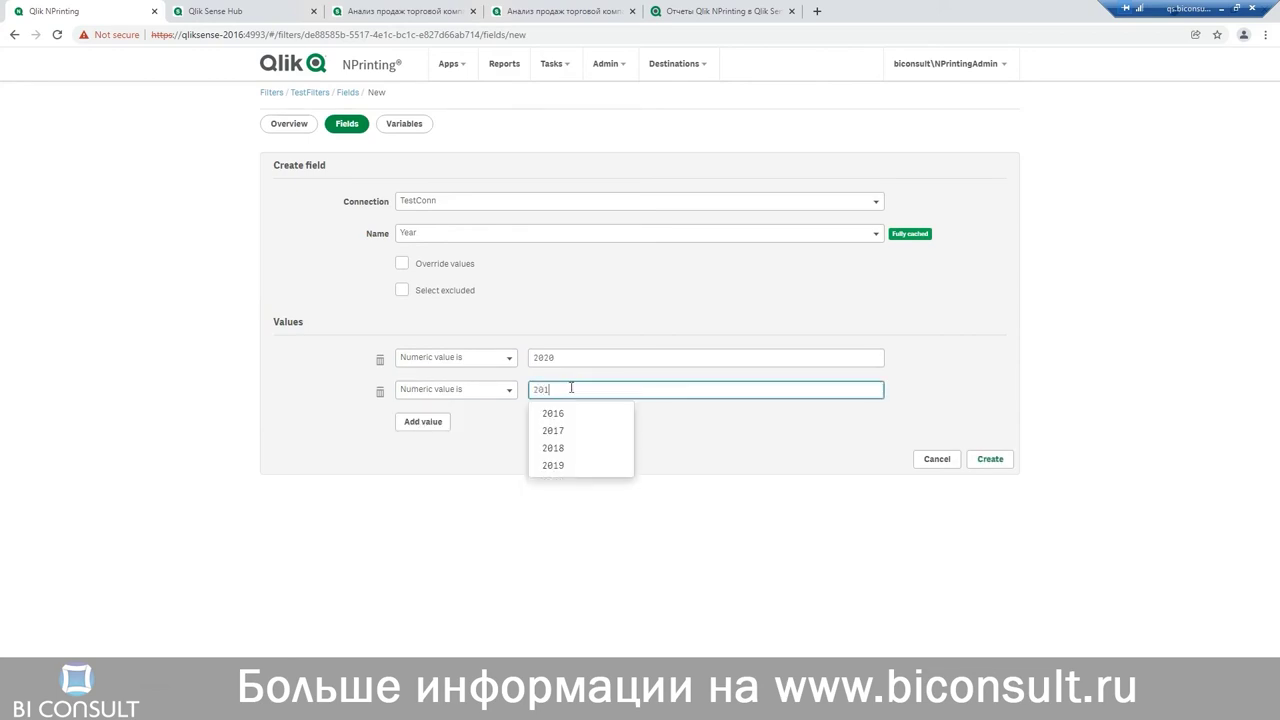
click(560, 418)
Add a third numeric value, 2021, to the Year field and create the filter field.
click(433, 424)
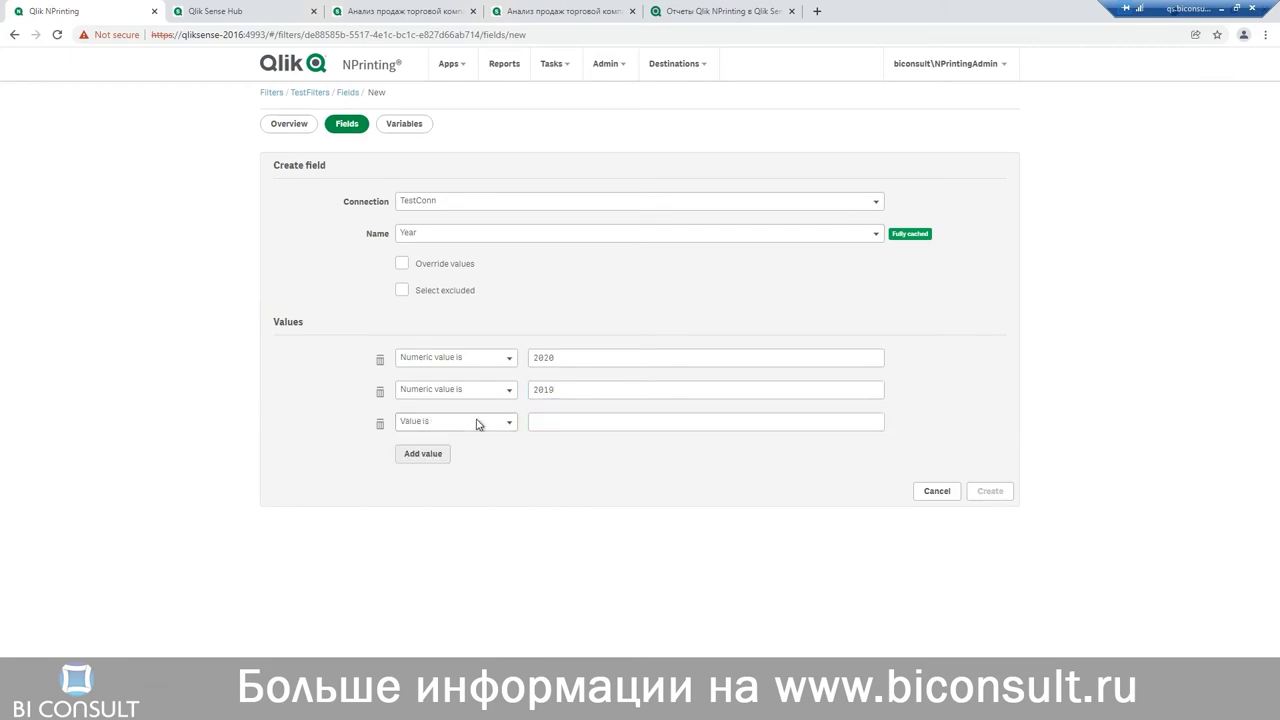
click(485, 425)
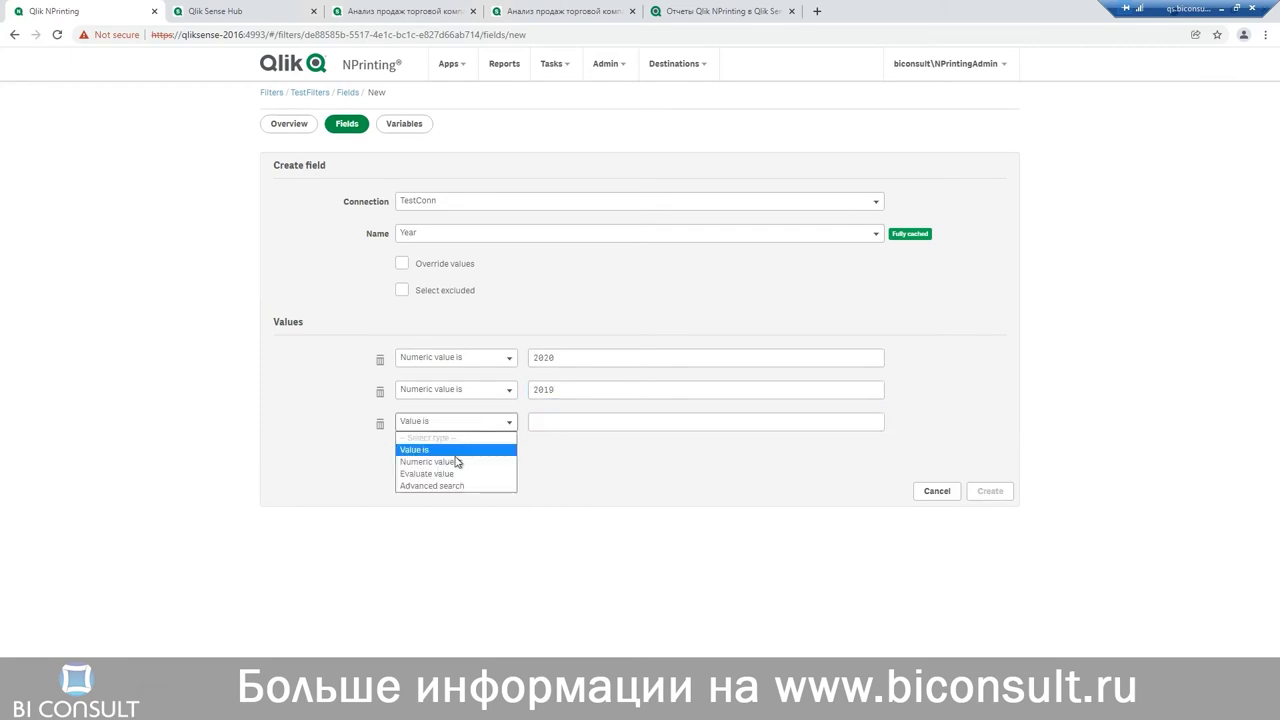
click(455, 461)
click(545, 422)
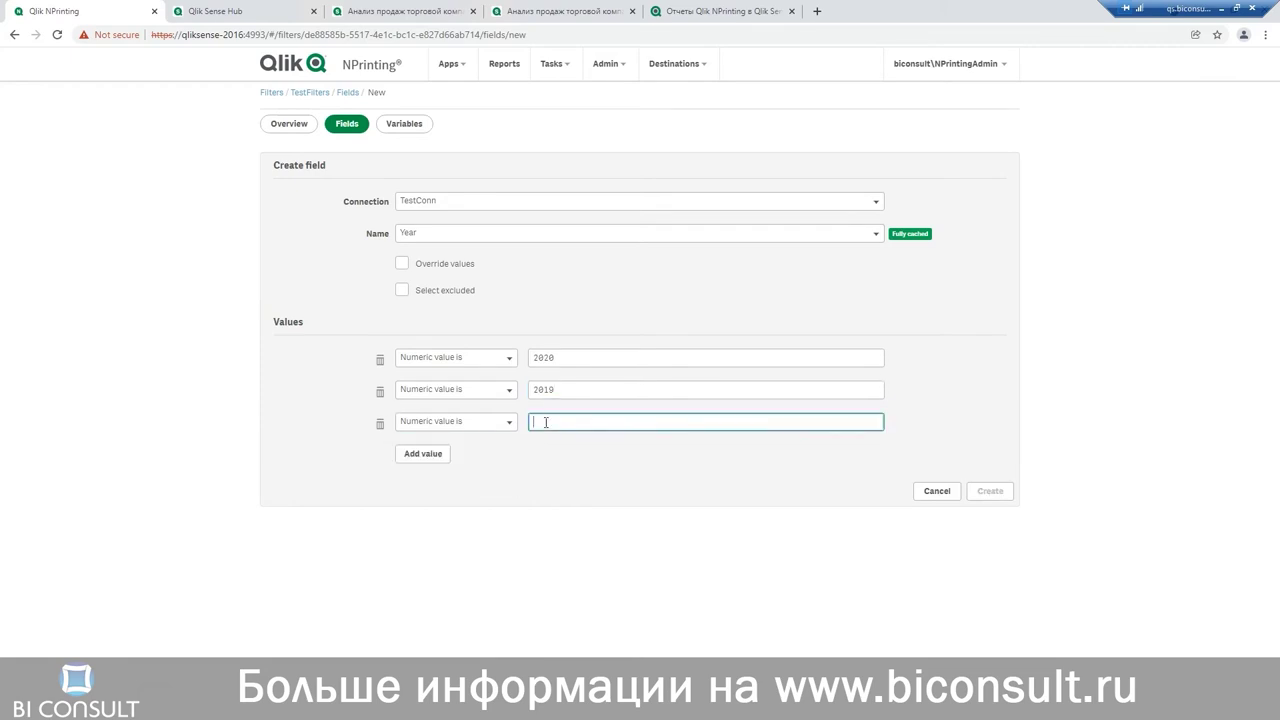
text(2021)
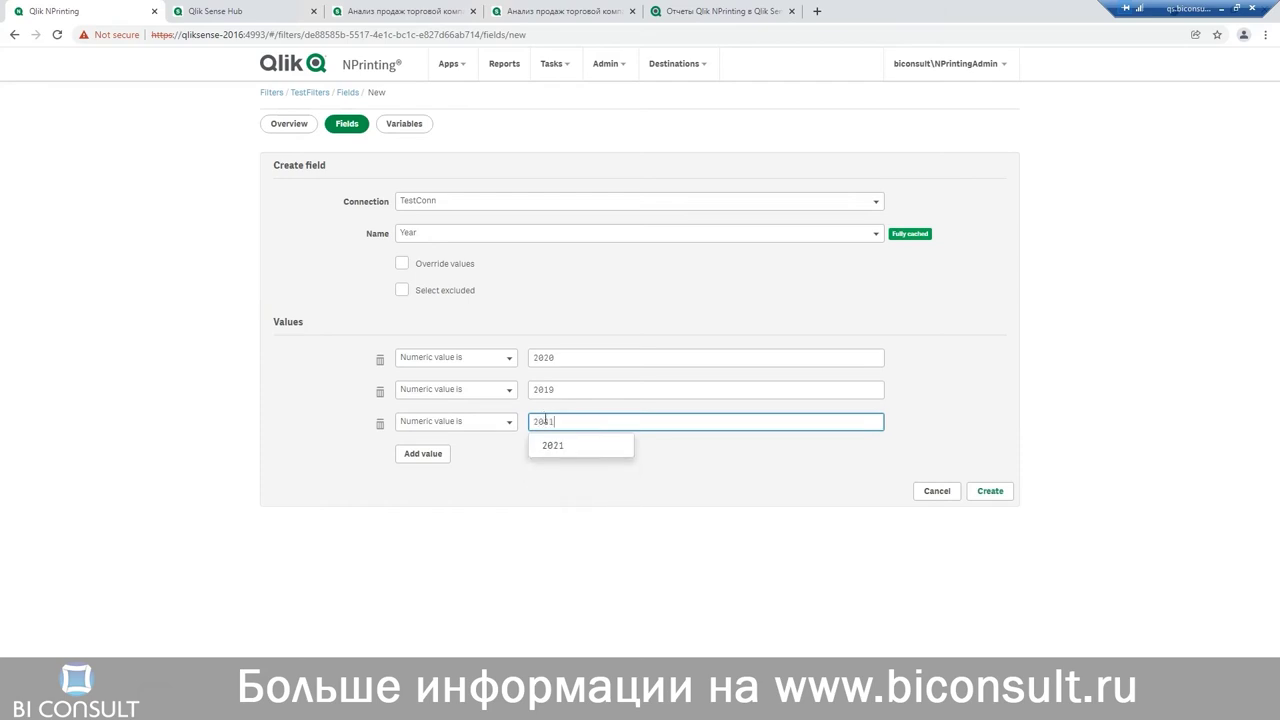
click(555, 447)
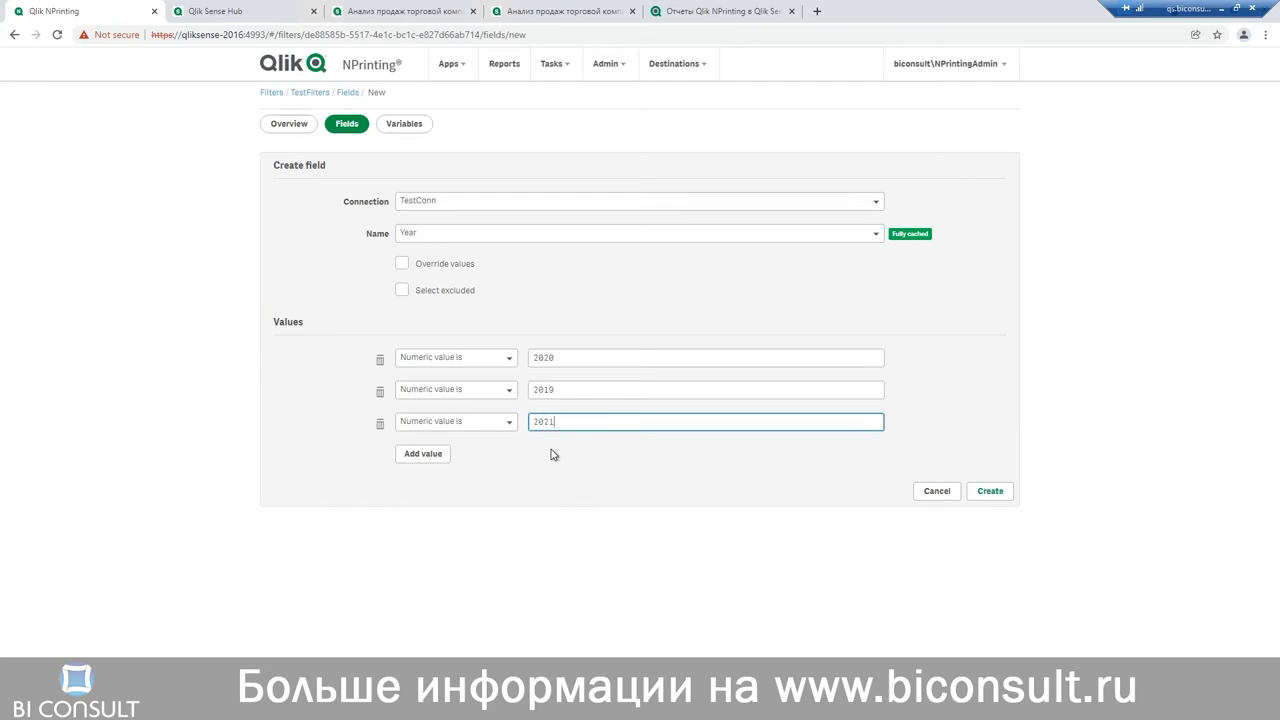
click(990, 491)
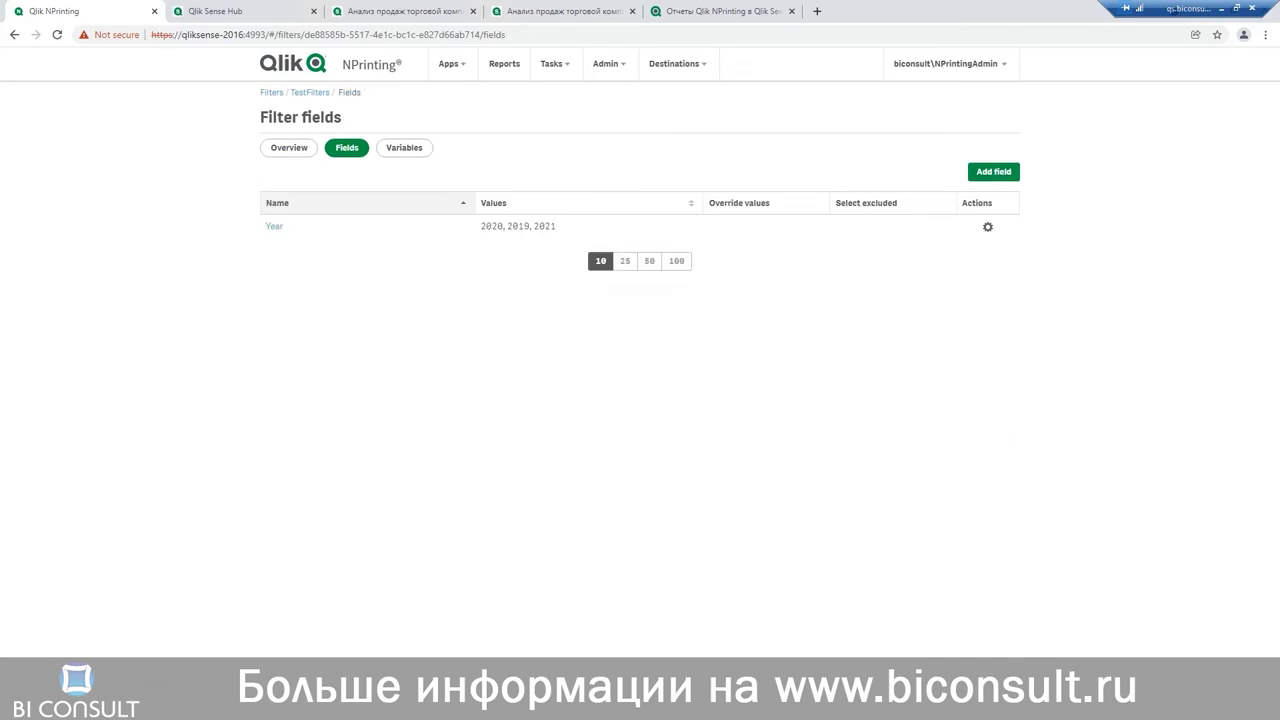
Create an enabled condition named TestCond for the app TestApp.
click(456, 69)
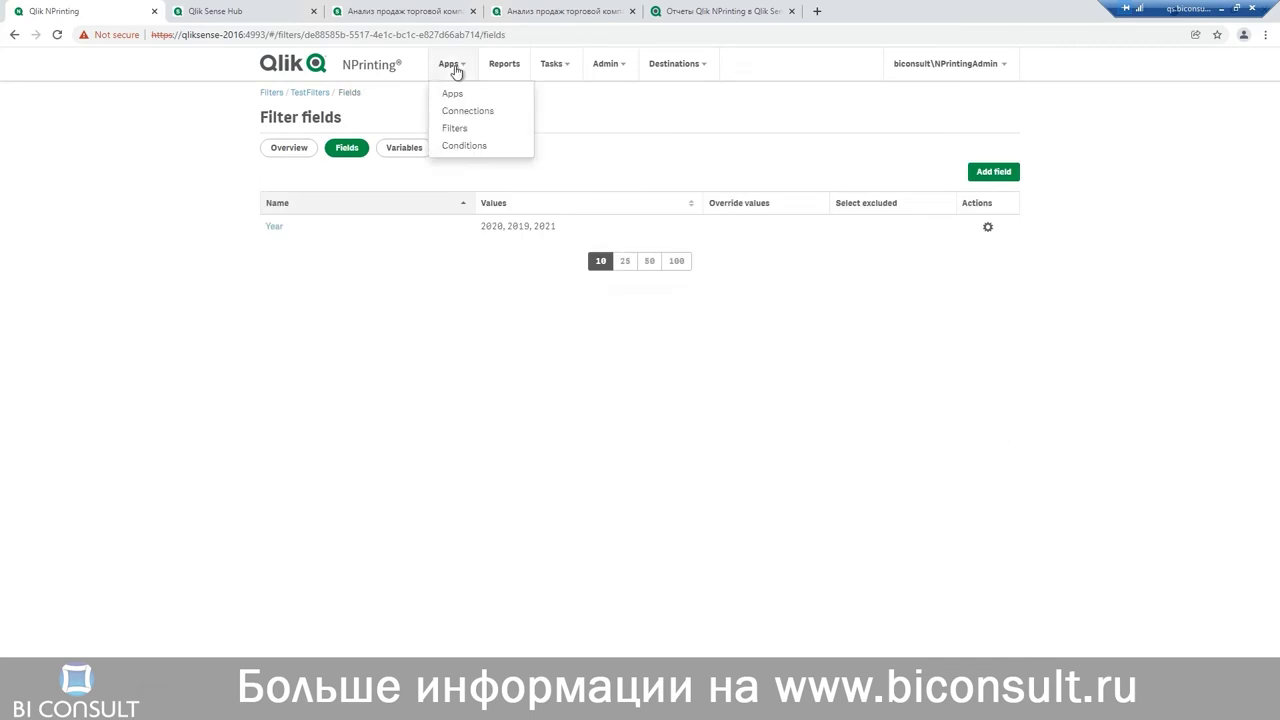
click(465, 147)
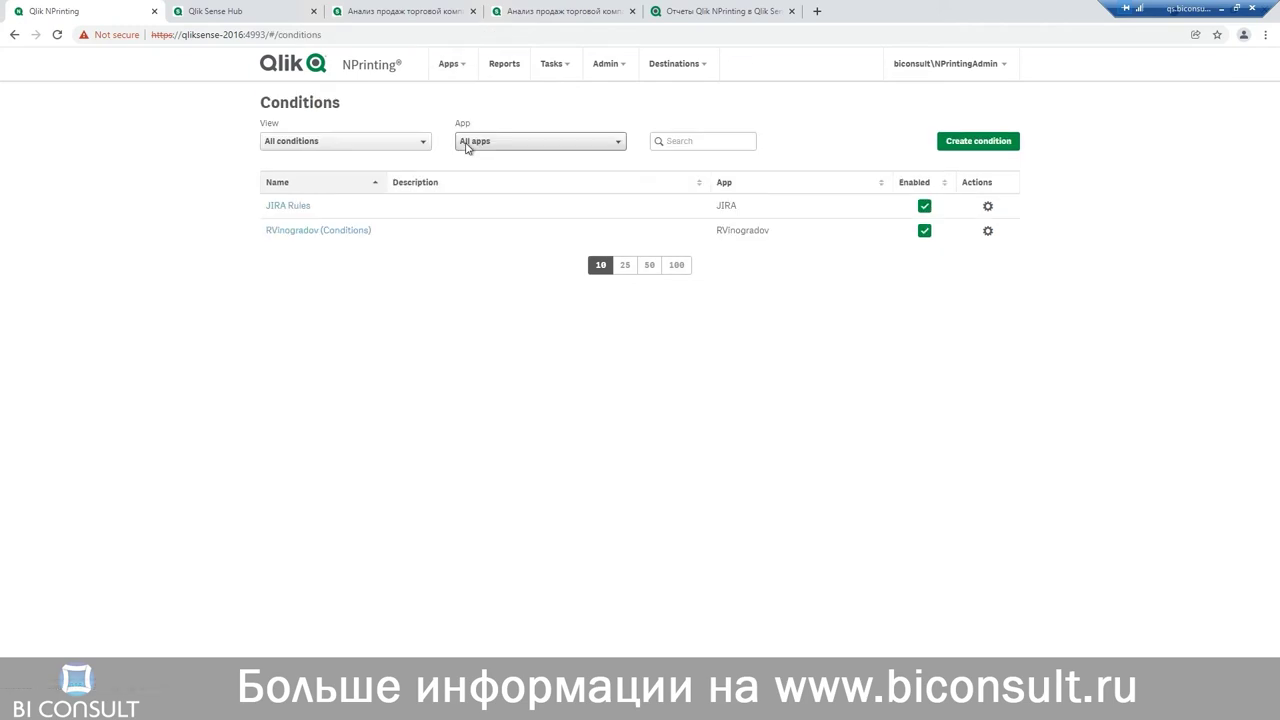
click(995, 142)
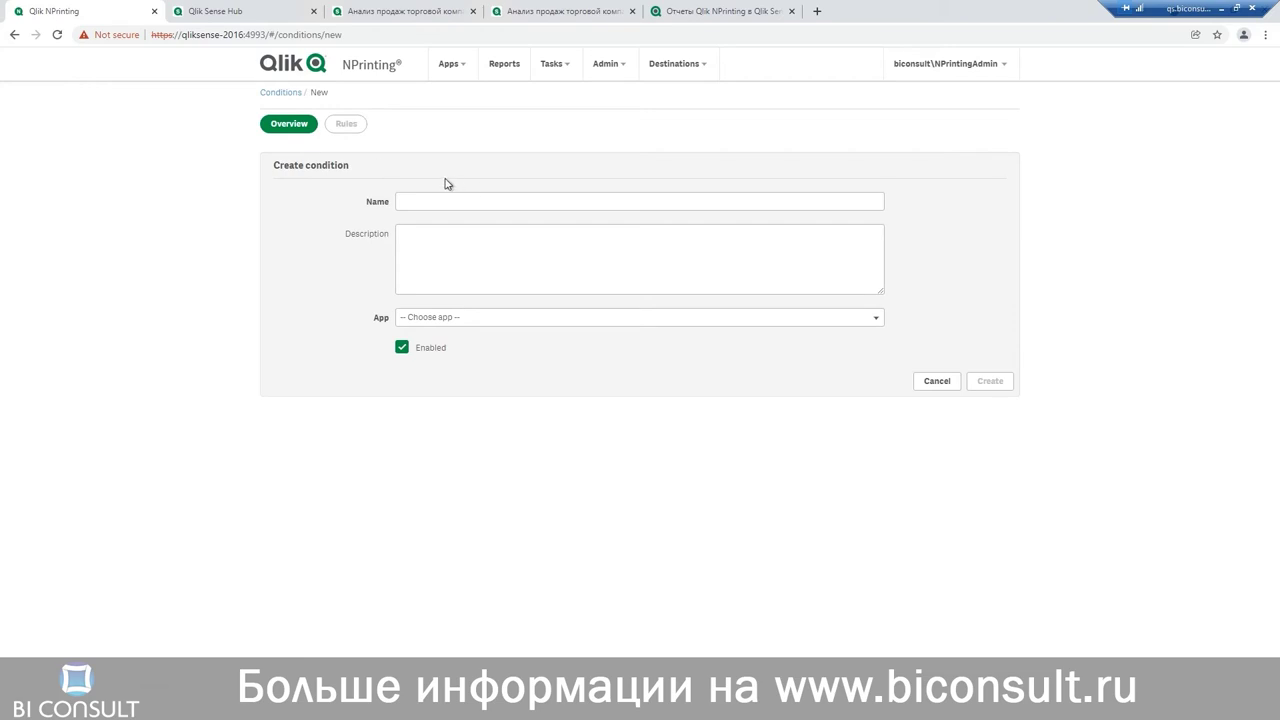
right_click(436, 212)
click(468, 288)
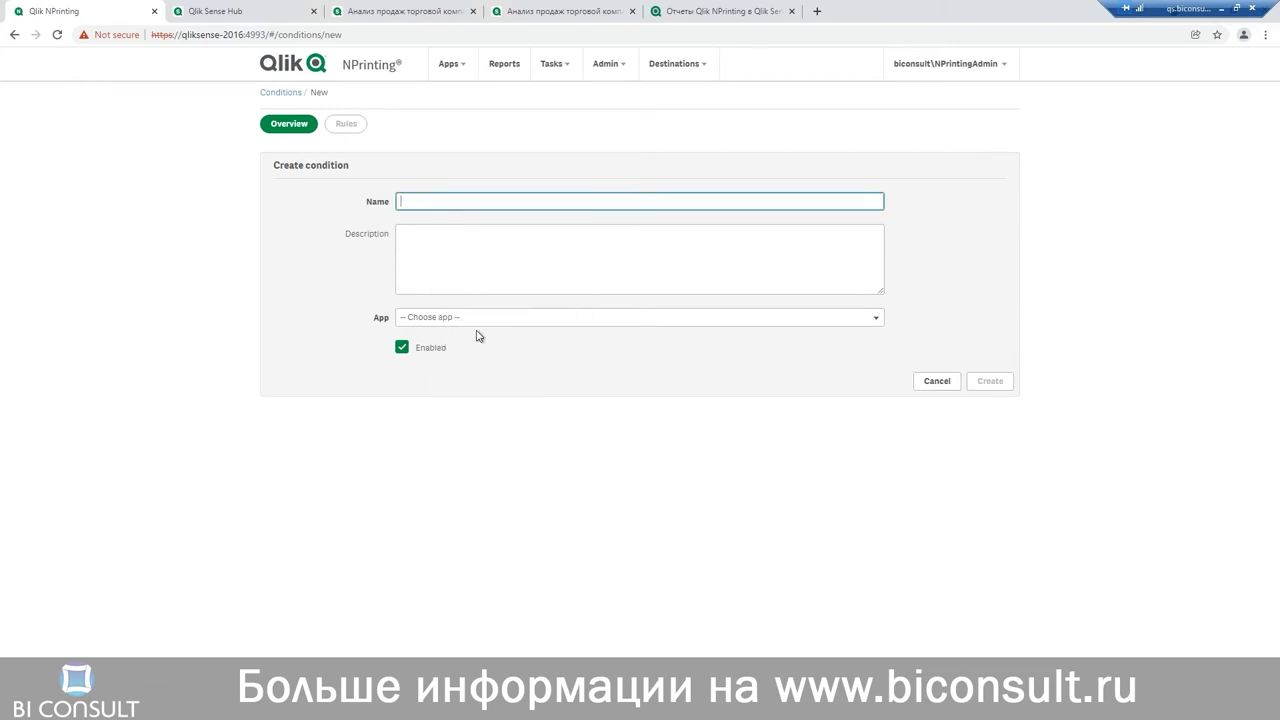
click(484, 320)
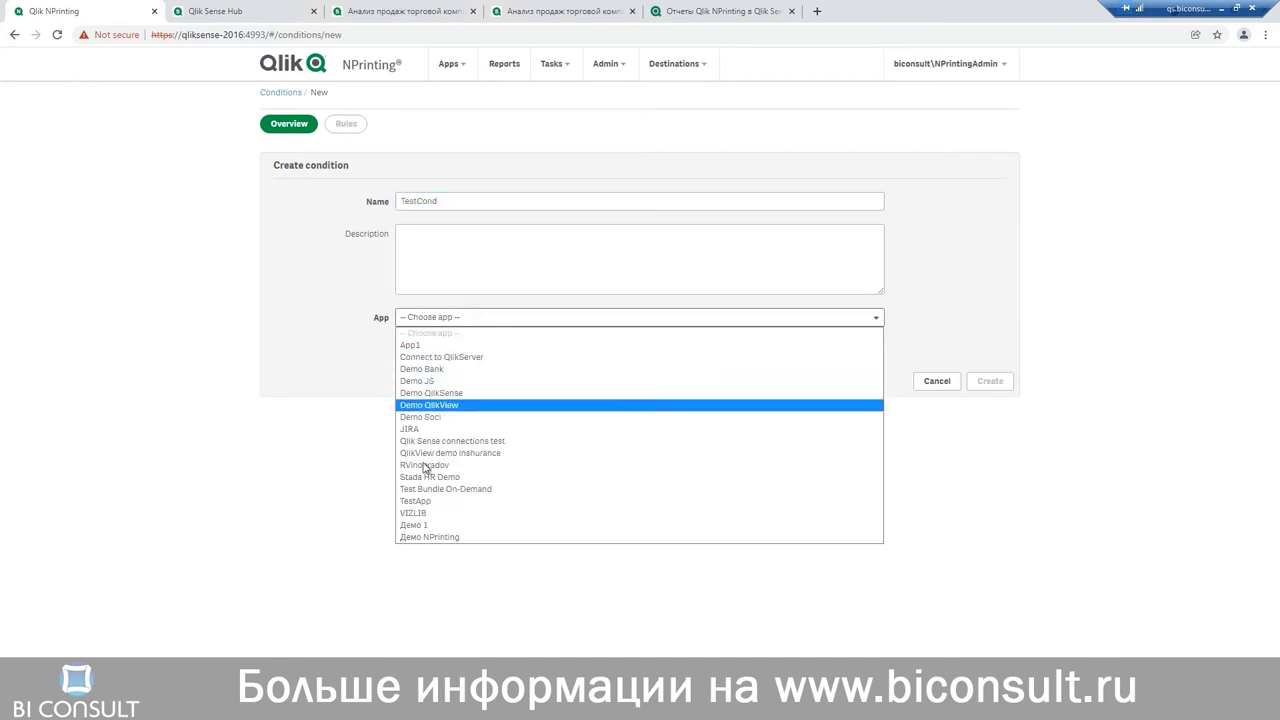
click(422, 501)
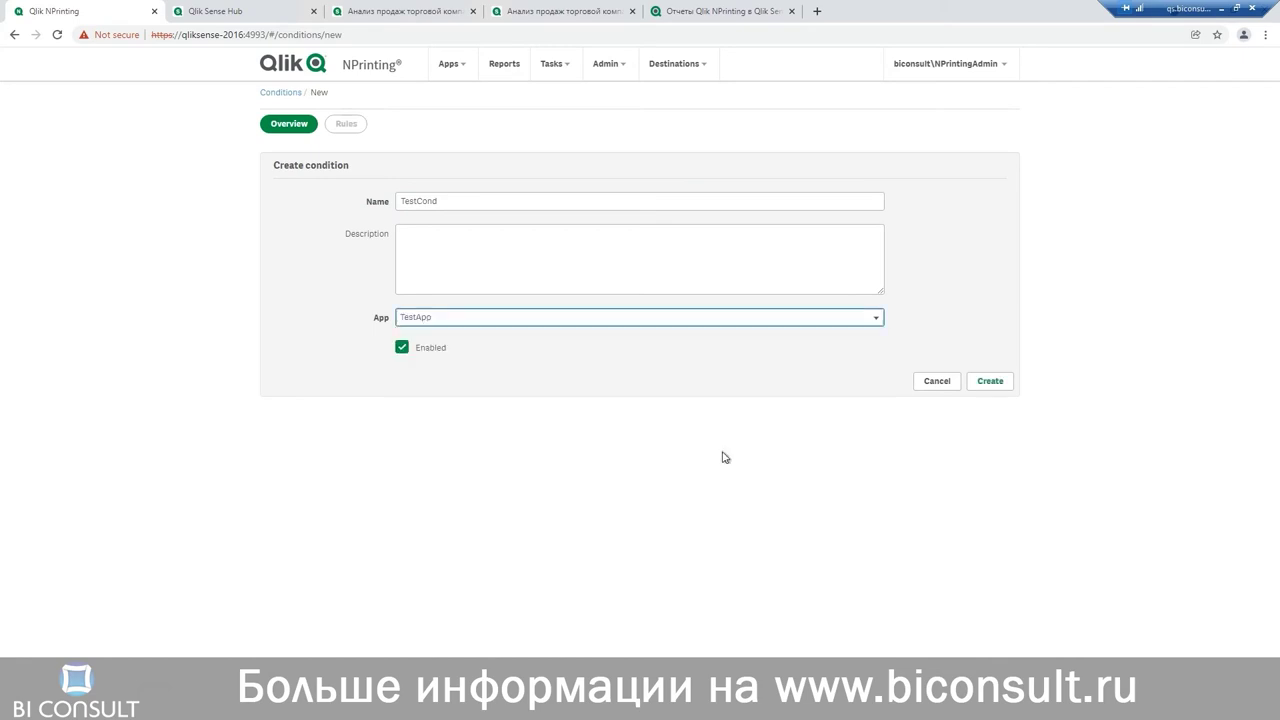
click(1004, 384)
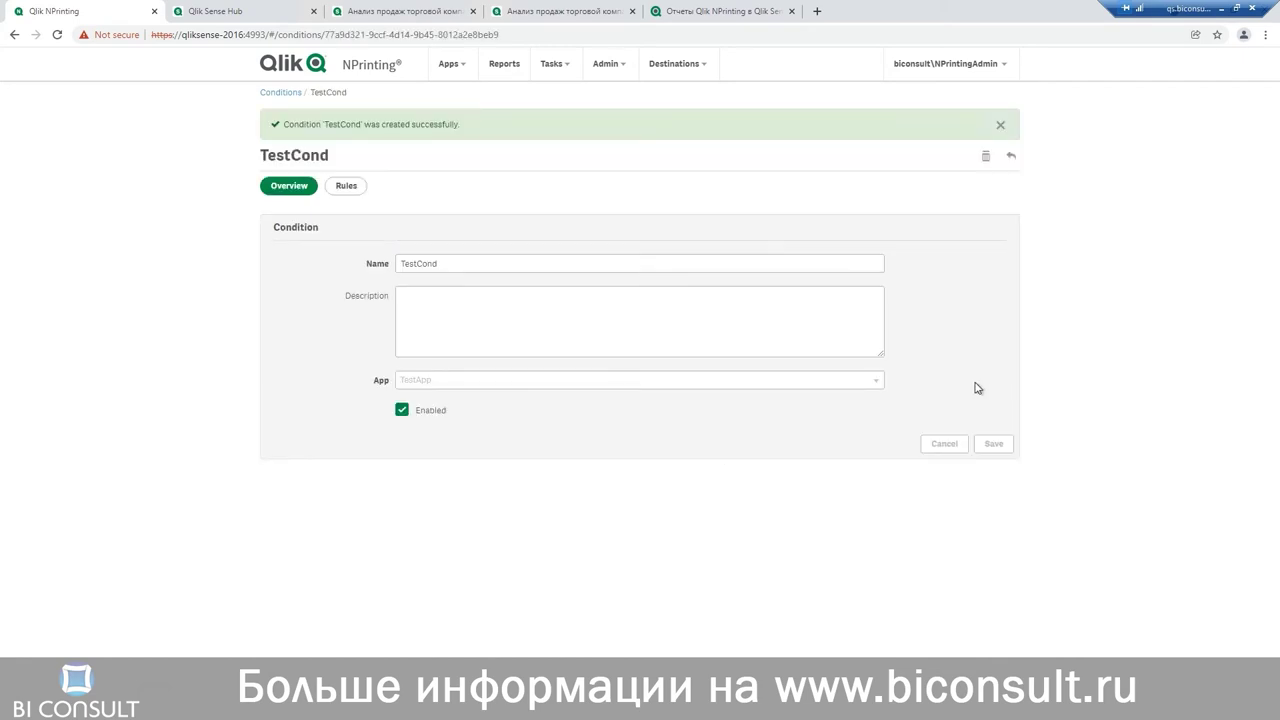
Start a new rule for the TestCond condition, named TestRule and using the TestConn connection.
click(348, 188)
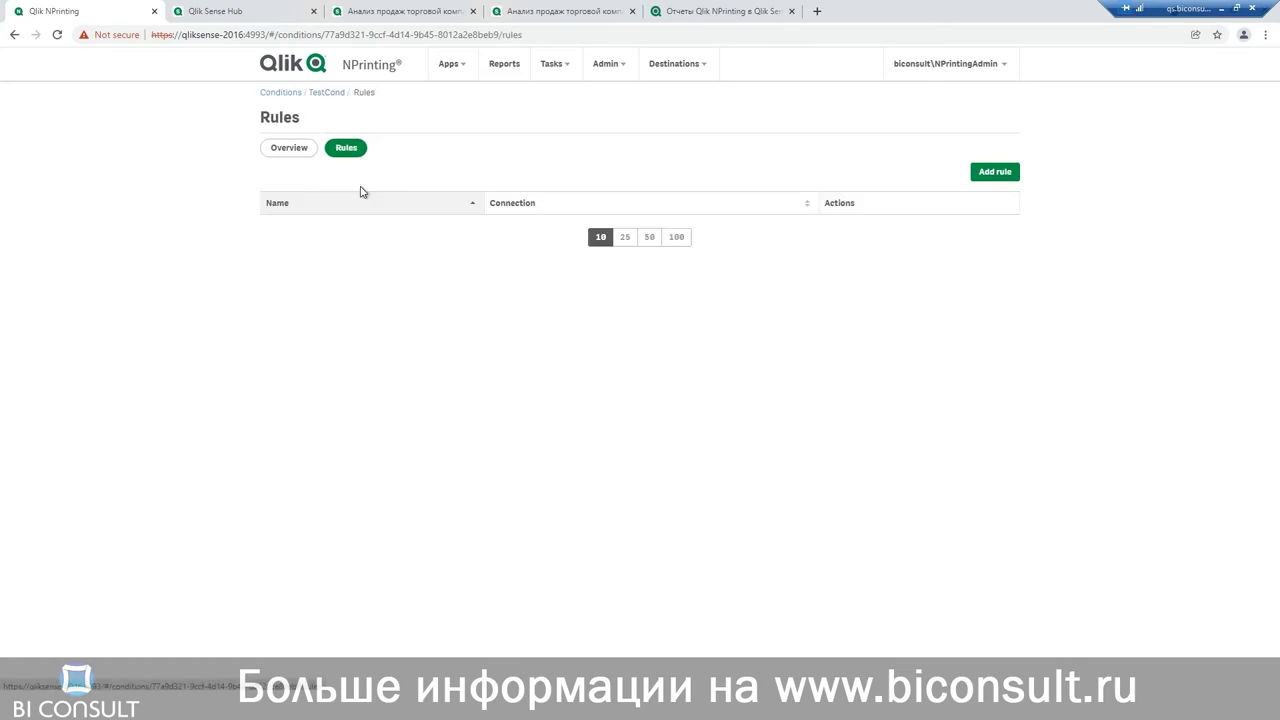
click(1006, 172)
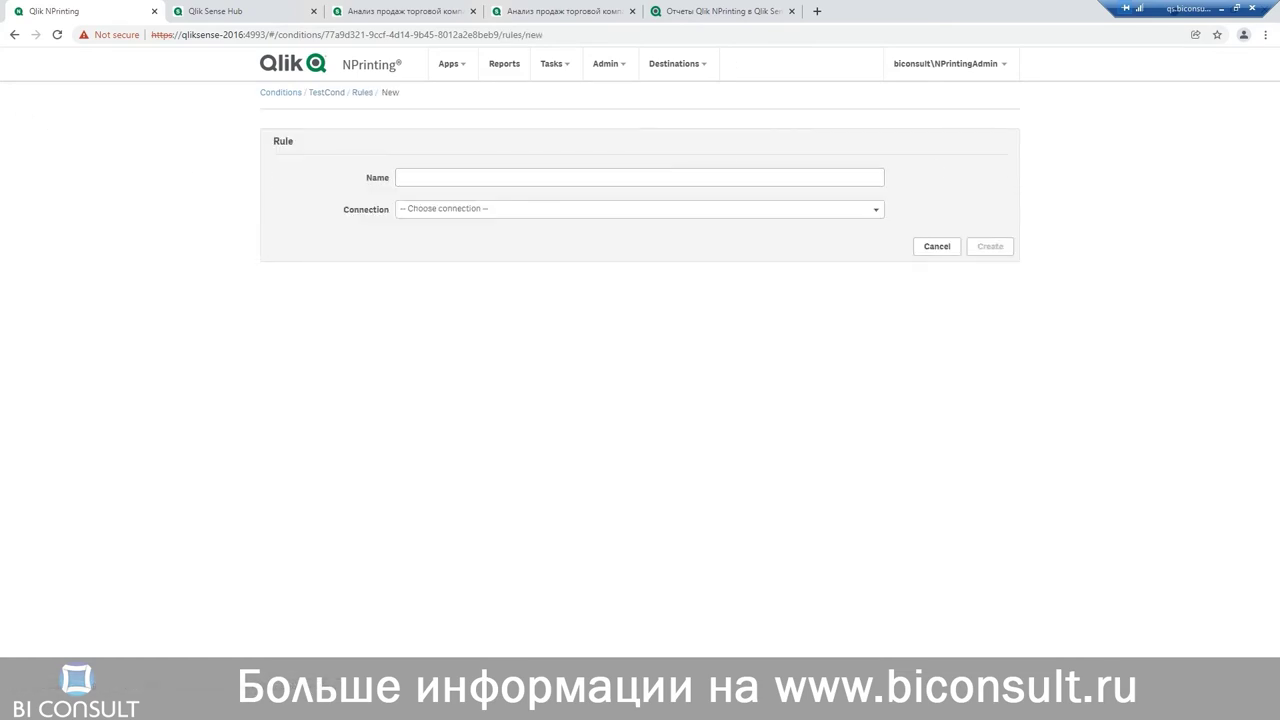
right_click(423, 181)
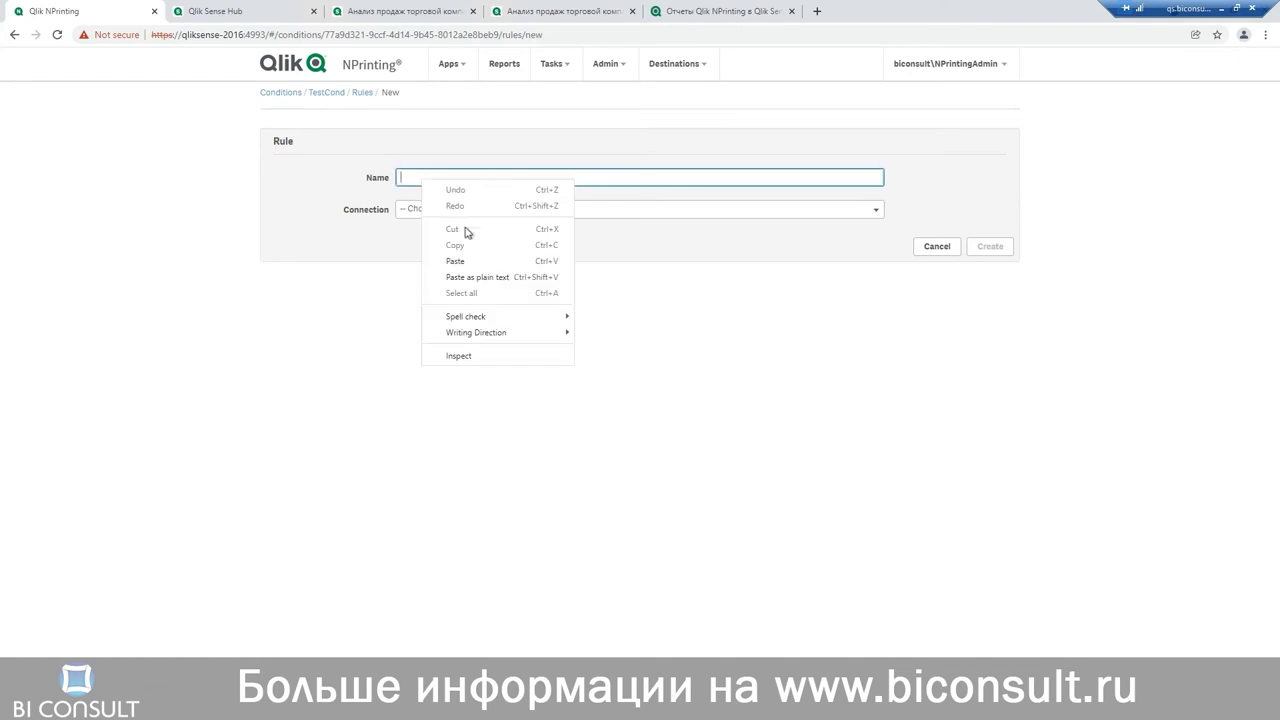
click(460, 271)
click(511, 209)
click(466, 238)
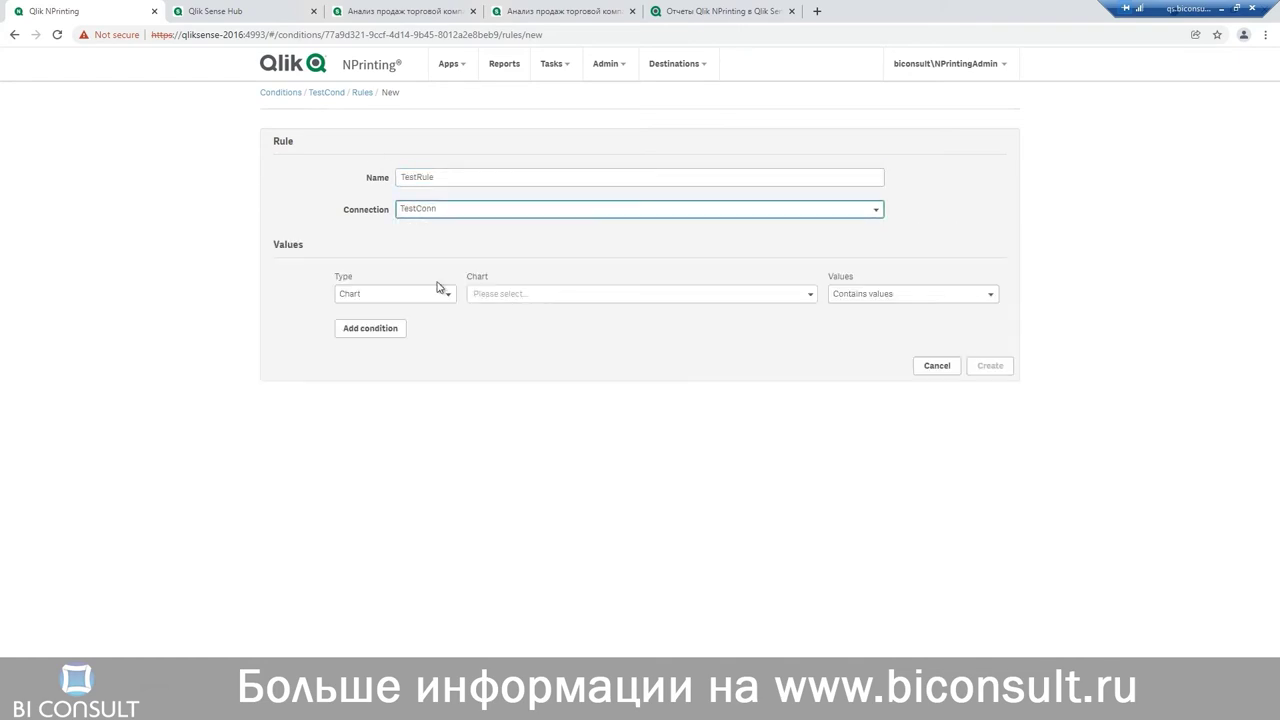
Set the rule's value type to Chart, with the chart O\LYWAfZX - Кол-во заказов and the option Contains values.
click(446, 296)
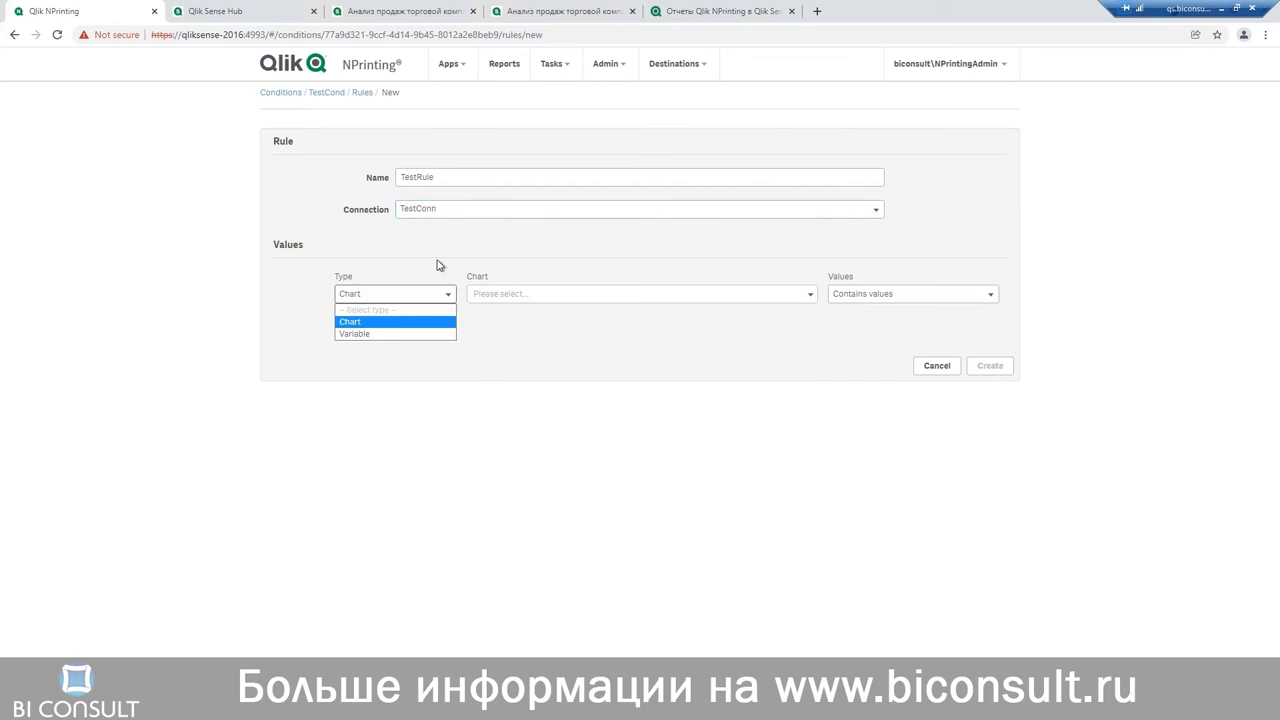
click(388, 322)
click(596, 293)
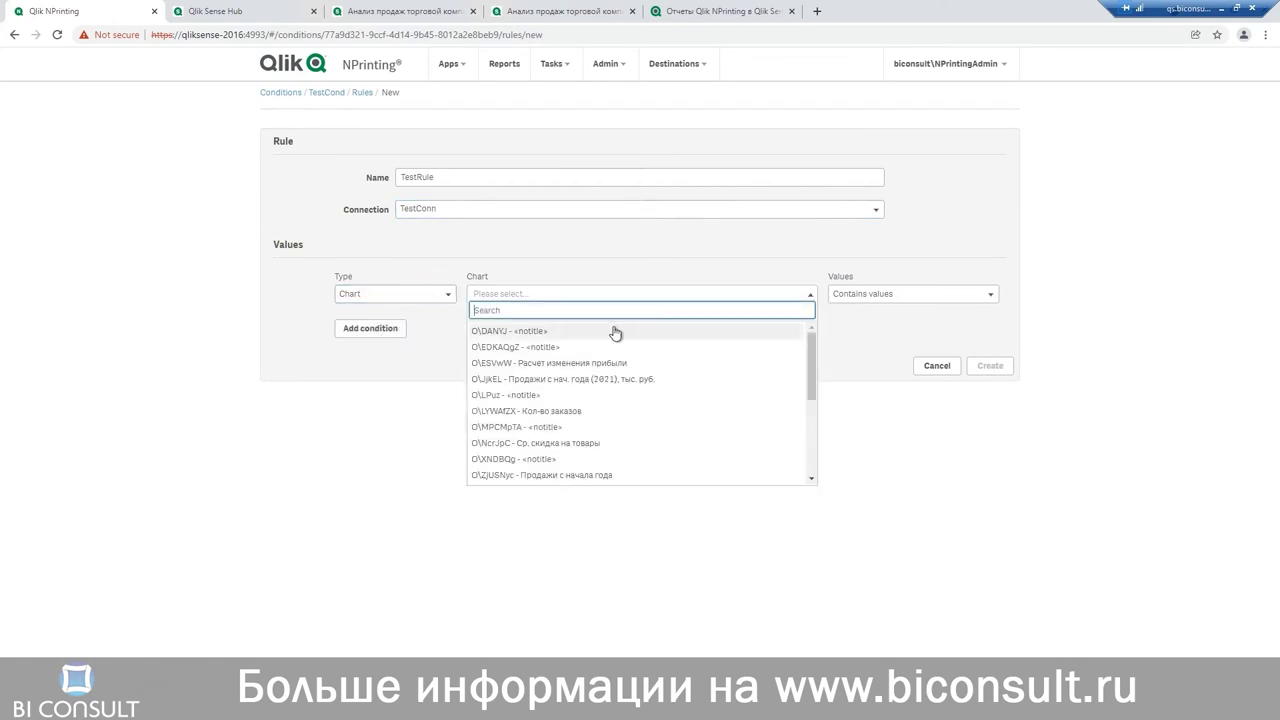
scroll(600, 451, down, 3)
scroll(600, 451, up, 3)
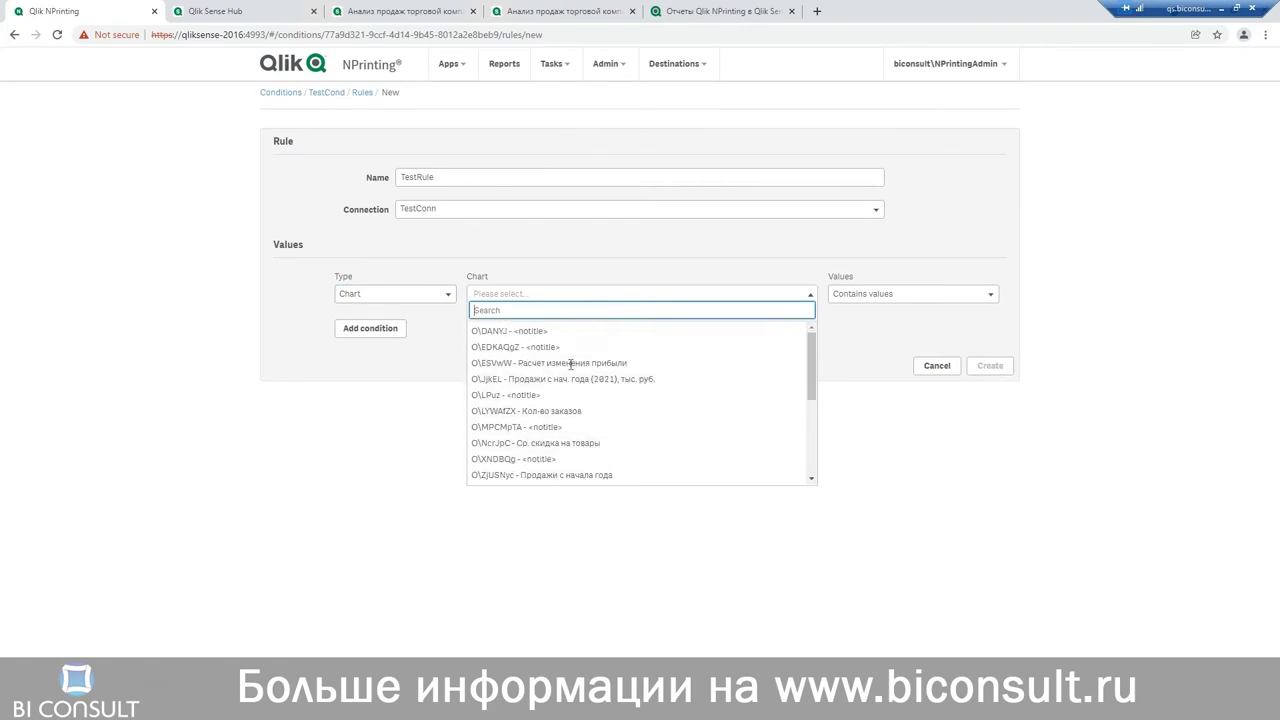
click(558, 411)
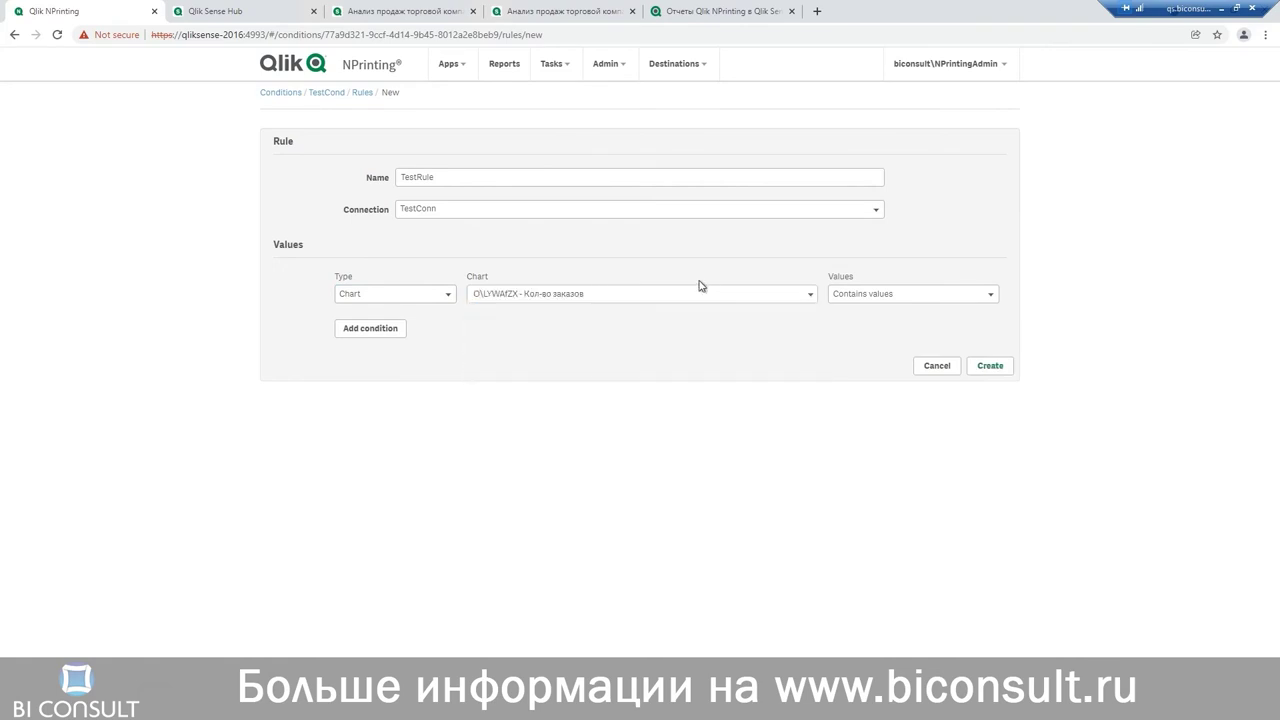
click(956, 294)
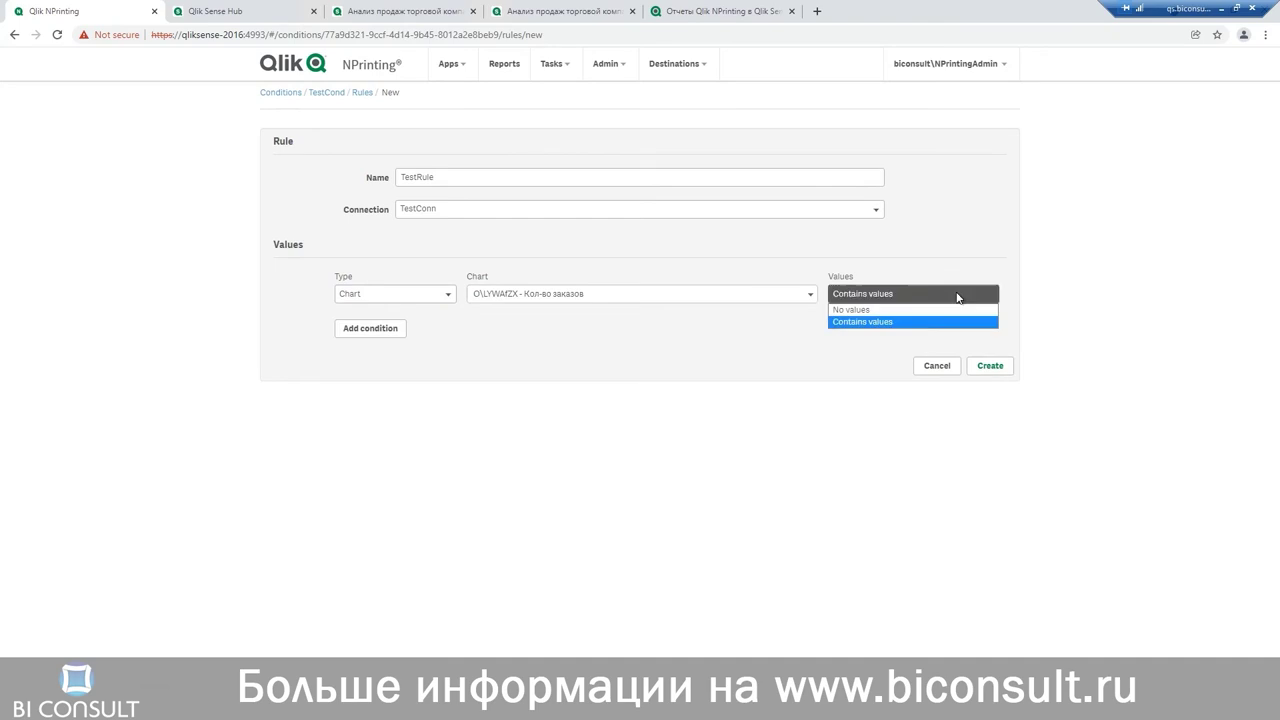
click(858, 323)
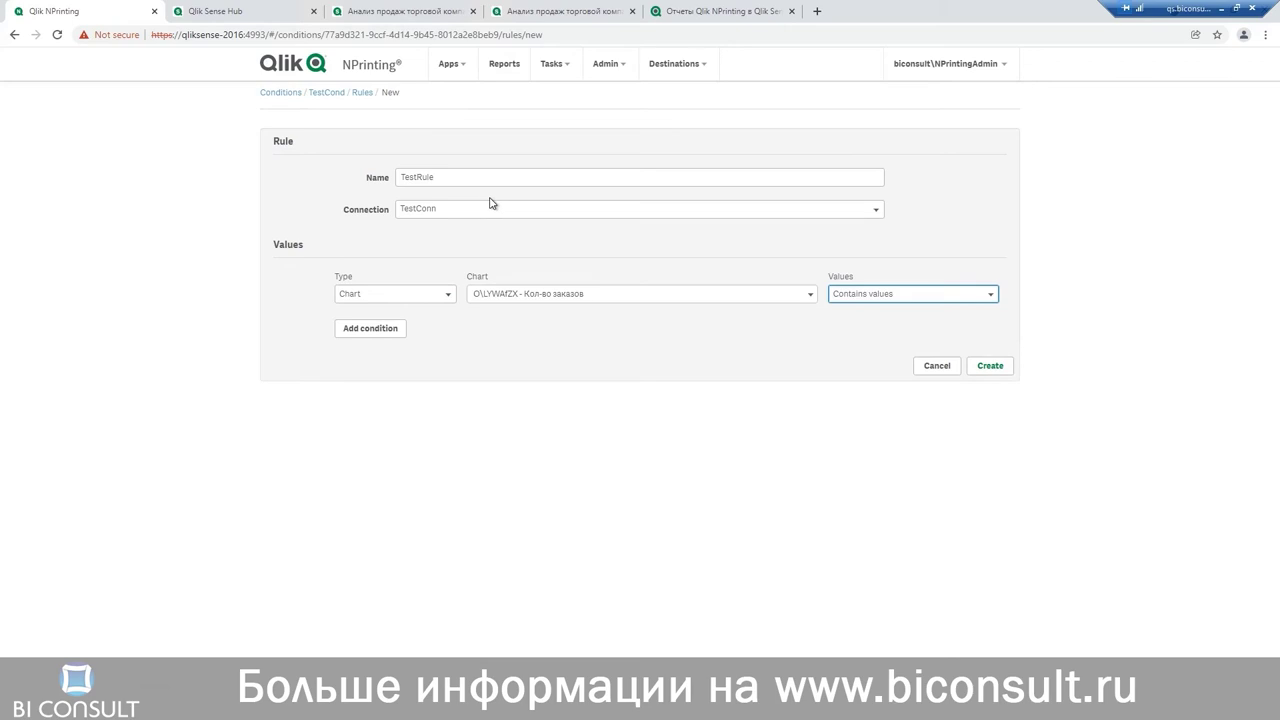
Switch the rule's value type to Variable and look through the available variables.
click(406, 295)
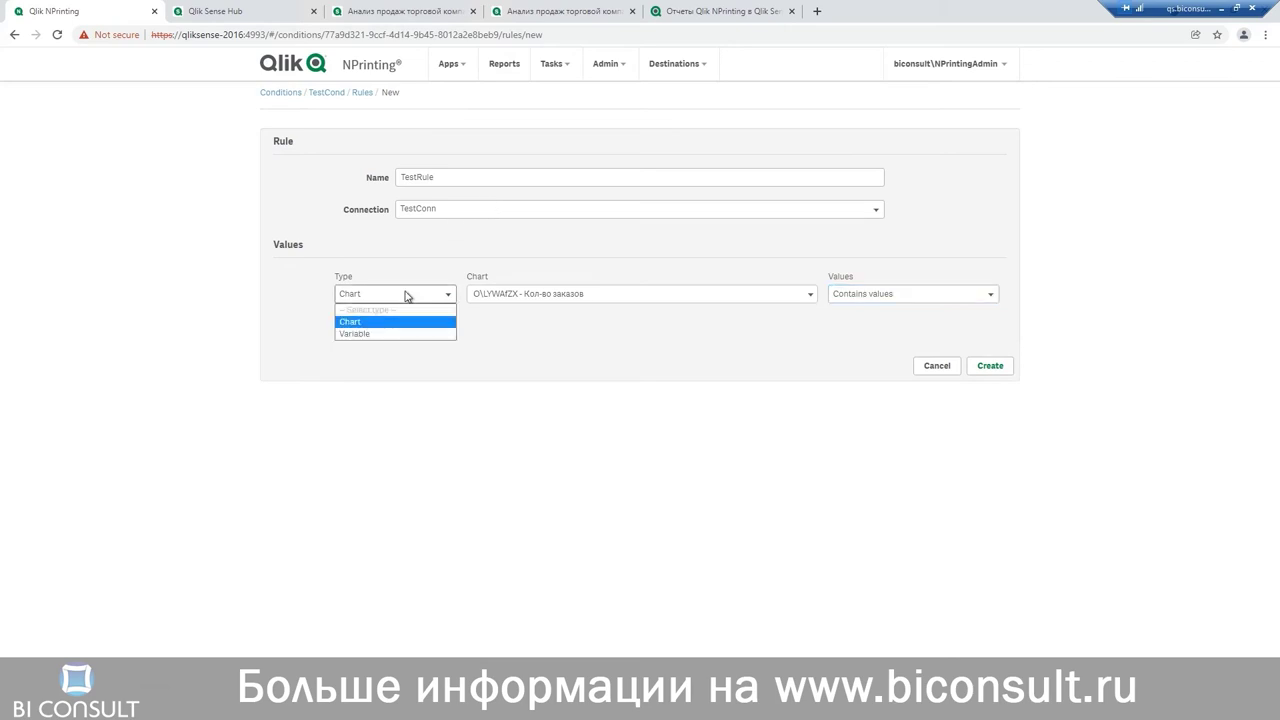
click(369, 334)
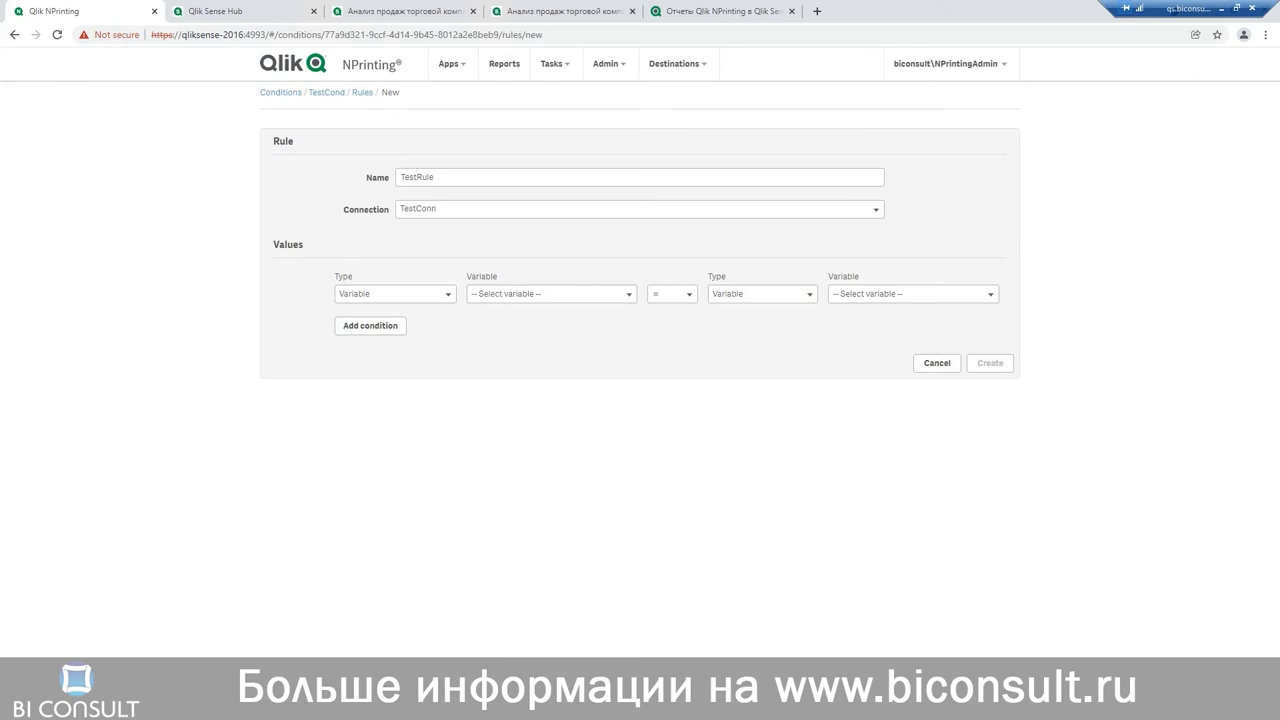
click(627, 302)
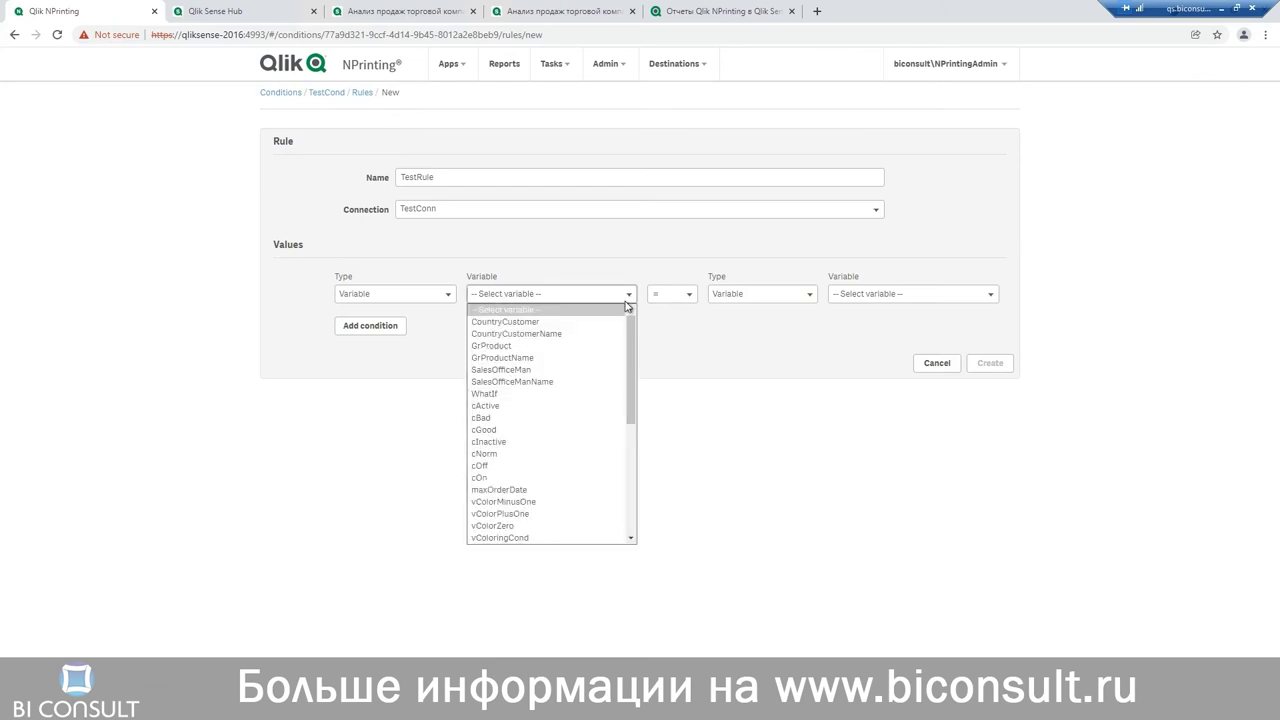
click(627, 302)
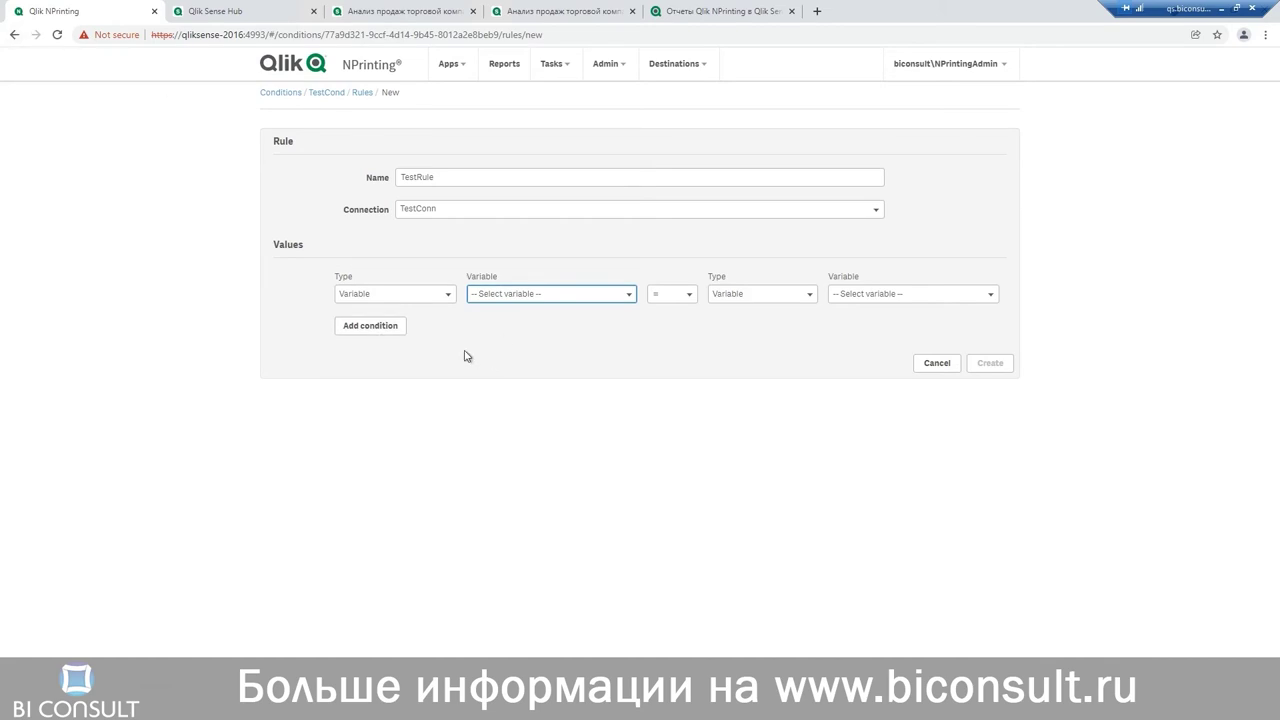
Set the rule's type back to Chart, choose O\LYWAfZX - Кол-во заказов with Contains values, and create the rule.
click(445, 294)
click(423, 320)
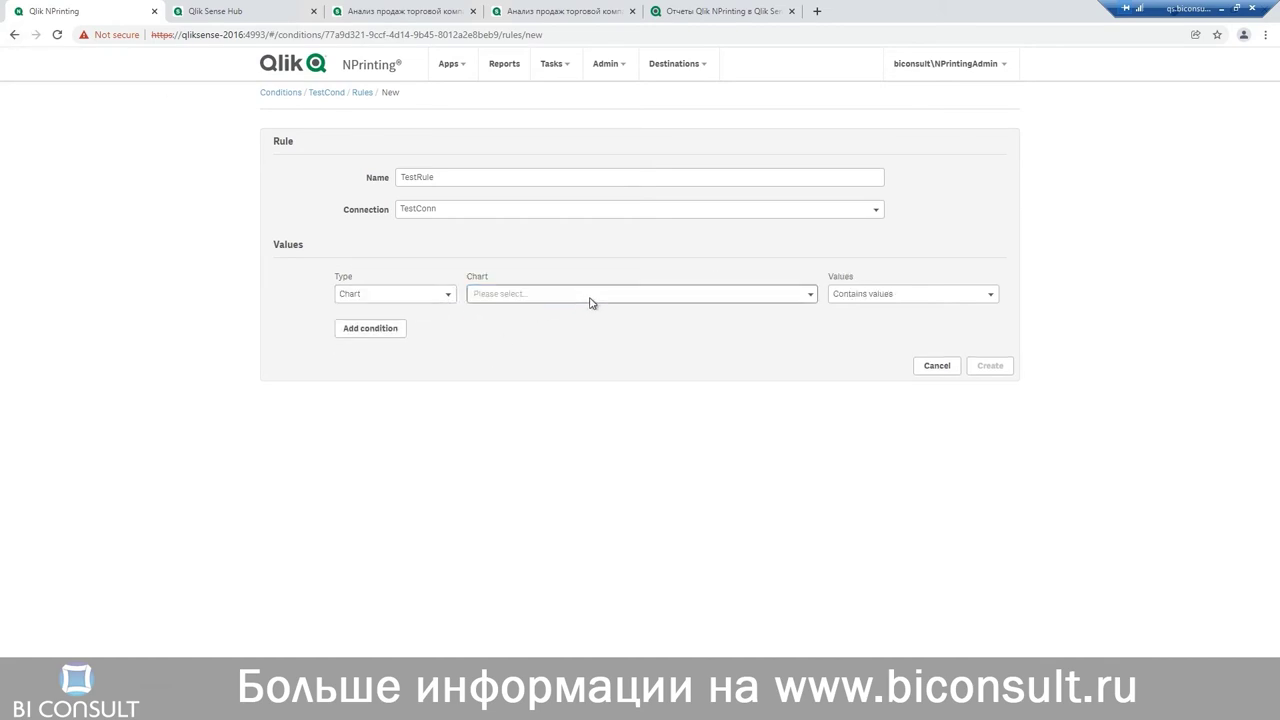
click(608, 294)
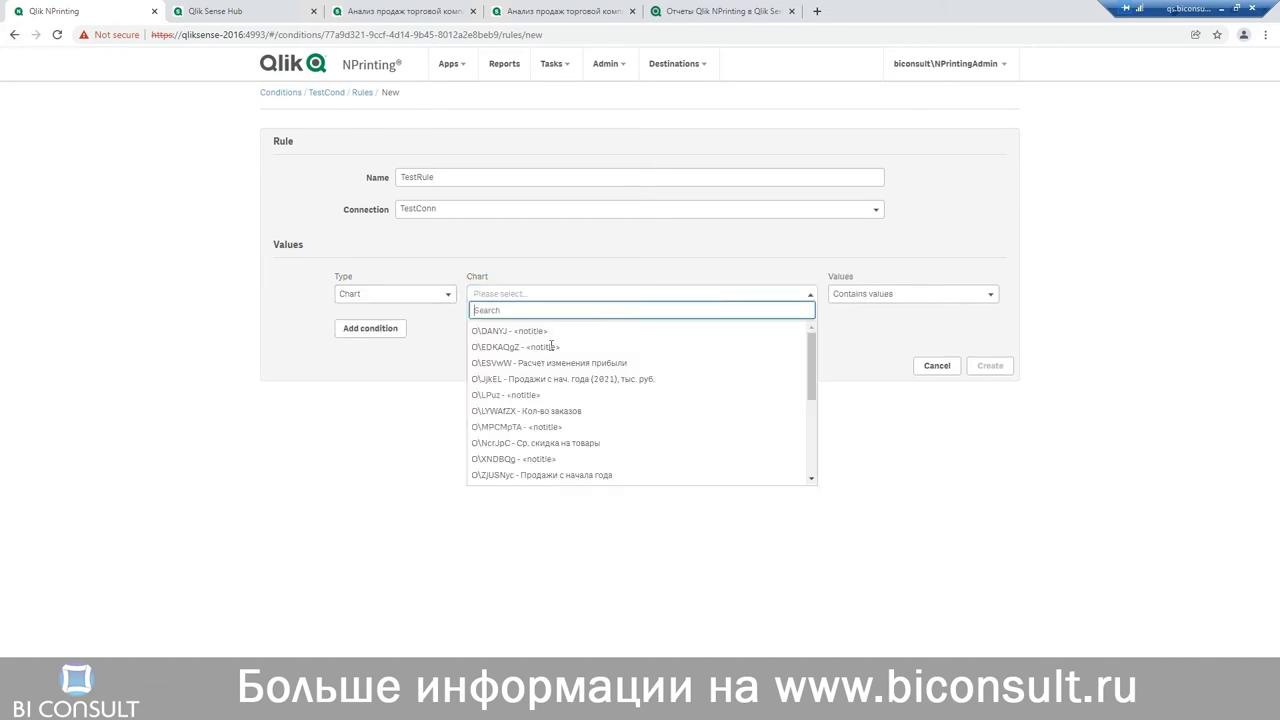
click(574, 418)
click(944, 300)
click(948, 300)
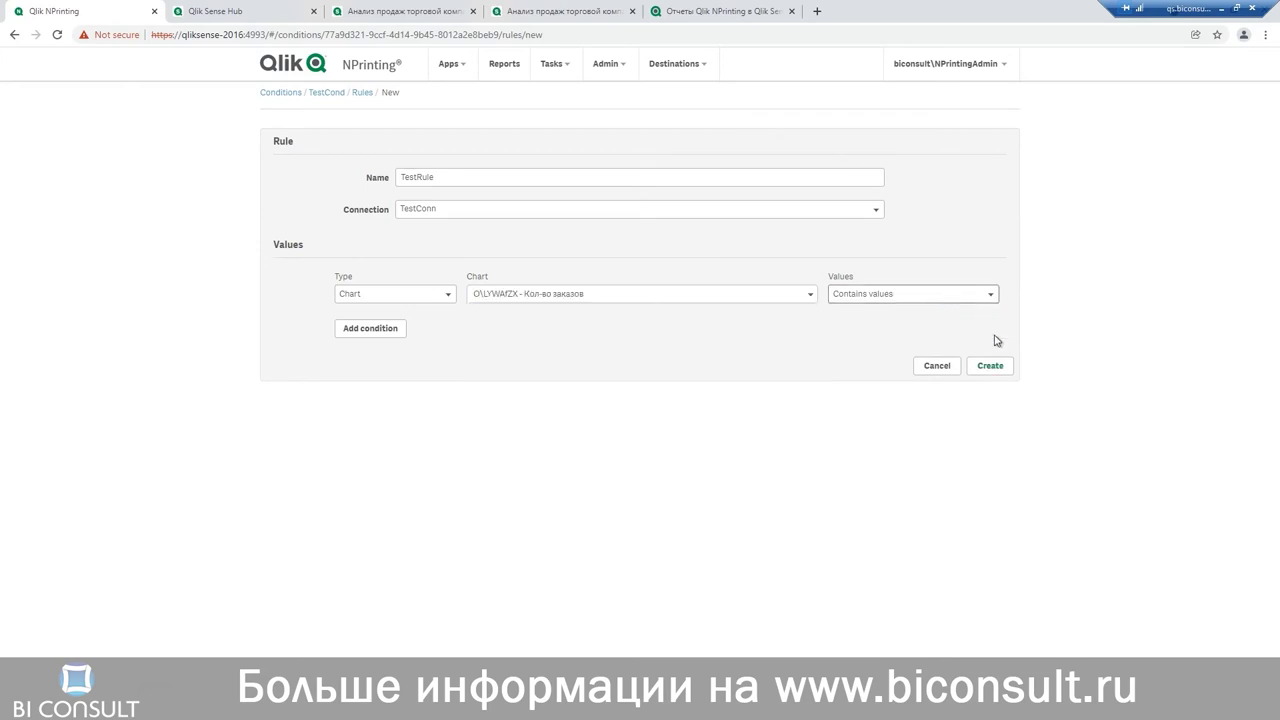
click(992, 370)
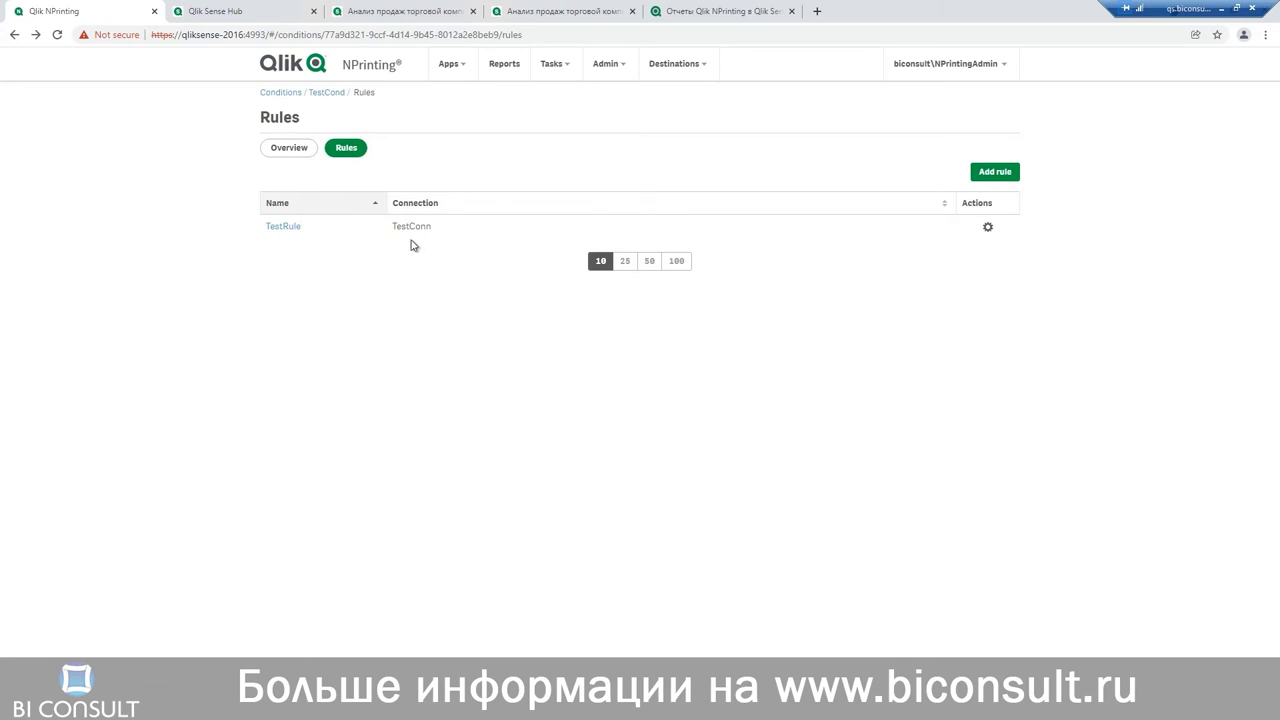
Open TestRule and review the charts available for its condition.
click(282, 227)
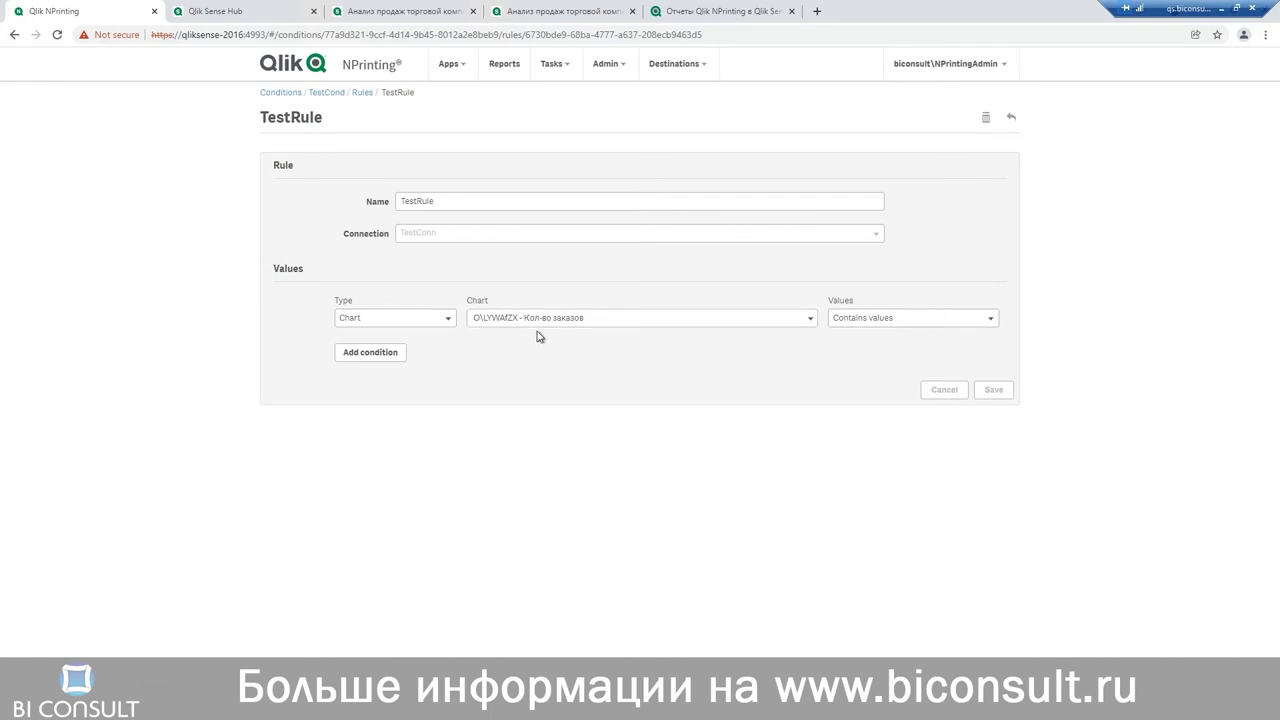
click(806, 319)
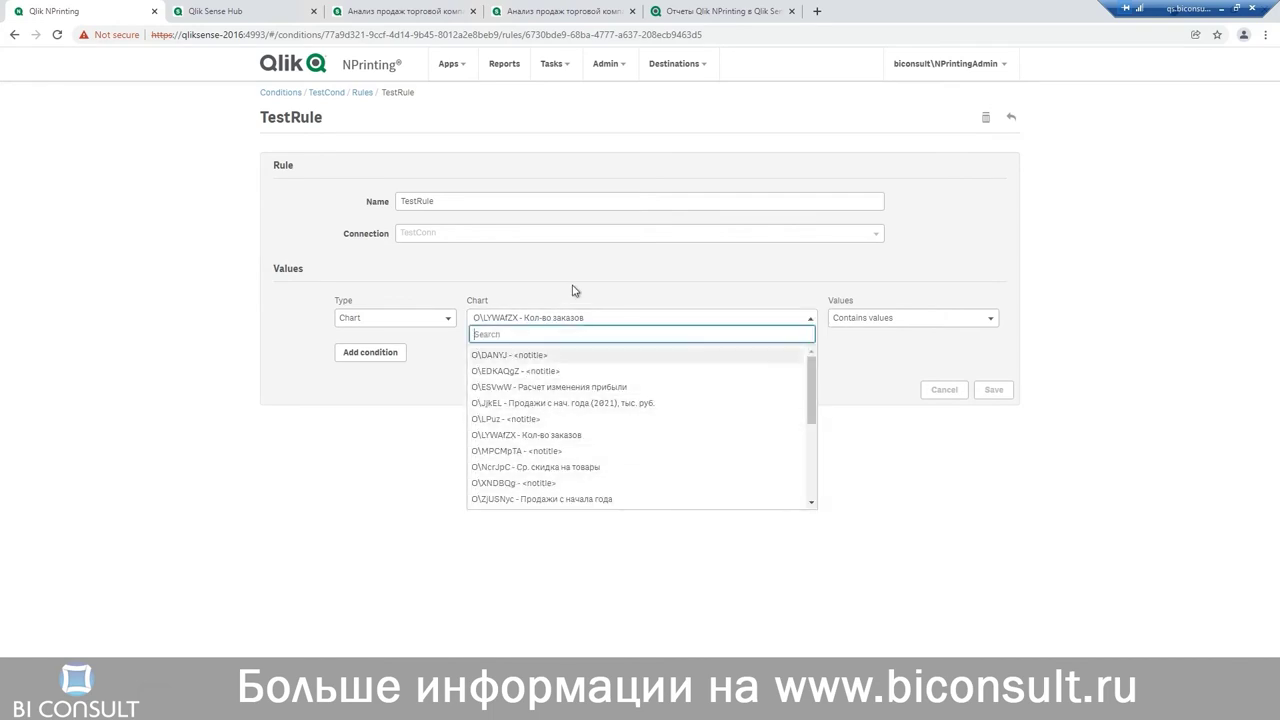
click(490, 318)
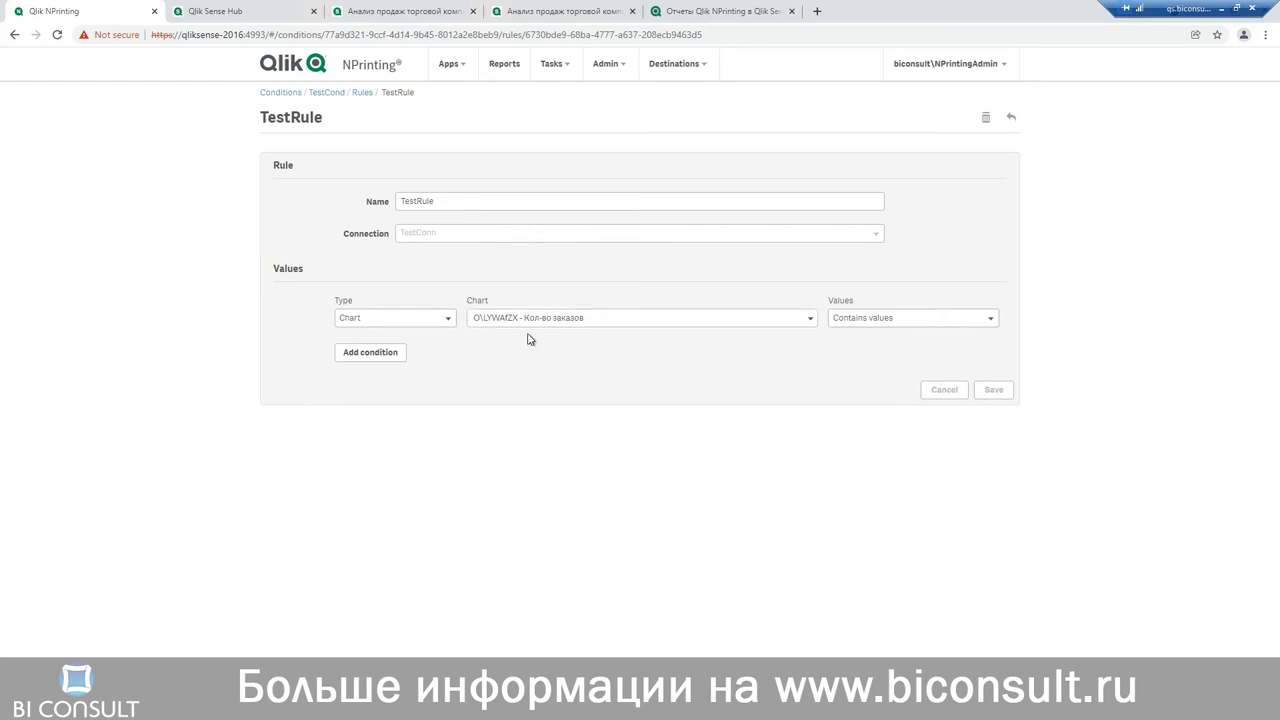
Switch to the Qlik Sense sheet Панель показателей and reload it with /options/developer appended to its URL.
click(378, 11)
click(538, 11)
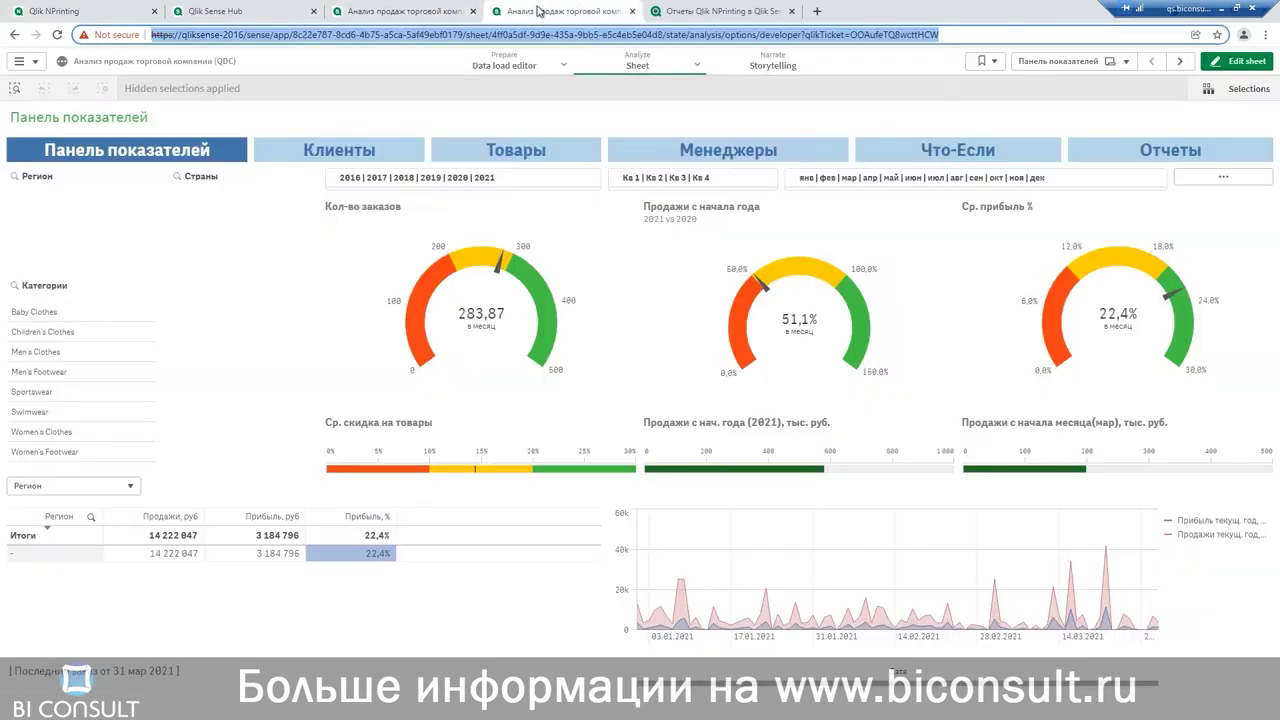
click(980, 34)
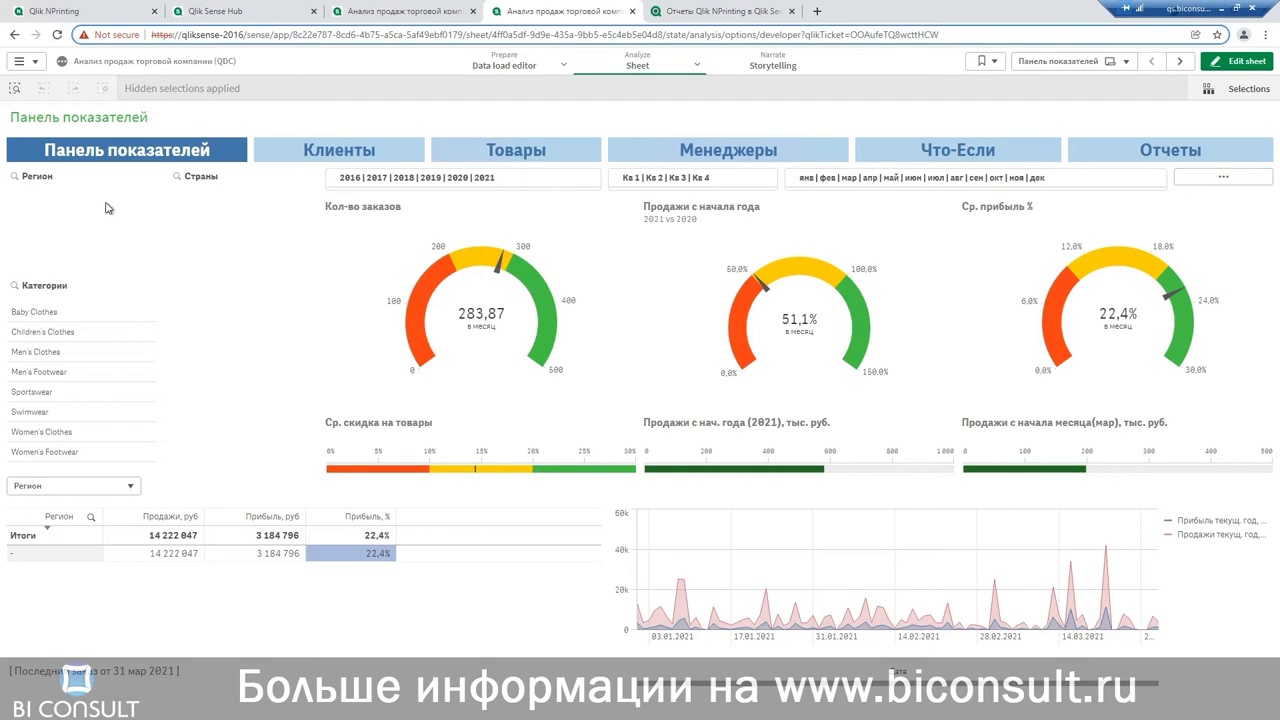
right_click(992, 34)
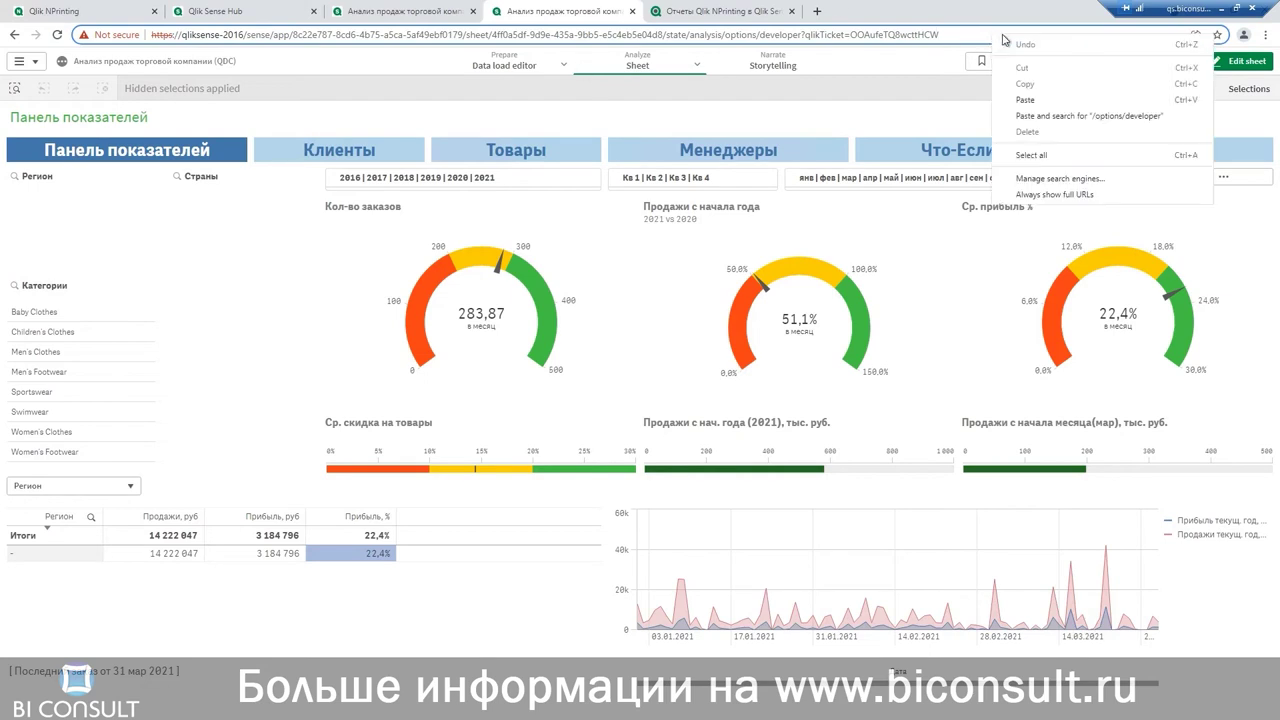
click(1030, 94)
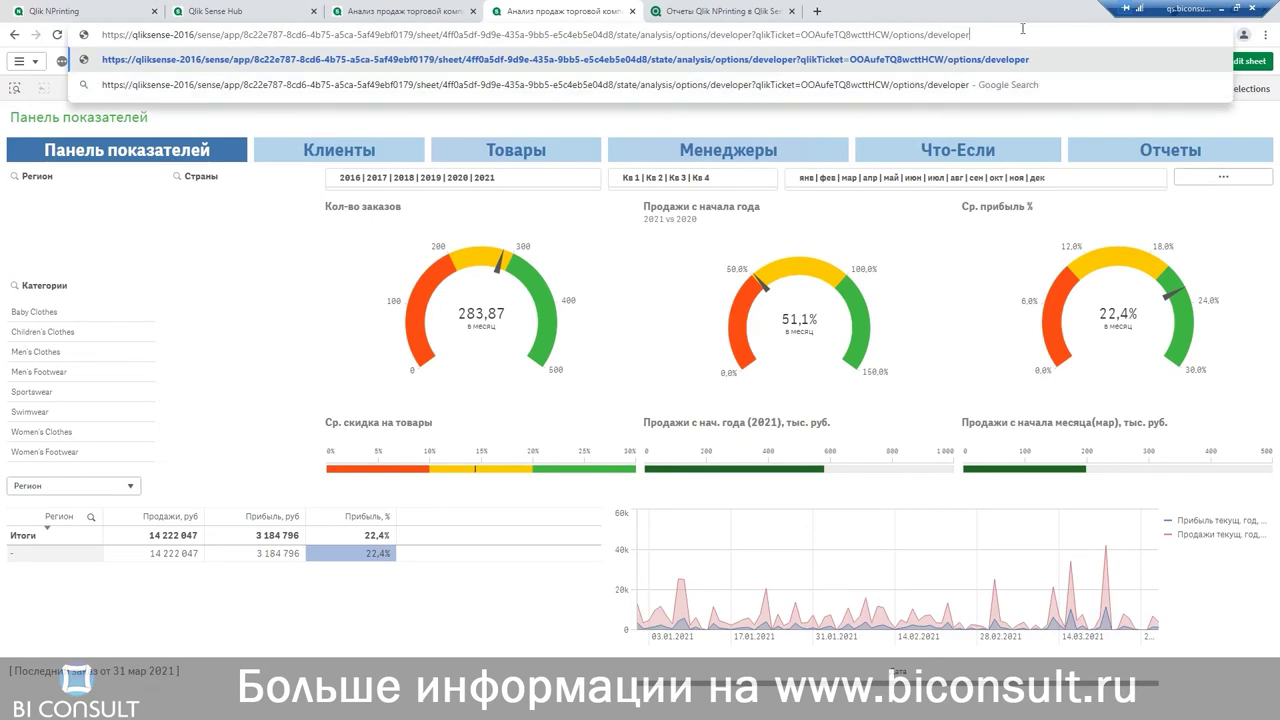
key(Return)
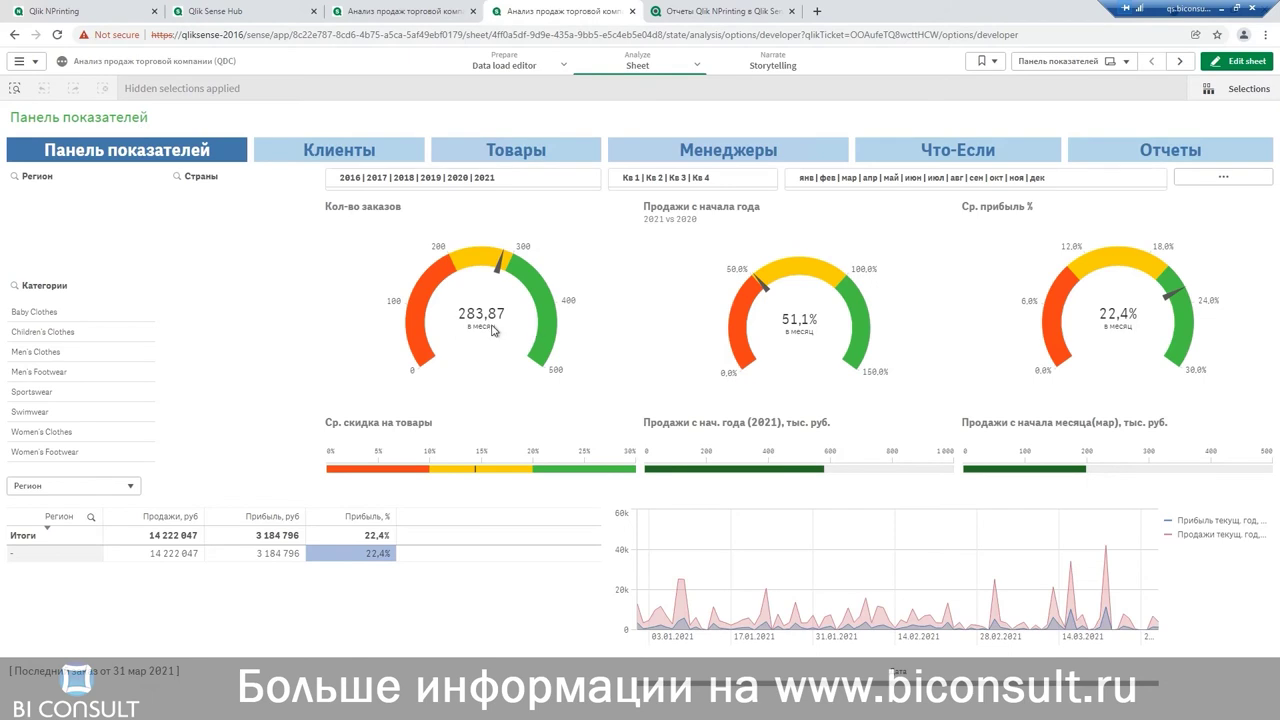
Inspect the object ID of the Кол-во заказов gauge in its Developer details, then close them.
right_click(514, 336)
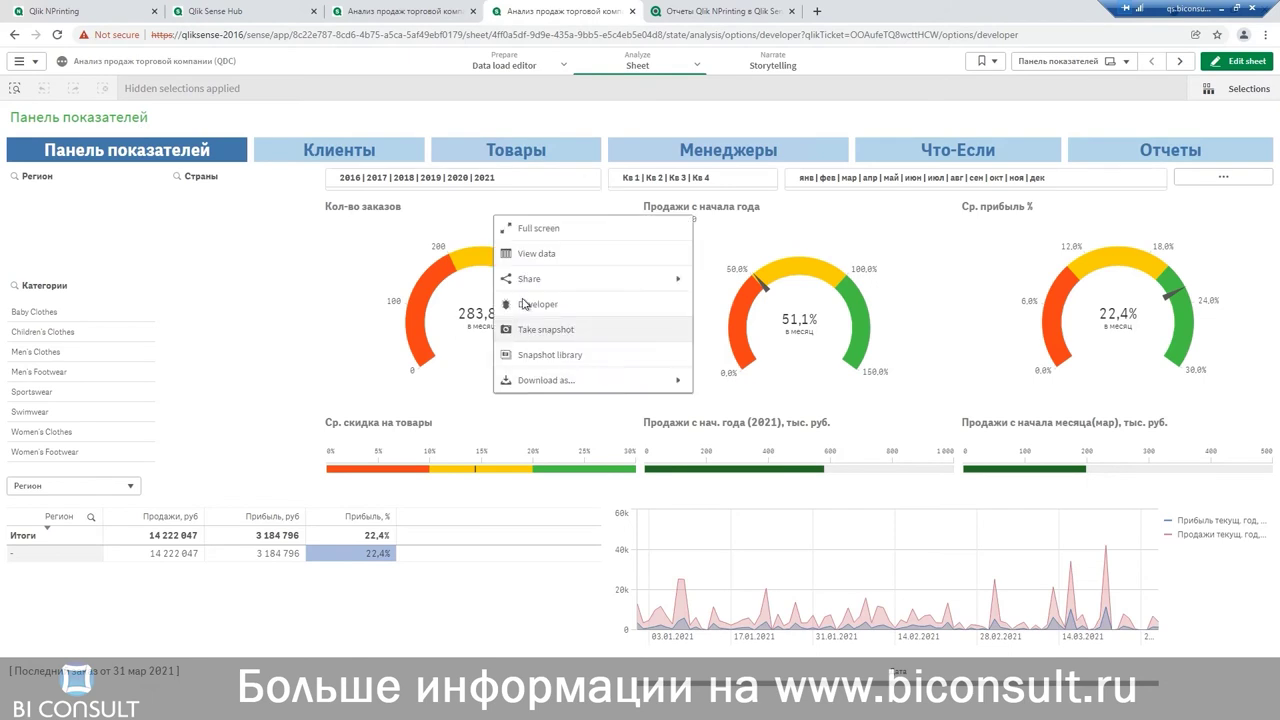
click(581, 312)
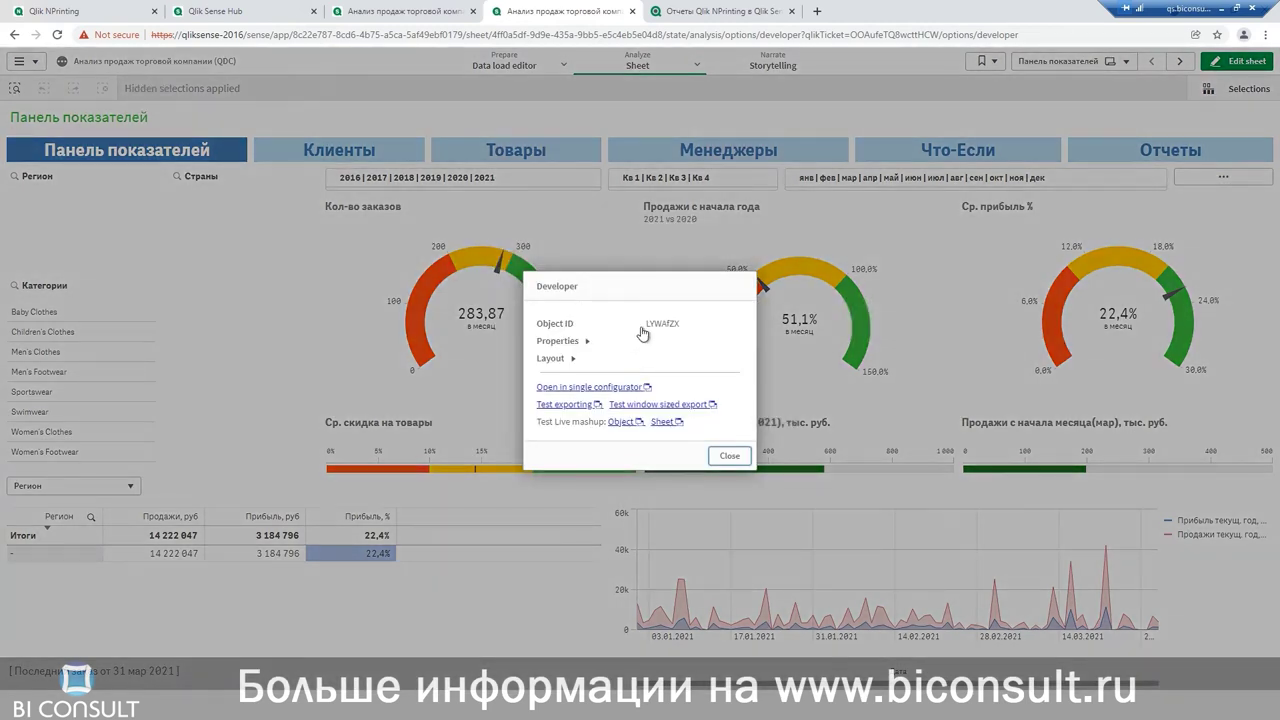
right_click(660, 324)
click(660, 324)
double_click(661, 324)
right_click(676, 326)
click(697, 334)
click(740, 458)
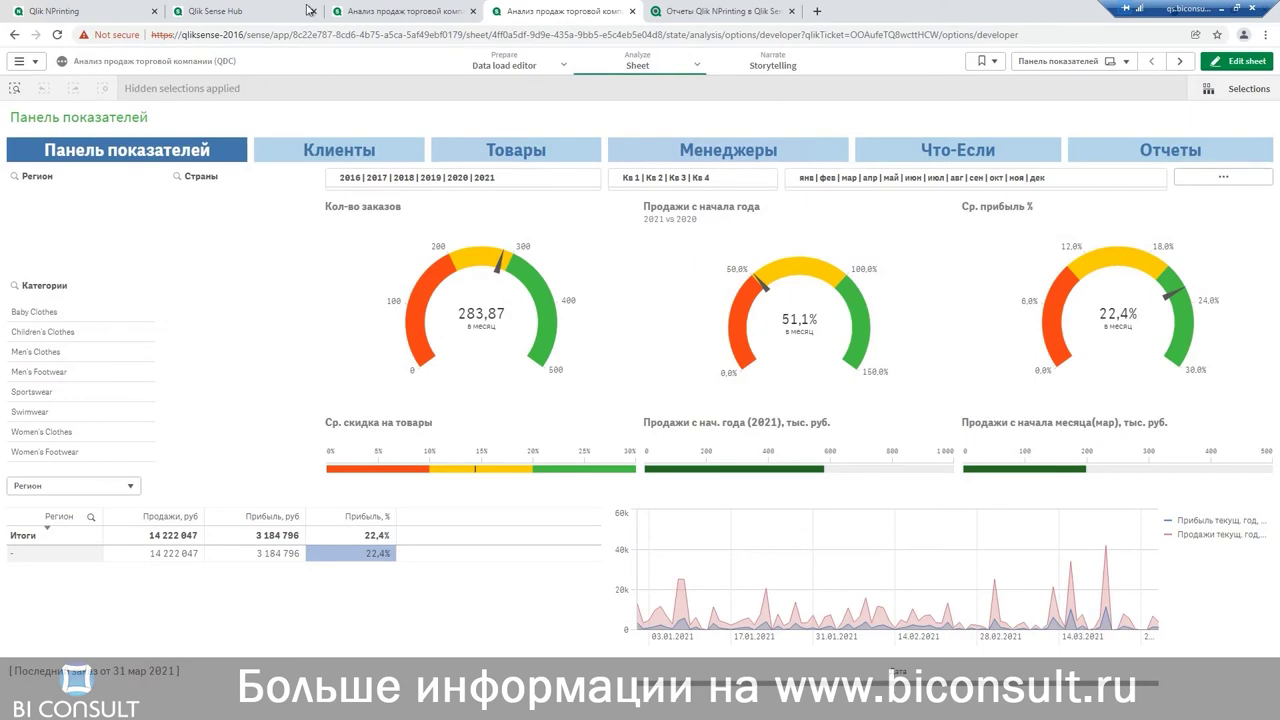
Switch back to Qlik NPrinting and start a new report titled ExcelReport.
click(74, 8)
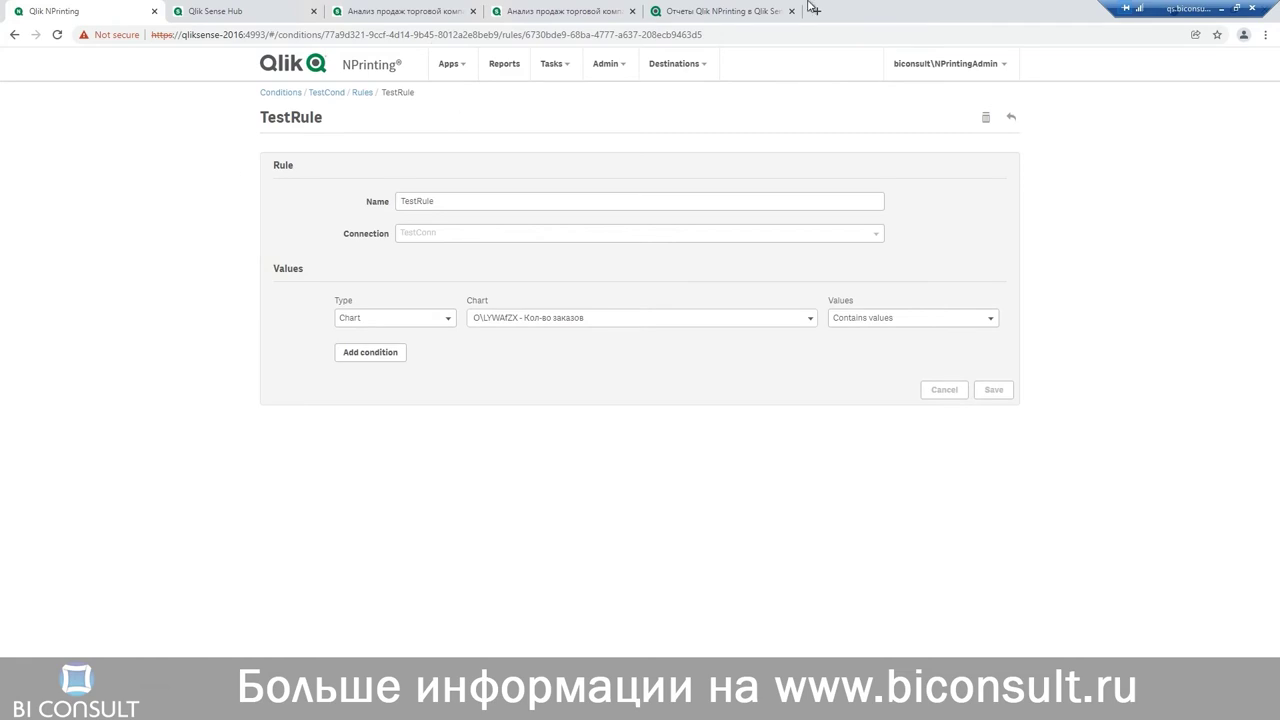
click(506, 63)
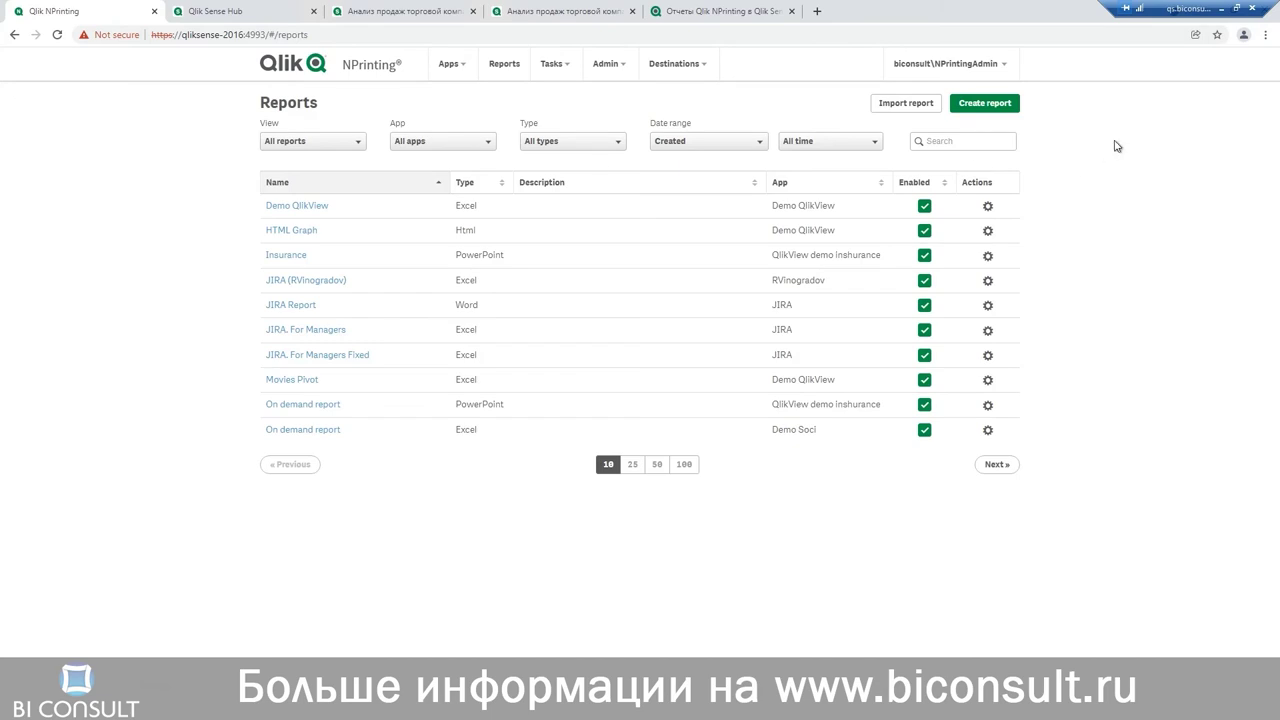
click(1006, 108)
click(403, 203)
right_click(404, 204)
click(440, 286)
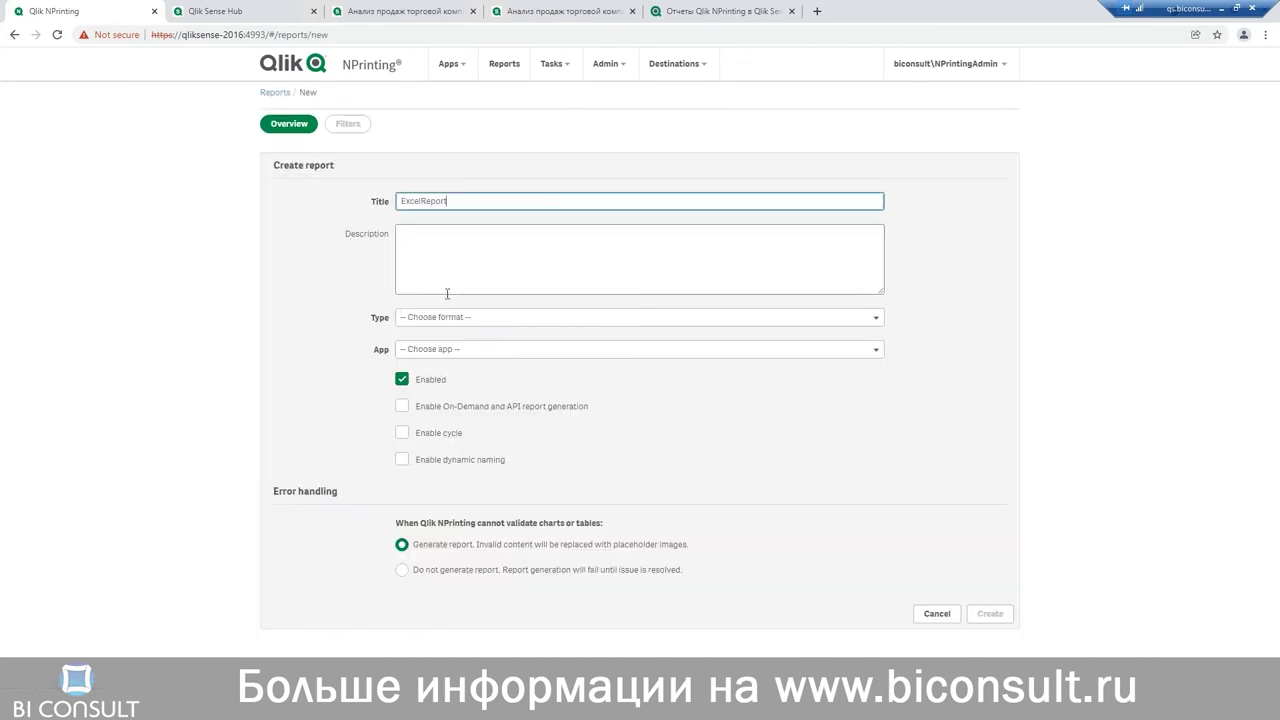
Set the report type to Excel and the app to TestApp, and enable On-Demand and API report generation.
click(447, 322)
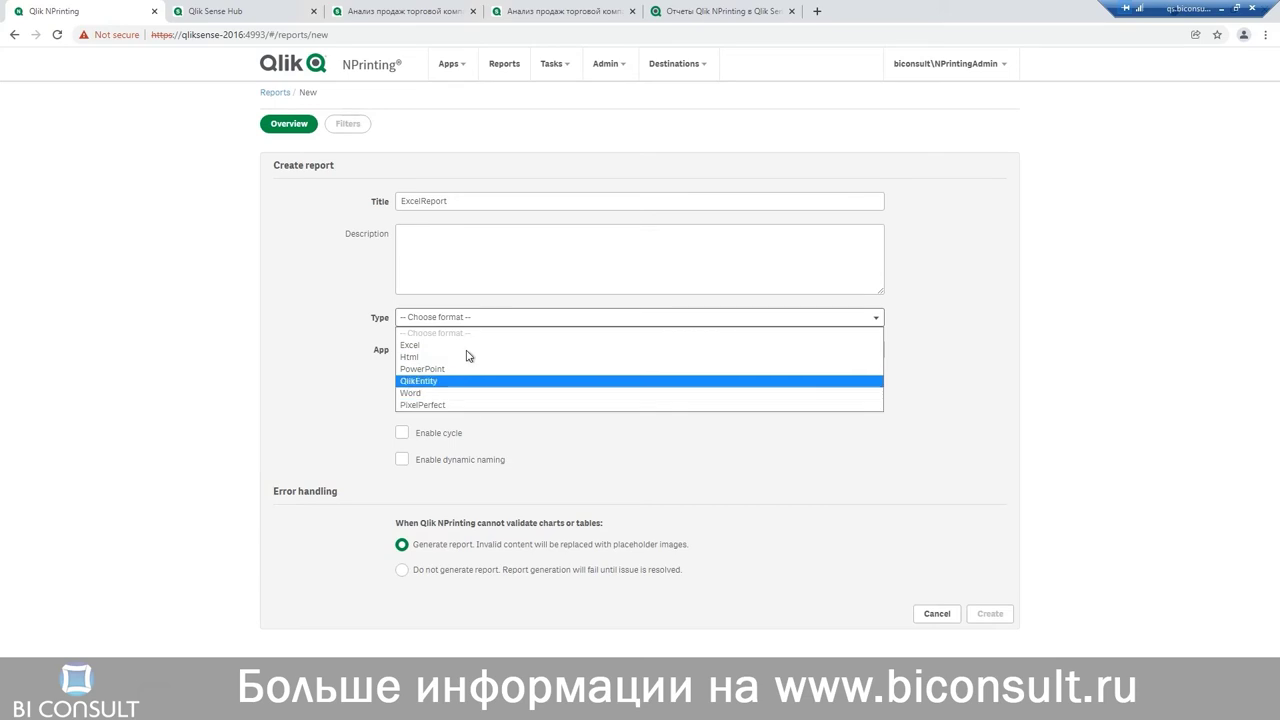
click(416, 346)
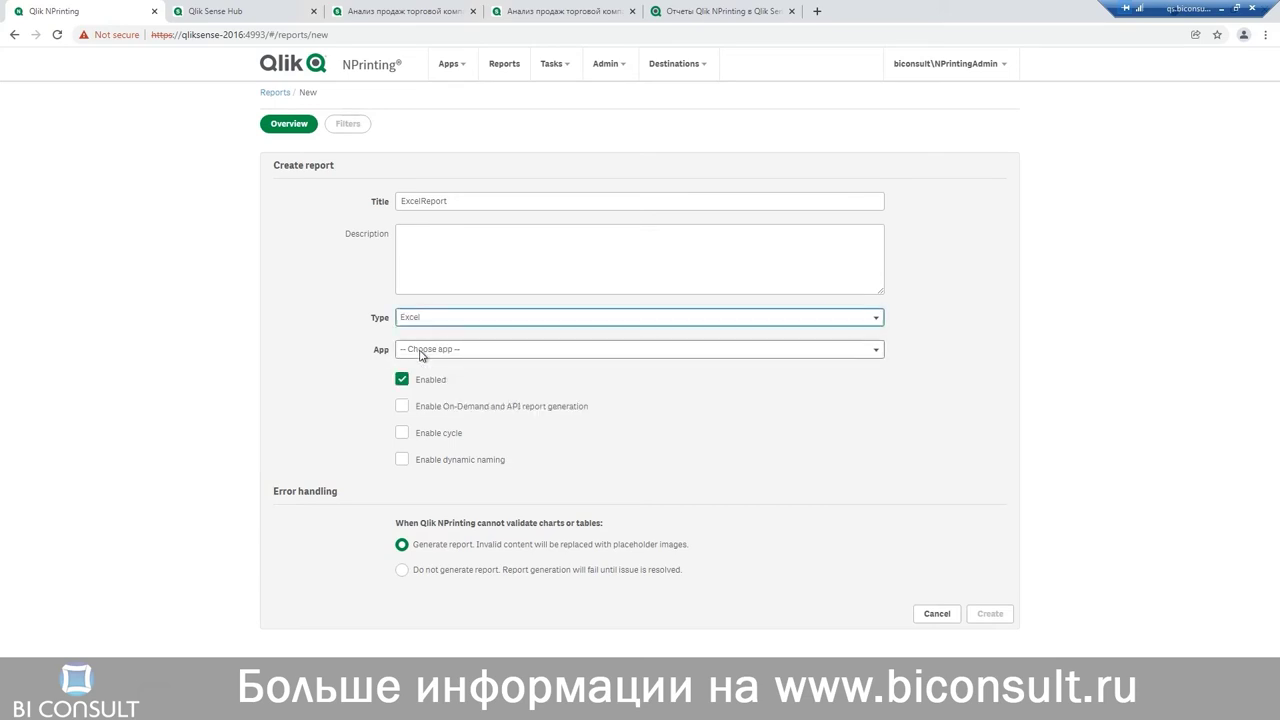
click(423, 350)
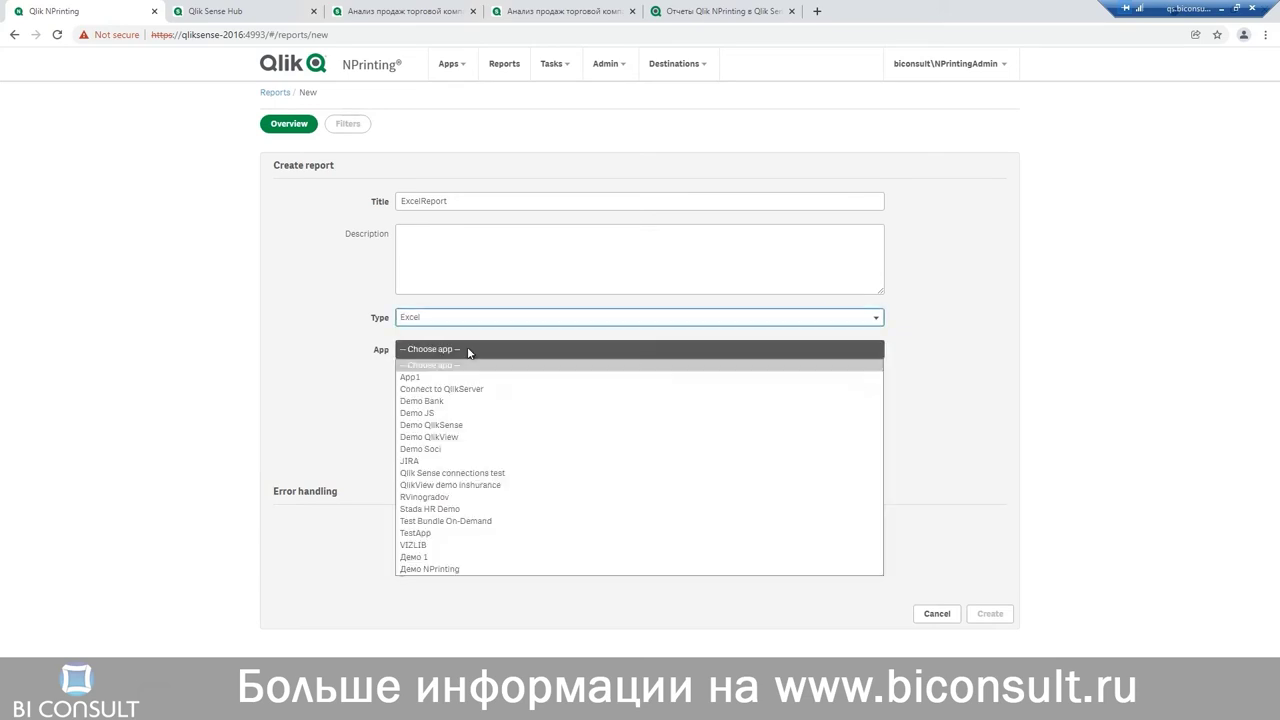
click(440, 533)
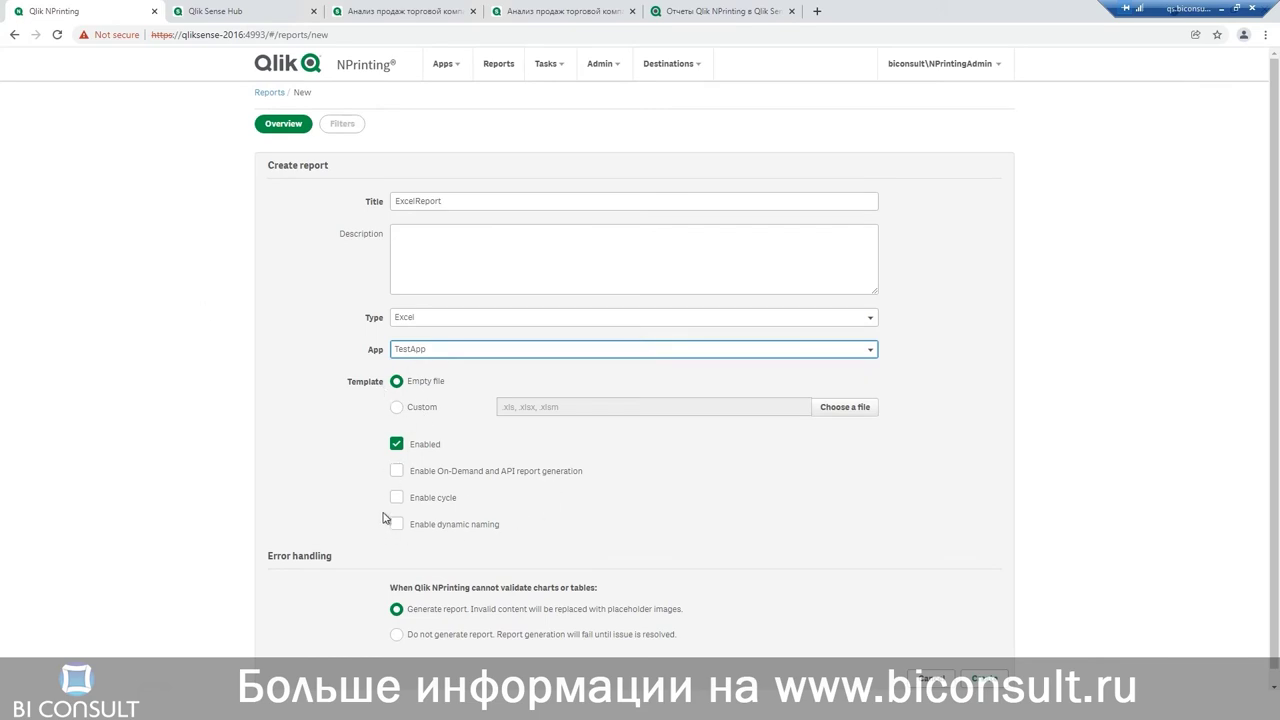
click(397, 472)
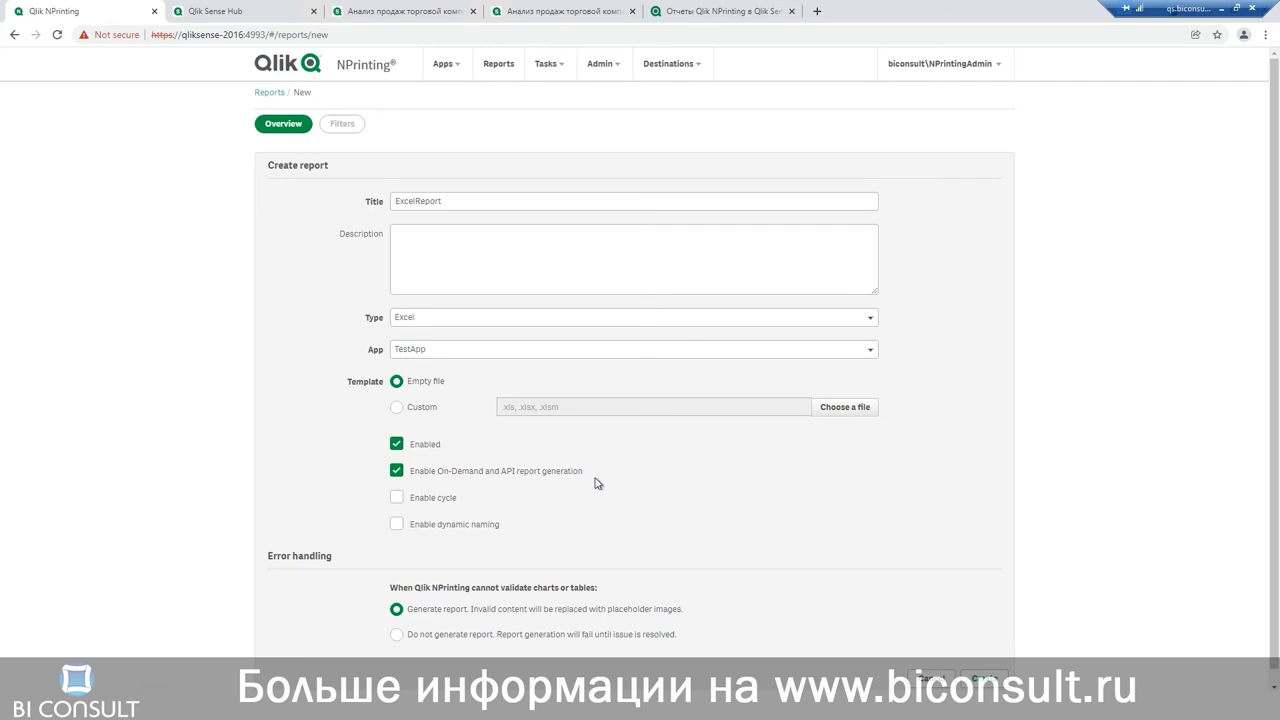
Enable cycling for the report, using the TestConn connection and Year as the field to cycle.
click(399, 499)
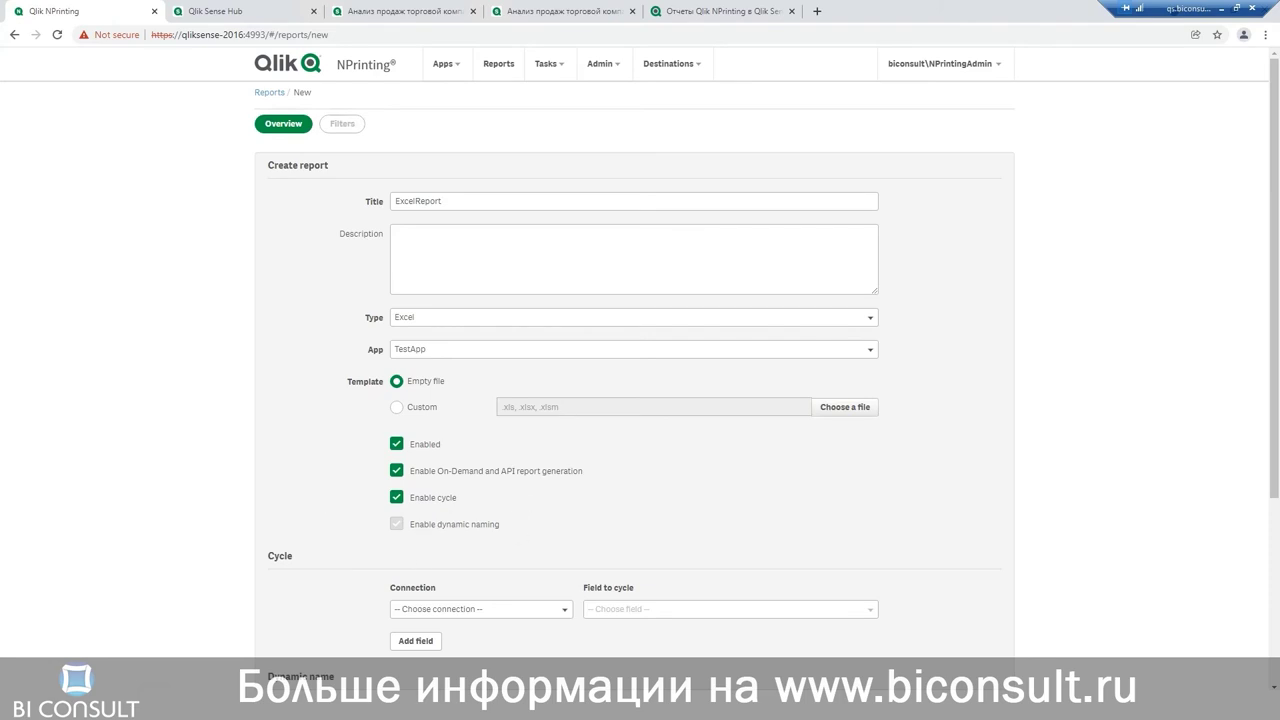
scroll(434, 268, down, 3)
click(487, 341)
click(444, 367)
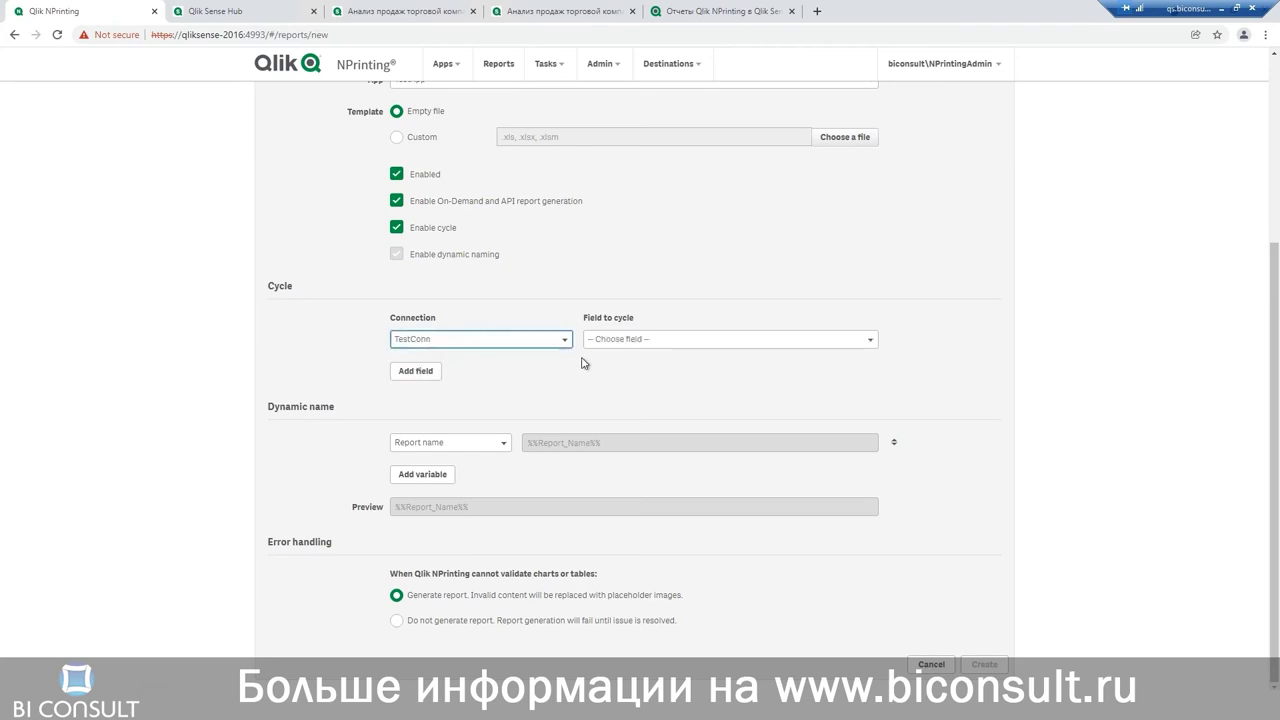
click(705, 340)
scroll(688, 490, down, 5)
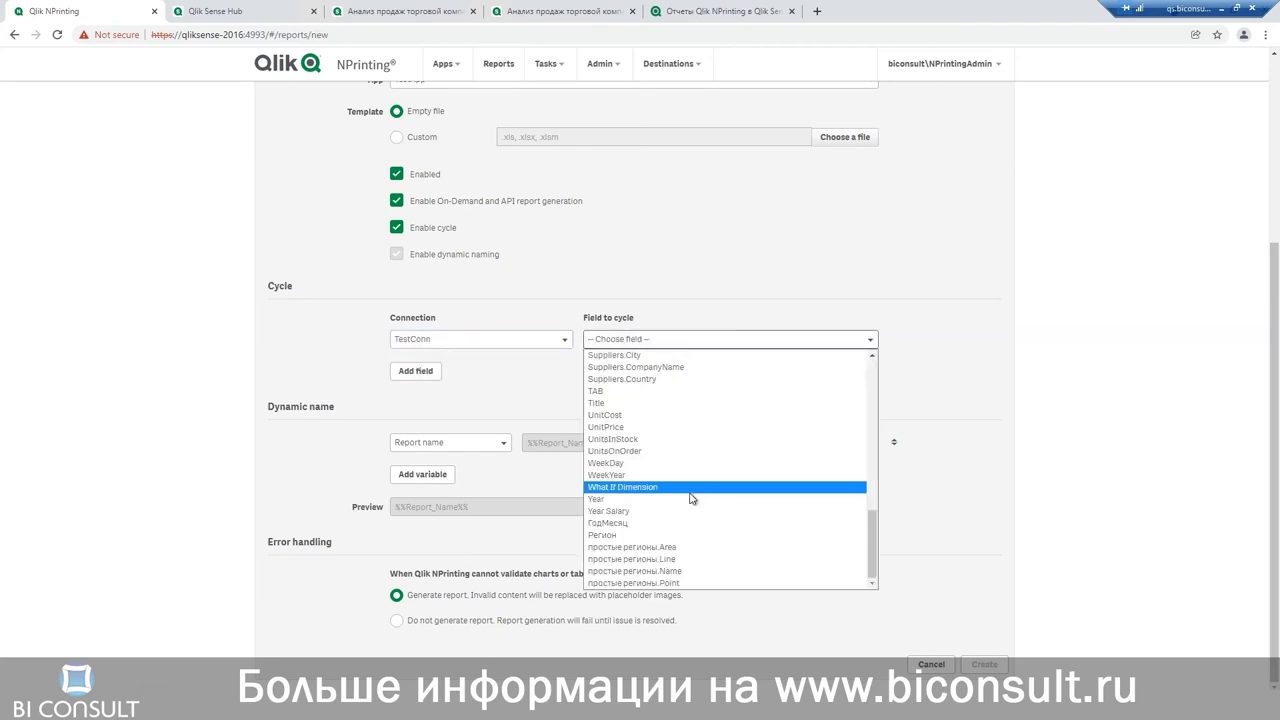
click(651, 499)
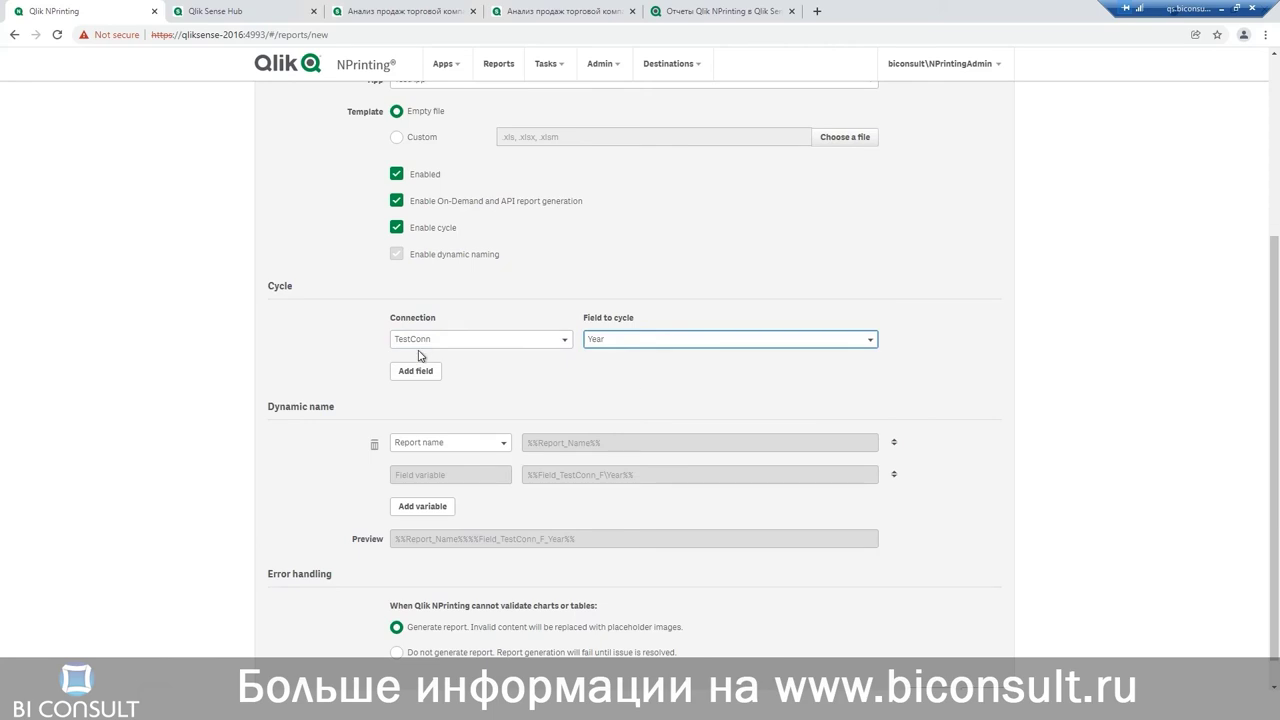
Create the report and open its template for editing in a maximized Template Editor.
scroll(521, 388, down, 1)
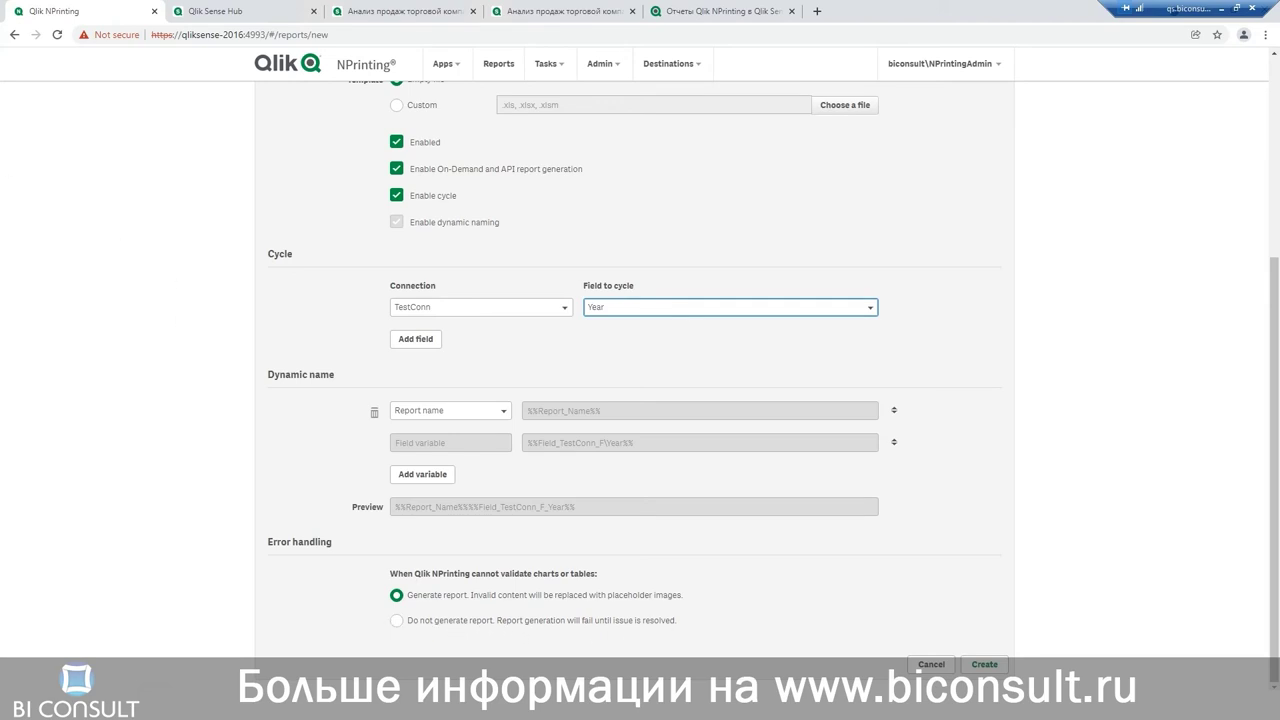
click(988, 666)
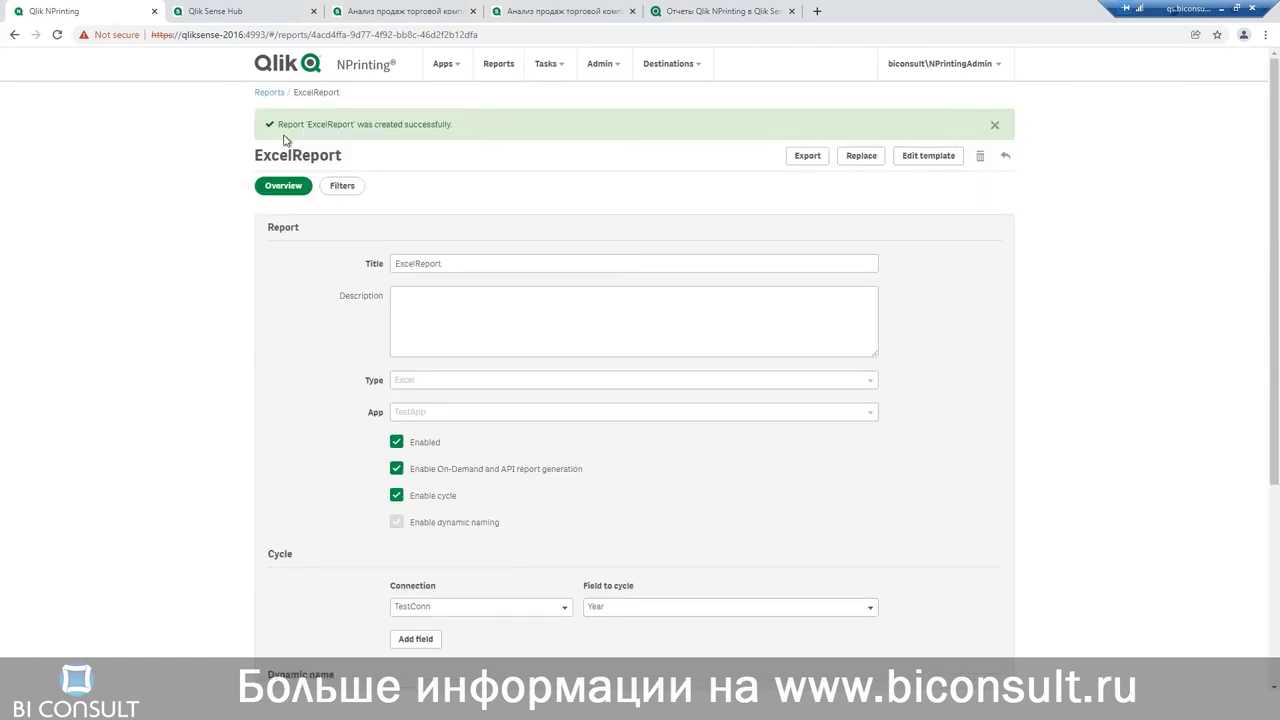
click(946, 160)
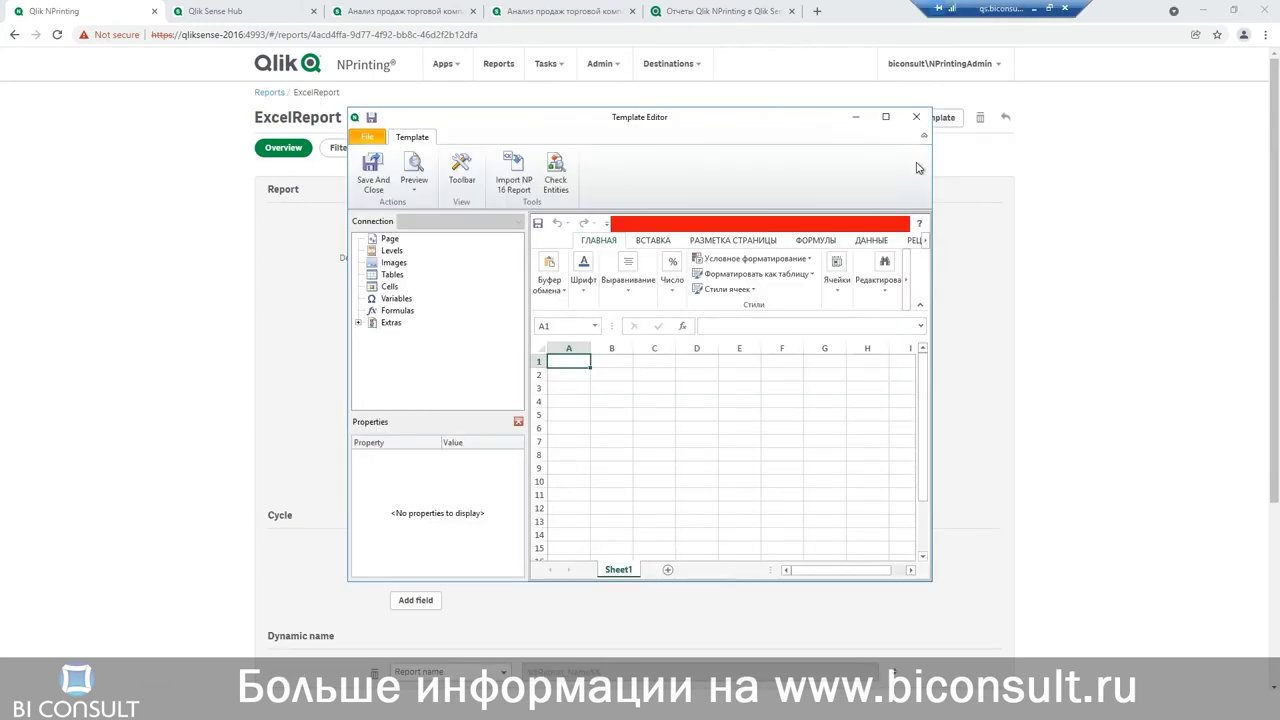
click(885, 117)
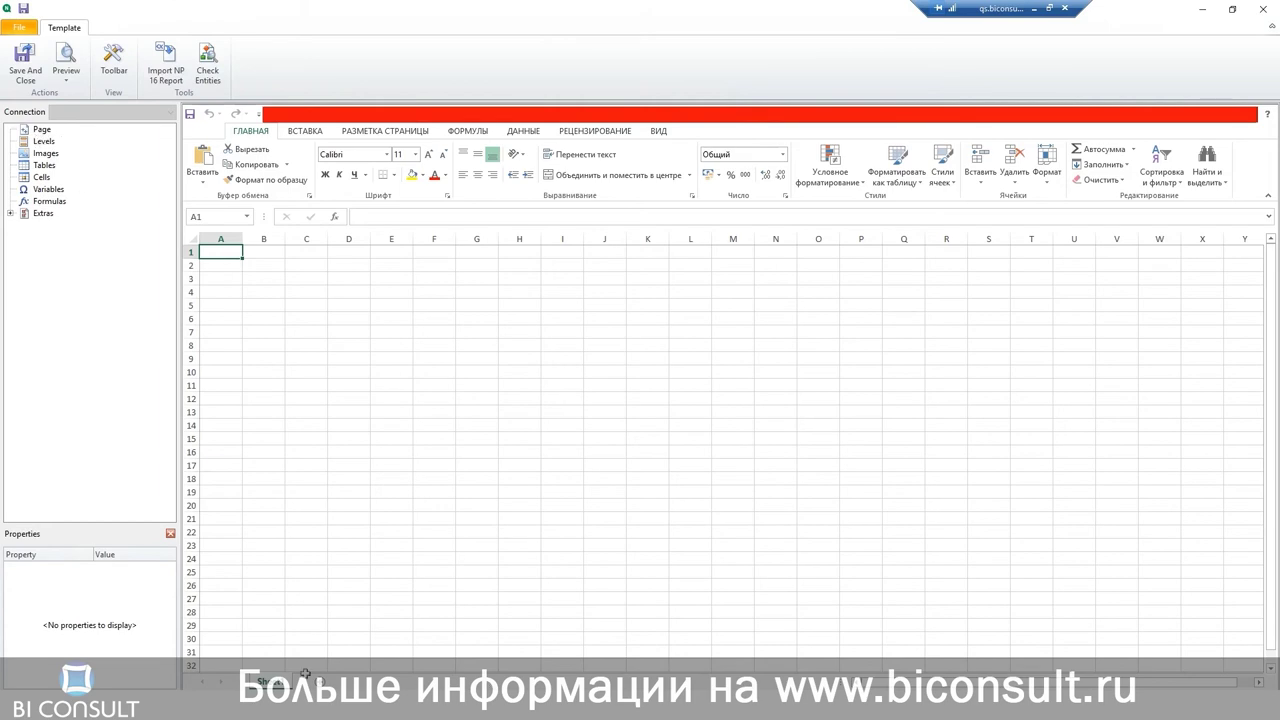
Add the Quarter field from TestConn as a page in the template.
right_click(40, 129)
click(68, 137)
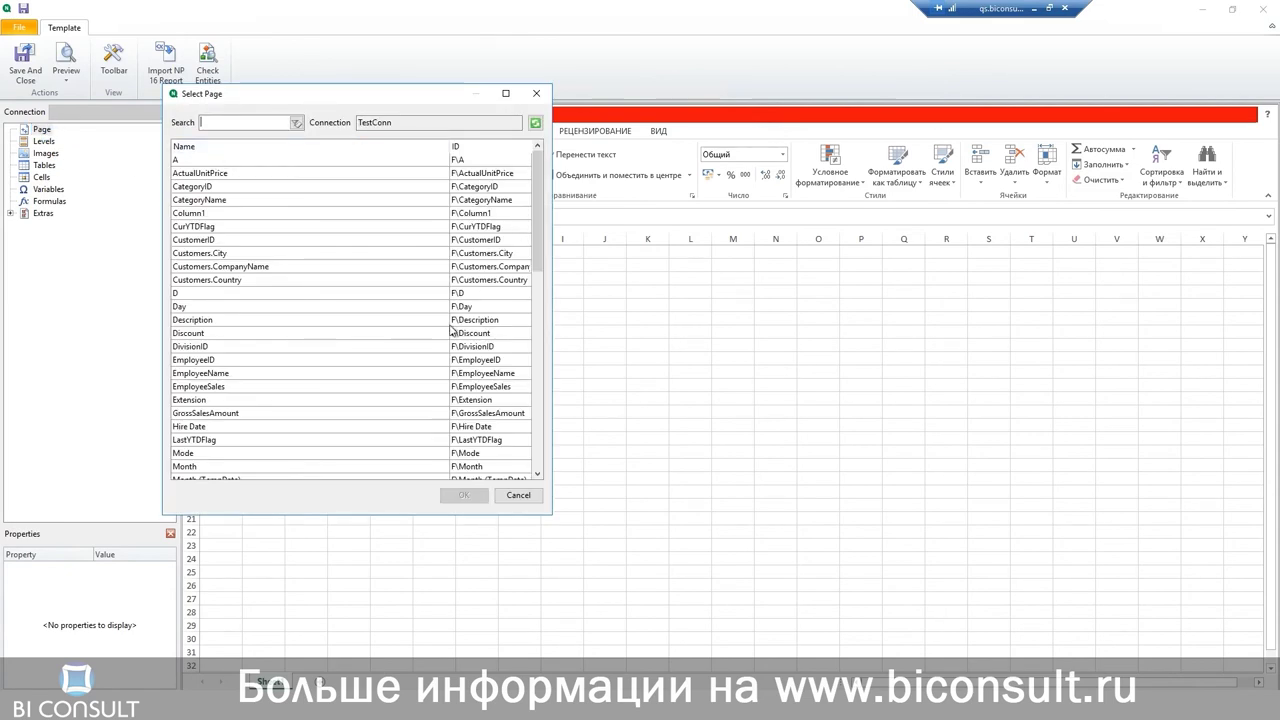
click(540, 397)
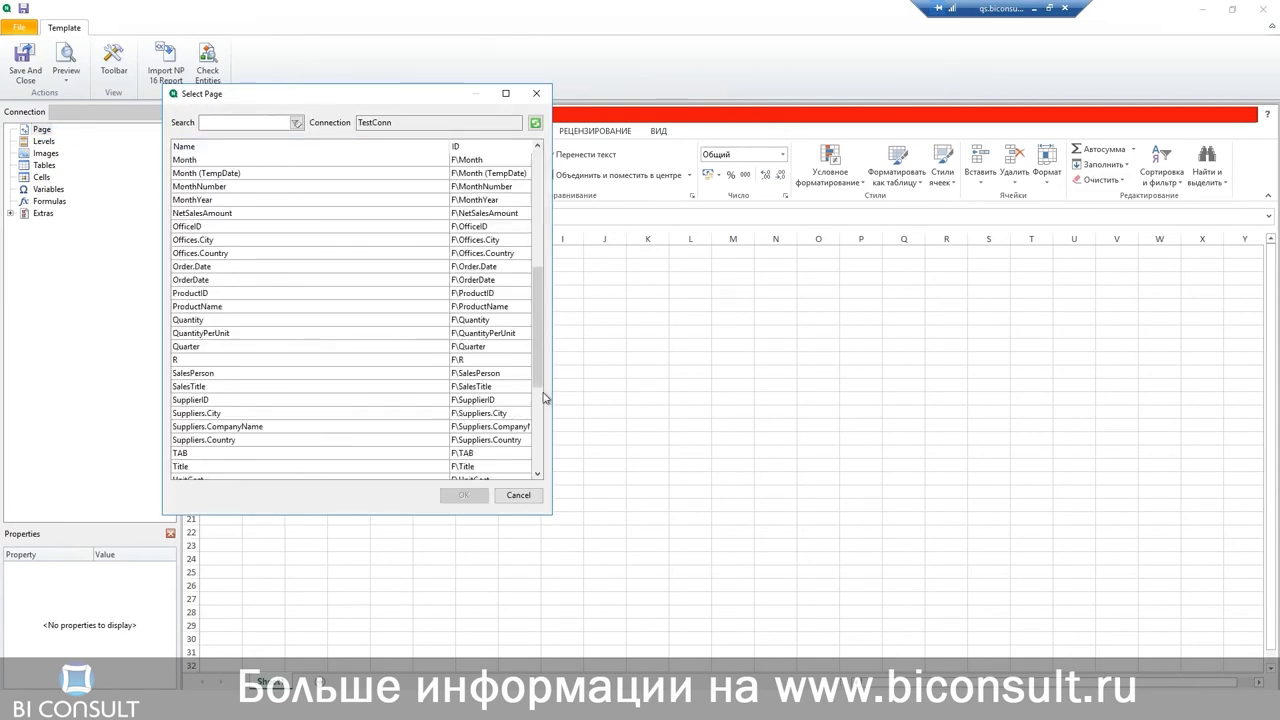
click(537, 468)
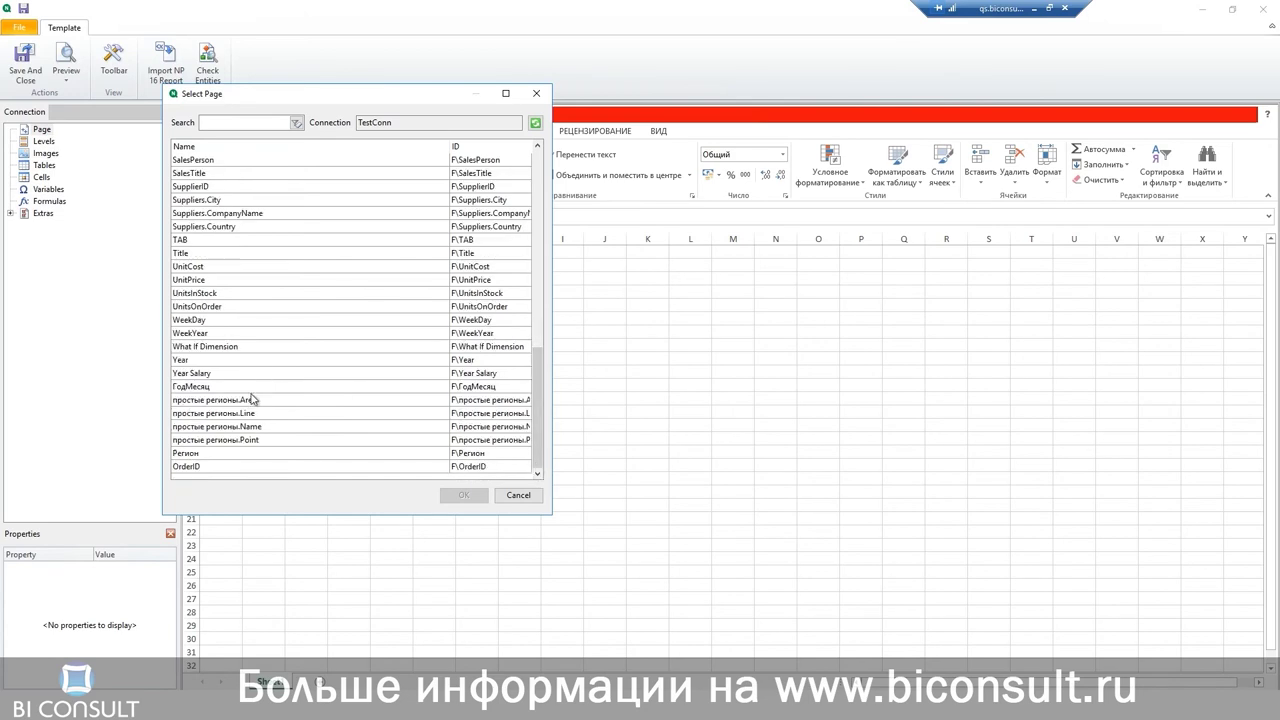
scroll(198, 287, up, 4)
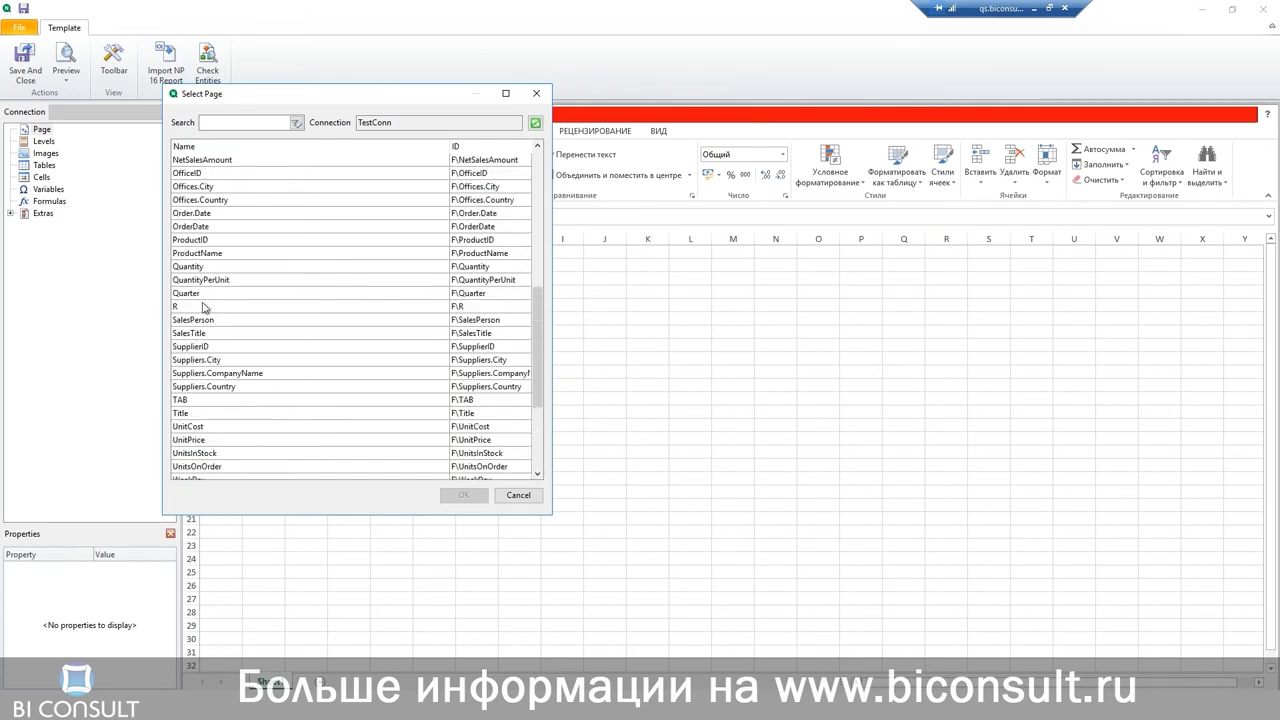
click(210, 294)
click(462, 506)
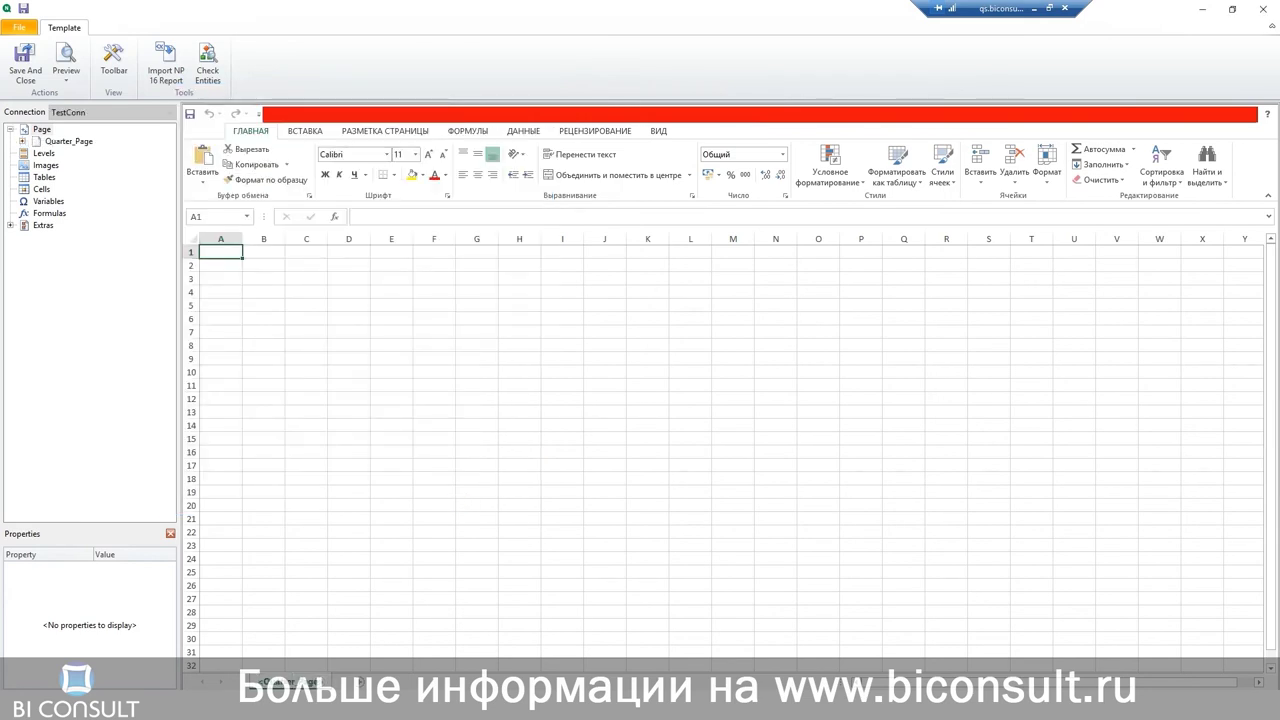
Enter the label Квартал in cell A1 and place the Quarter page field's tag in B1.
double_click(222, 252)
text(R)
text(вартал)
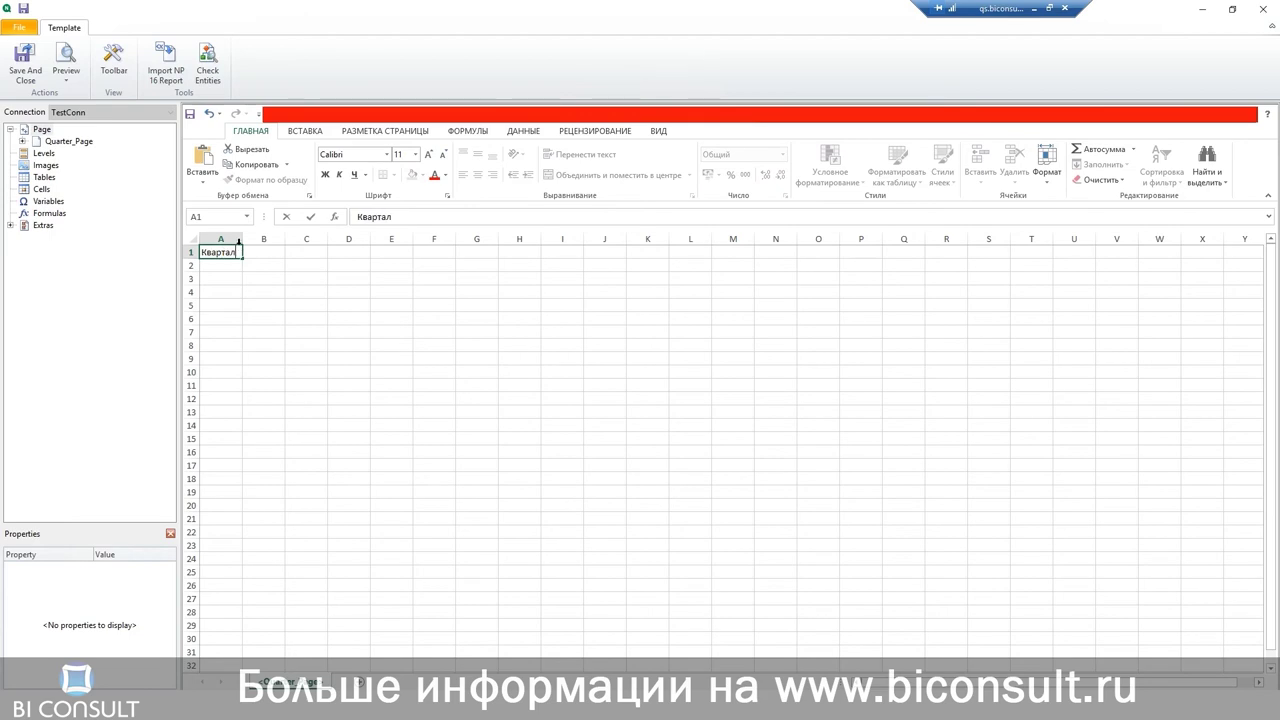
click(295, 292)
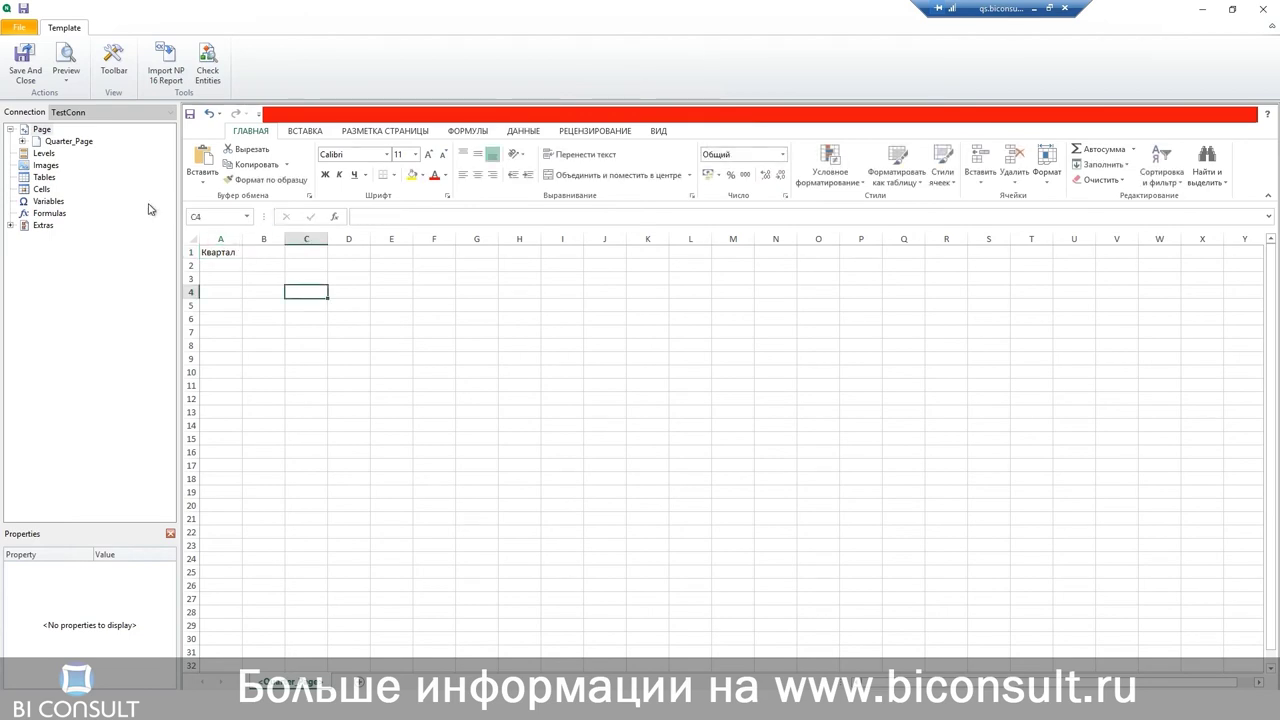
click(22, 141)
drag(70, 155, 317, 239)
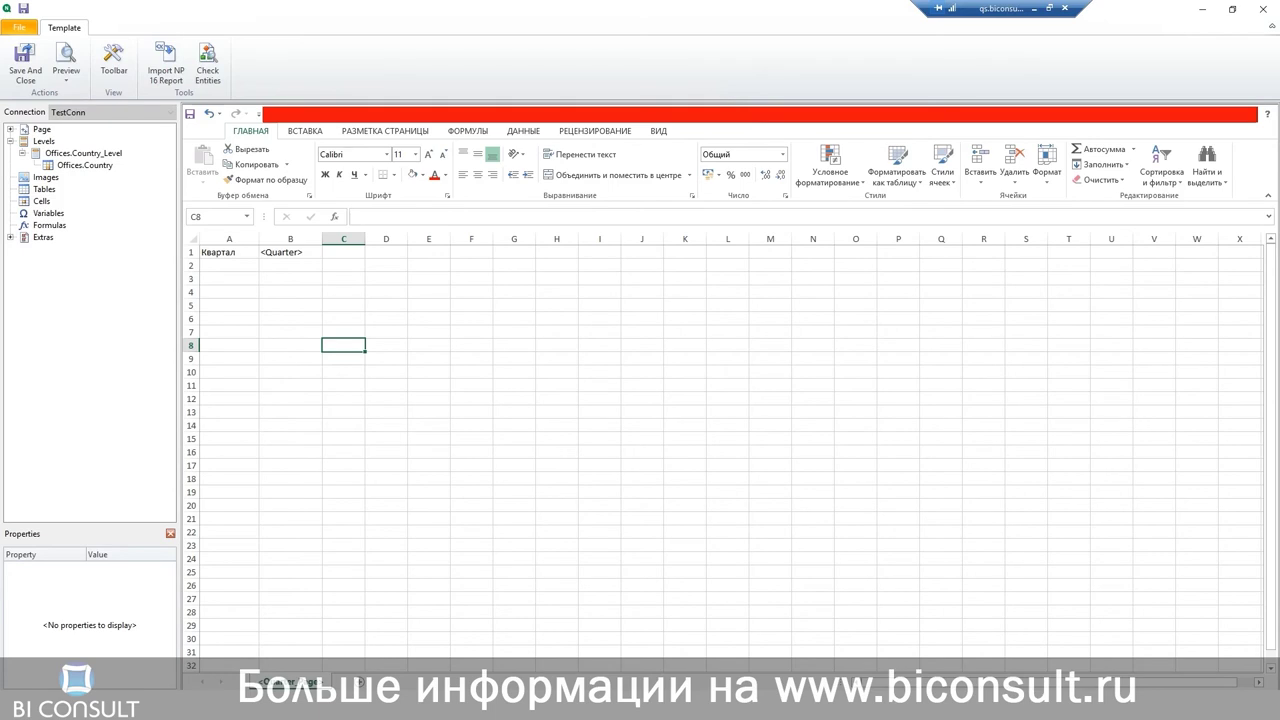
Switch to the Qlik Sense app and open the Менеджеры sheet.
key(alt+Tab)
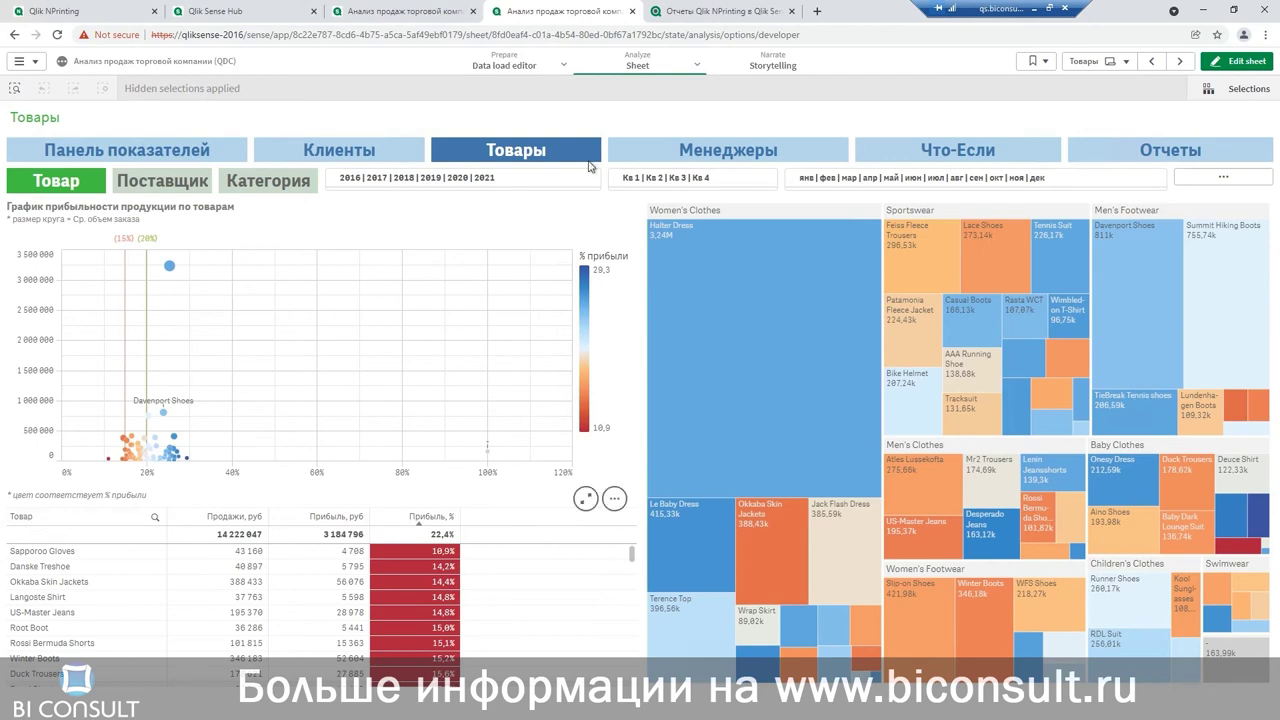
click(697, 162)
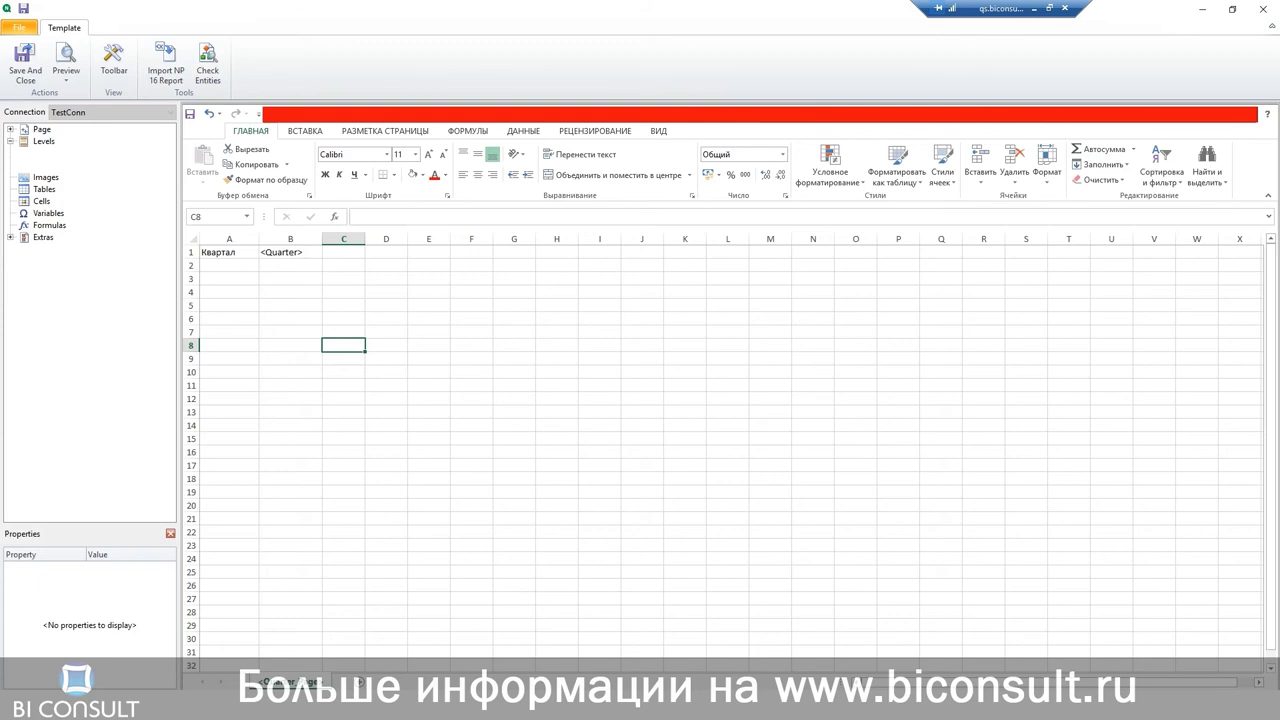
Back in the Template Editor, search the table objects for the pasted ID EDKAQgZ and add that object to the template.
click(44, 190)
right_click(36, 192)
click(90, 204)
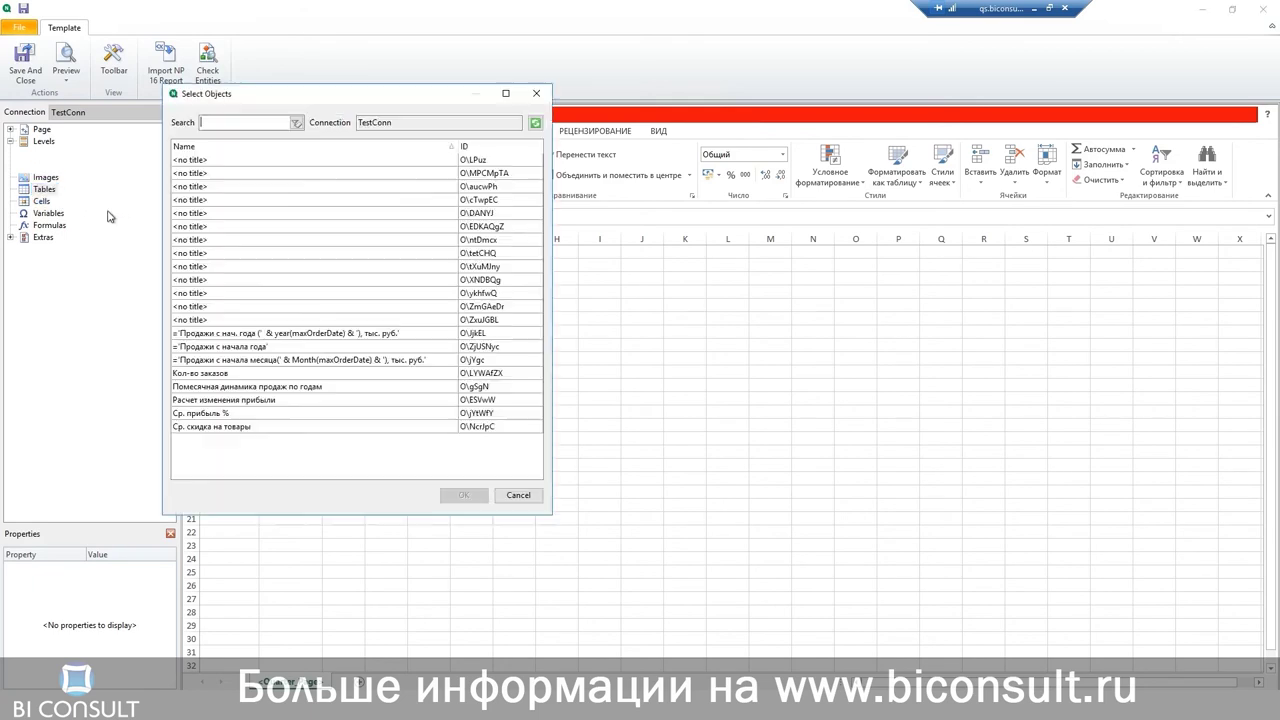
right_click(212, 128)
click(252, 182)
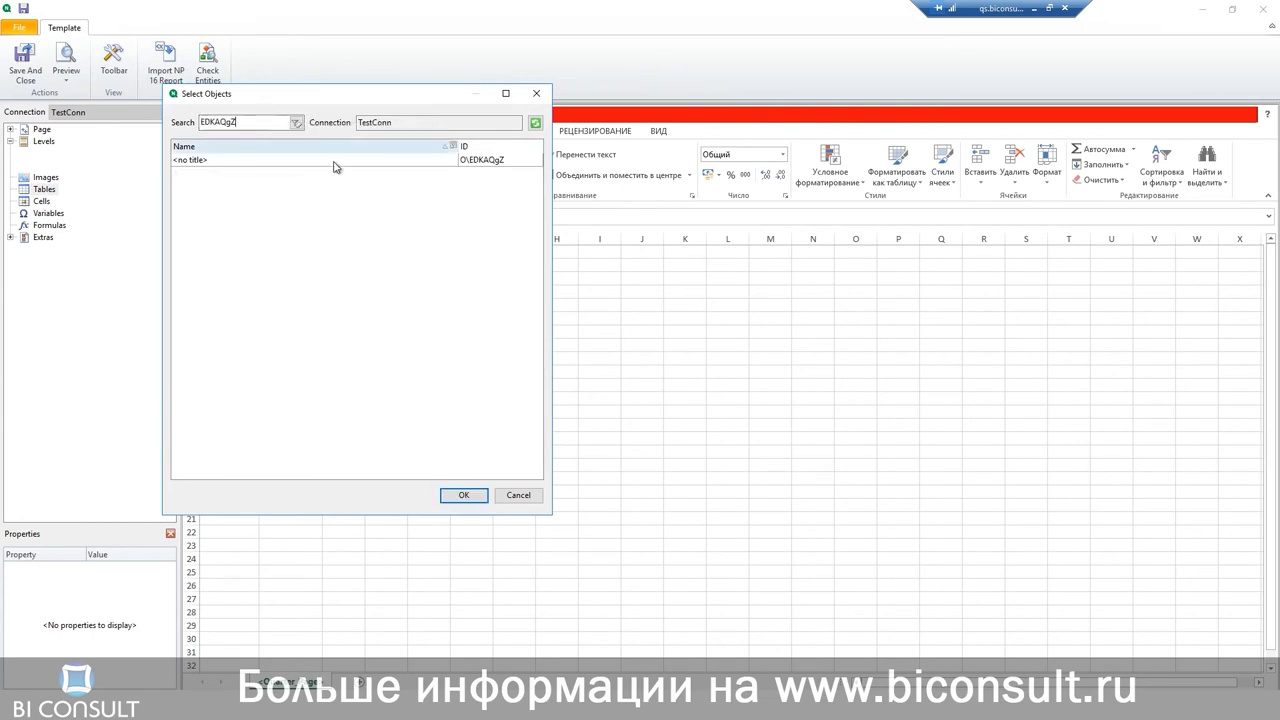
click(335, 161)
click(470, 500)
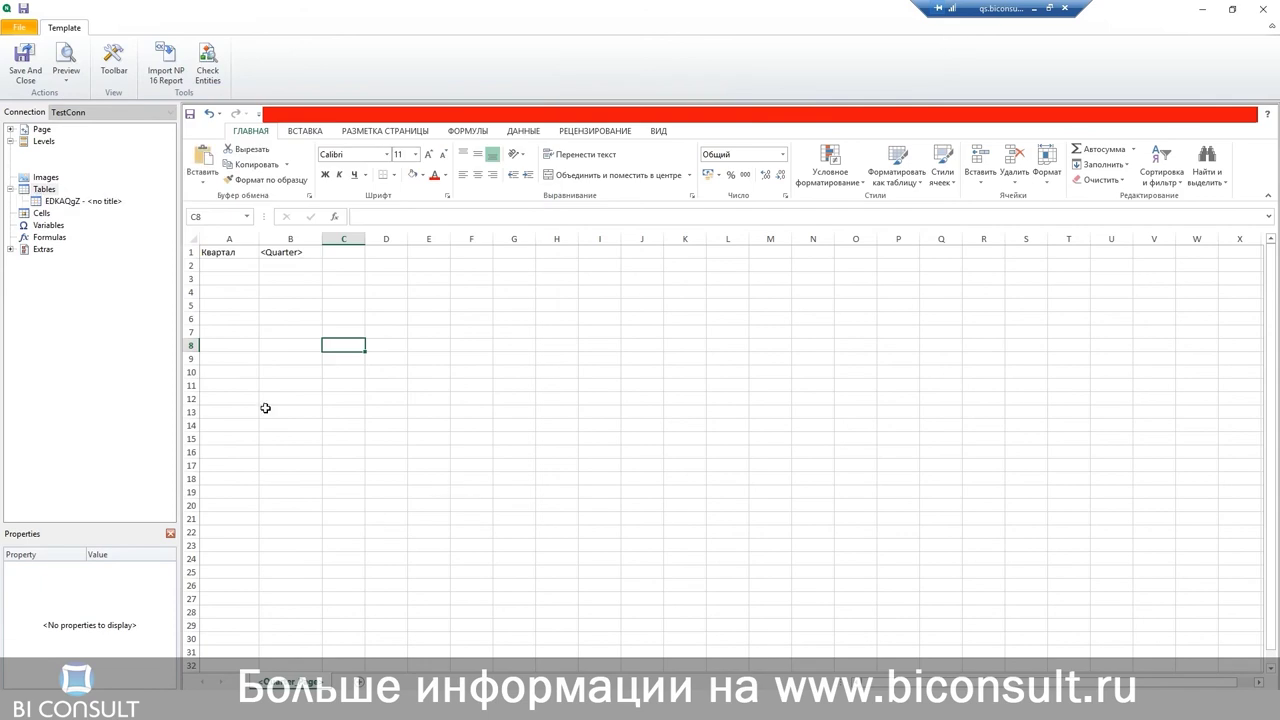
Place the EDKAQgZ table tag in cell C5, paste the heading Прибыль по товару into B4, and widen column B.
drag(75, 205, 341, 305)
click(267, 307)
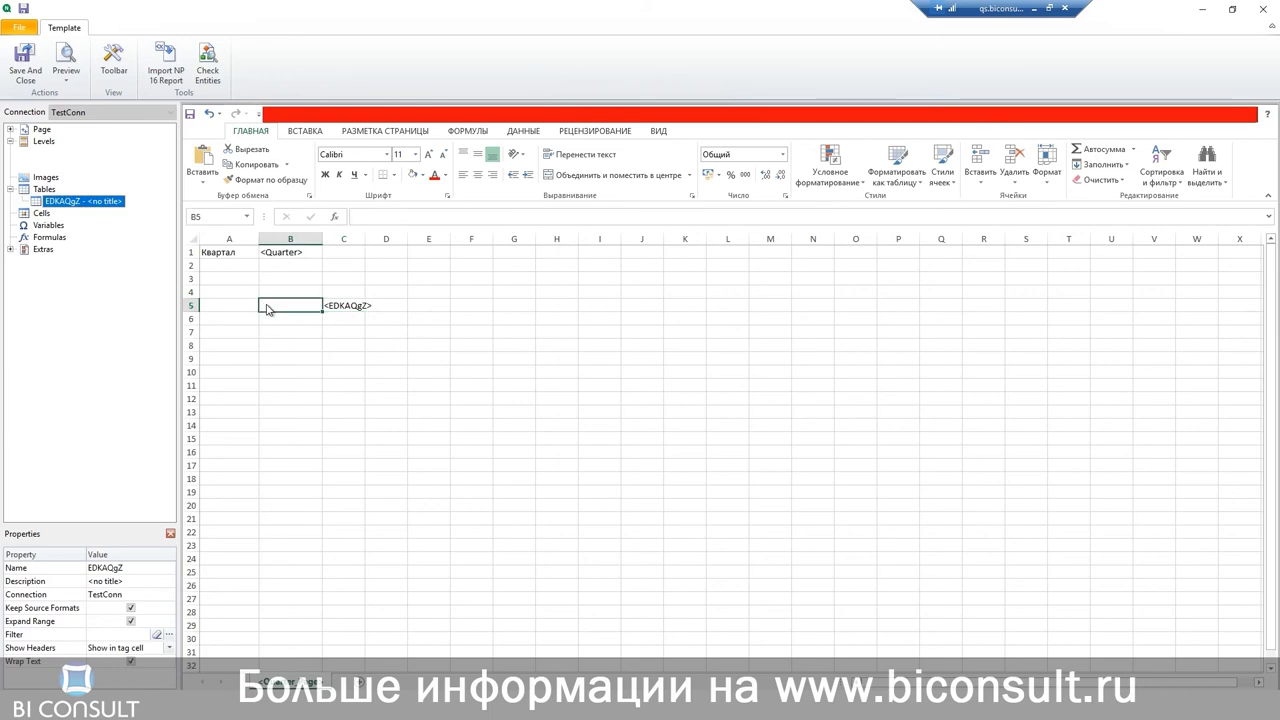
double_click(267, 305)
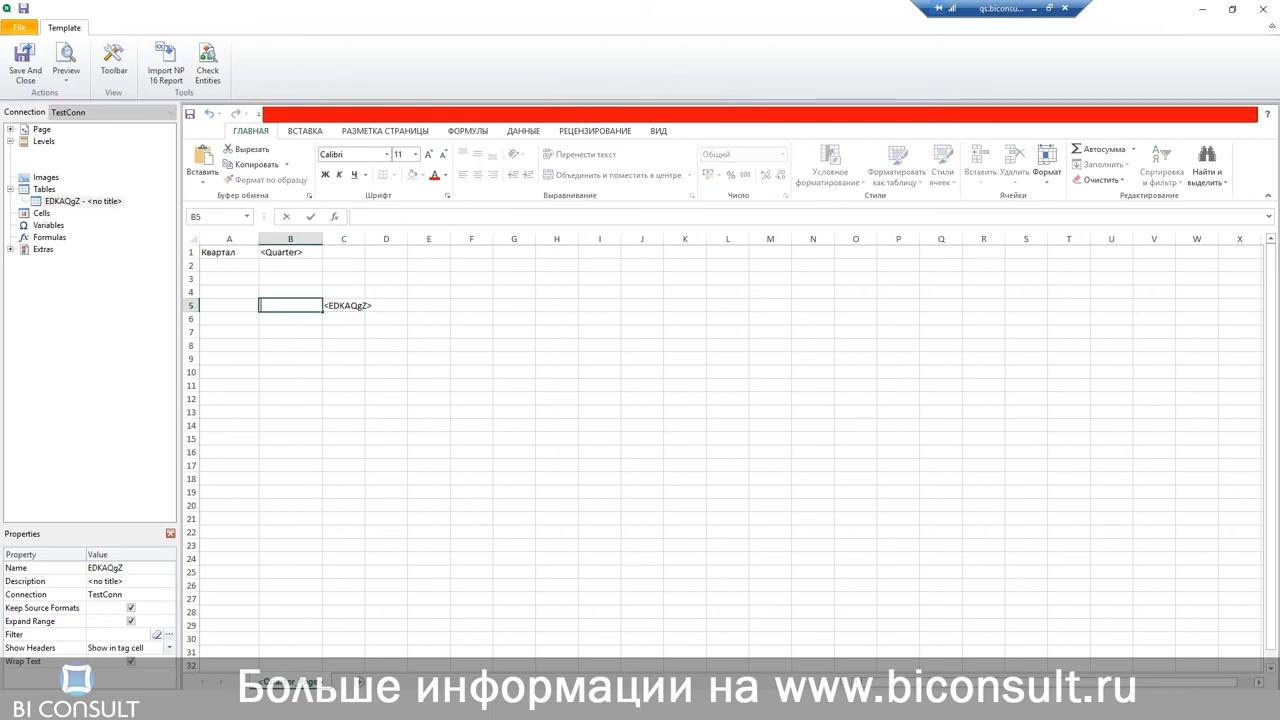
right_click(275, 290)
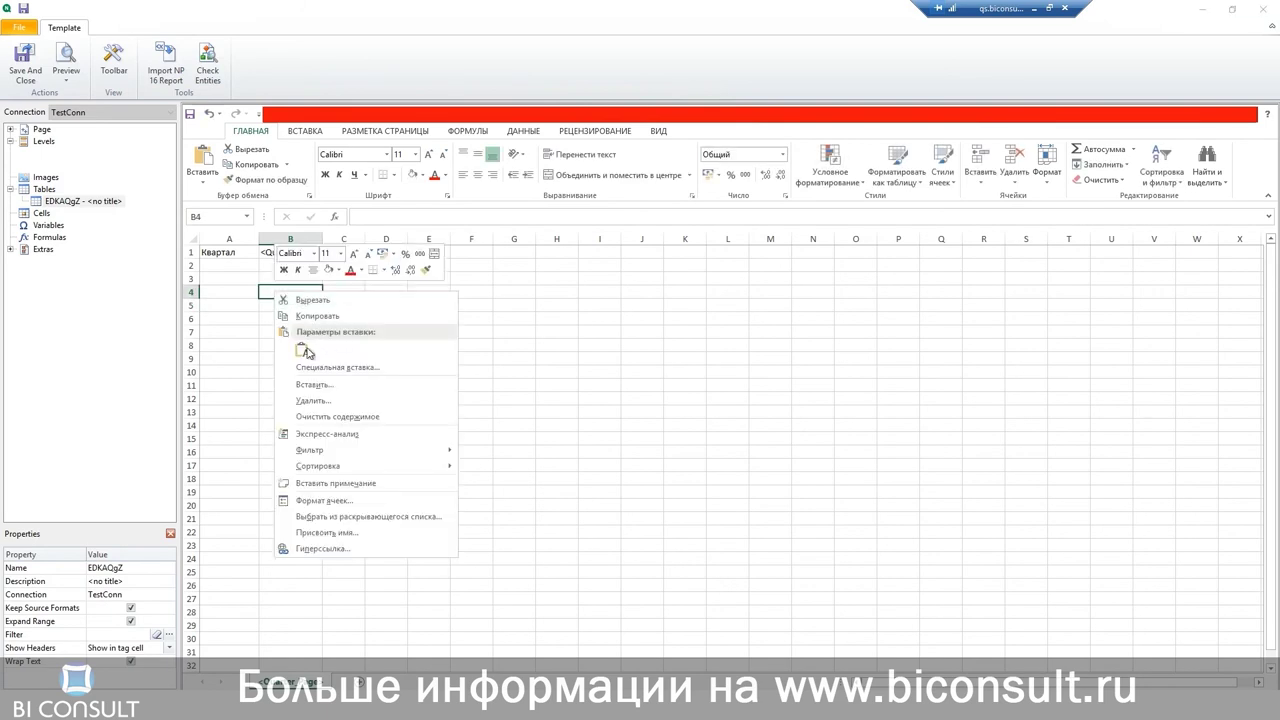
click(302, 350)
drag(323, 237, 391, 238)
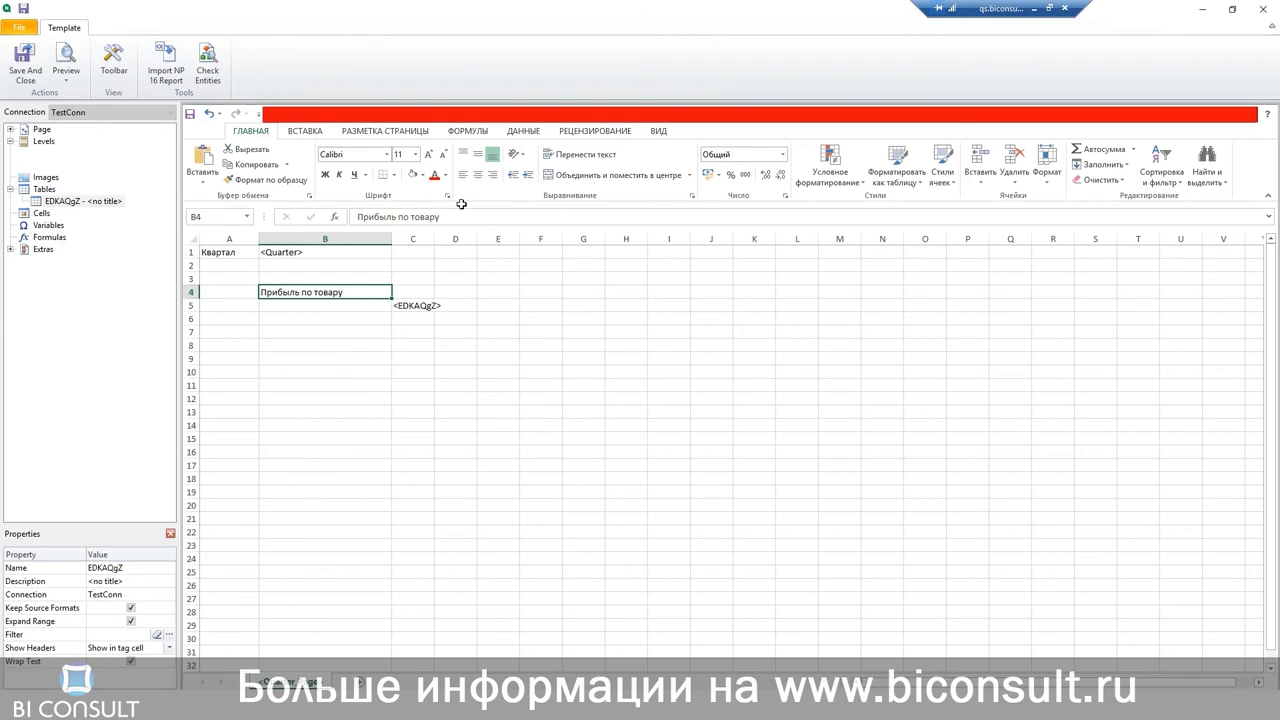
Make the Квартал label and Quarter tag in A1:B1 bold with a light gold fill.
click(229, 252)
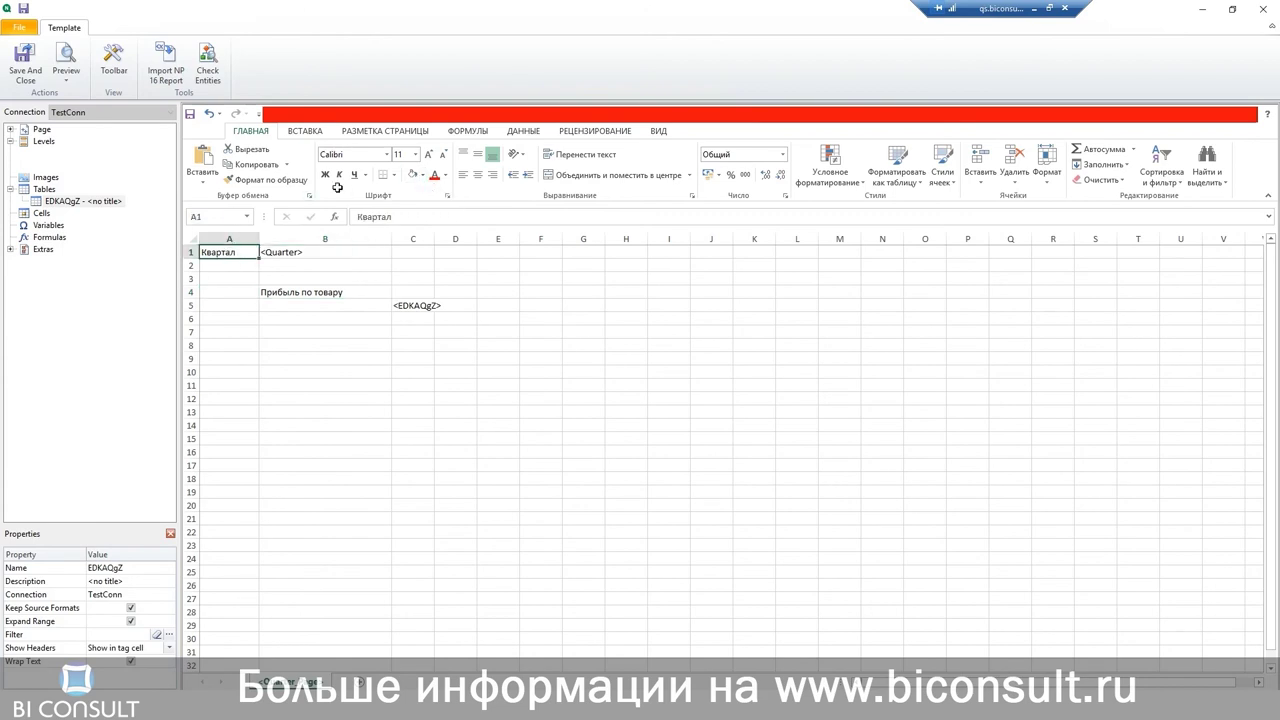
shift+click(303, 255)
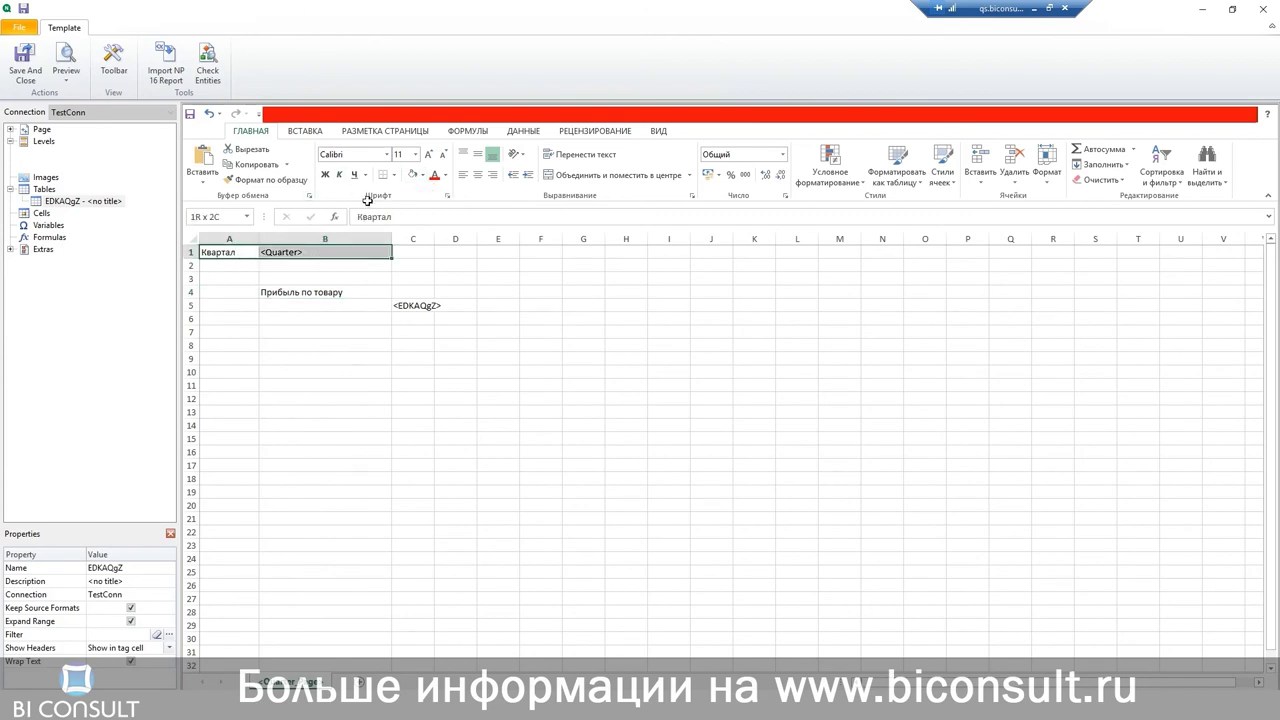
click(325, 177)
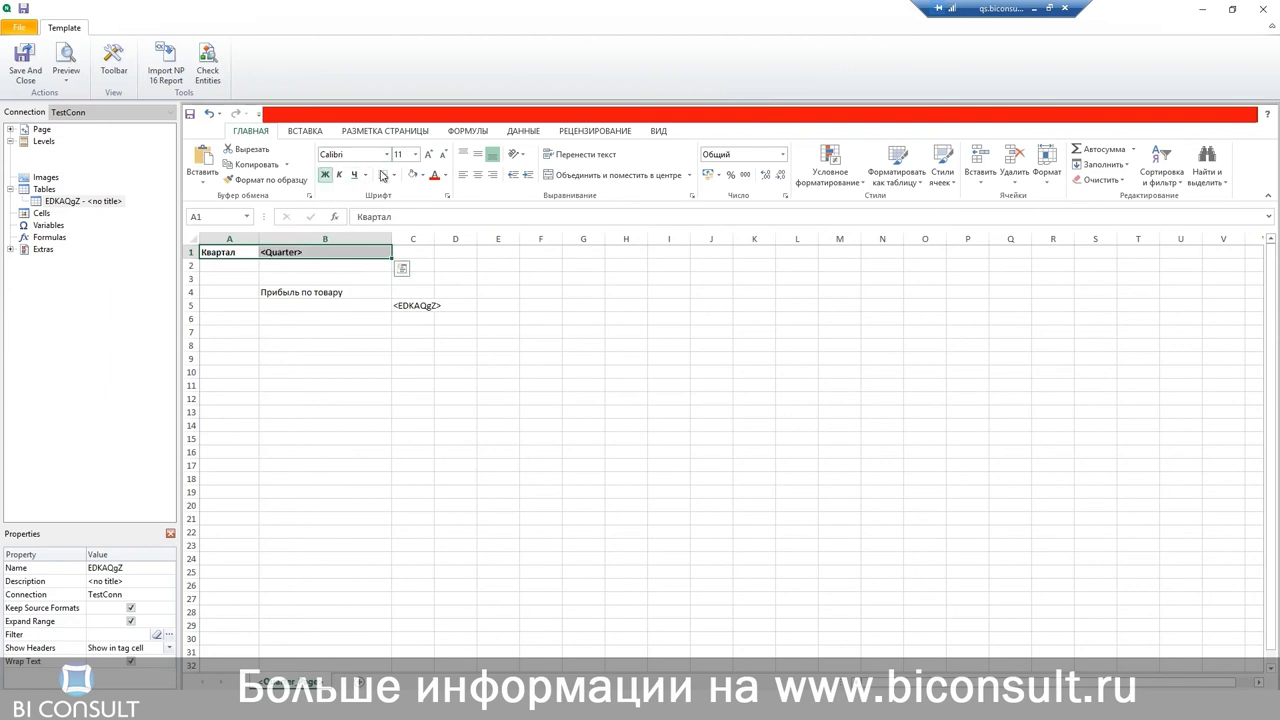
click(421, 176)
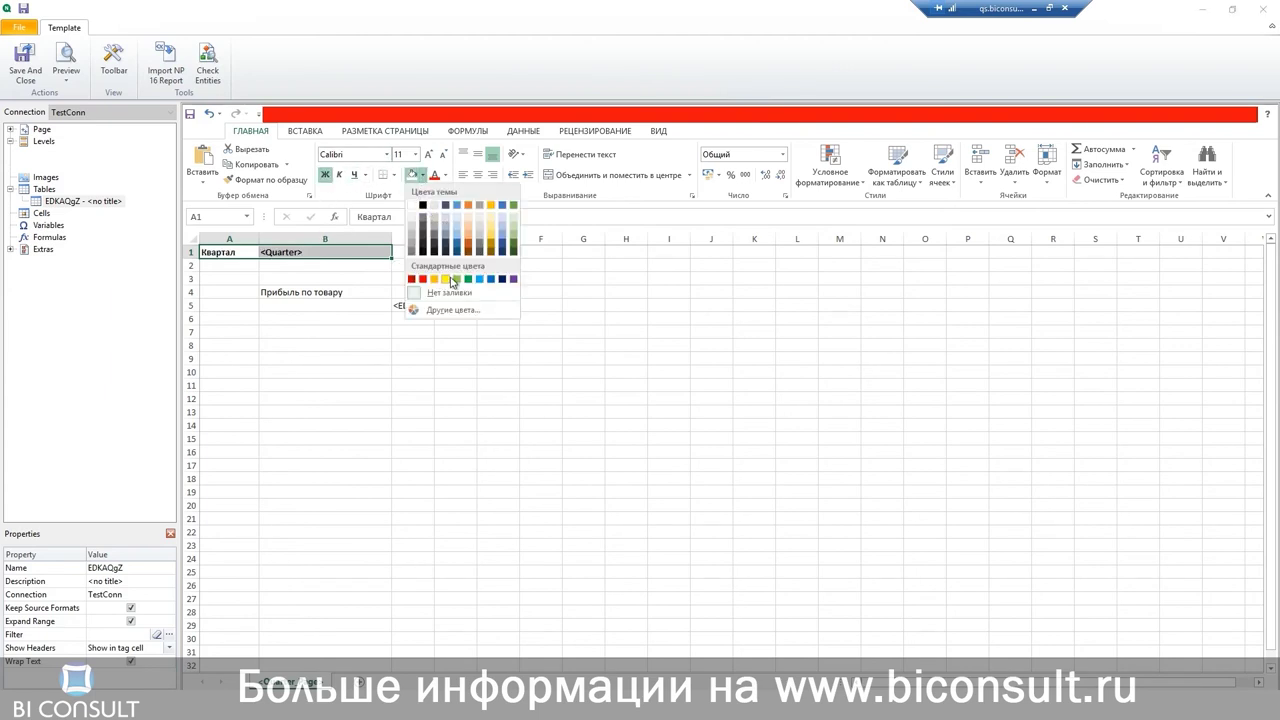
click(491, 224)
click(309, 327)
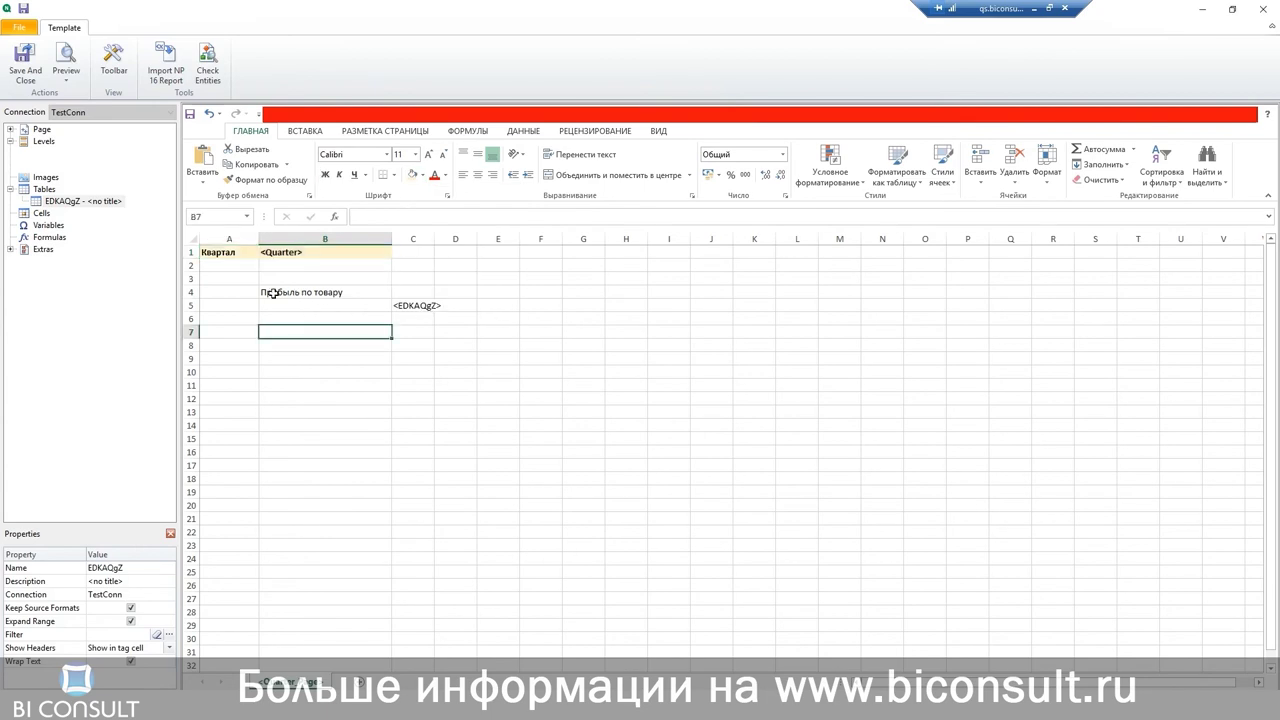
Fill the Прибыль по товару heading row B4:E4 with light blue.
click(267, 291)
drag(458, 293, 514, 290)
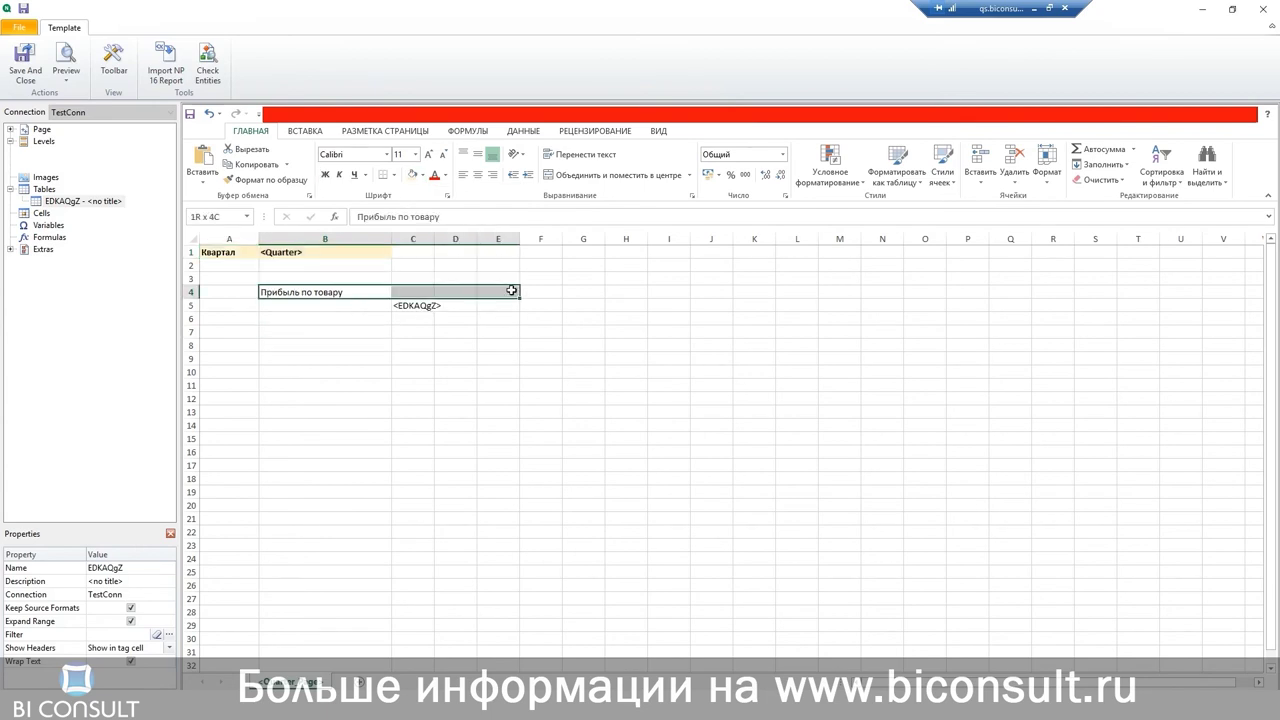
click(422, 175)
click(462, 222)
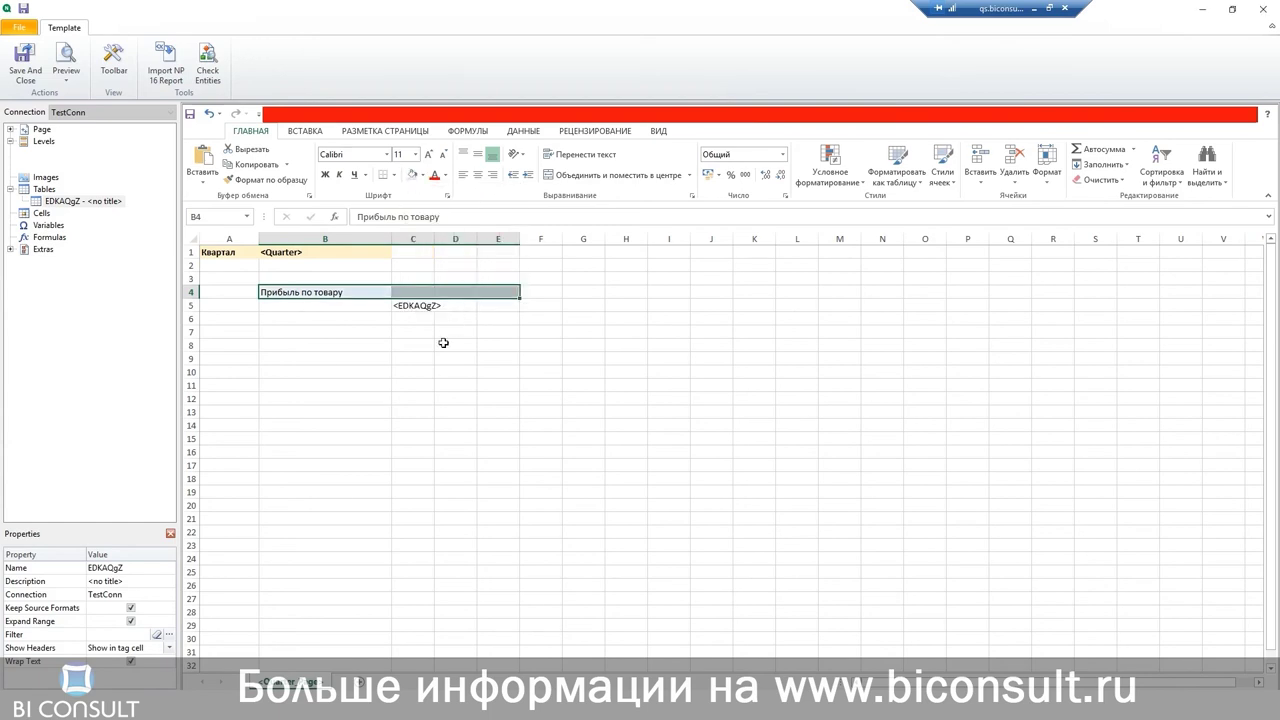
click(444, 344)
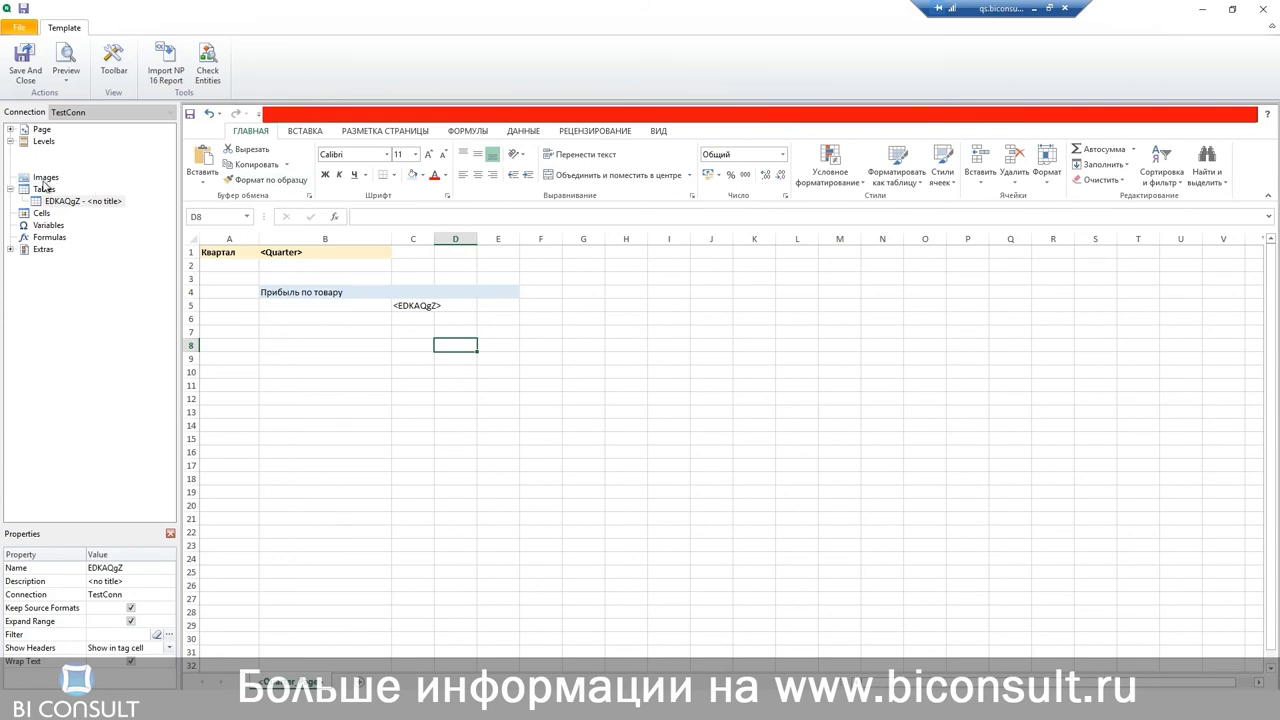
Search the image objects for the pasted ID njW and add that object to the template.
right_click(45, 180)
click(70, 192)
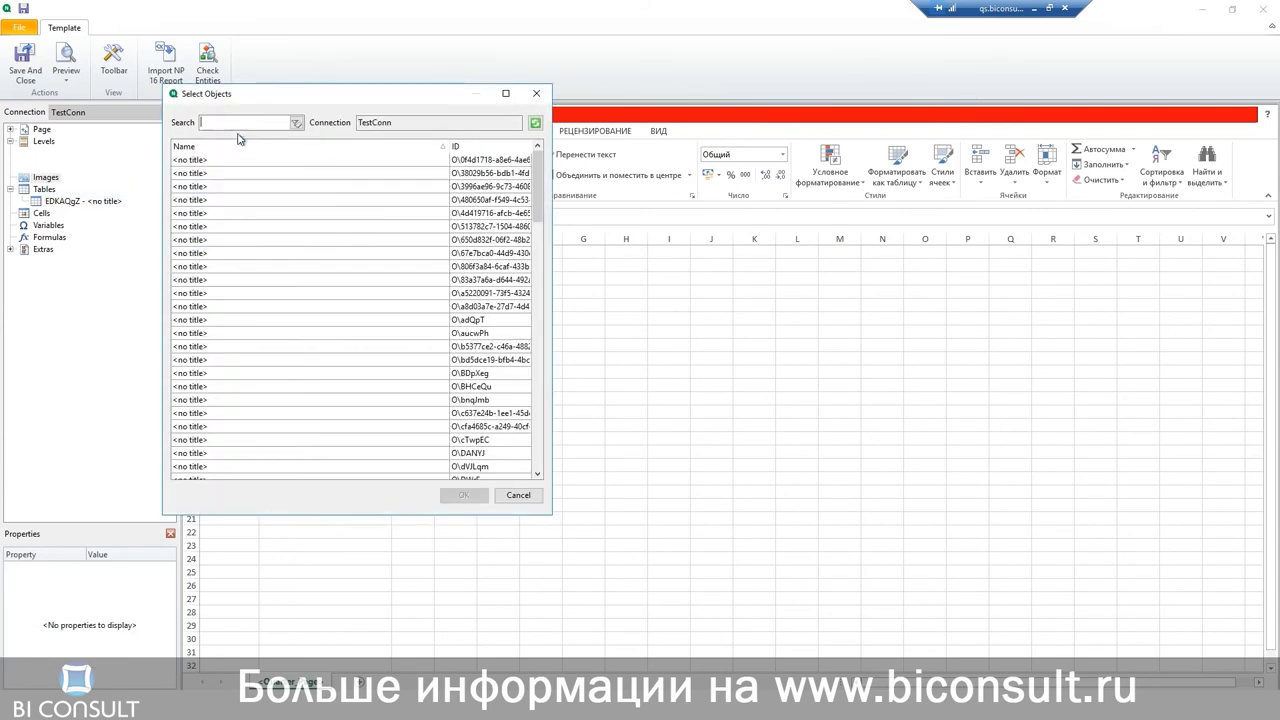
right_click(236, 122)
click(280, 179)
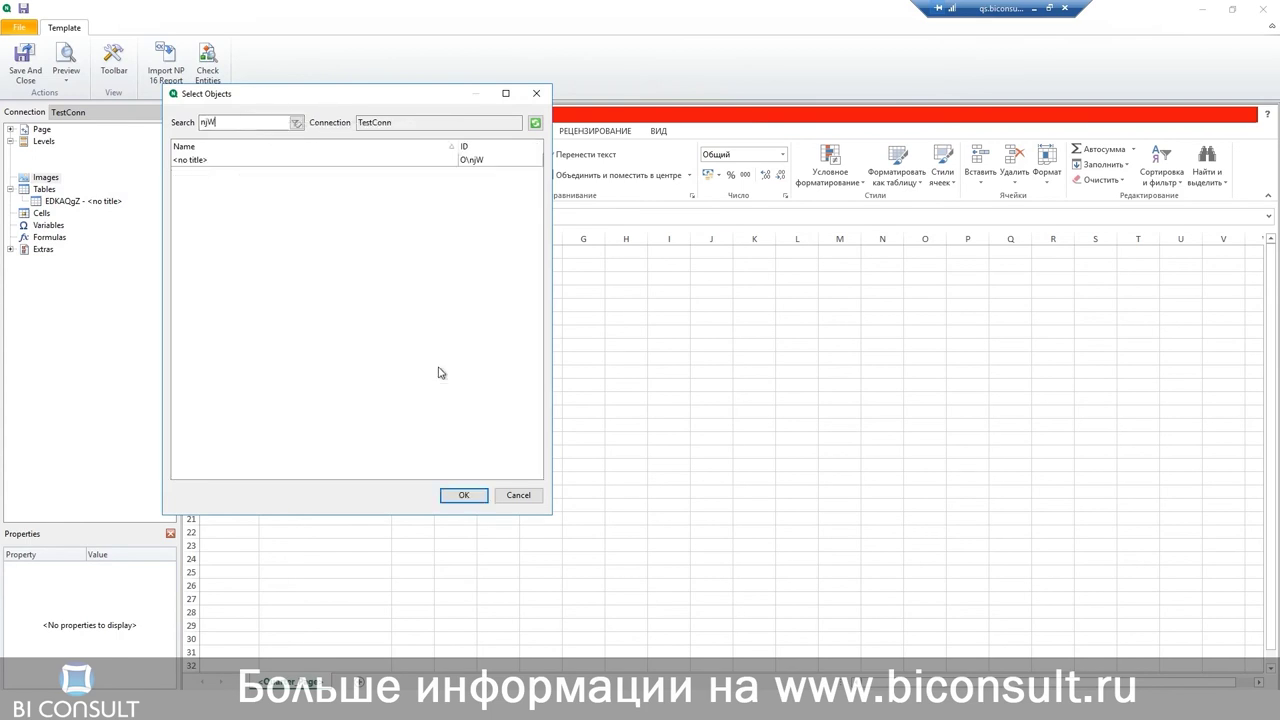
click(329, 163)
click(463, 495)
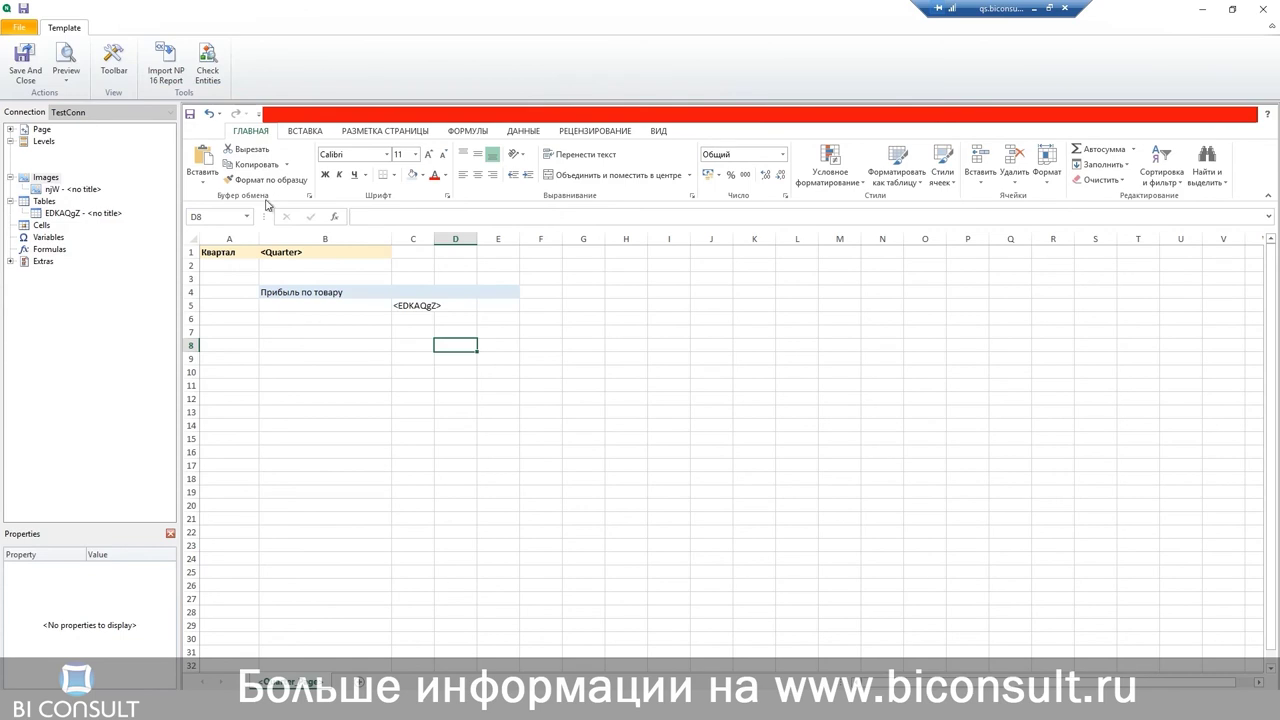
Select the njW image object and paste the heading Продажи менеджеров into B6.
click(87, 190)
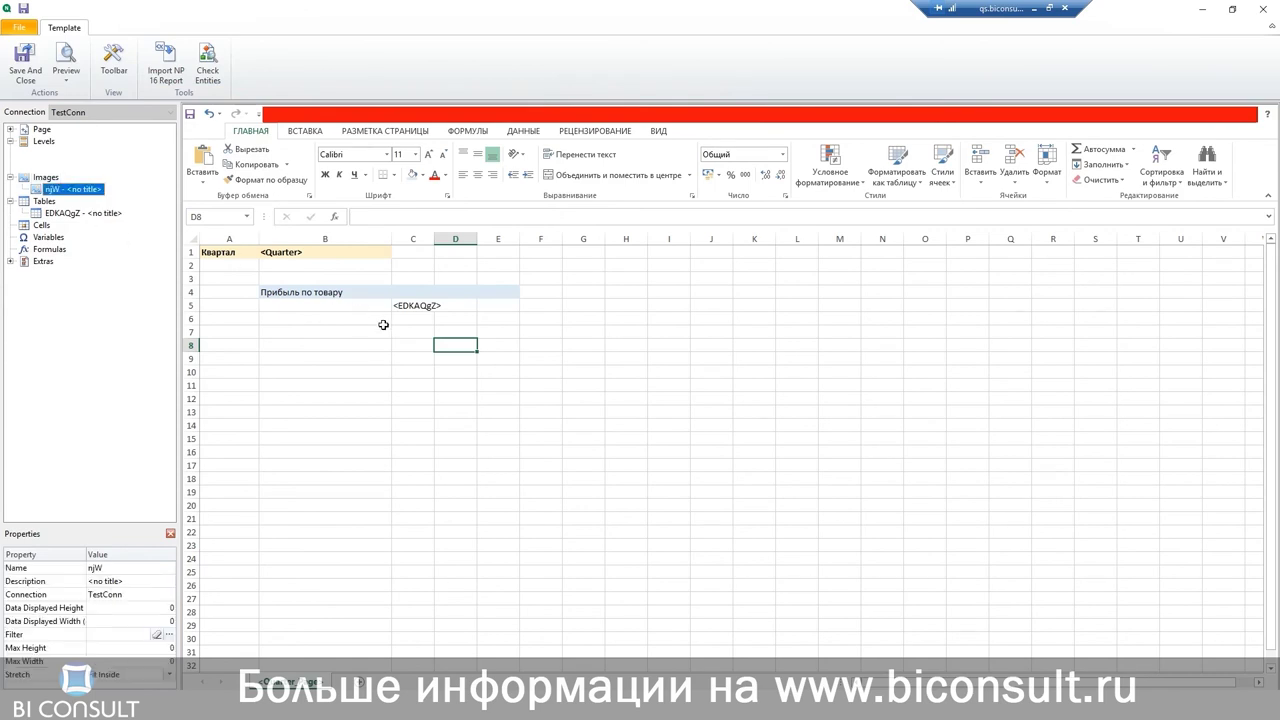
drag(73, 195, 420, 340)
right_click(320, 327)
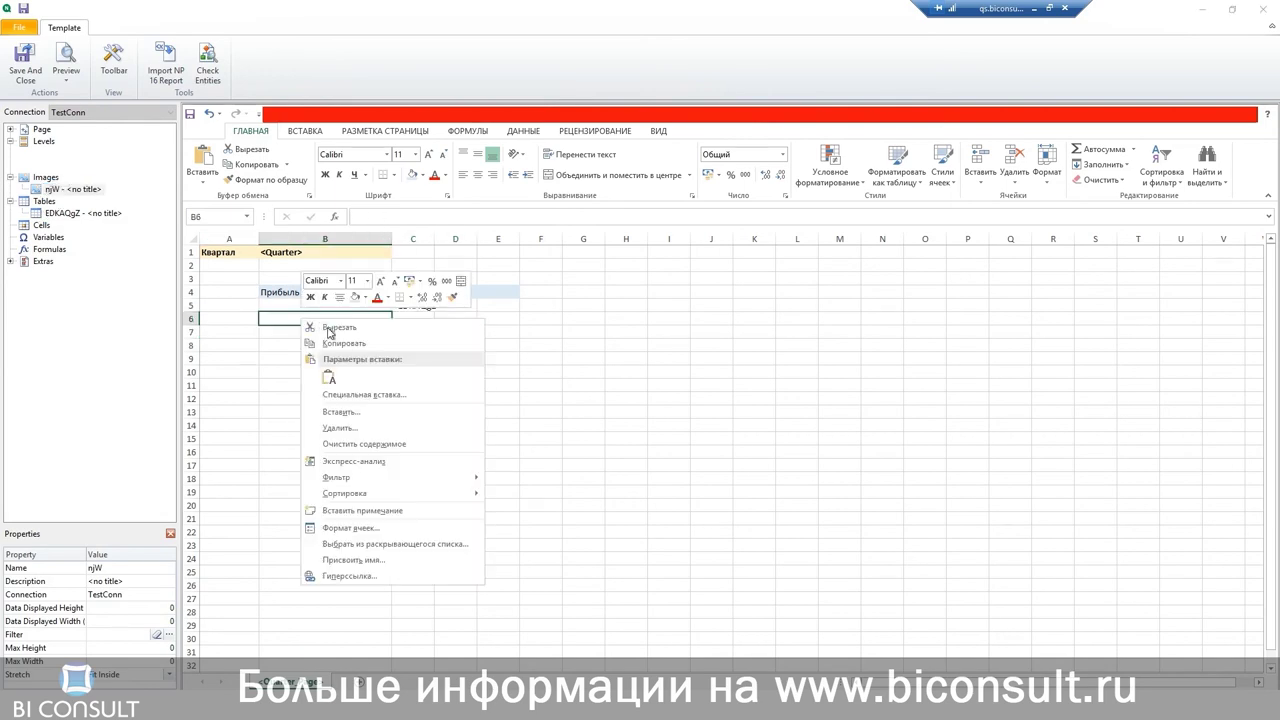
click(329, 378)
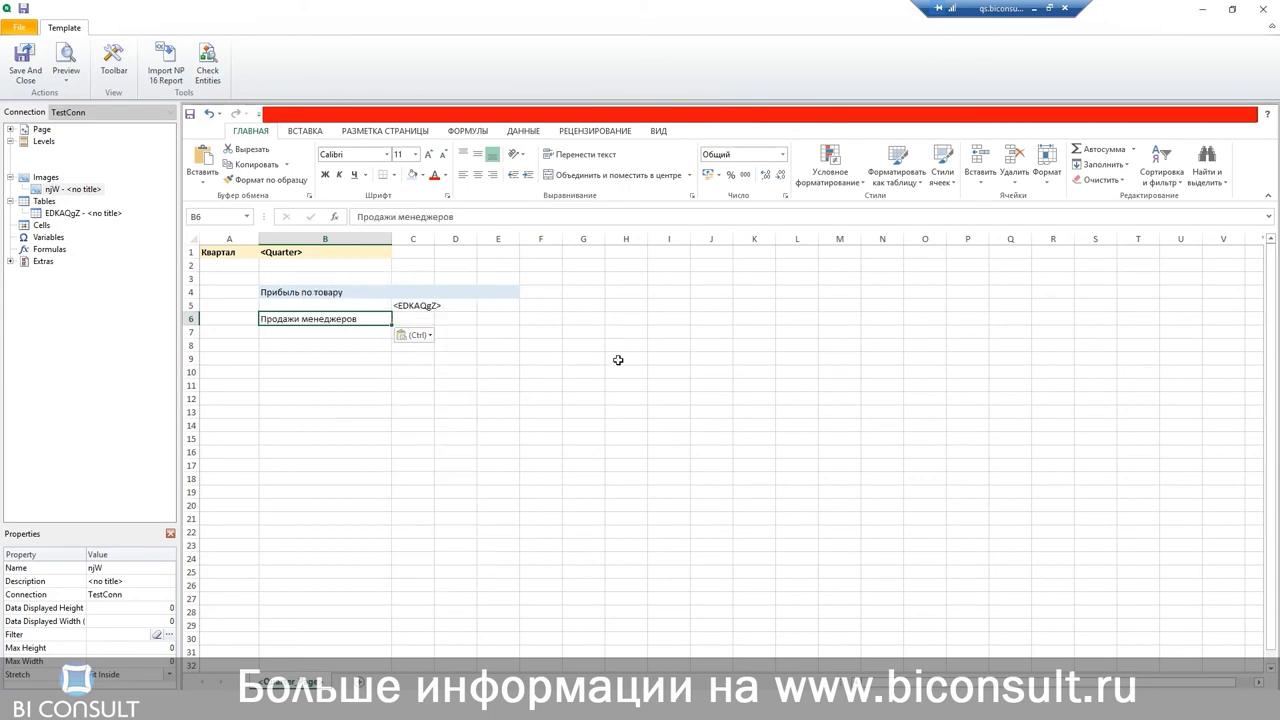
Fill the Продажи менеджеров heading row B6:E6 with light blue and place the njW image tag in C7.
click(618, 360)
drag(505, 319, 292, 321)
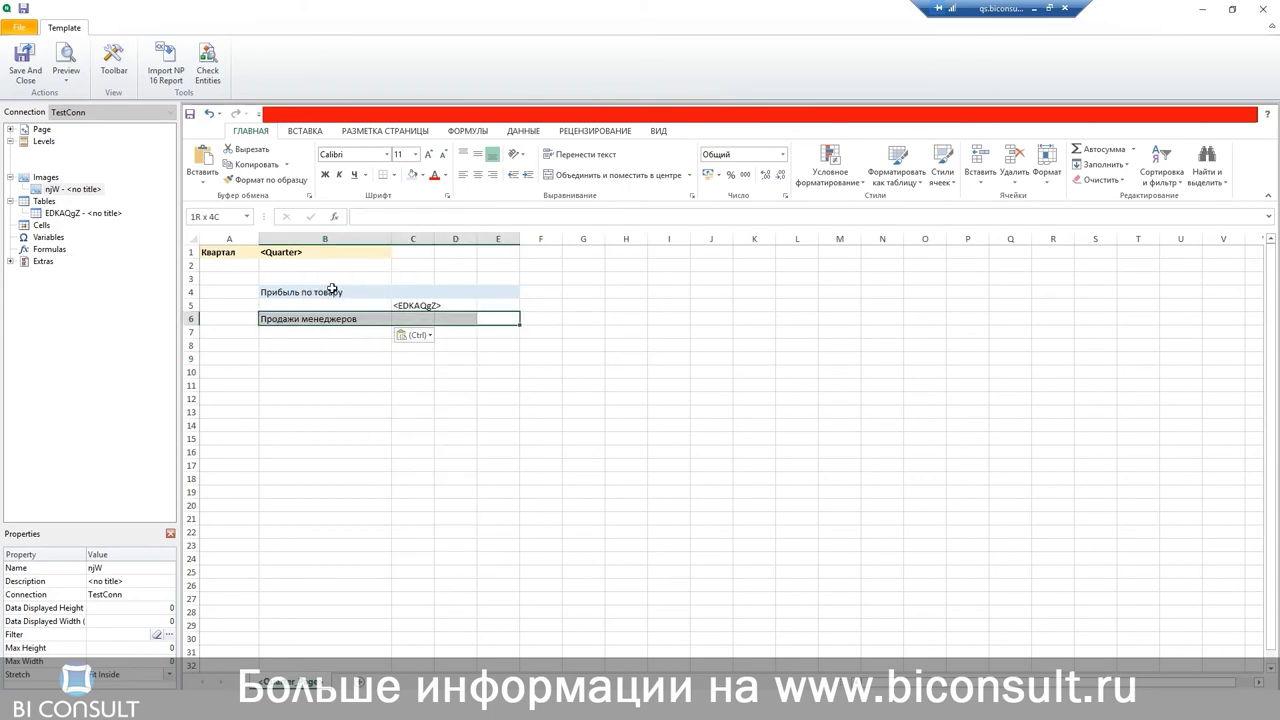
click(413, 175)
click(586, 371)
click(492, 400)
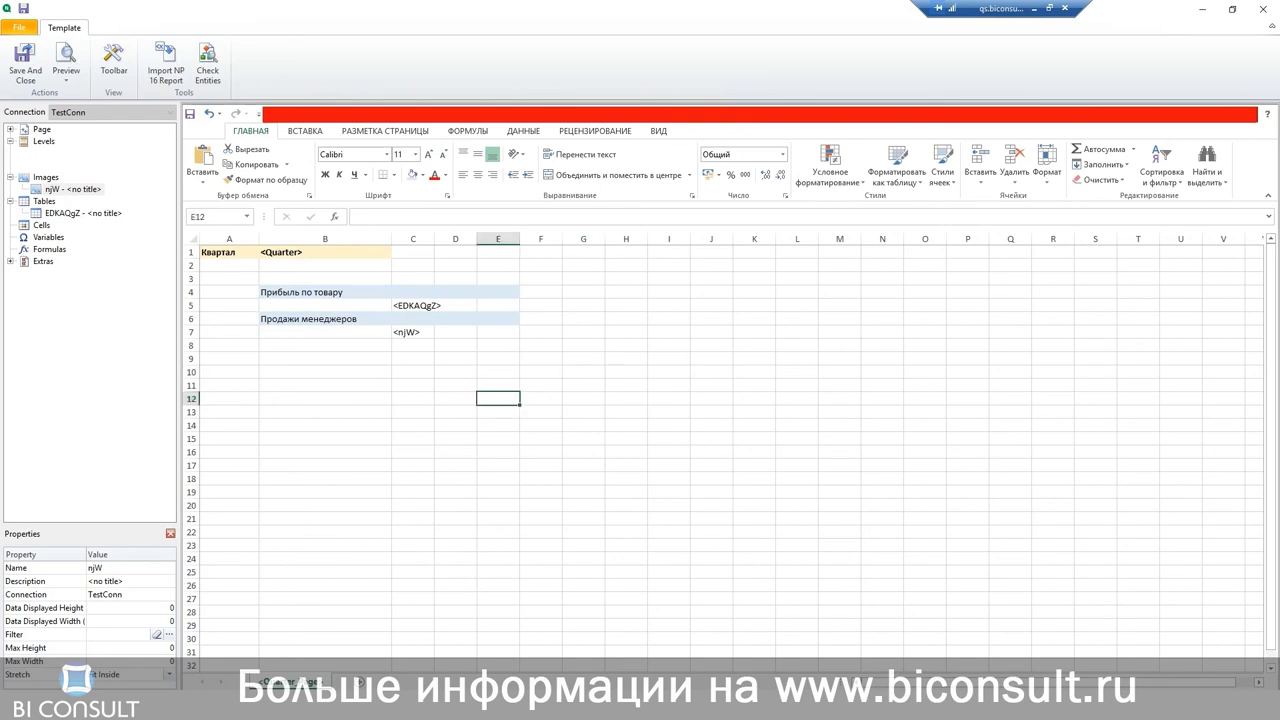
Preview the report and look over the generated yearly files in ExcelReportYear.zip.
click(66, 62)
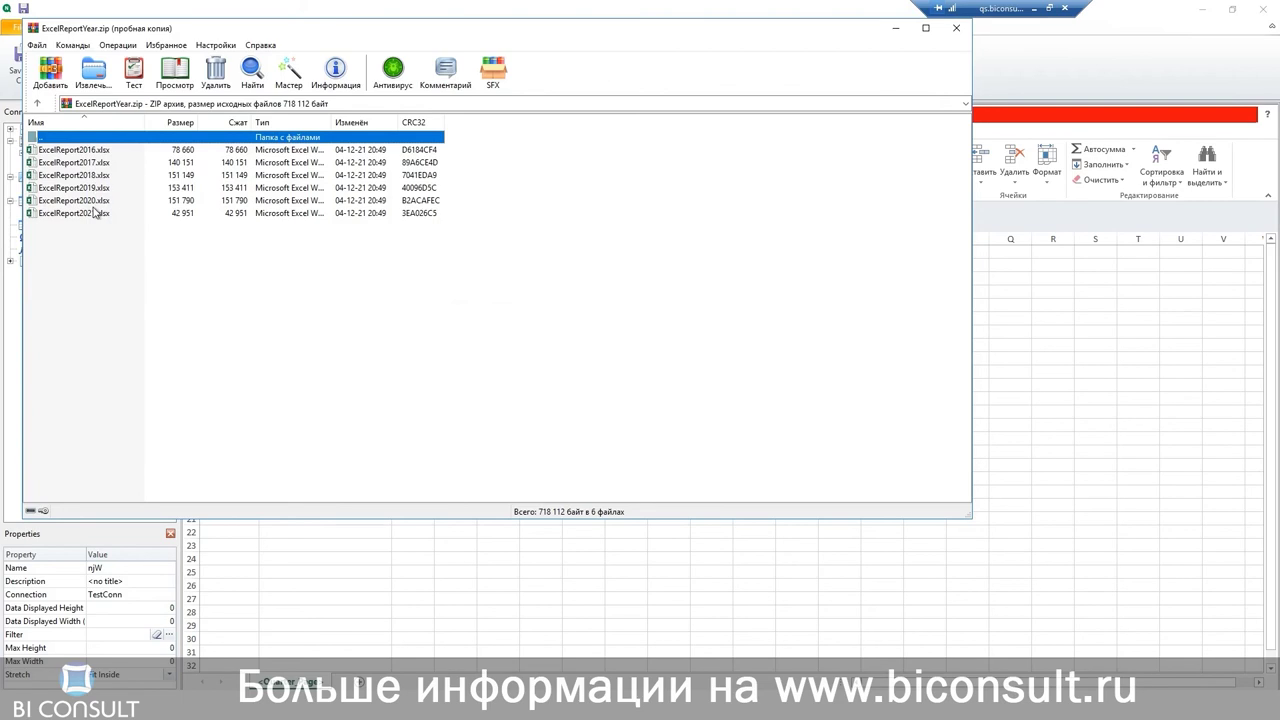
click(899, 28)
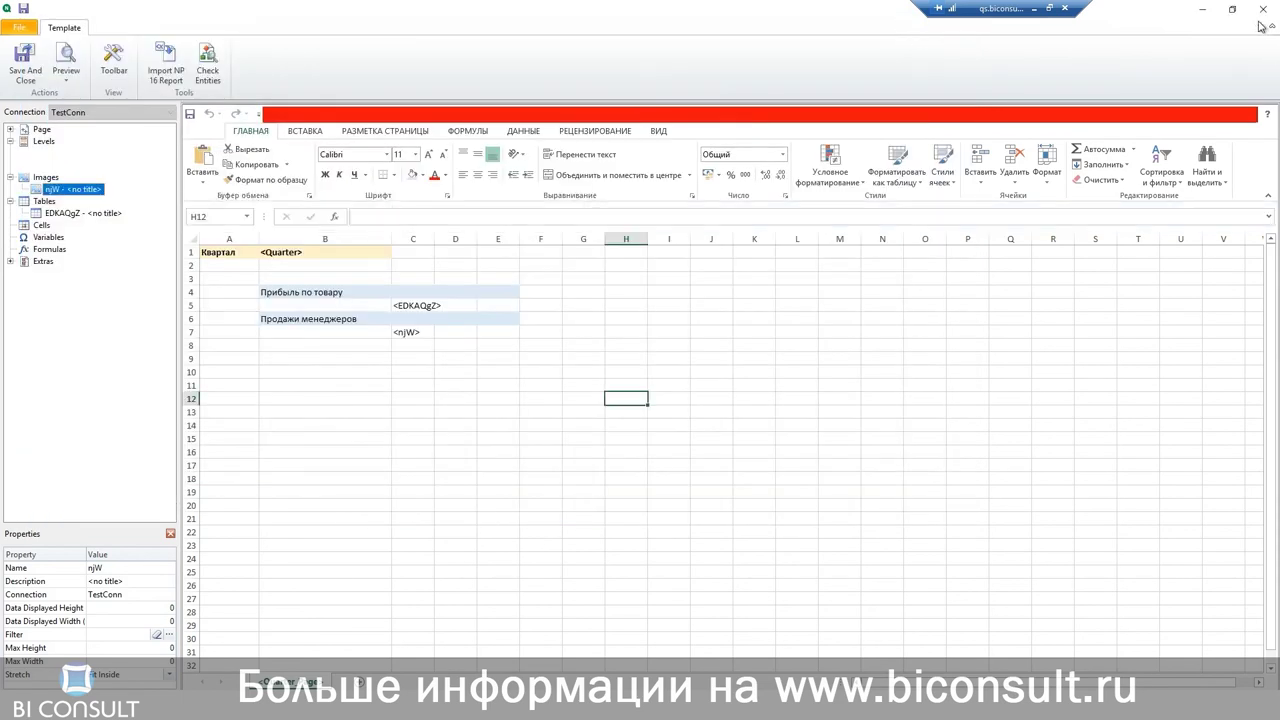
Switch to the Qlik NPrinting console, assign TestFilters to ExcelReport and update its report filters.
click(1203, 9)
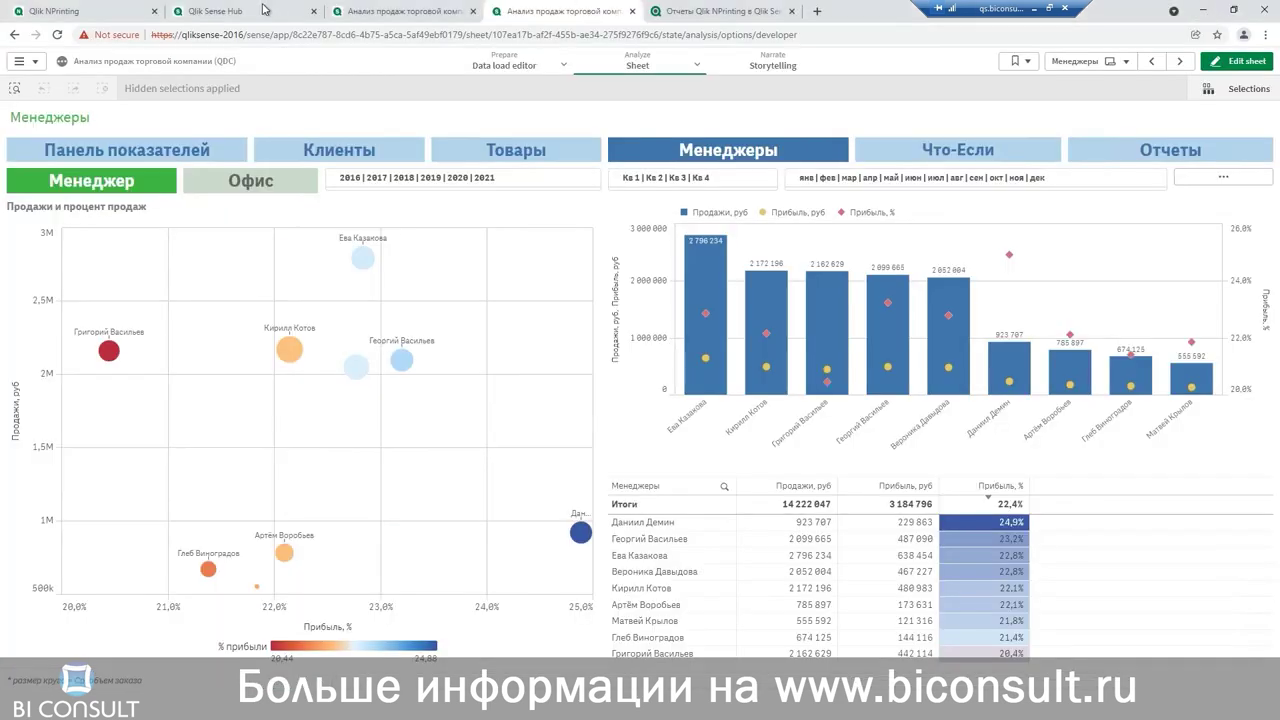
click(66, 12)
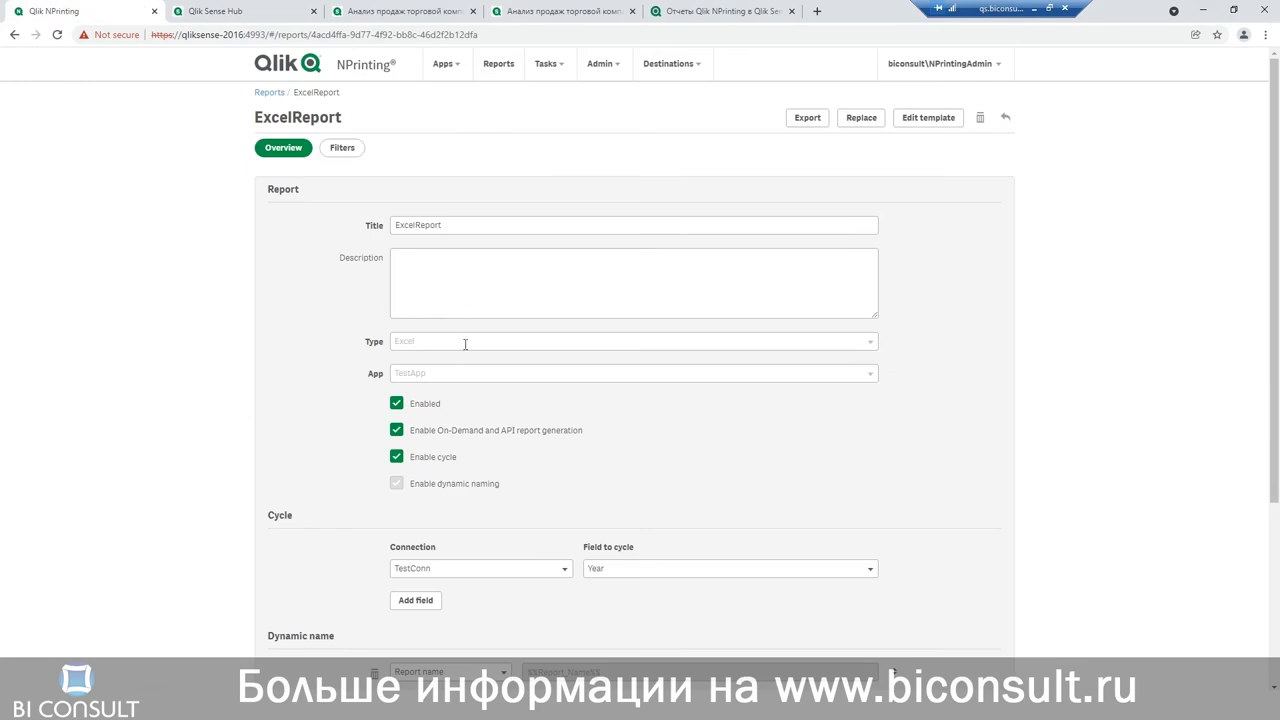
click(333, 151)
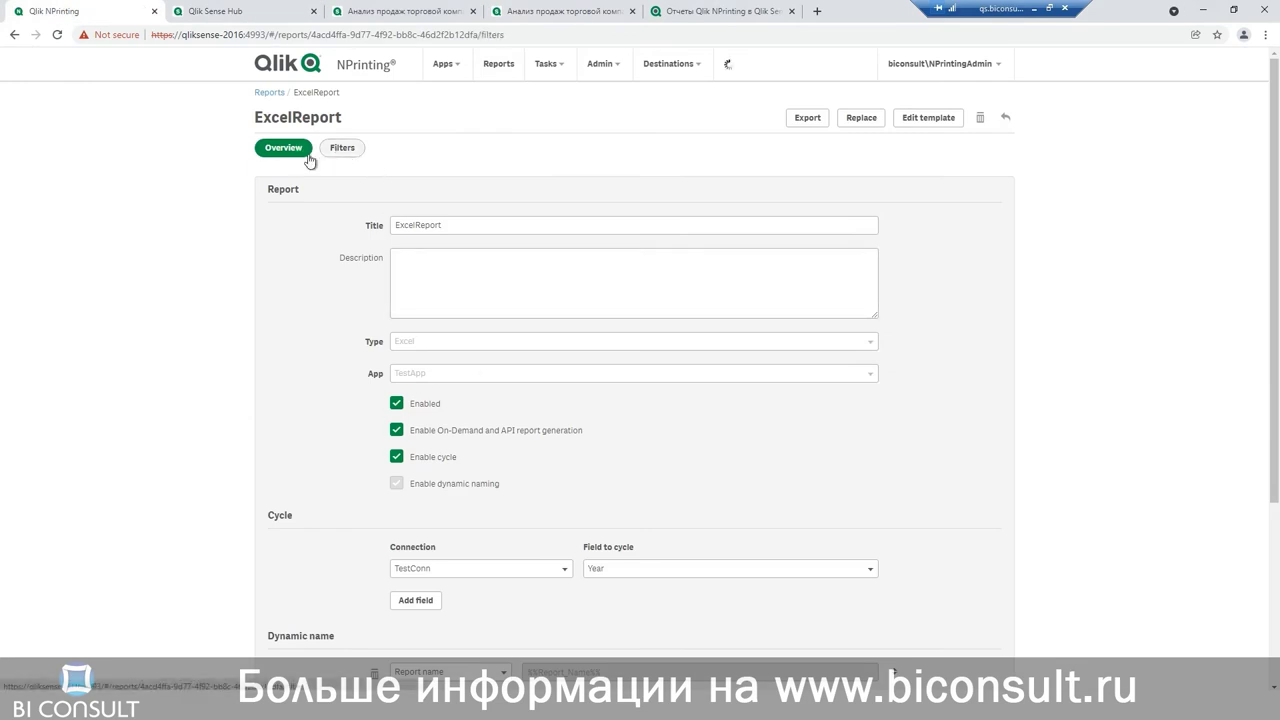
double_click(420, 264)
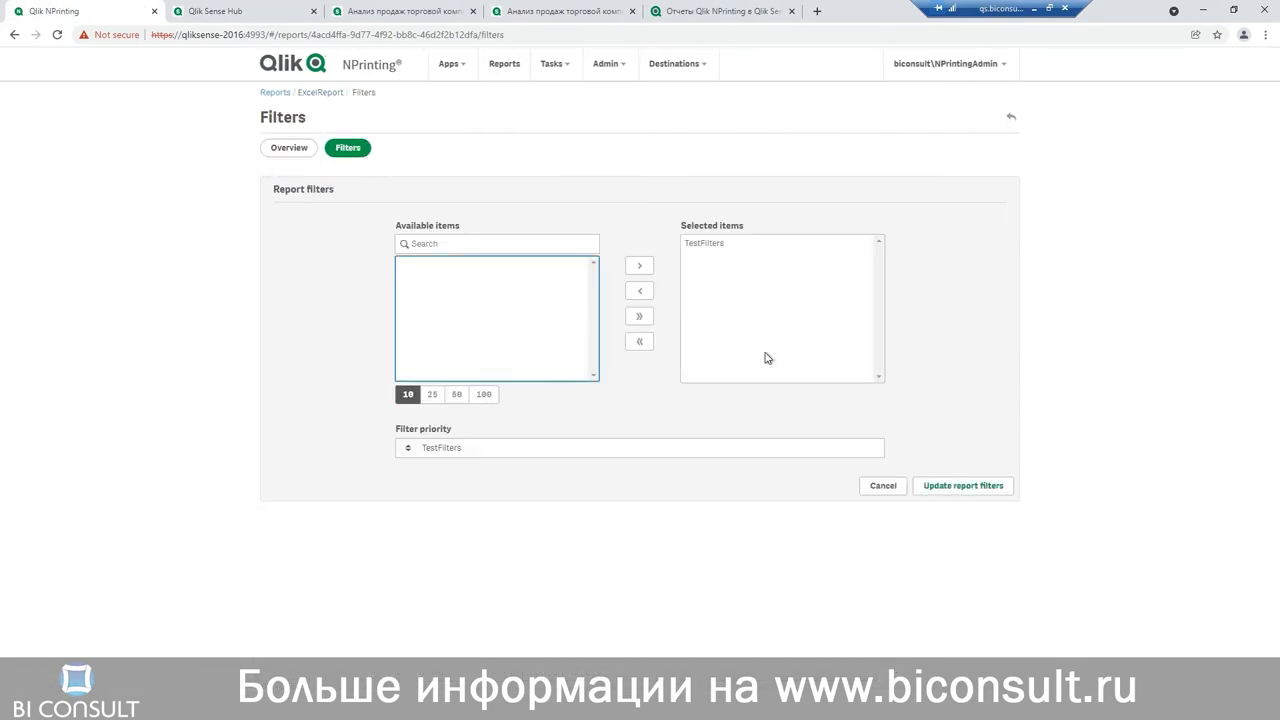
click(963, 486)
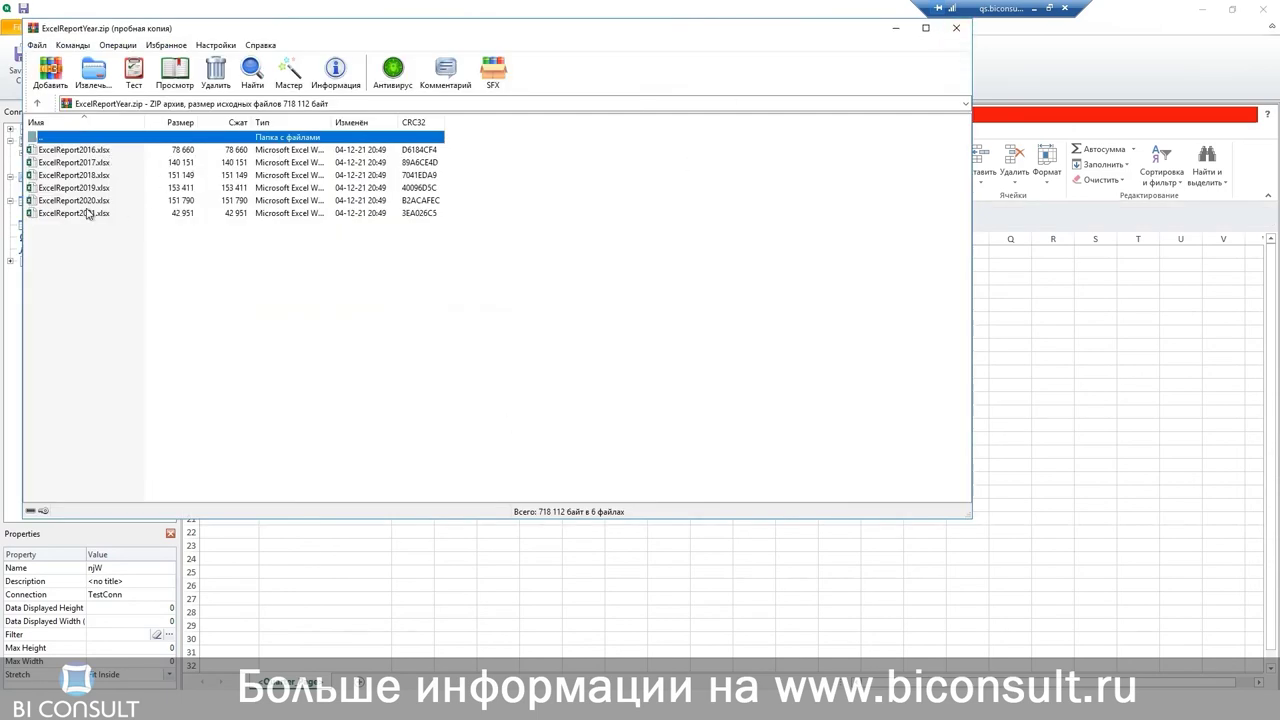
Close the old preview archive, preview the template again with the filter applied, and open ExcelReport2019.xlsx.
click(956, 28)
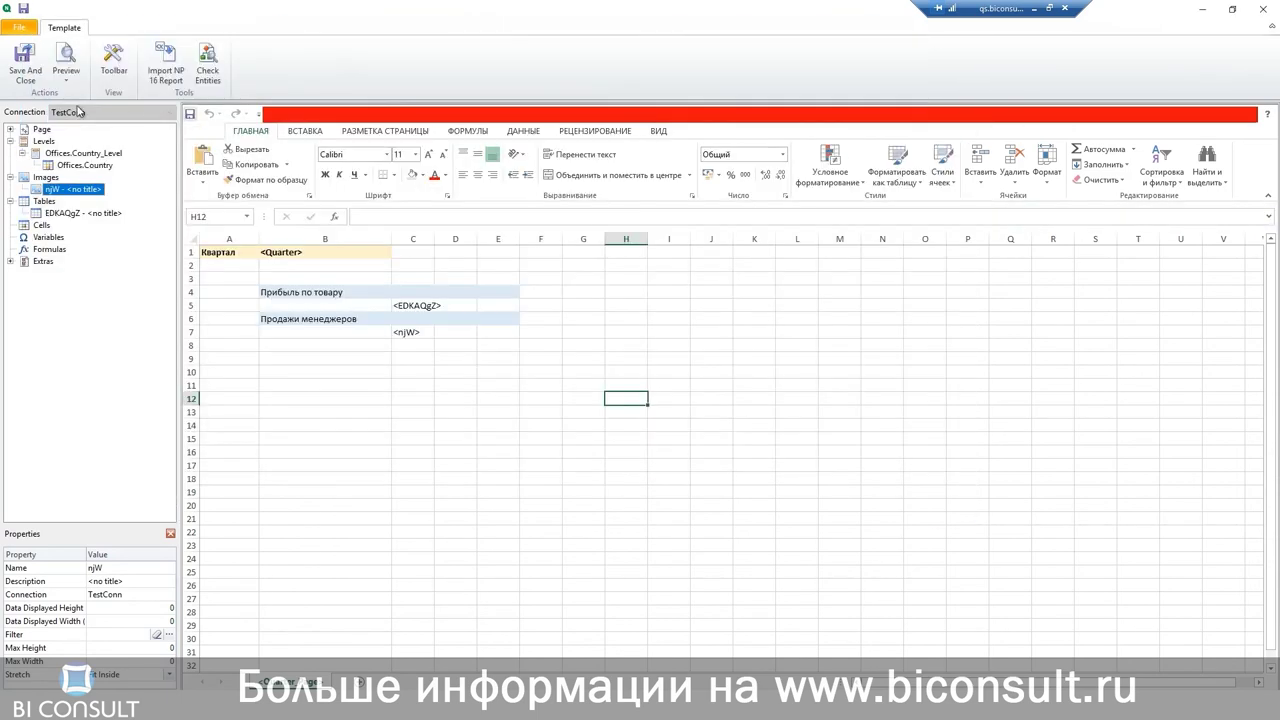
click(63, 62)
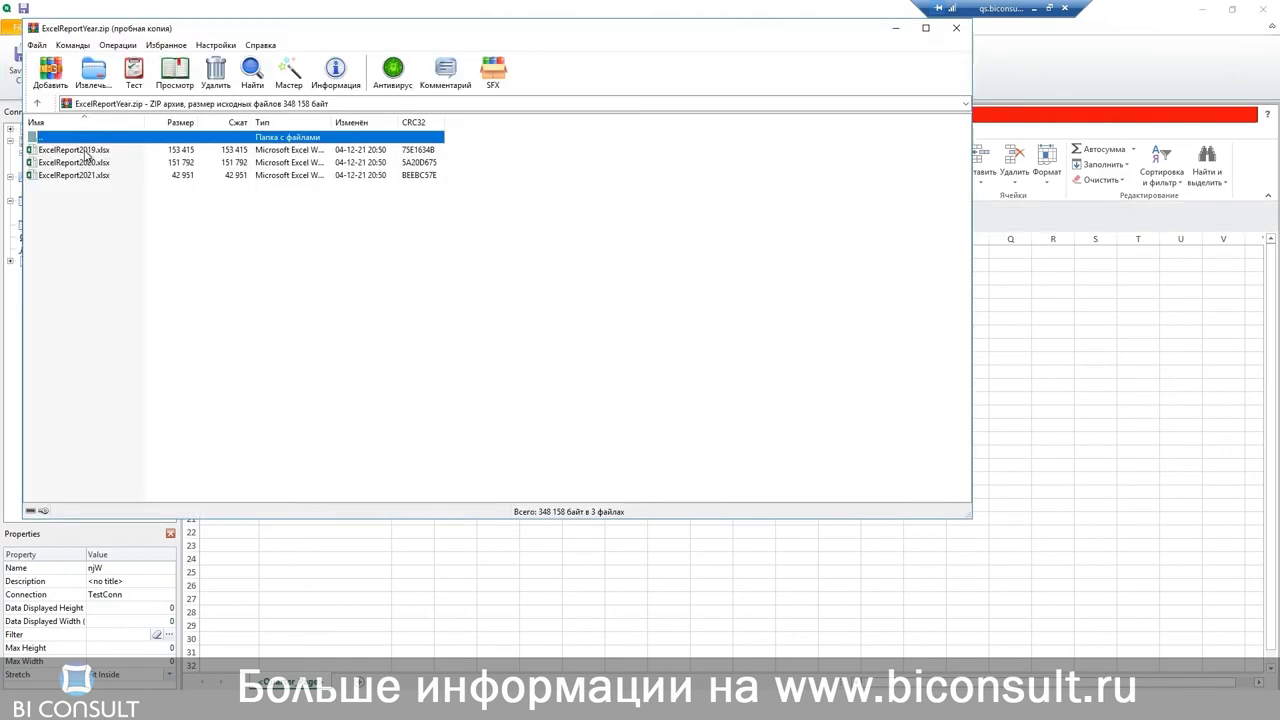
double_click(87, 152)
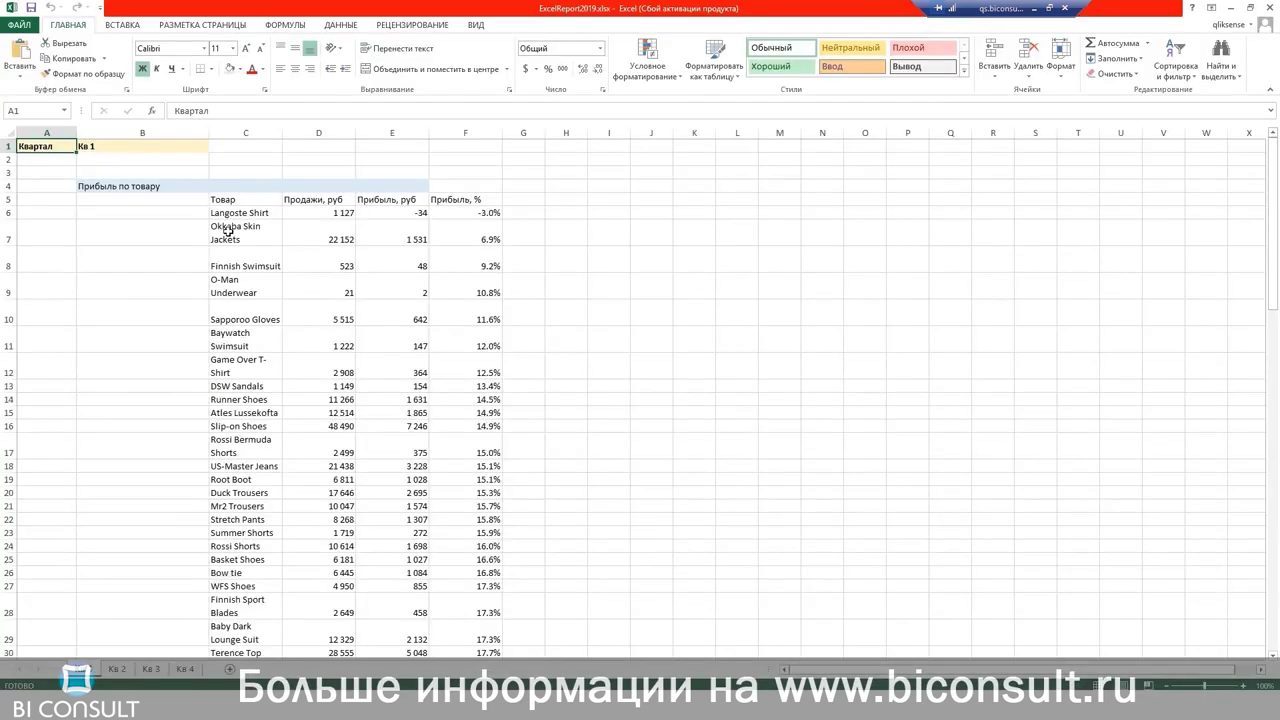
Examine the product profit table on the first quarter sheet and on the Кв 2 sheet of ExcelReport2019.xlsx.
click(91, 186)
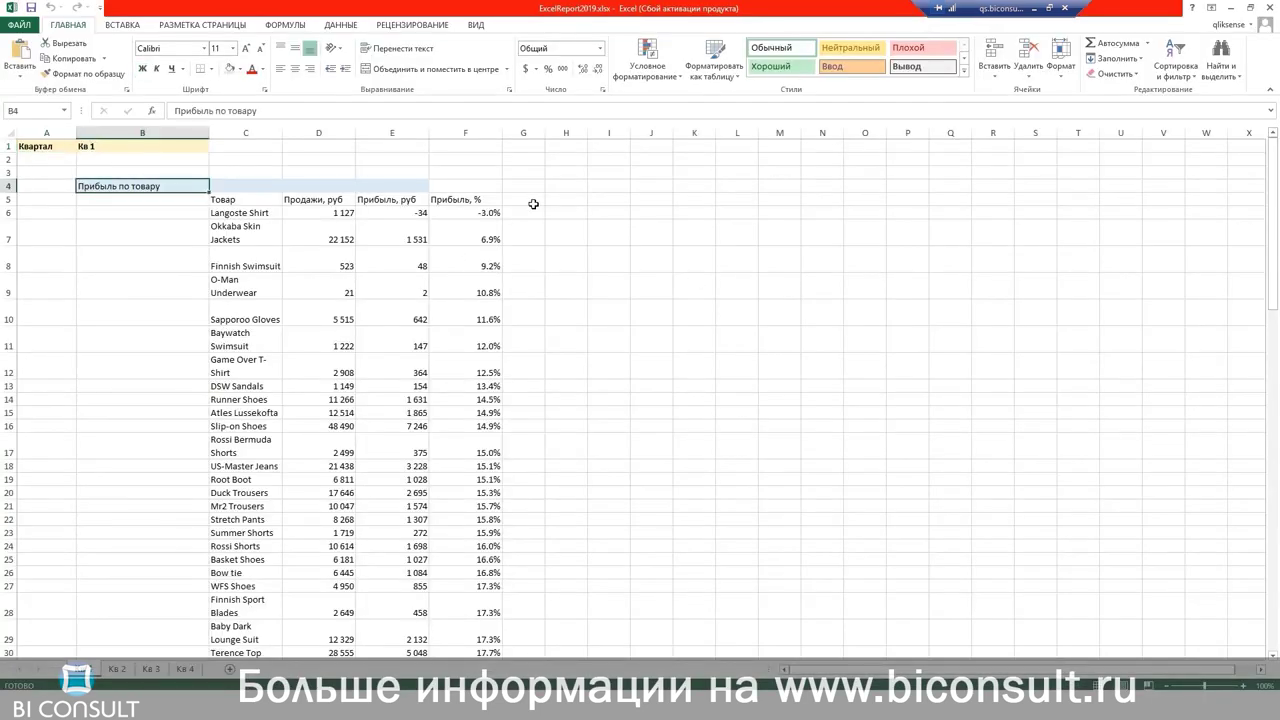
scroll(566, 459, down, 6)
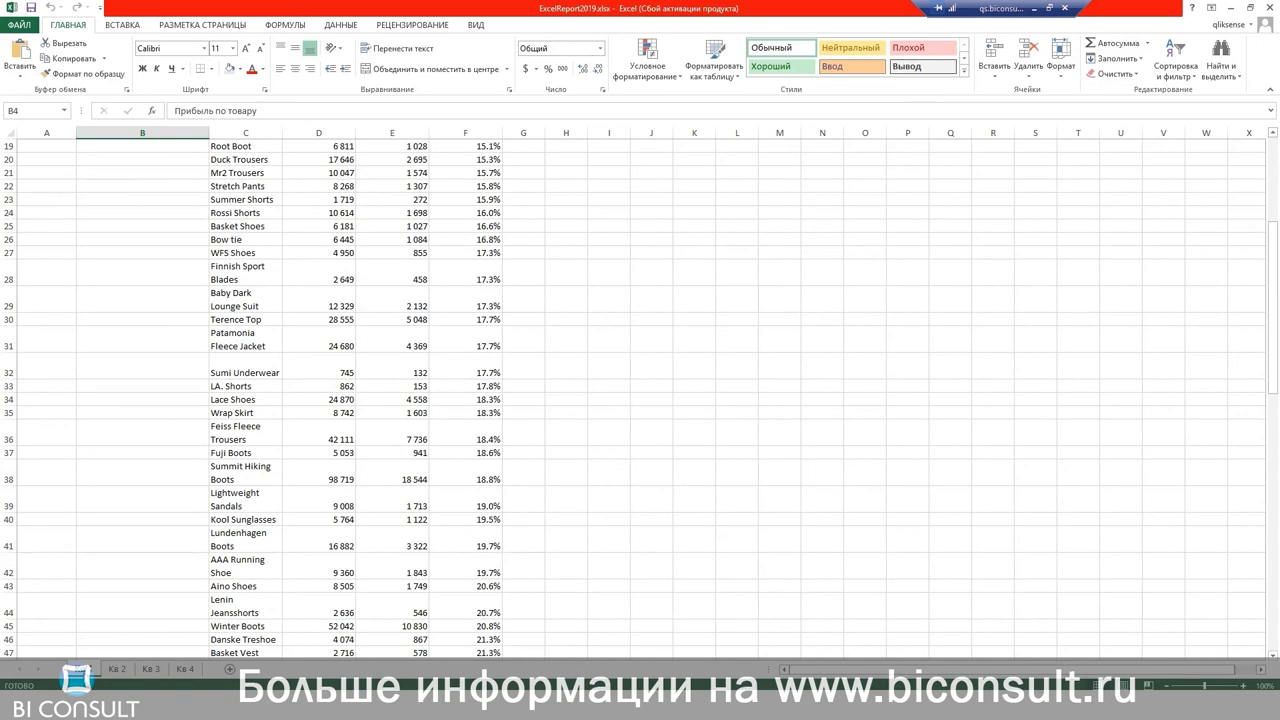
click(118, 670)
scroll(454, 300, down, 20)
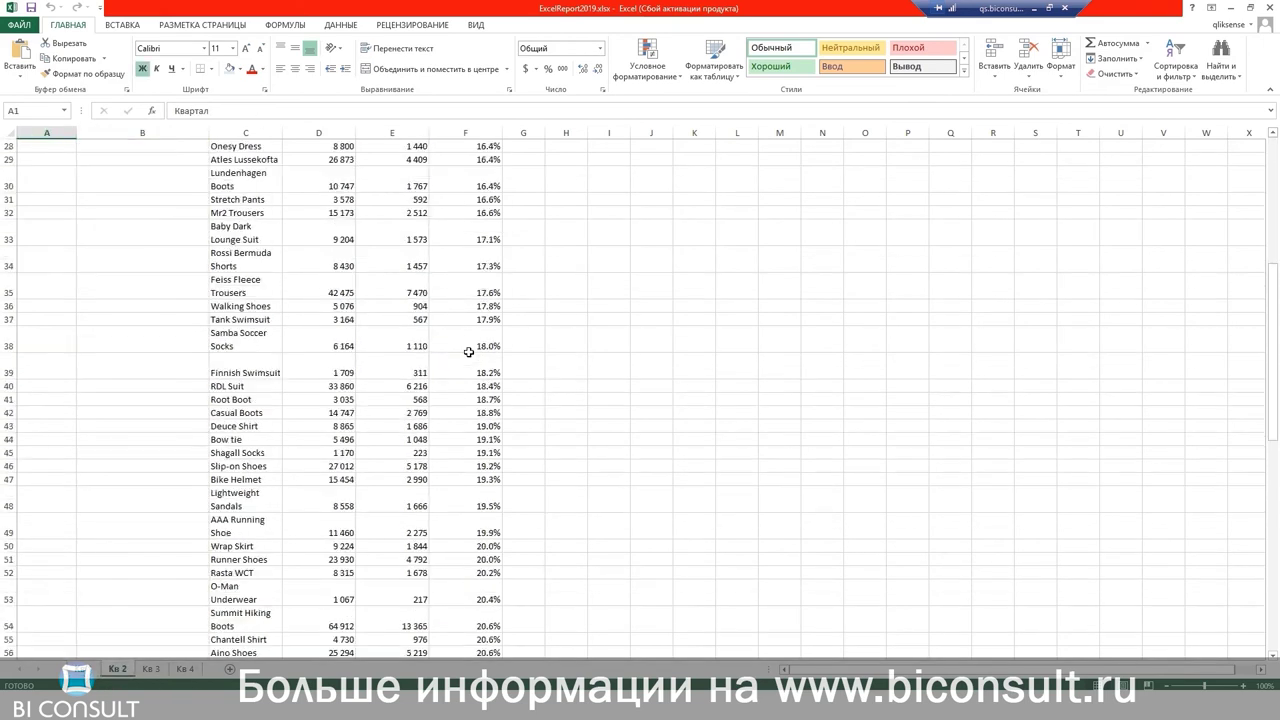
scroll(246, 400, up, 5)
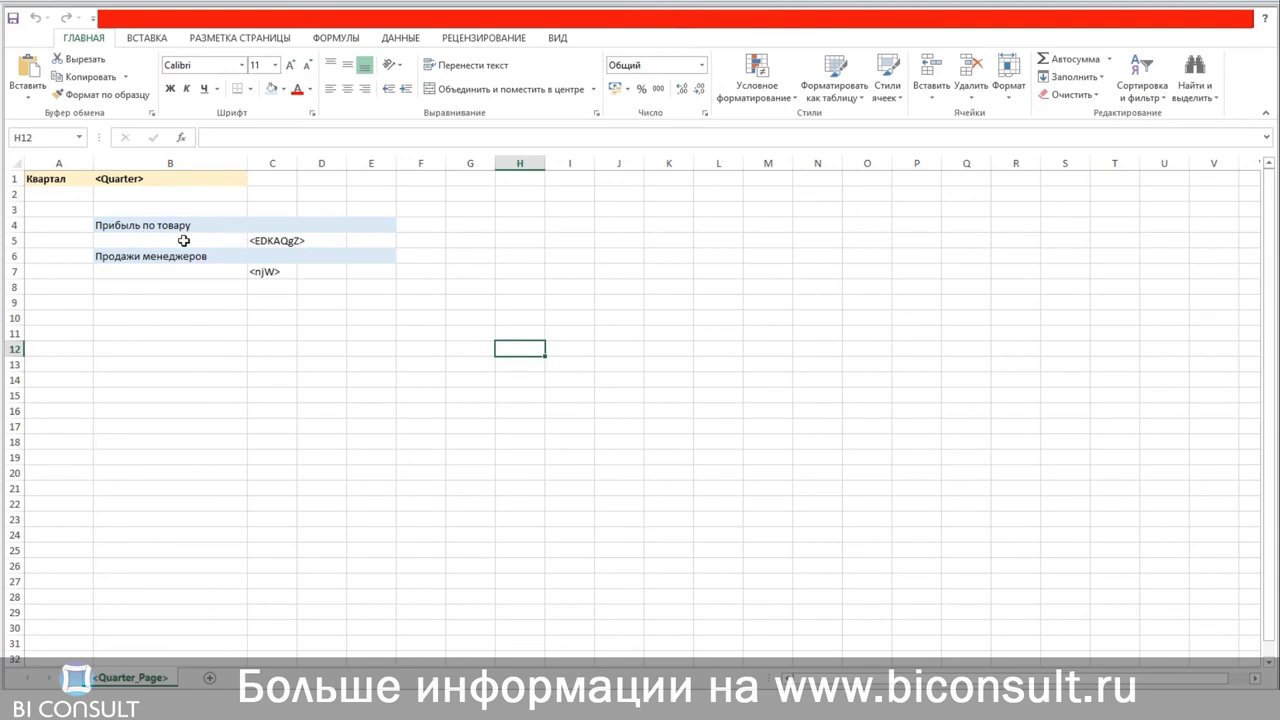
click(103, 209)
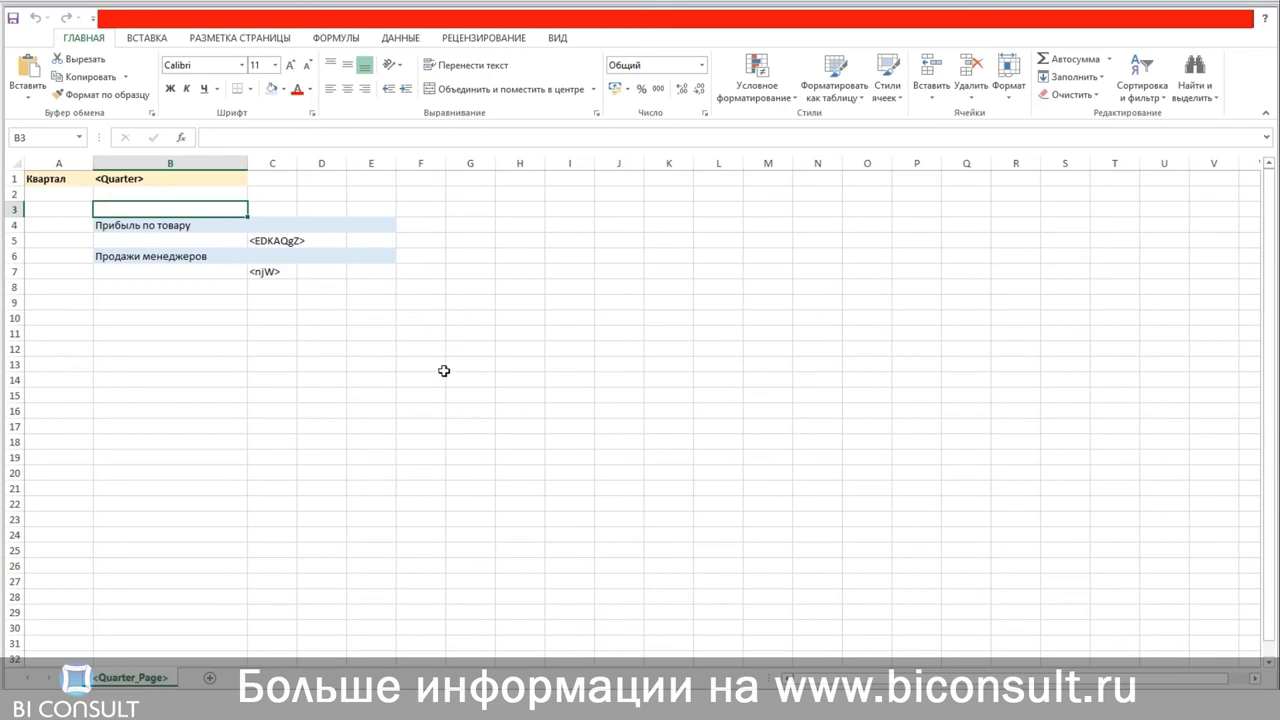
right_click(126, 214)
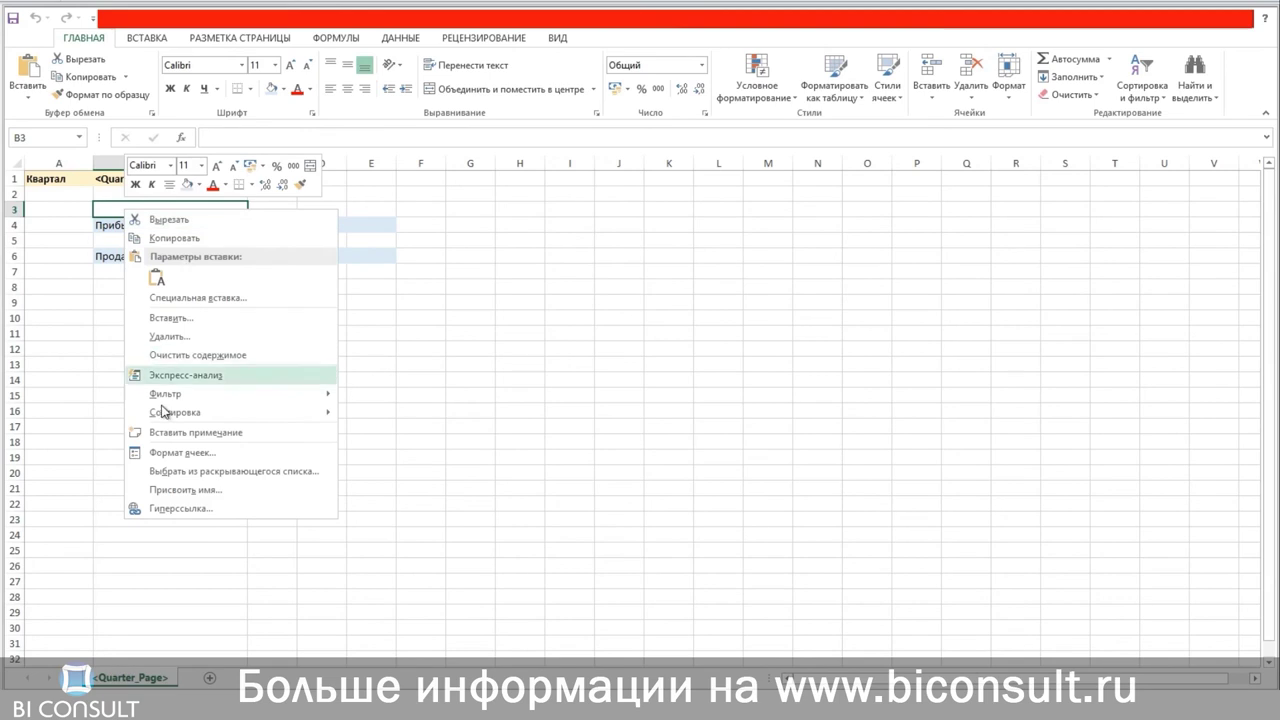
click(171, 319)
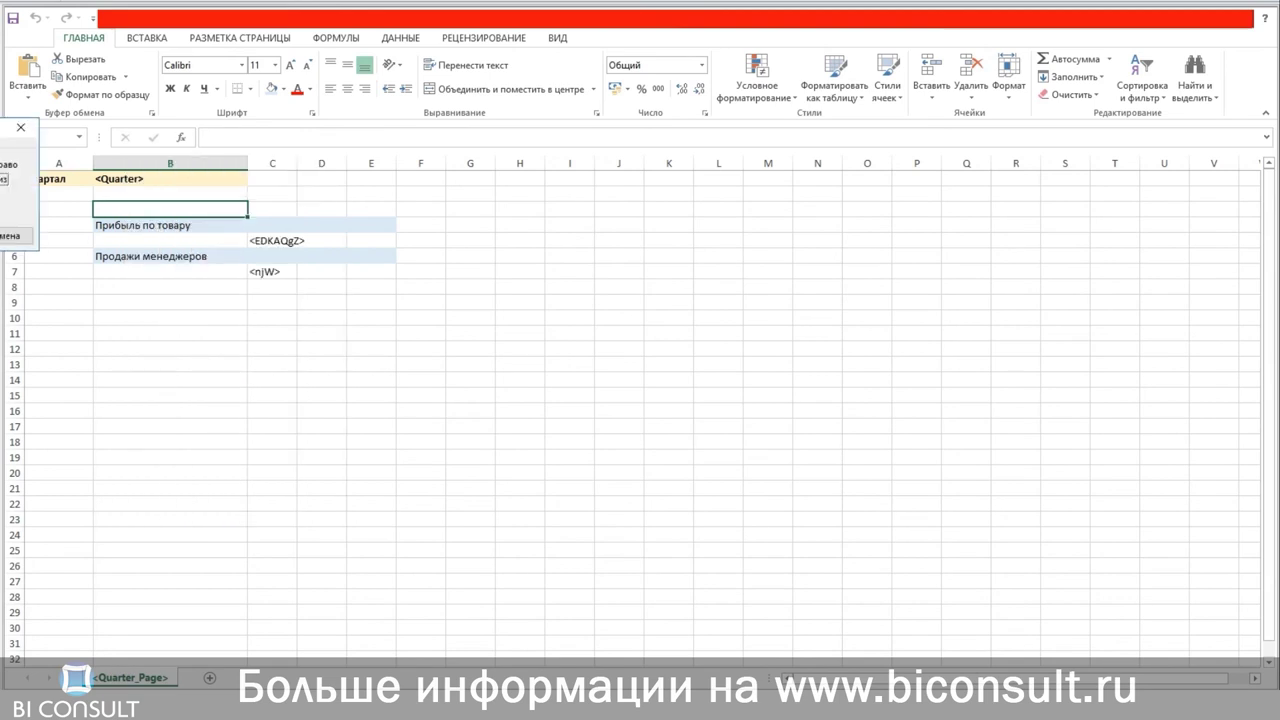
key(Return)
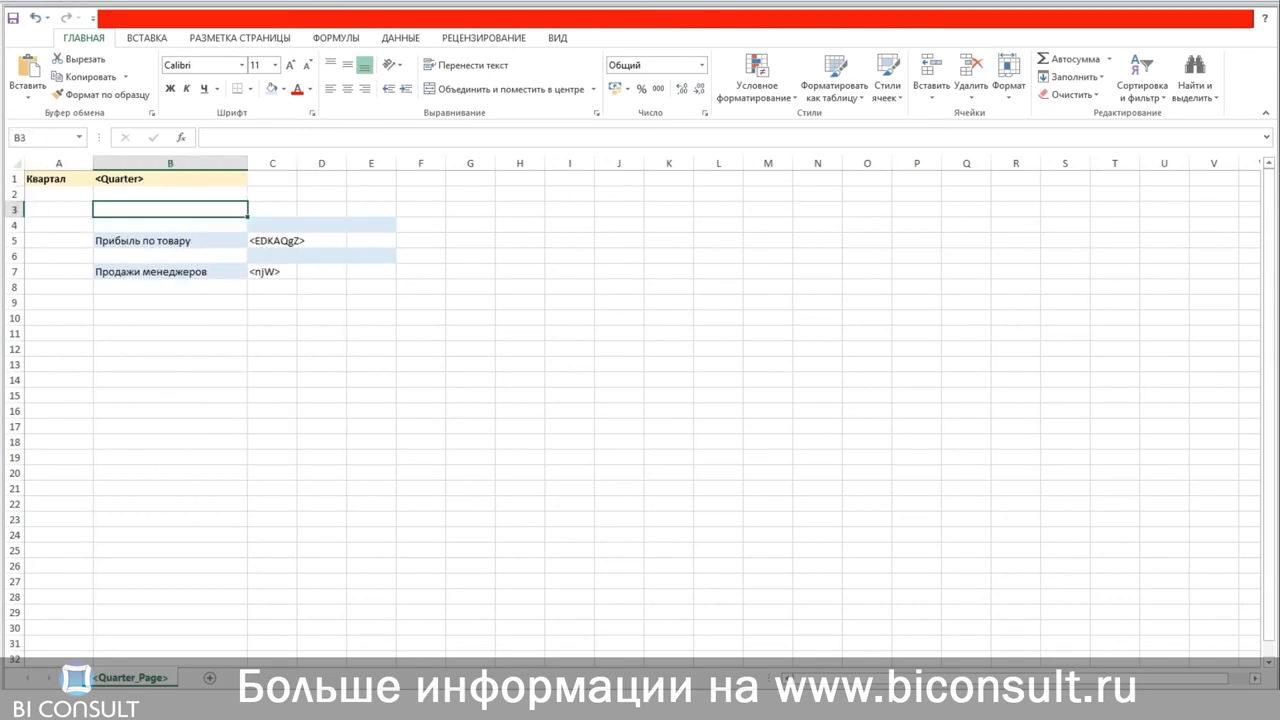
key(ctrl+z)
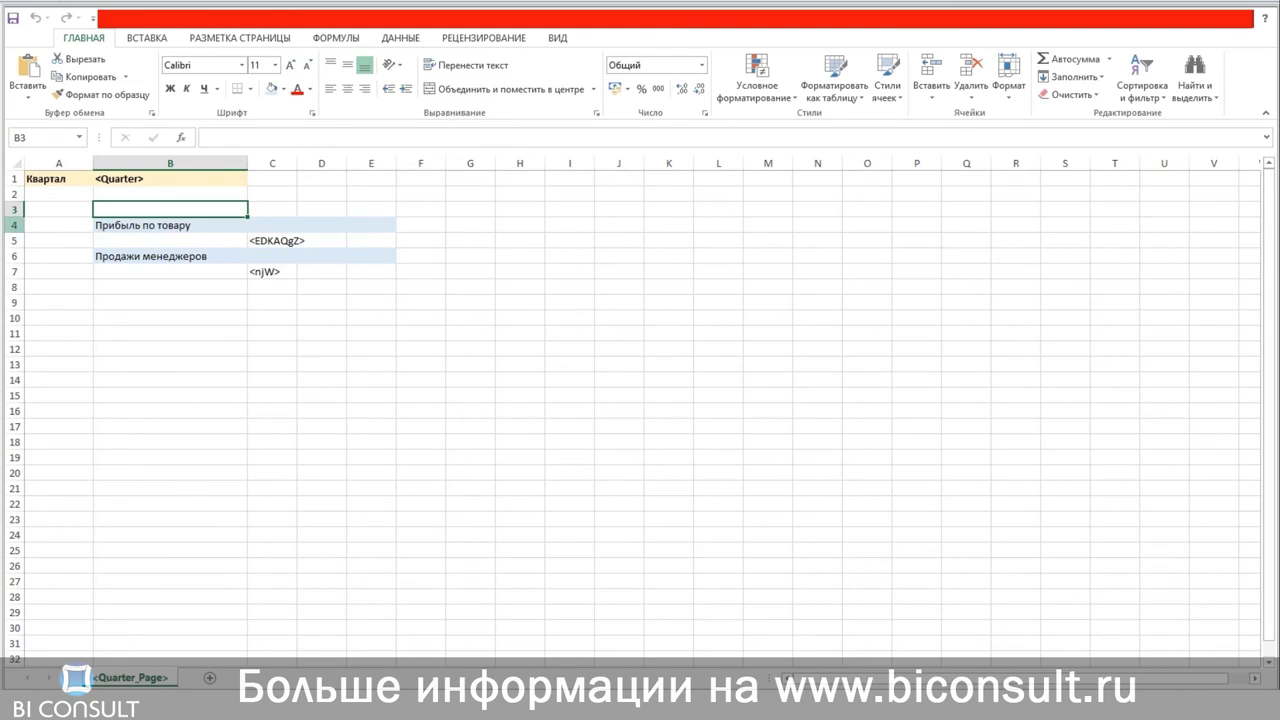
Enter the heading Общие итоги in cell B3 of the template.
double_click(170, 212)
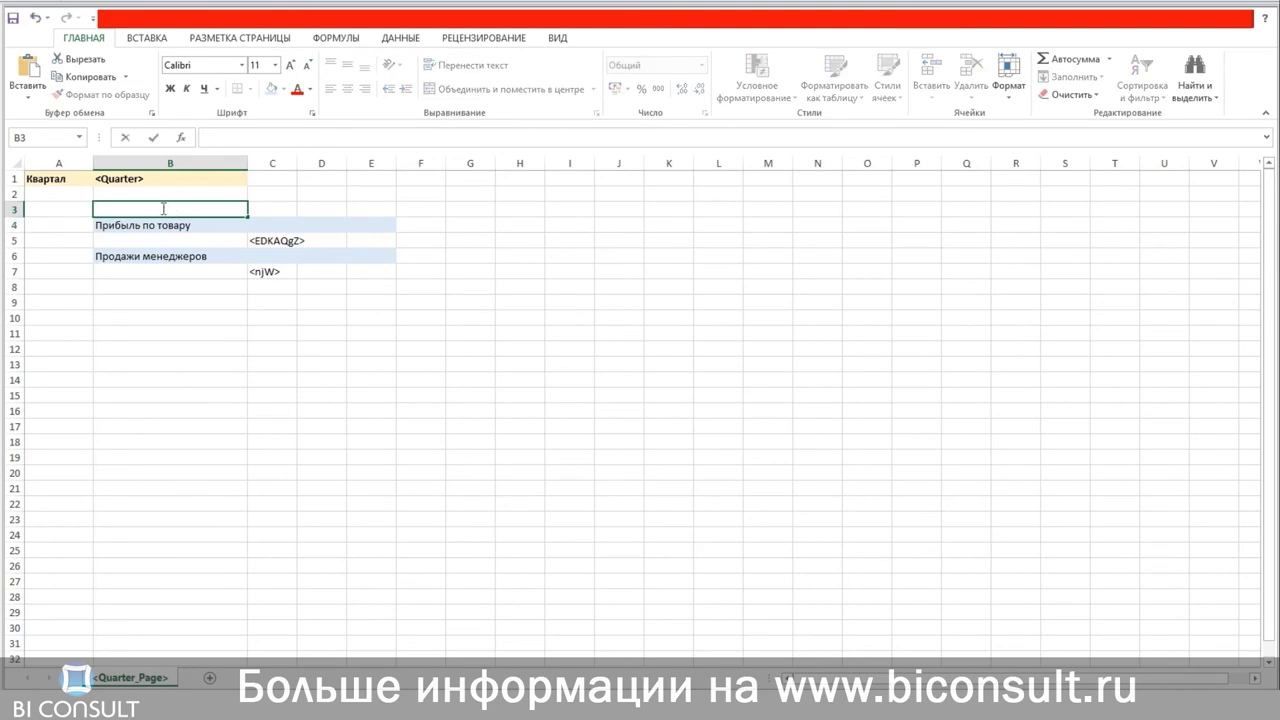
text(Общие итоги)
click(343, 379)
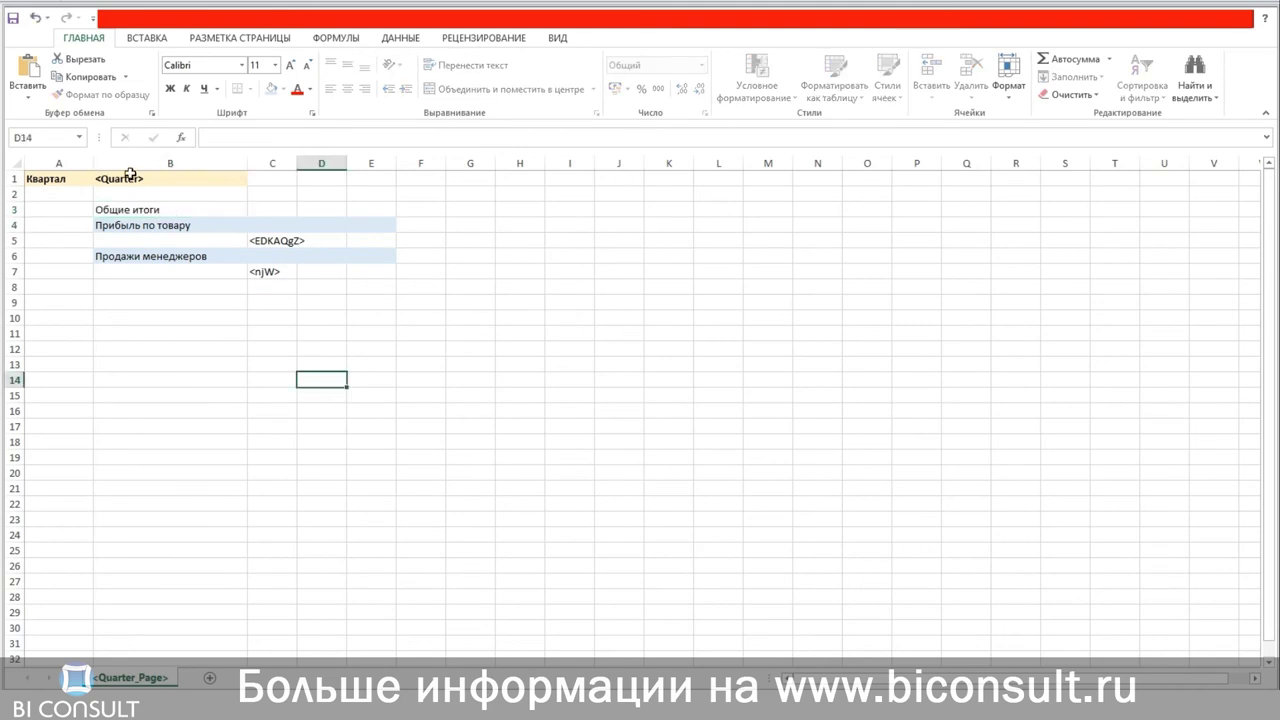
Fill the Общие итоги heading row across B3:E3 with the lightest orange shade.
click(178, 211)
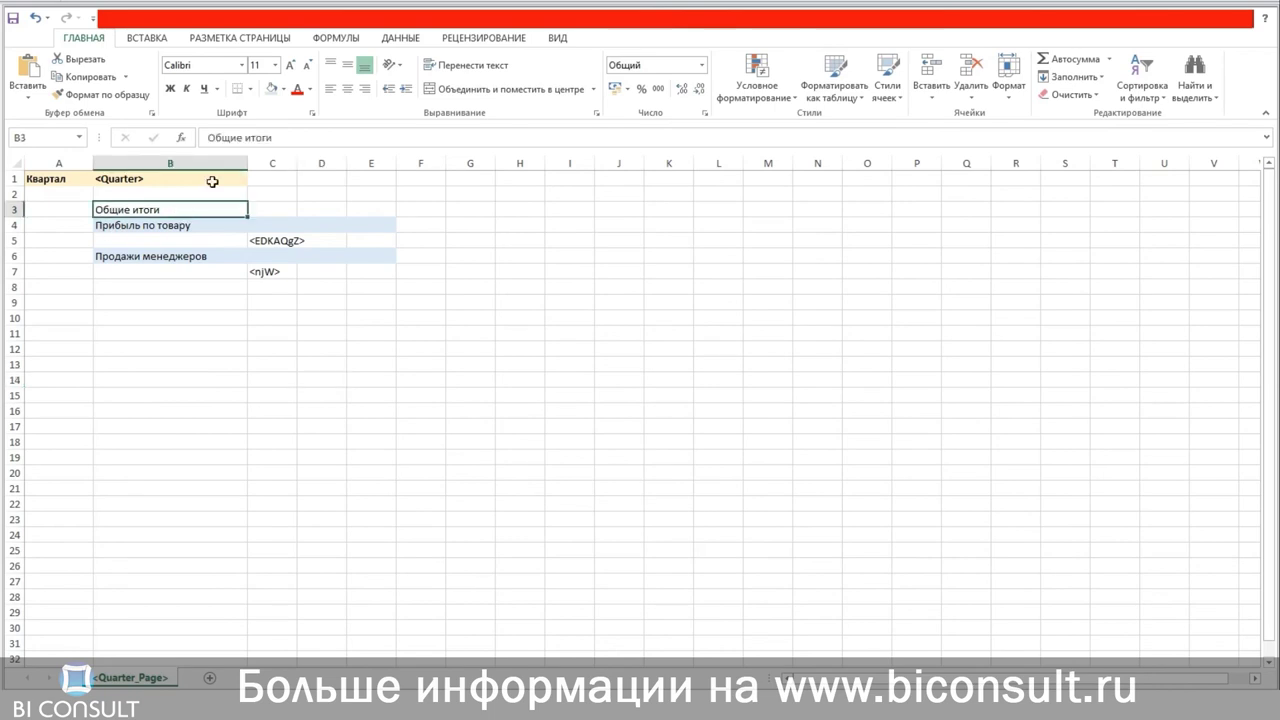
click(337, 209)
drag(380, 209, 144, 209)
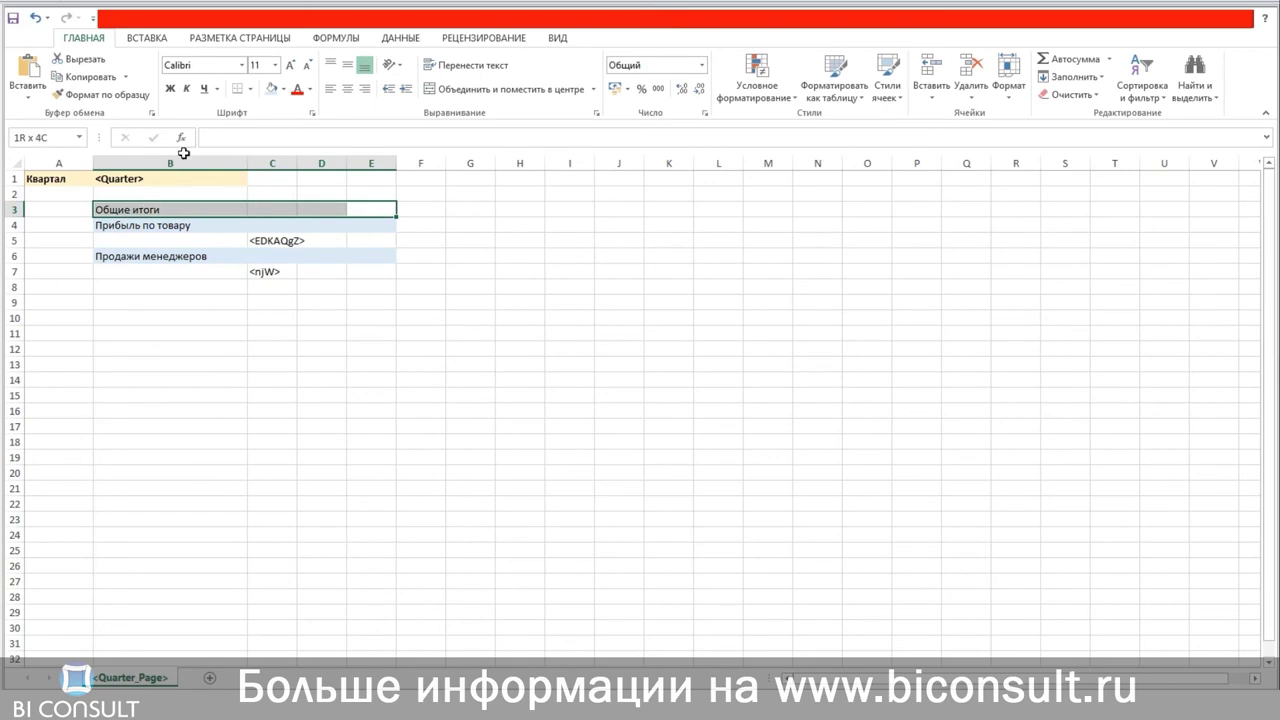
click(284, 89)
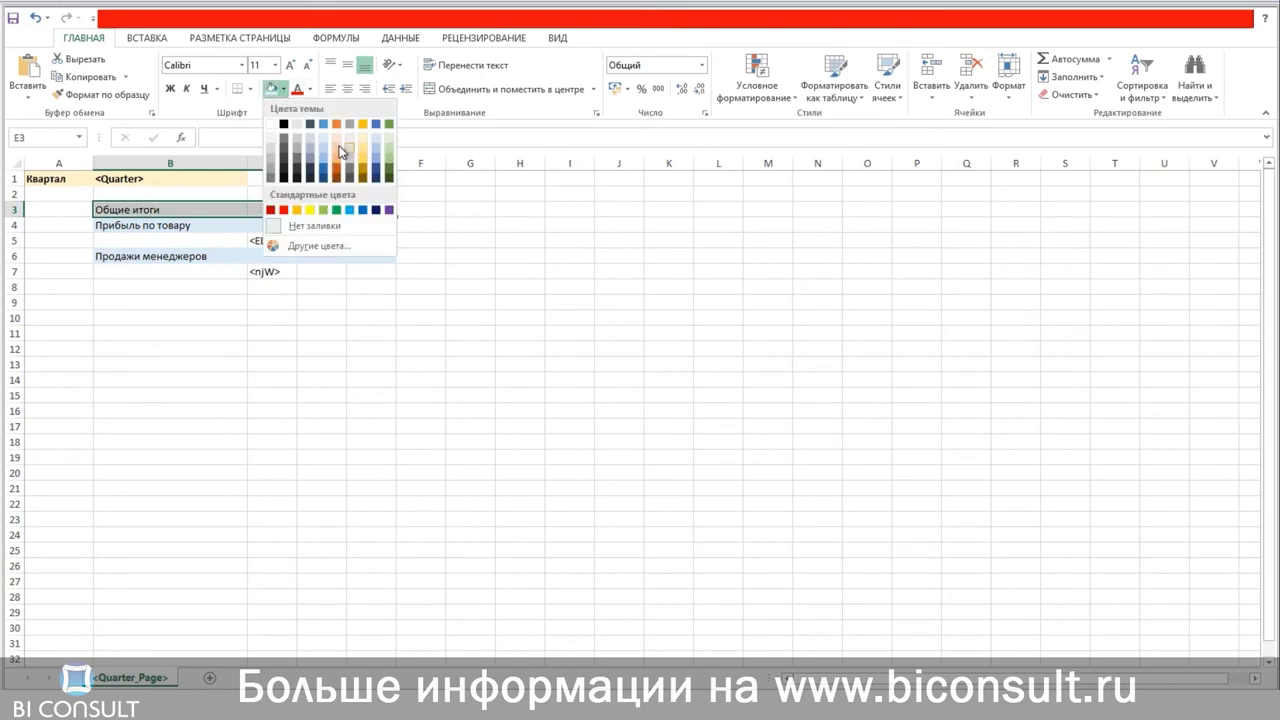
click(338, 140)
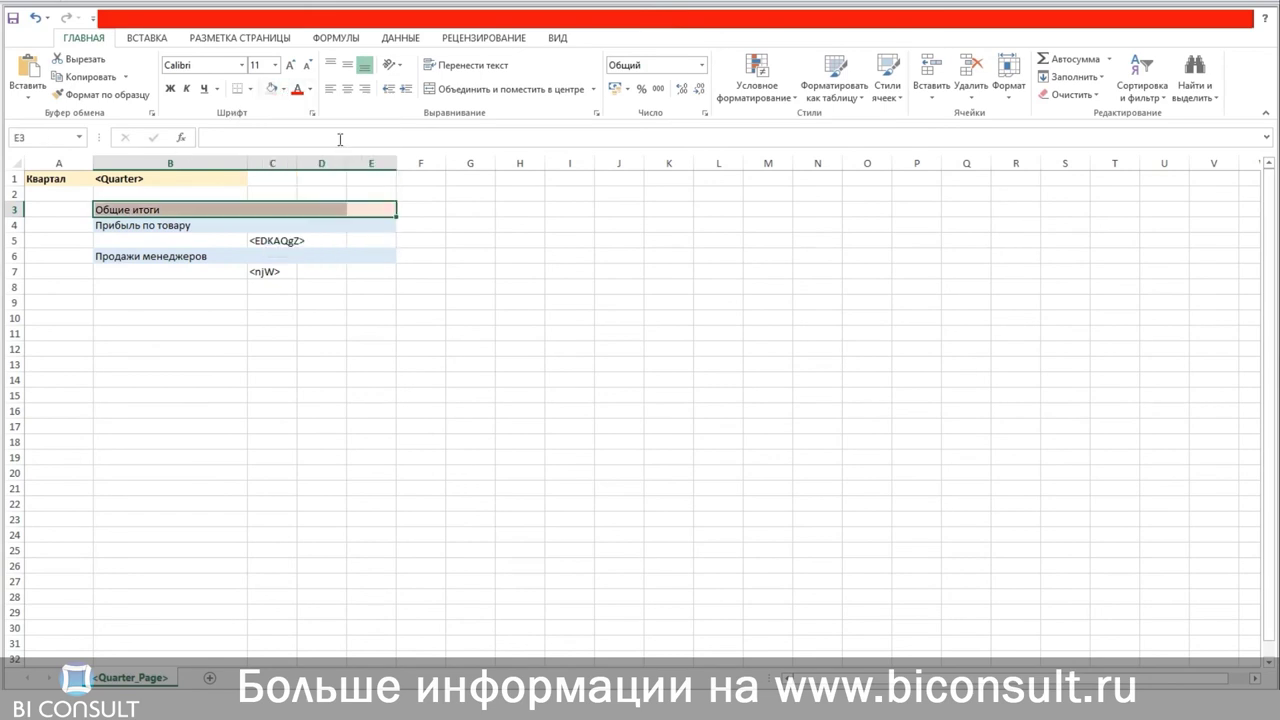
click(512, 298)
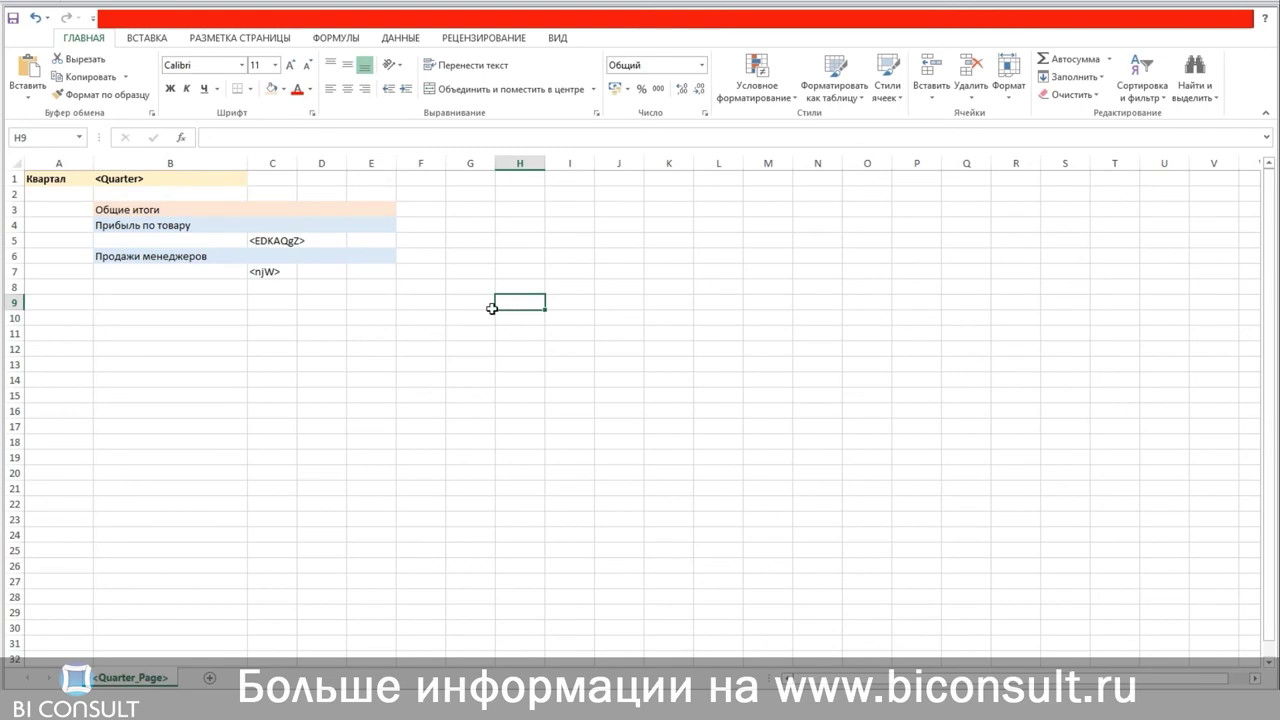
Add Offices.Country from the TestConn connection as a level of the template.
click(143, 296)
click(130, 288)
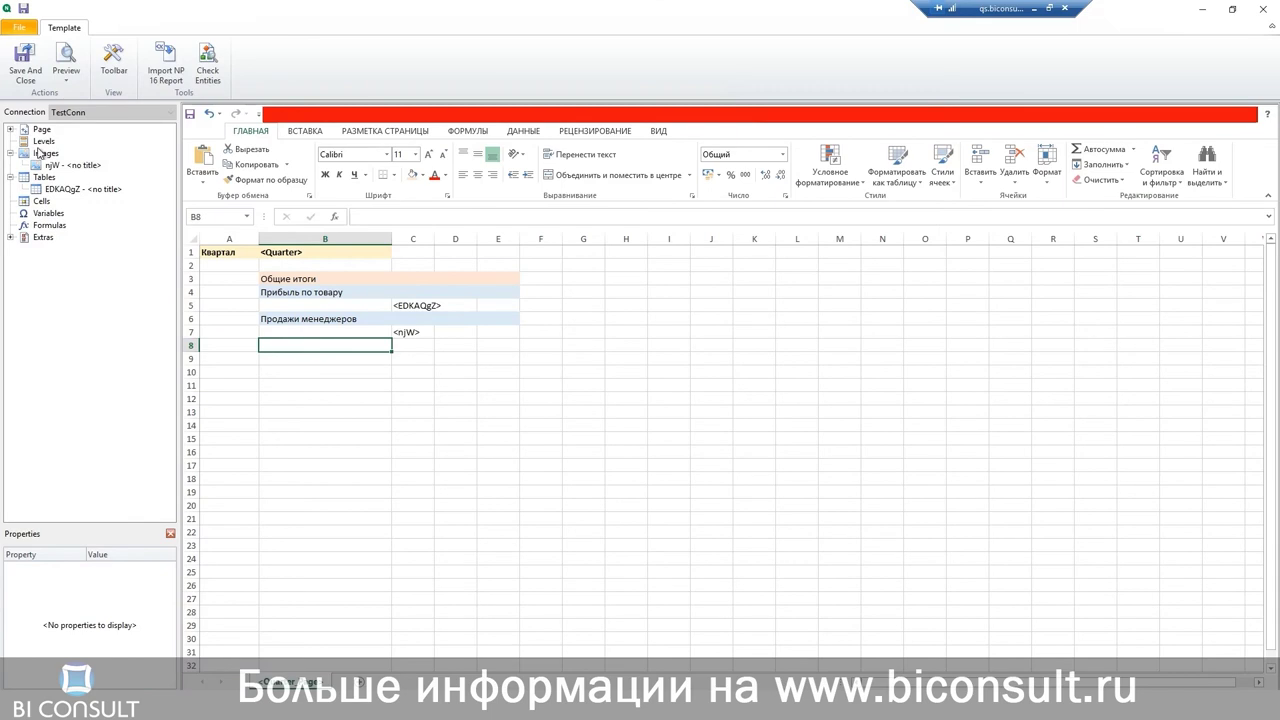
right_click(43, 143)
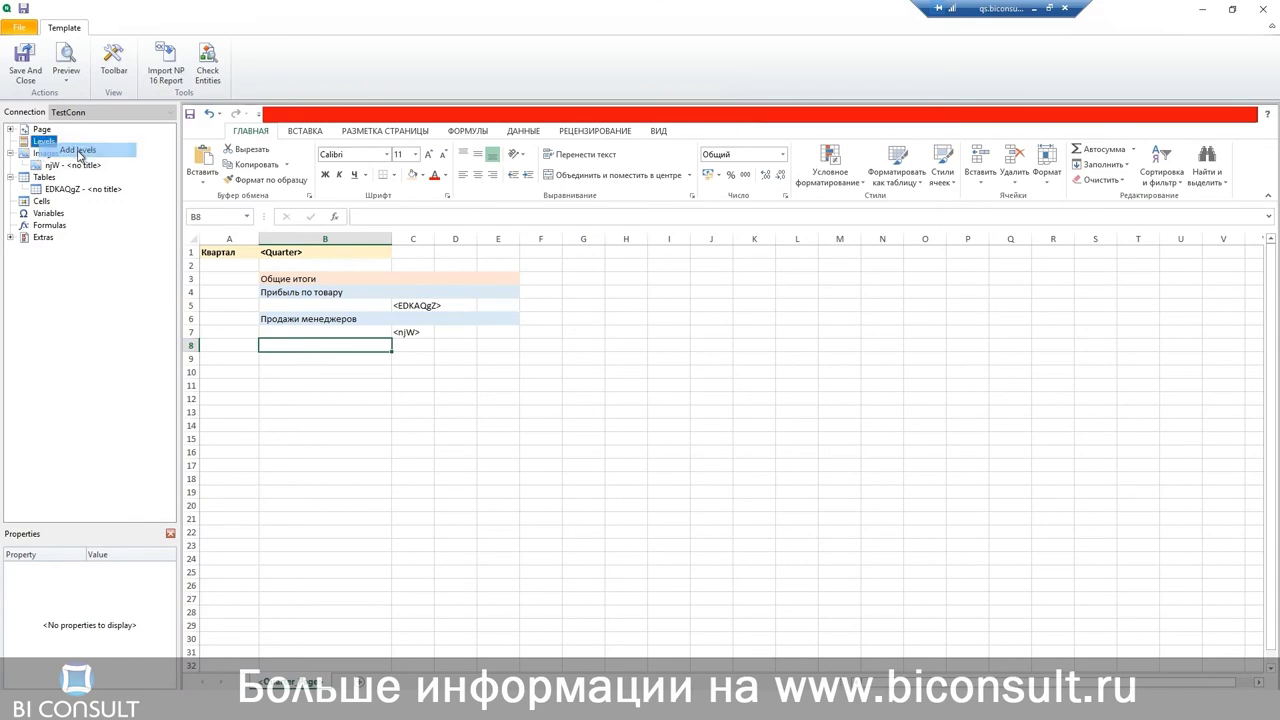
click(79, 151)
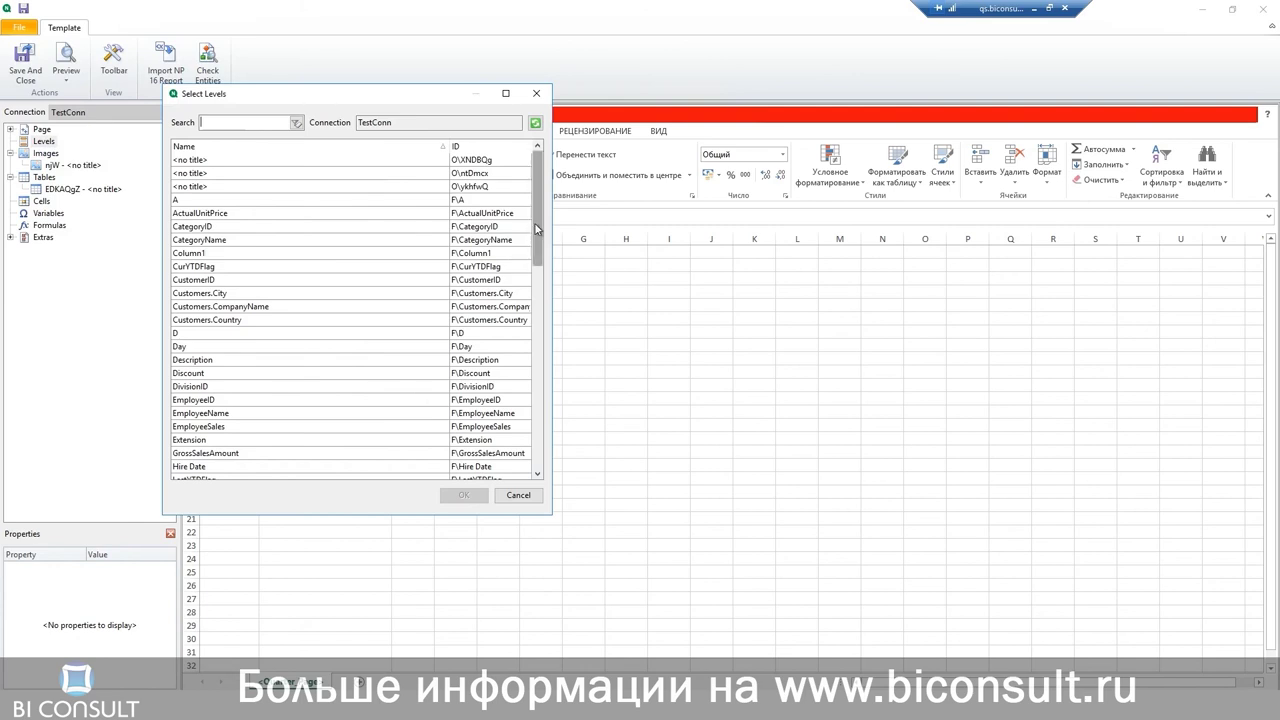
drag(543, 223, 548, 256)
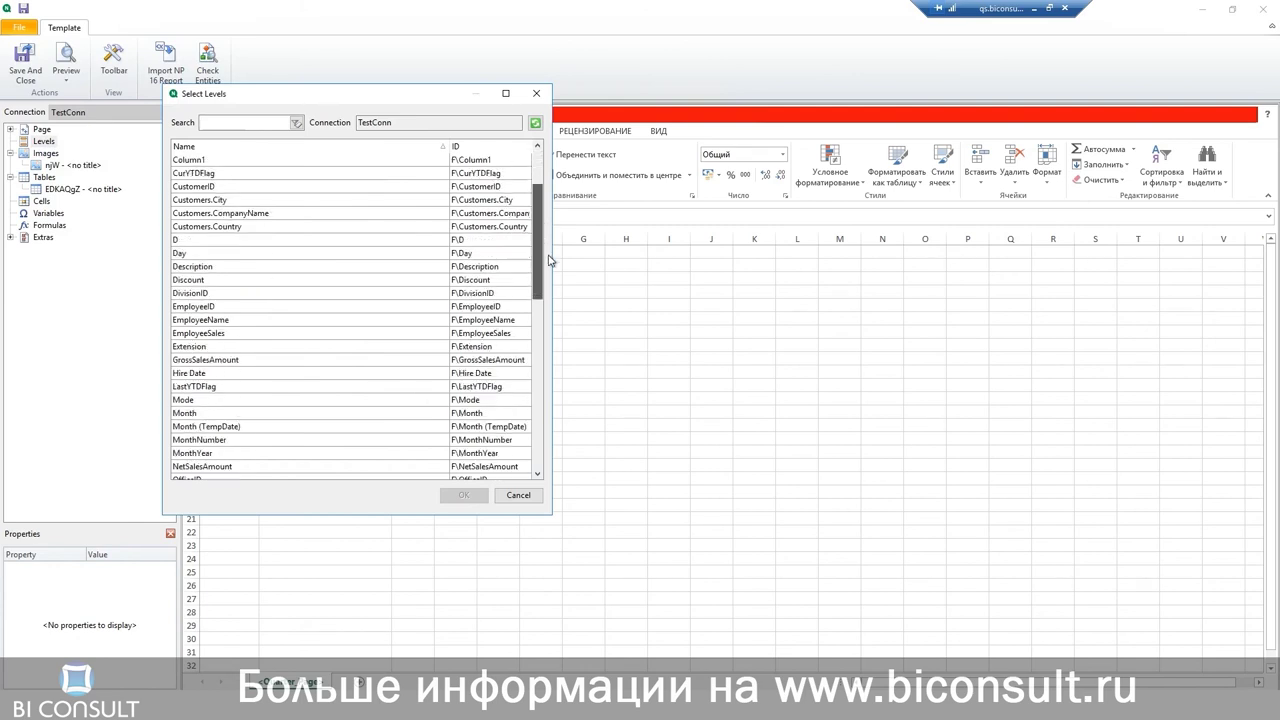
click(541, 397)
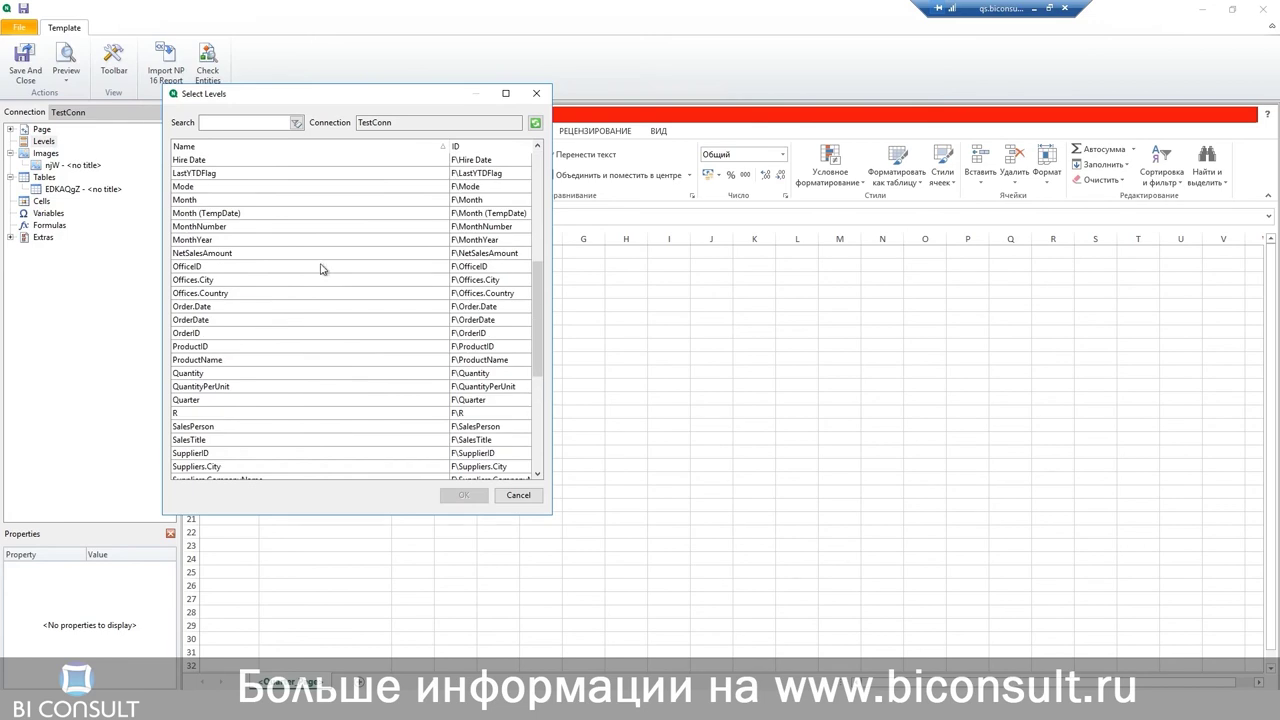
click(197, 297)
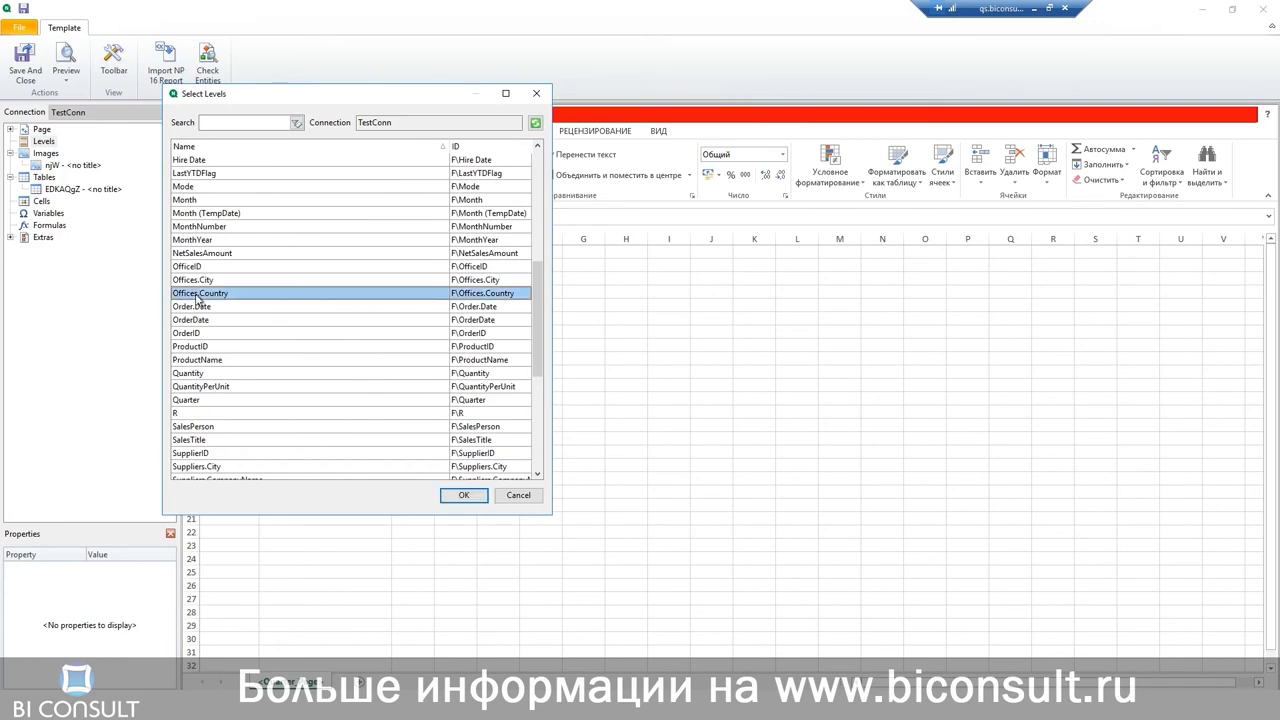
double_click(197, 297)
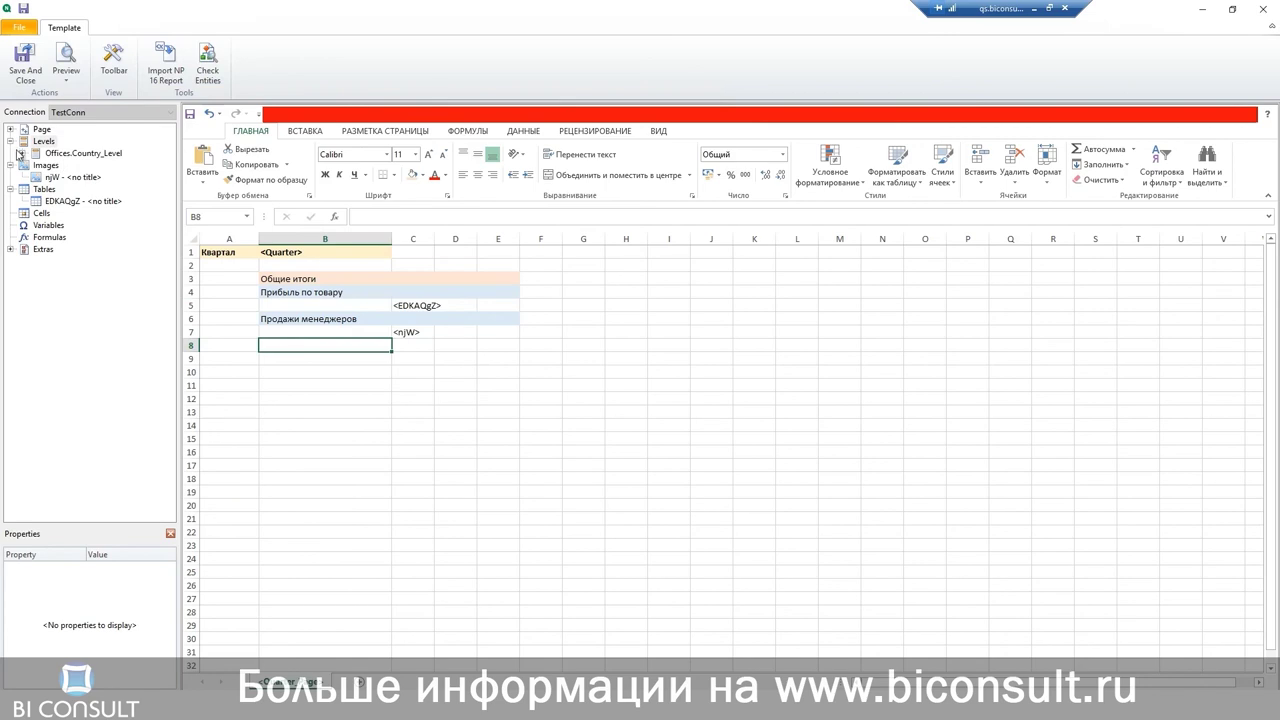
Expand the Offices.Country level and insert its opening and closing tags in cells B10 and B12.
click(22, 154)
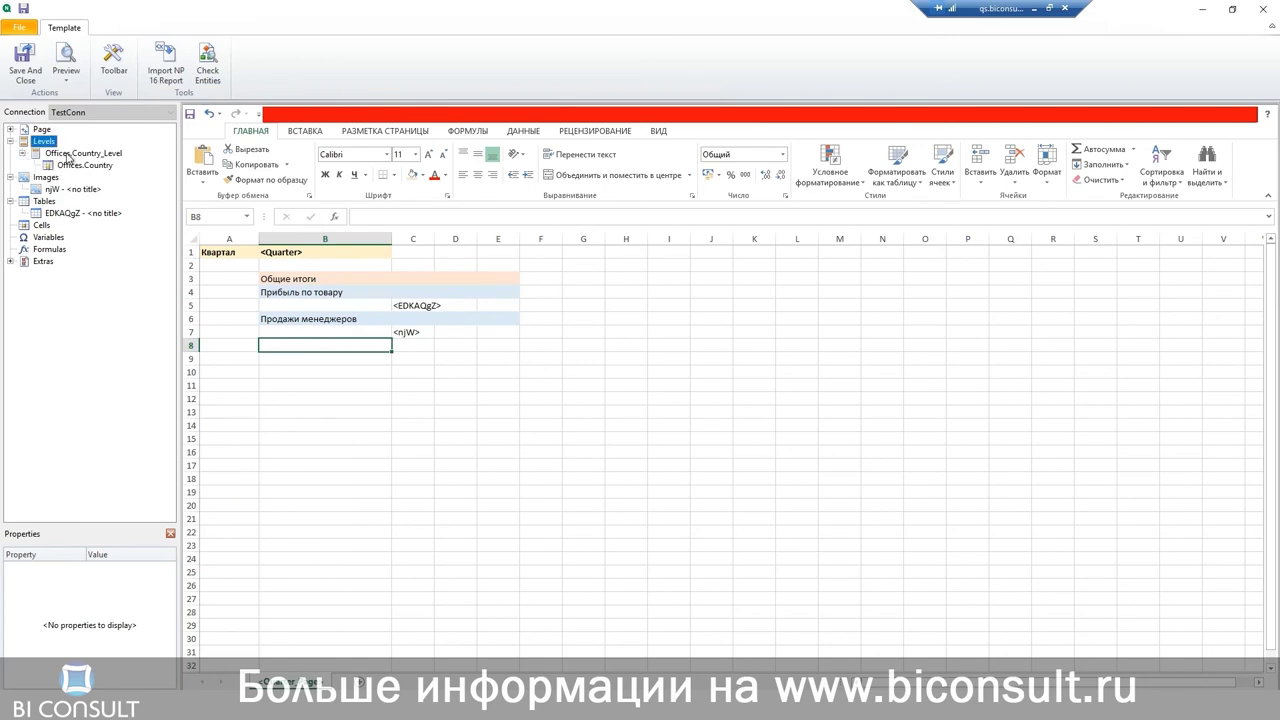
drag(68, 155, 320, 380)
click(312, 465)
click(285, 376)
click(284, 387)
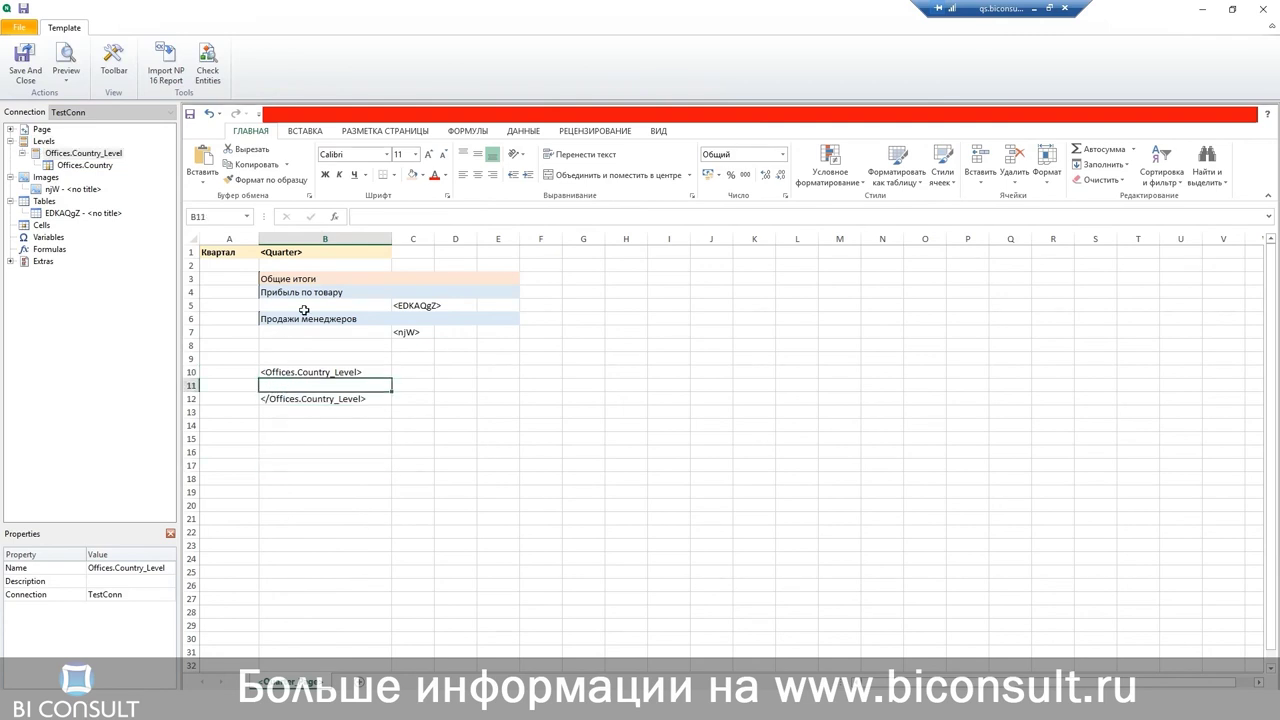
Copy the product profit and manager sales block B4:E8 and paste it from cell B11.
drag(284, 279, 334, 338)
click(330, 358)
drag(283, 297, 498, 345)
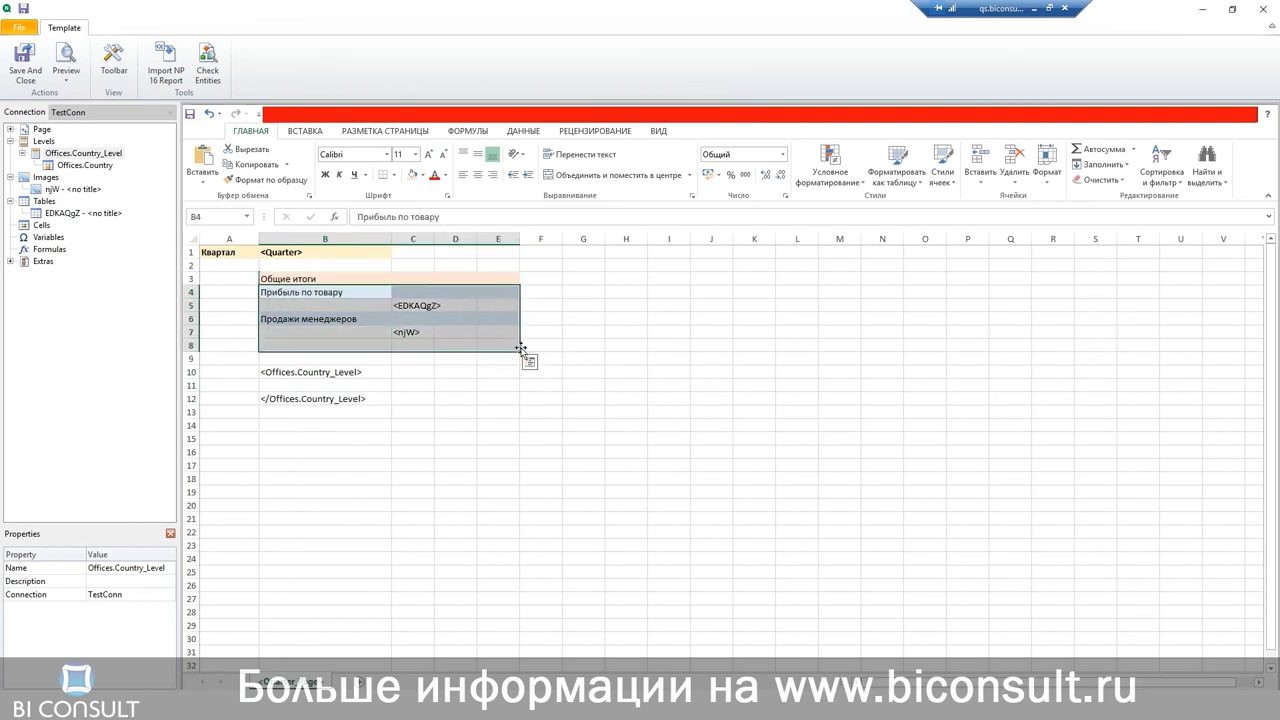
key(ctrl+c)
click(304, 385)
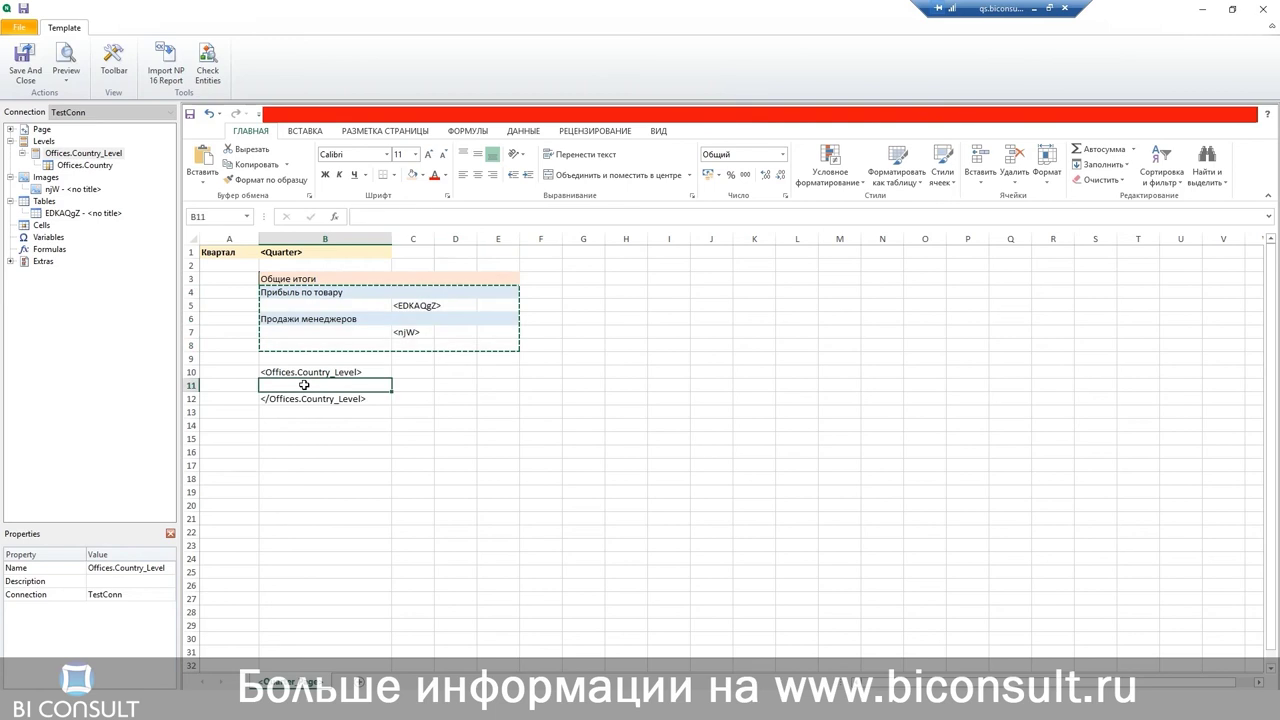
key(ctrl+v)
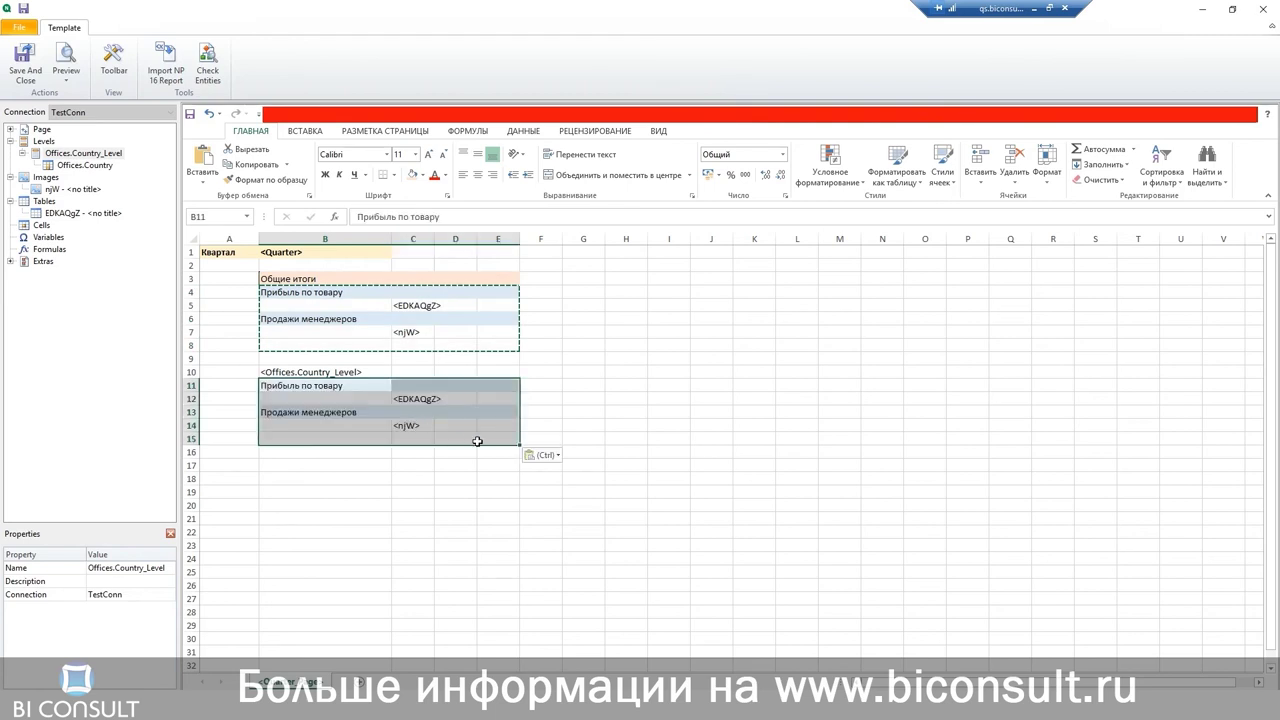
Insert a fresh Offices.Country_Level tag pair at row 19, keeping only its closing tag and moving it to B15 to close the copied block.
click(437, 497)
drag(97, 164, 235, 490)
double_click(371, 492)
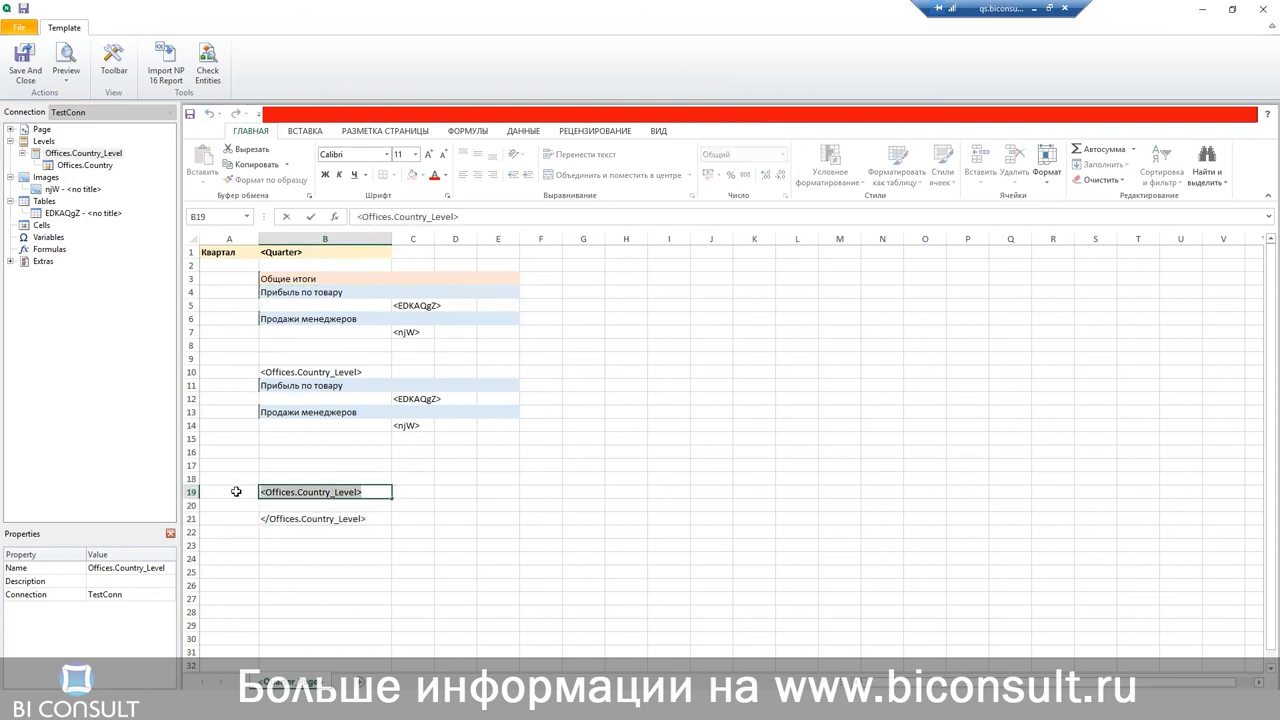
key(Delete)
click(314, 520)
drag(369, 520, 257, 519)
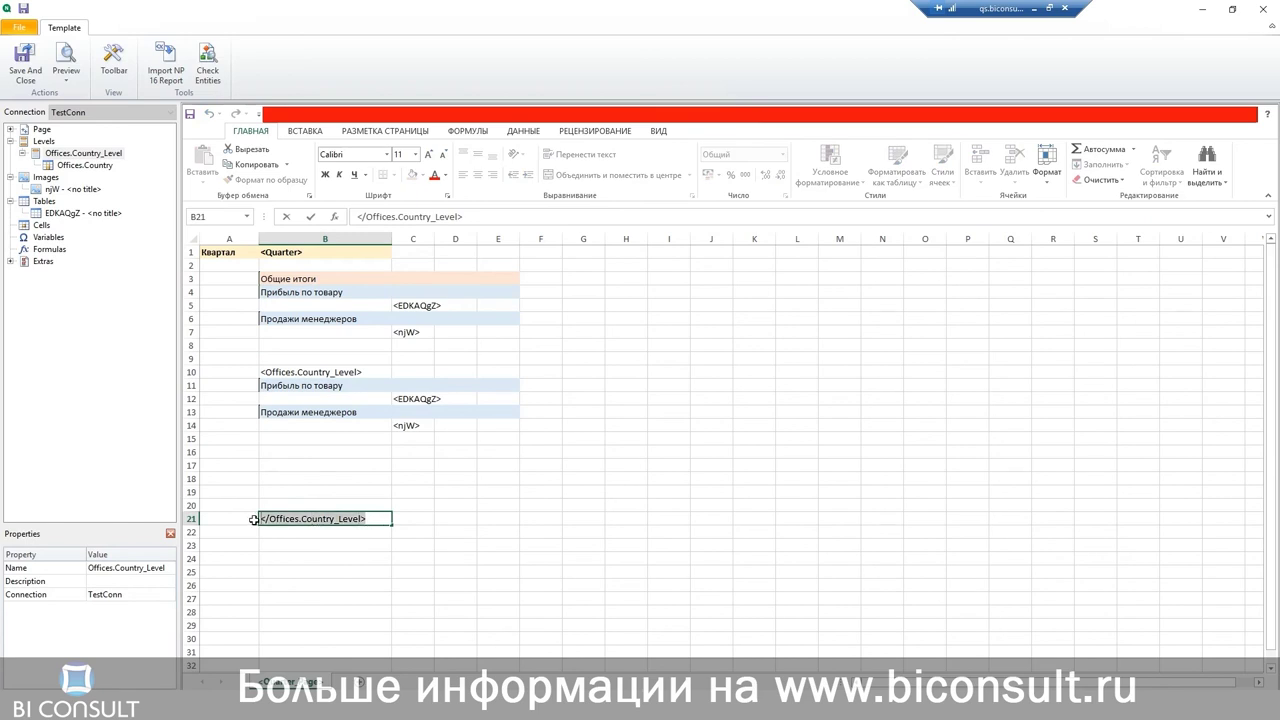
key(Delete)
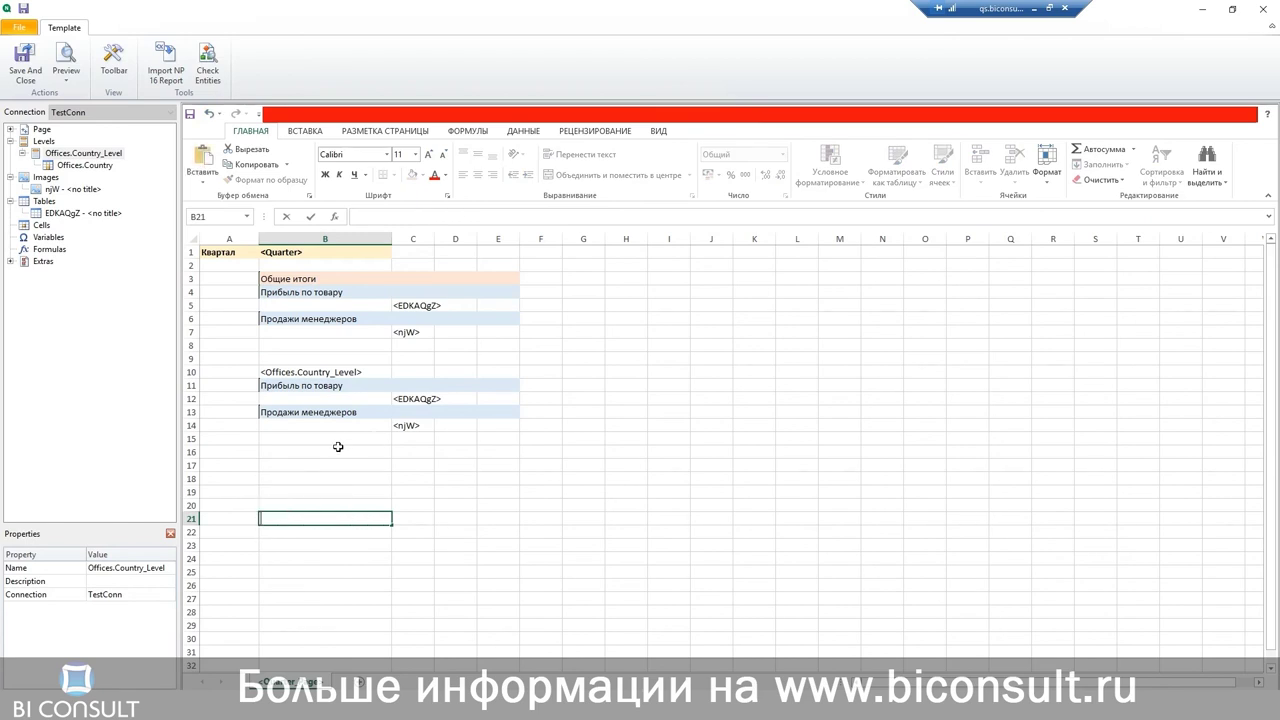
click(335, 442)
key(ctrl+v)
click(503, 530)
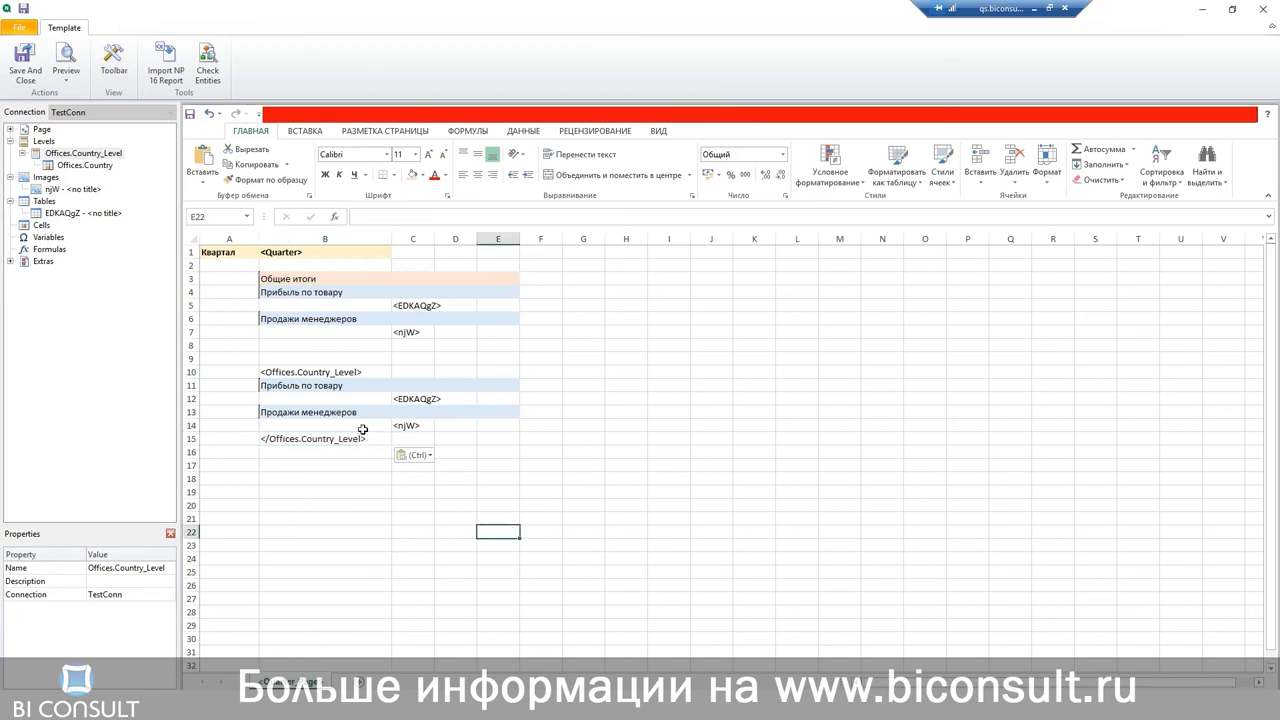
Move the opening Offices.Country_Level tag from B10 up to B9.
drag(296, 388, 509, 439)
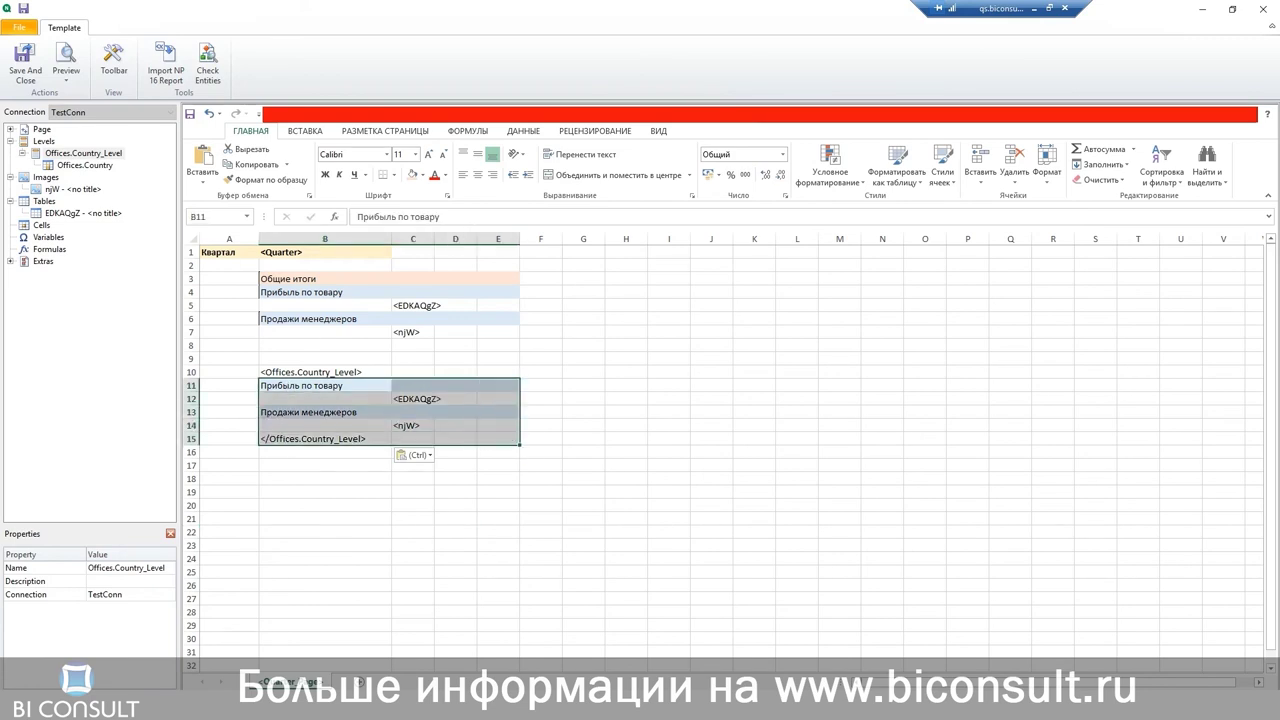
click(502, 403)
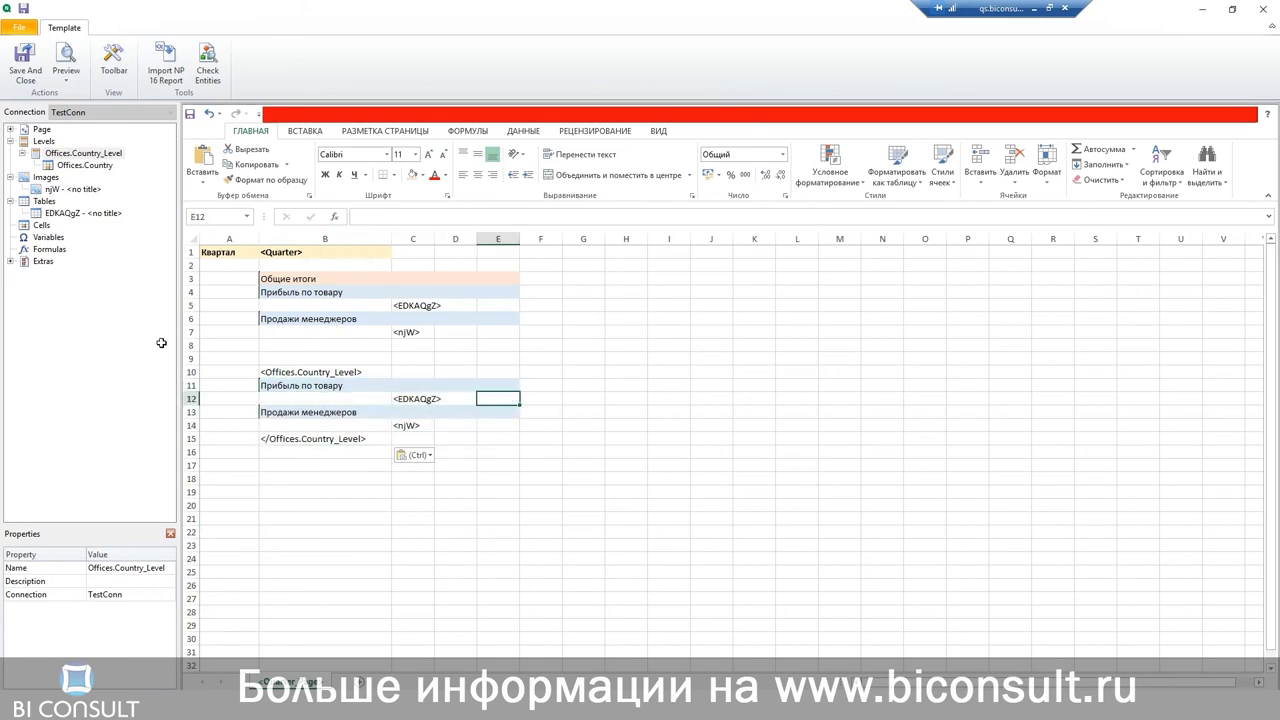
click(333, 372)
double_click(333, 372)
drag(357, 372, 235, 378)
key(ctrl+x)
click(290, 356)
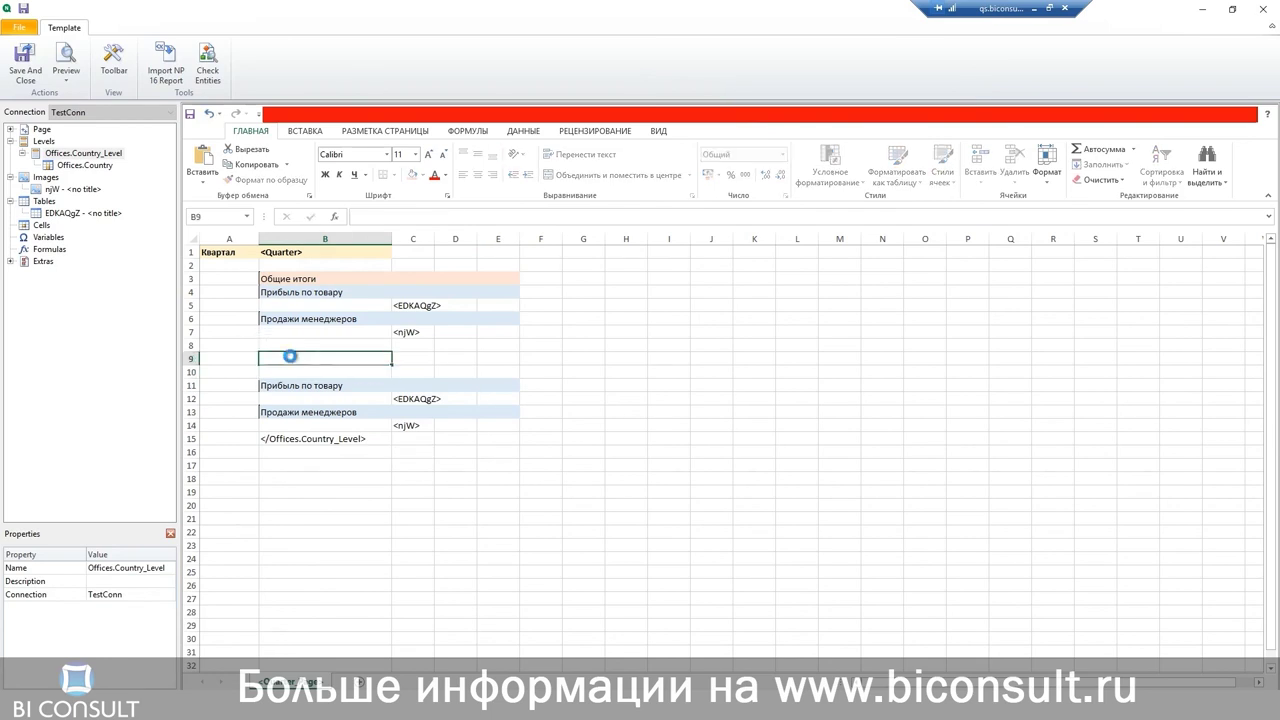
key(ctrl+v)
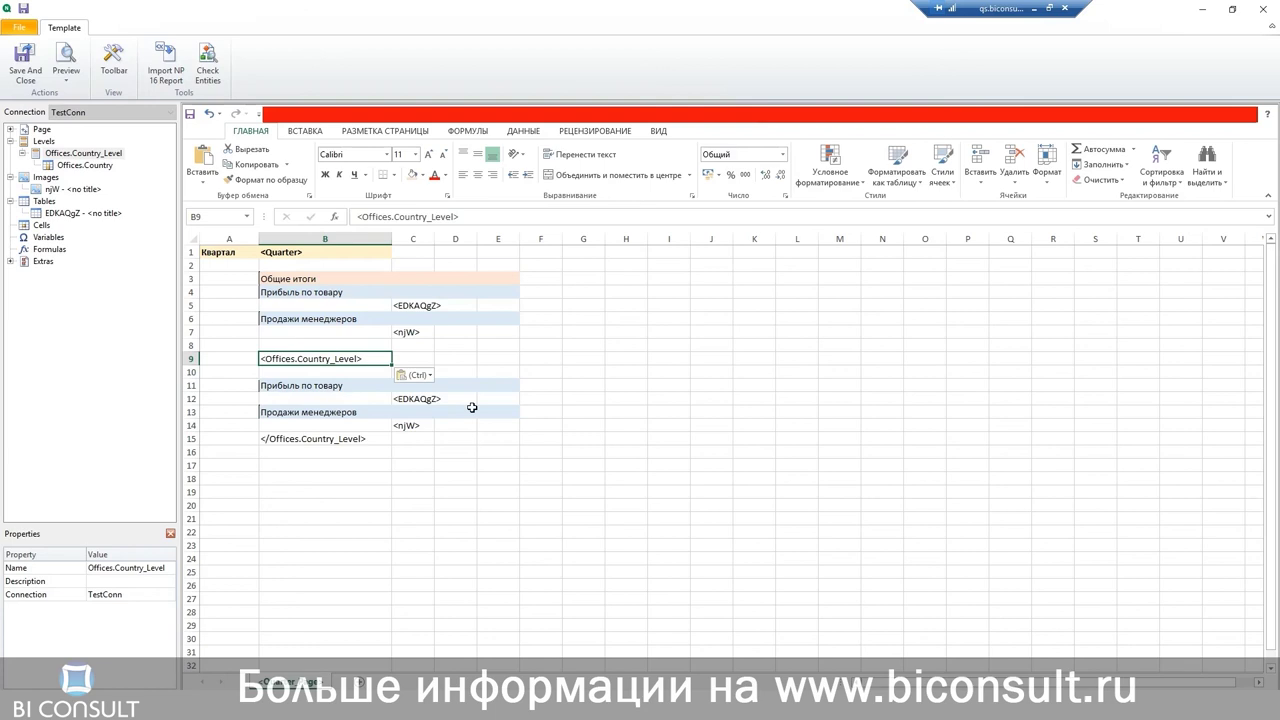
Insert the Offices.Country field in cell B10 inside the country level.
click(356, 371)
drag(55, 168, 286, 380)
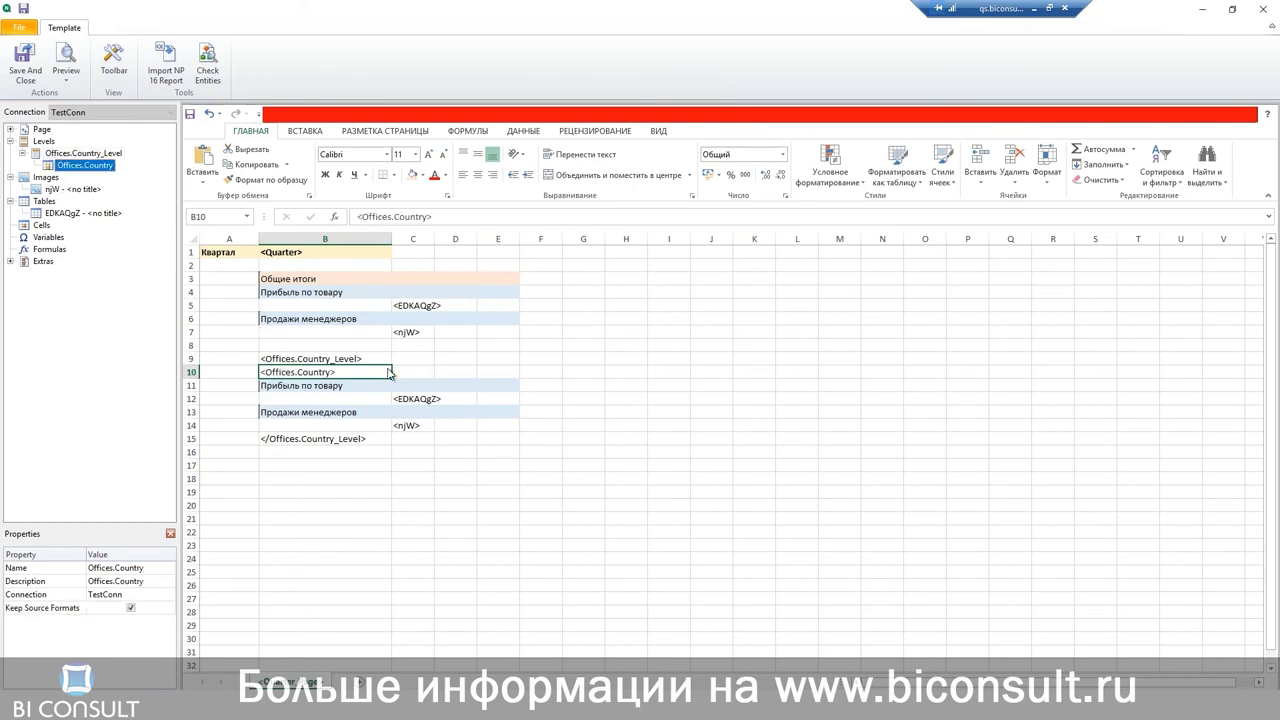
click(710, 362)
Fill the Offices.Country cell B10 with a medium orange shade, darker than the Общие итоги heading.
click(331, 370)
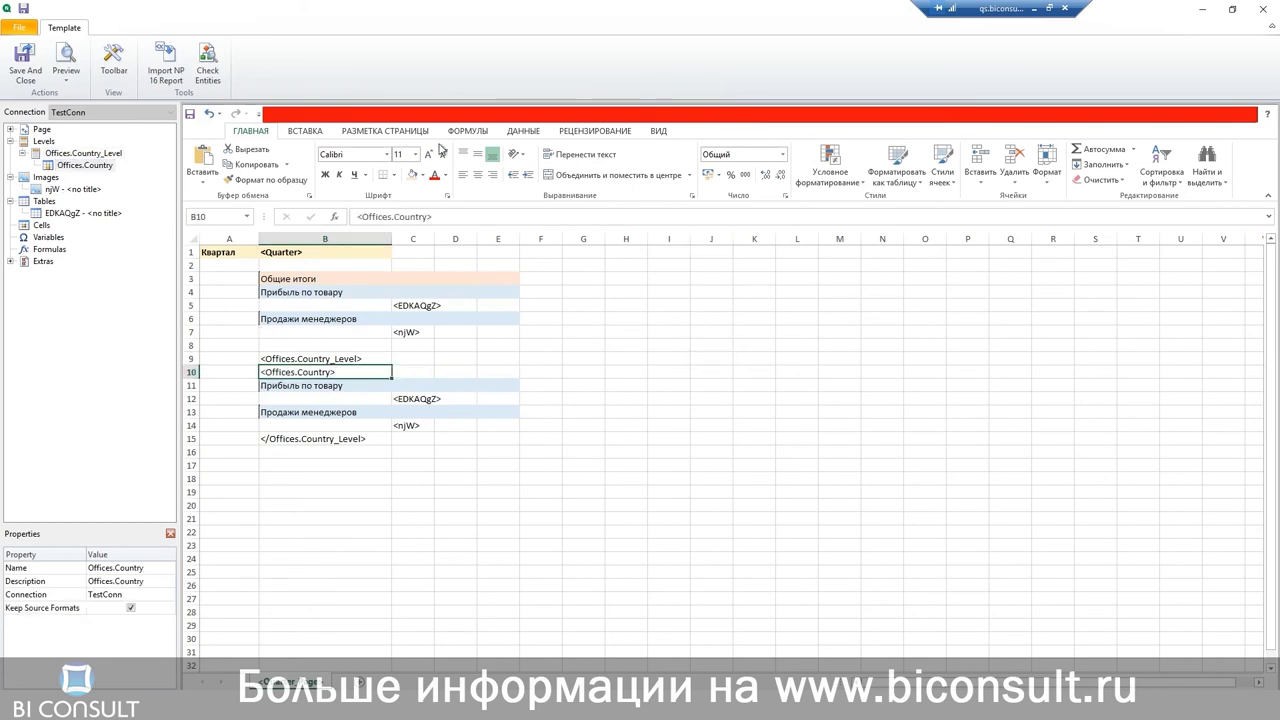
click(414, 176)
click(612, 345)
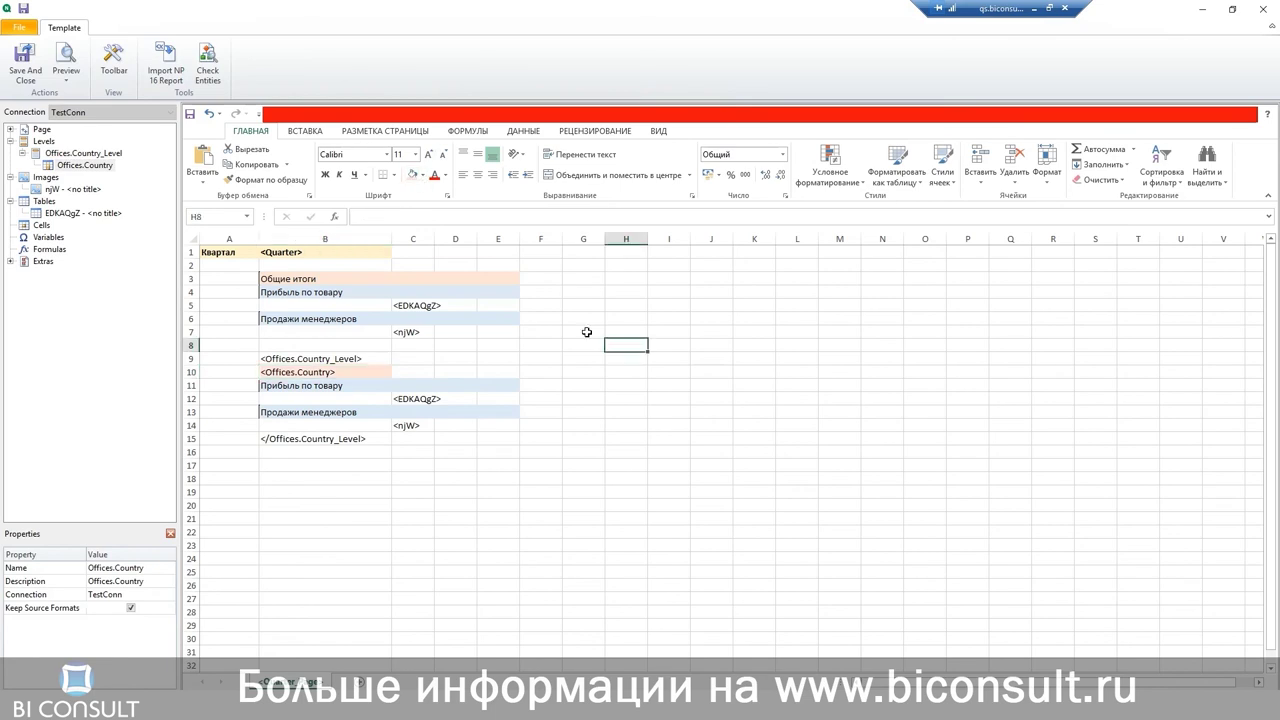
click(424, 176)
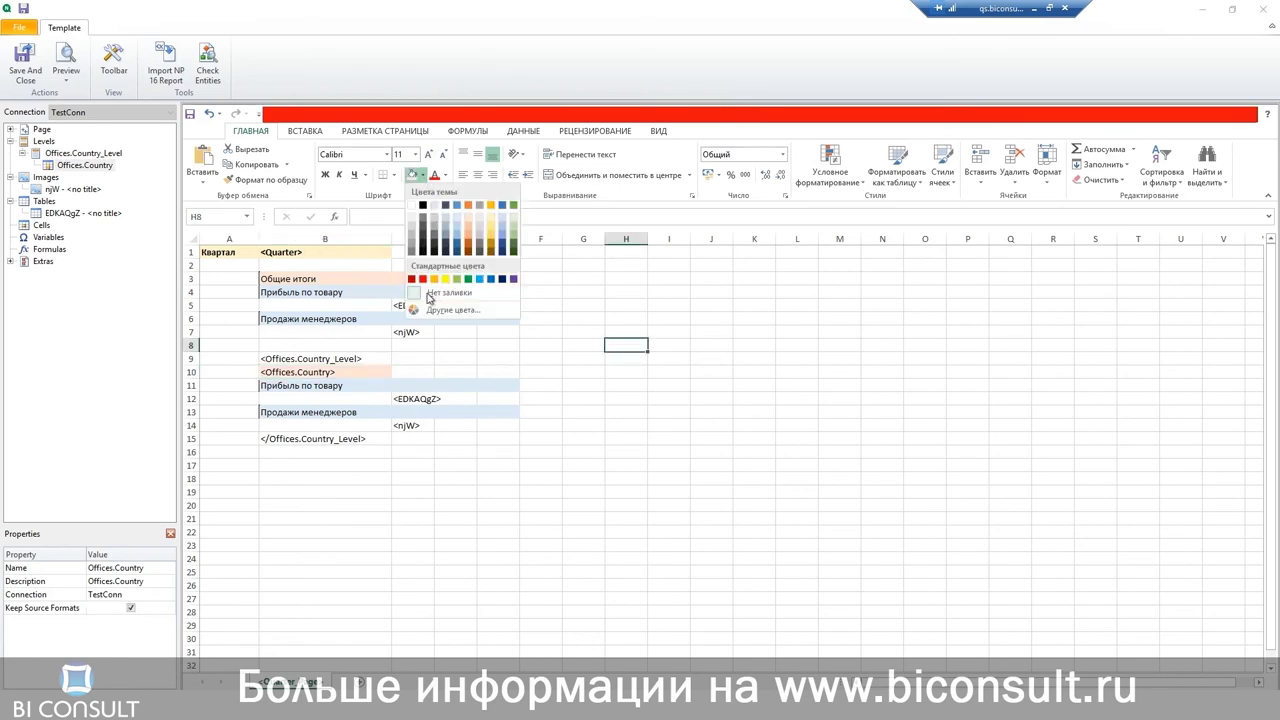
click(338, 375)
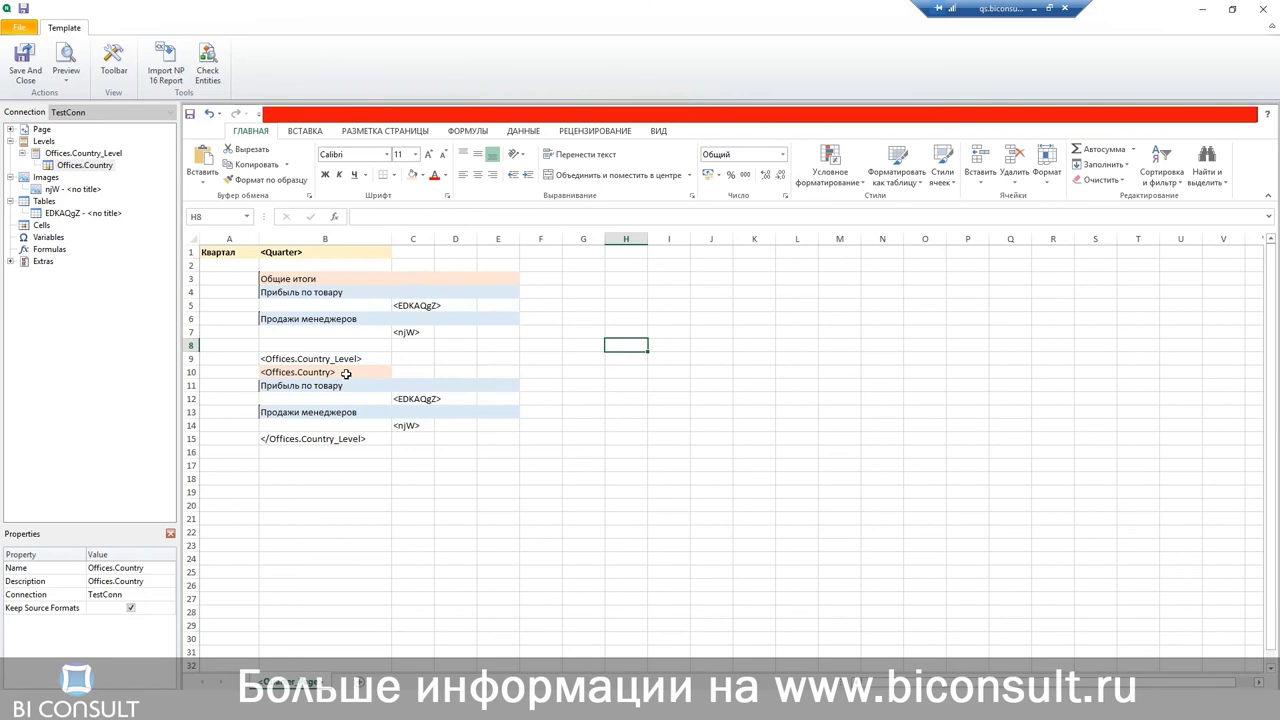
click(342, 373)
click(423, 178)
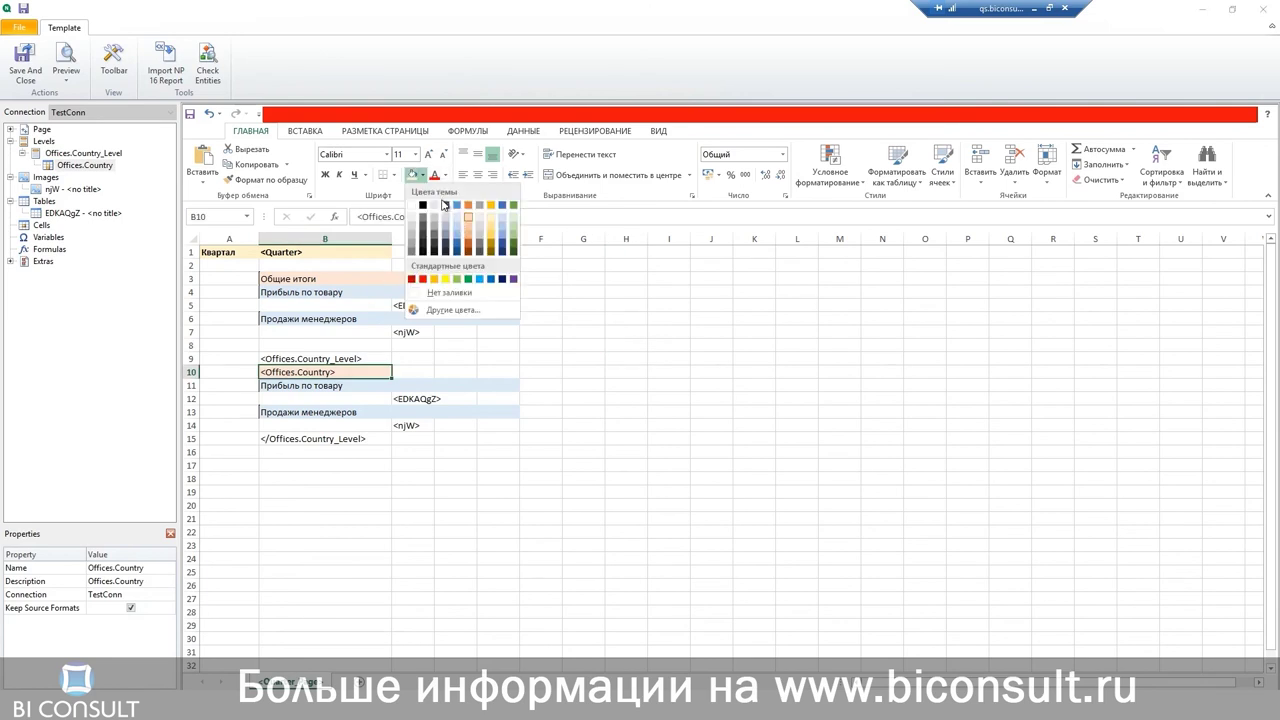
click(496, 237)
drag(620, 307, 620, 318)
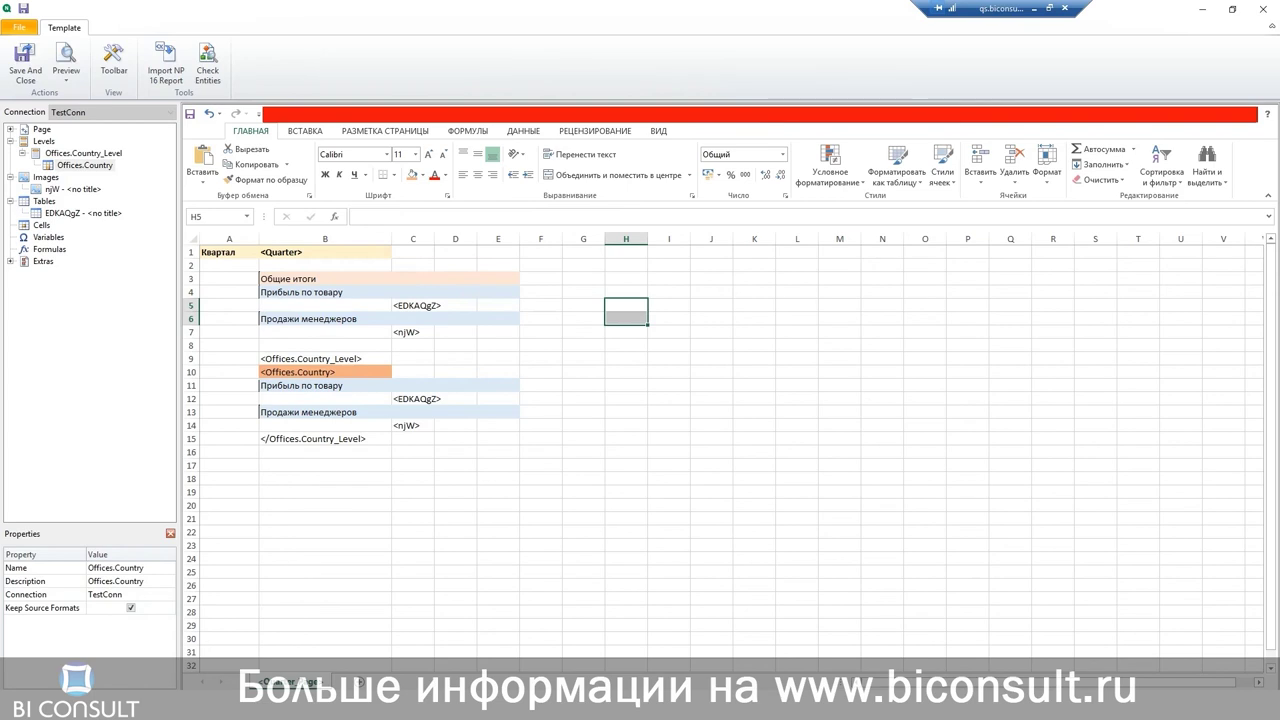
Preview the template with the country level and open ExcelReport2020.xlsx on its first quarter sheet.
click(65, 72)
click(79, 97)
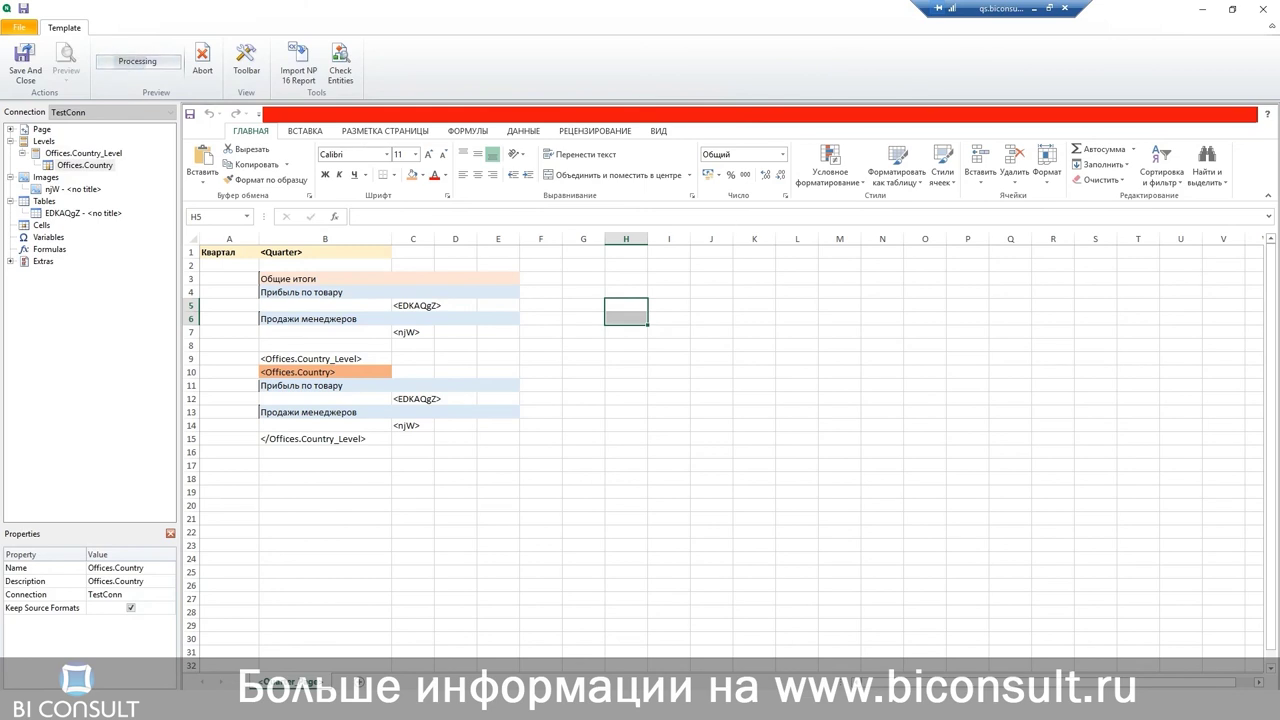
double_click(88, 163)
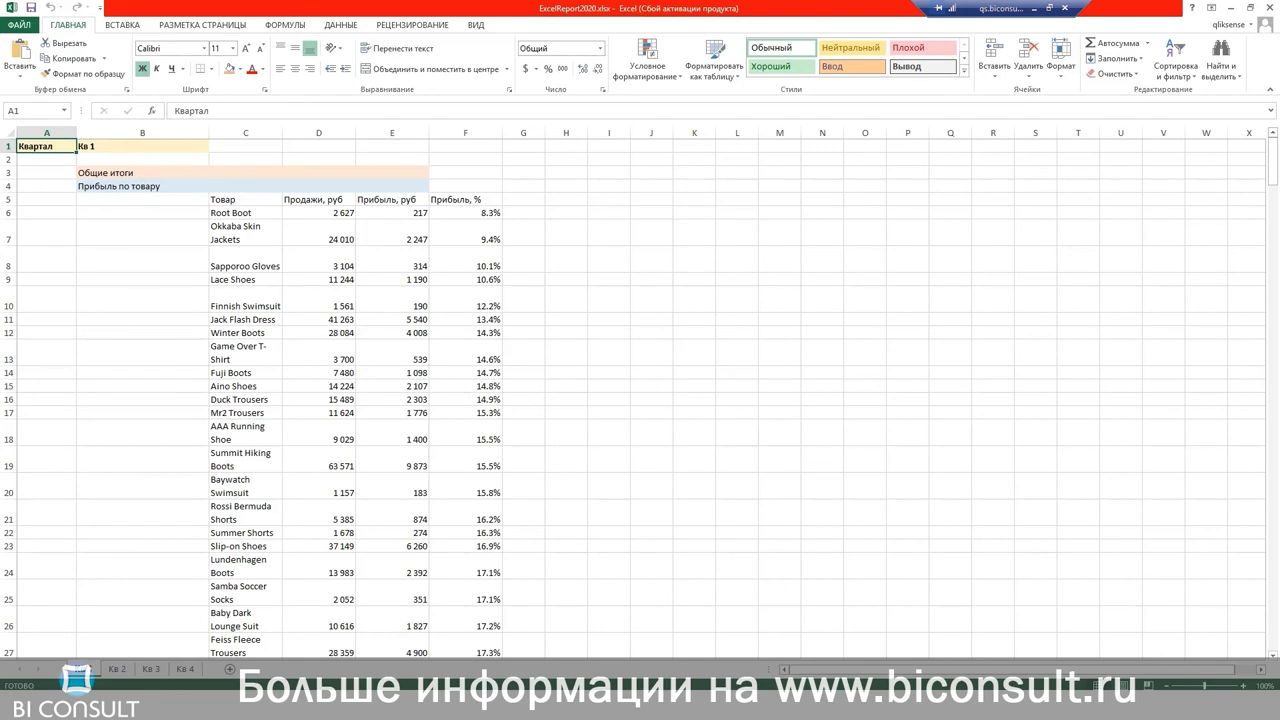
click(822, 352)
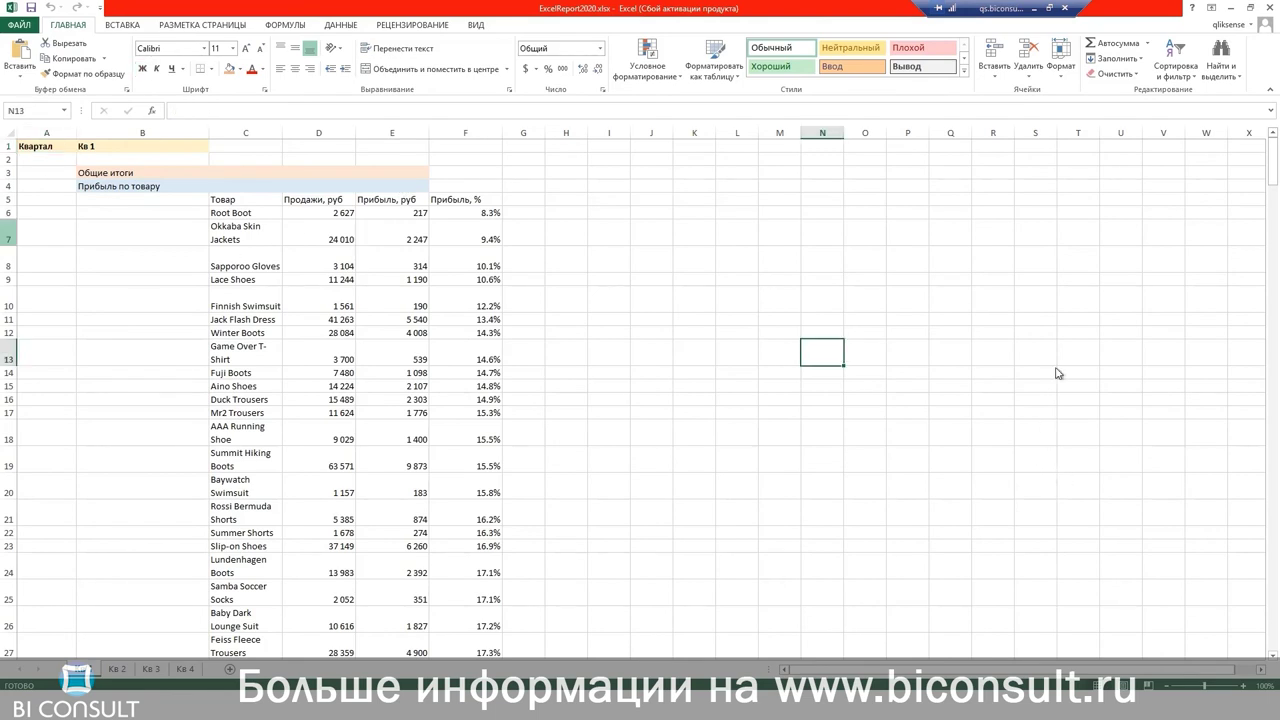
Examine the overall totals and the per-country tables and charts throughout the first quarter sheet of ExcelReport2020.xlsx.
click(955, 305)
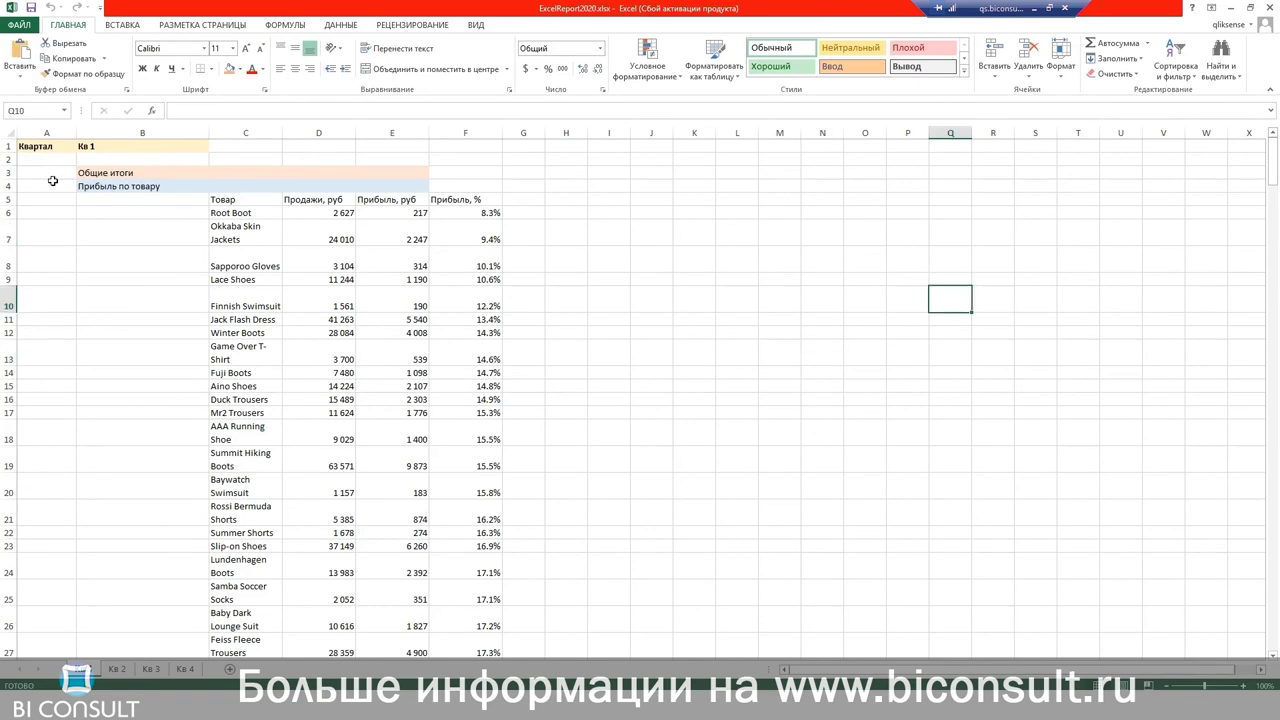
scroll(813, 297, down, 20)
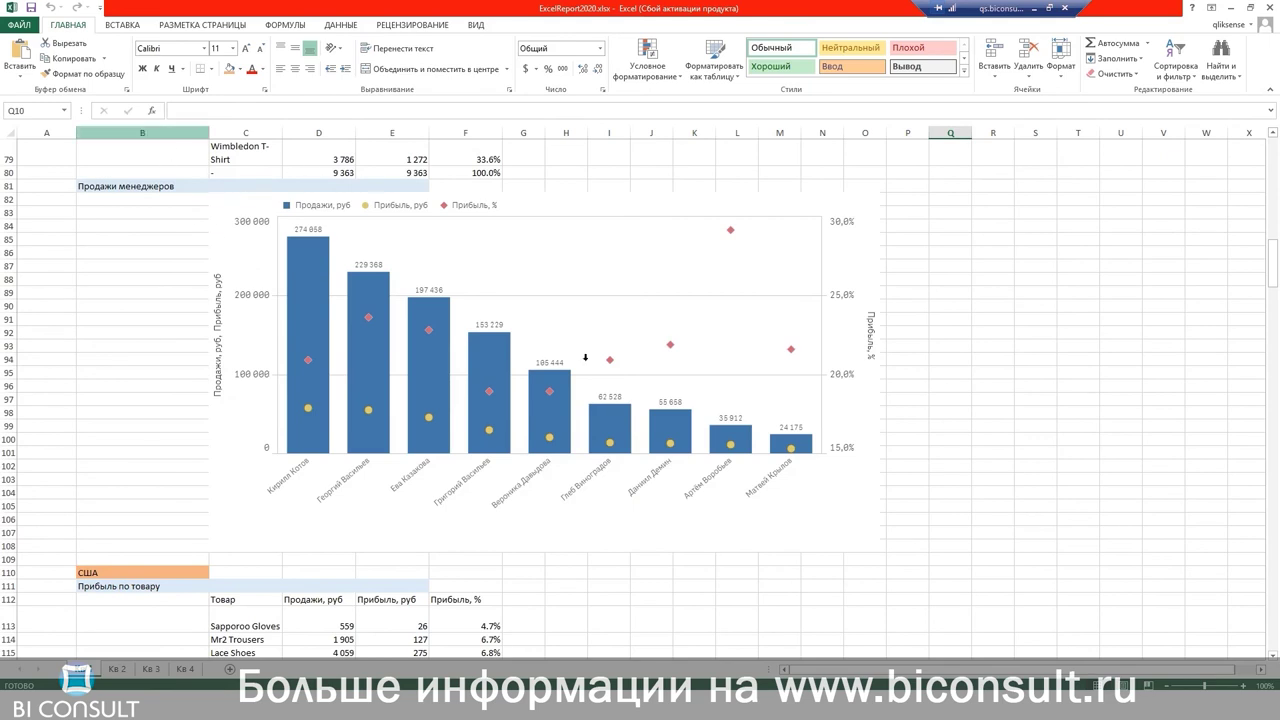
scroll(716, 436, down, 7)
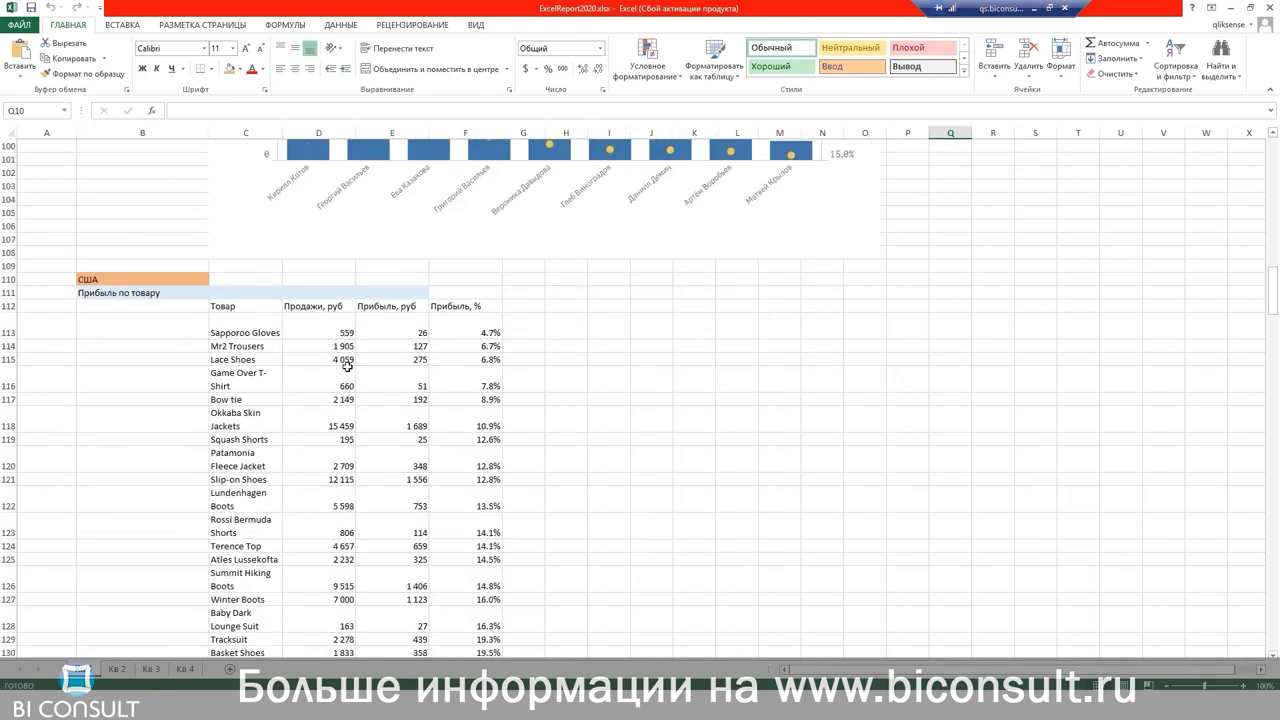
click(91, 279)
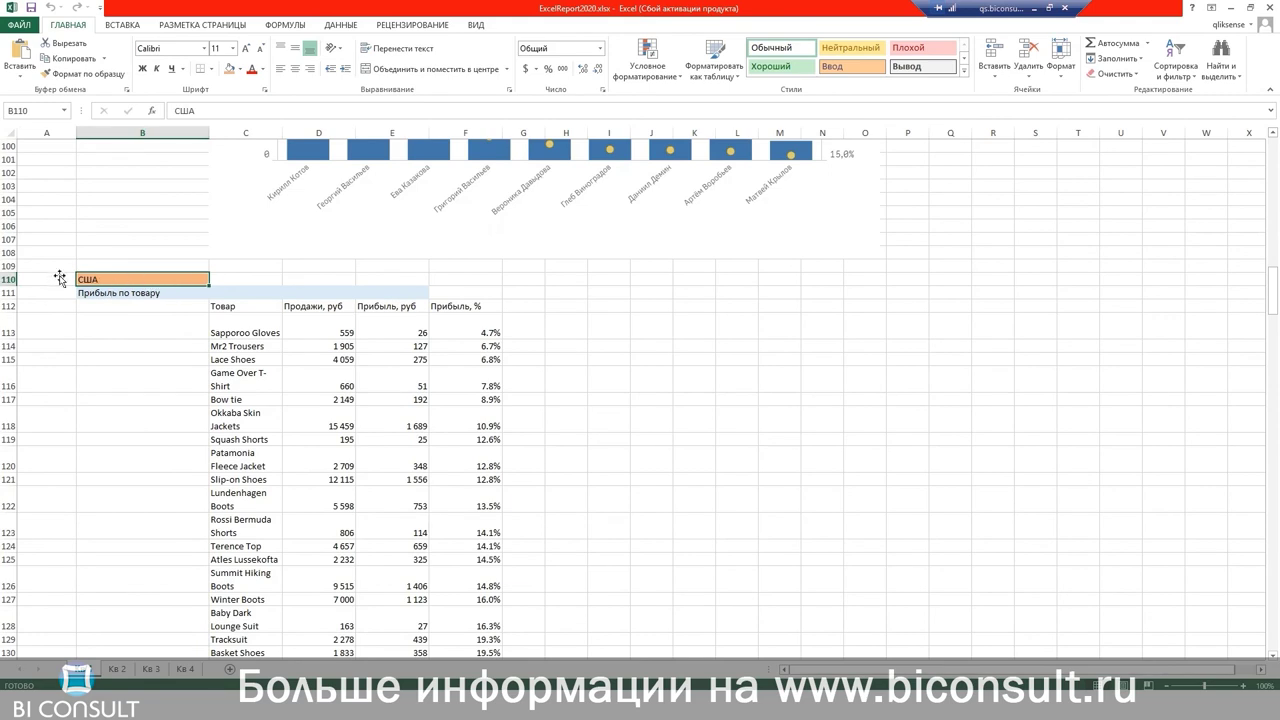
scroll(620, 318, down, 20)
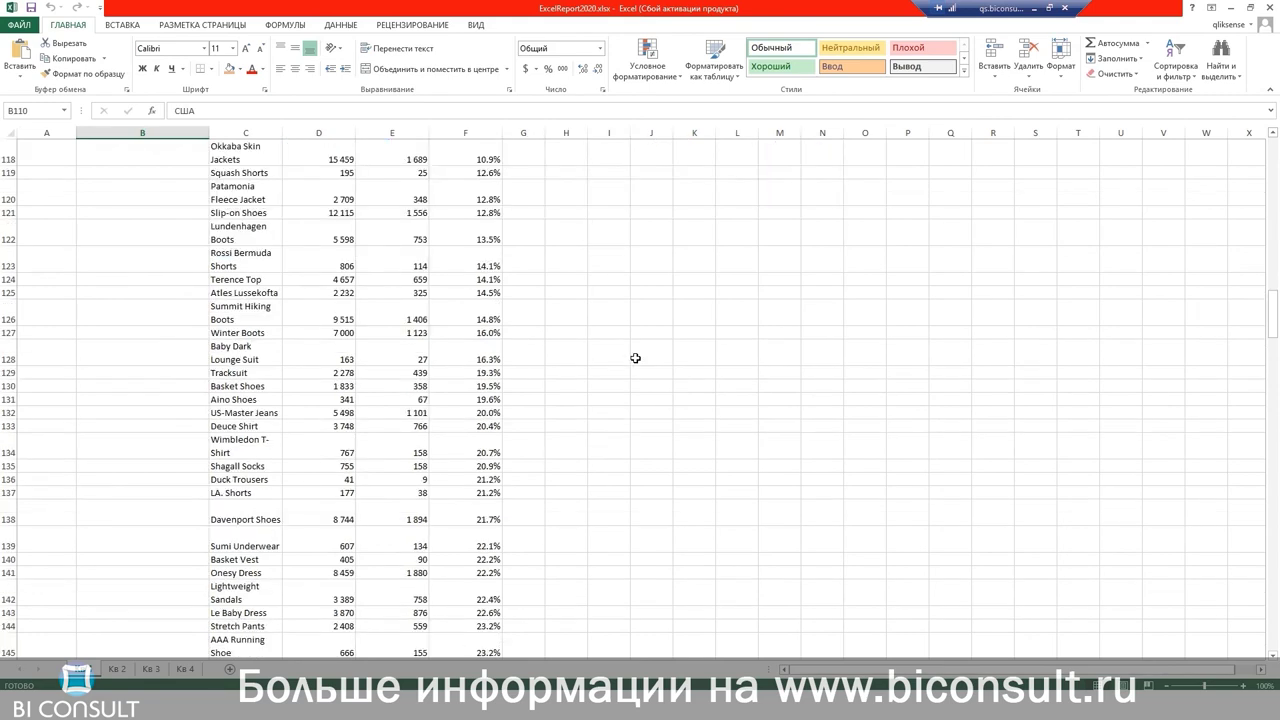
scroll(713, 386, down, 8)
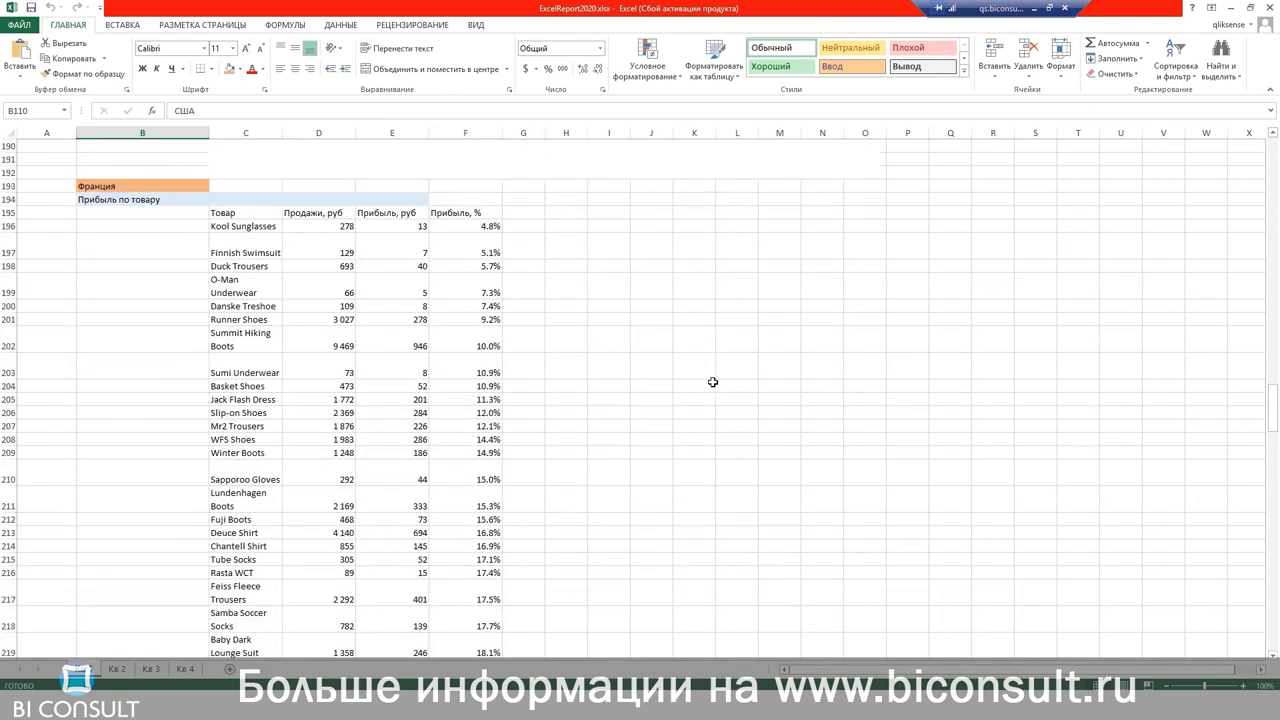
scroll(713, 382, down, 20)
scroll(713, 393, down, 20)
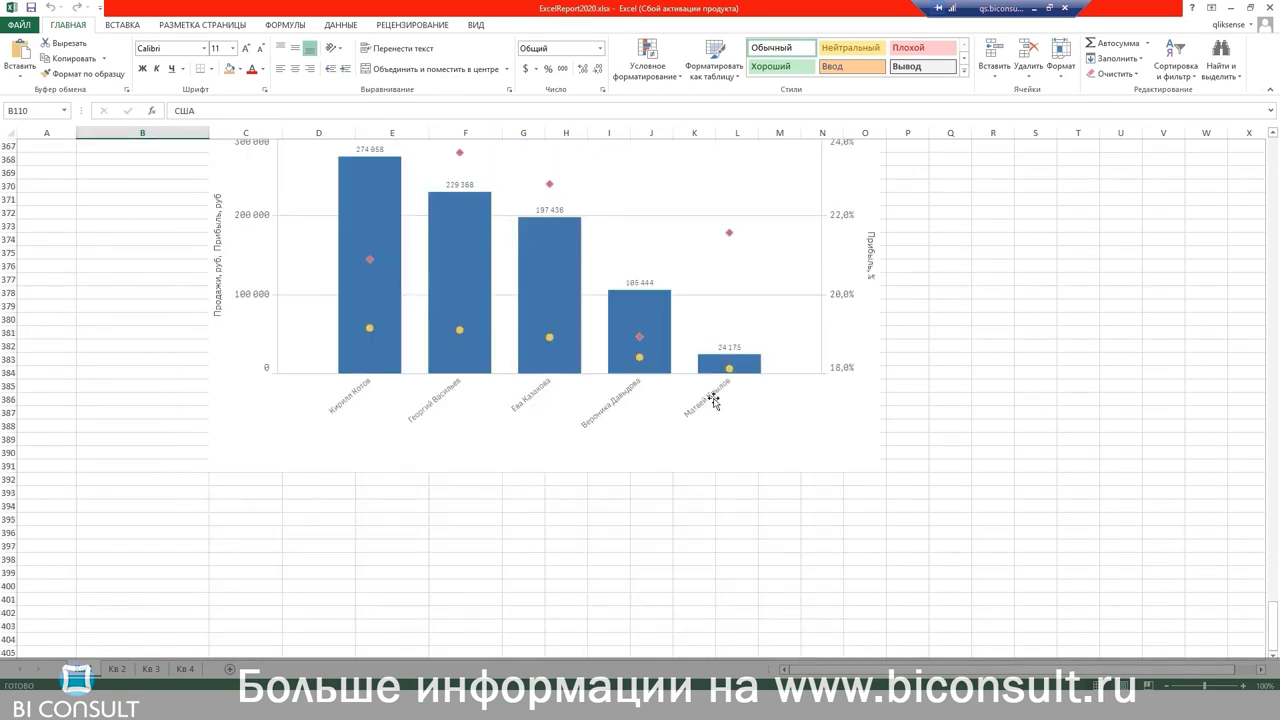
scroll(715, 401, up, 3)
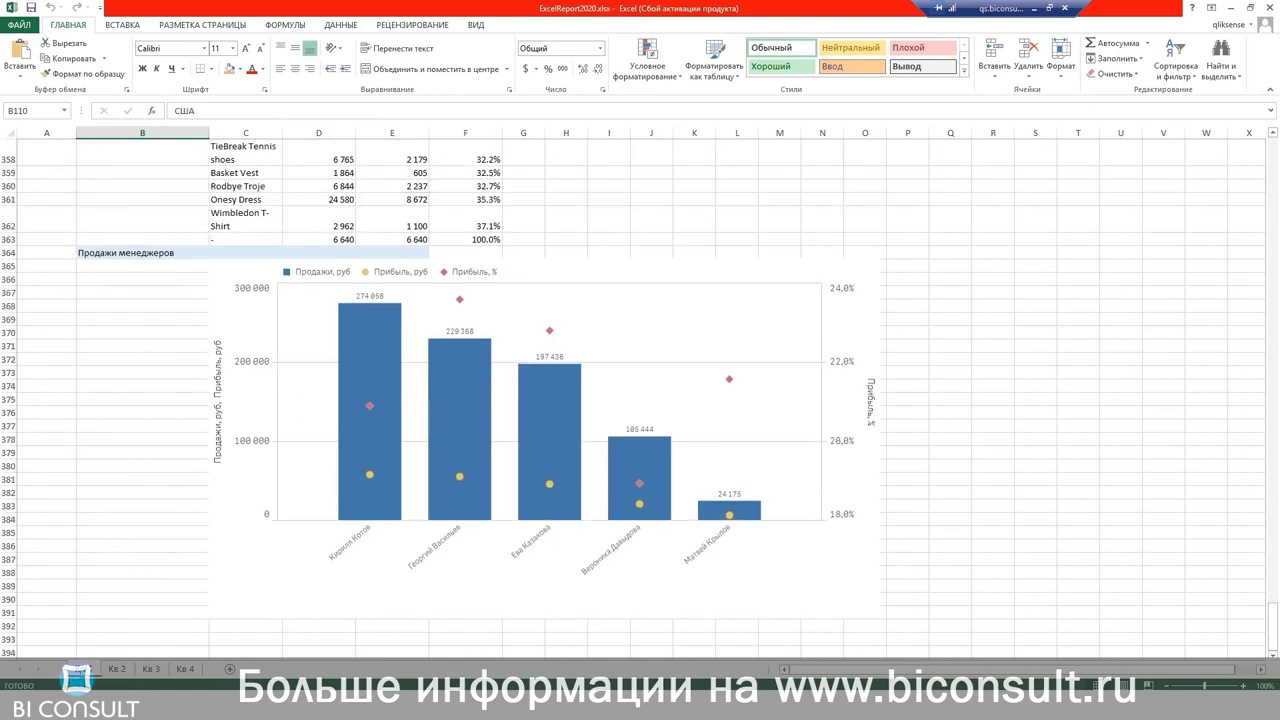
Look through the Кв 2, Кв 3 and Кв 4 sheets of the previewed workbook.
click(114, 668)
key(ctrl+Page_Down)
key(ctrl+Page_Down)
key(ctrl+Page_Up)
key(ctrl+Page_Up)
key(ctrl+Page_Up)
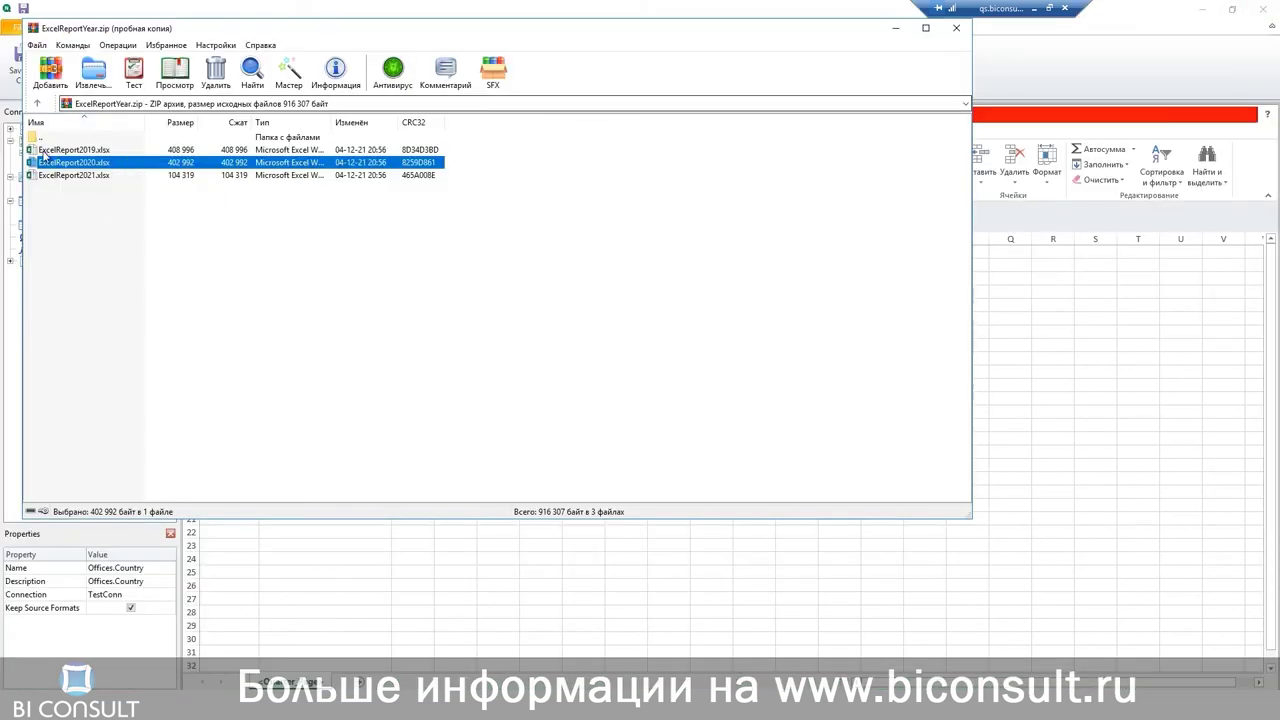
Close the preview archive, and save and close the ExcelReport template.
key(Escape)
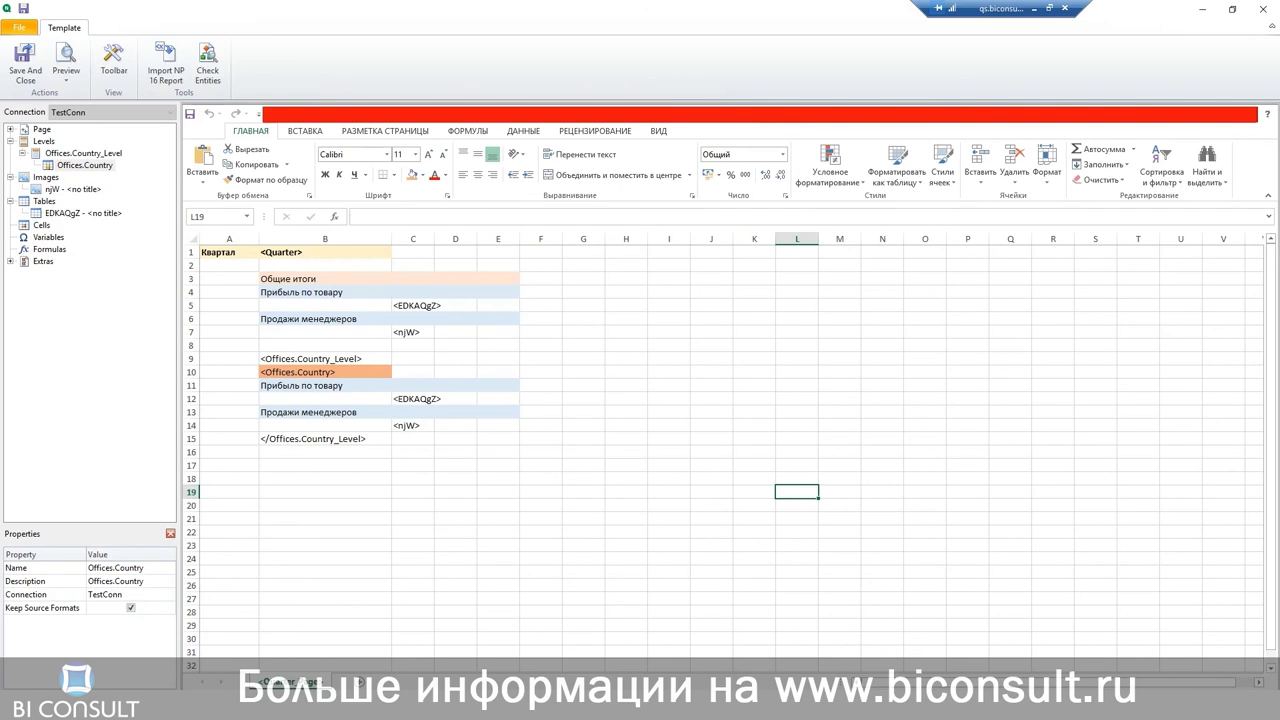
click(22, 68)
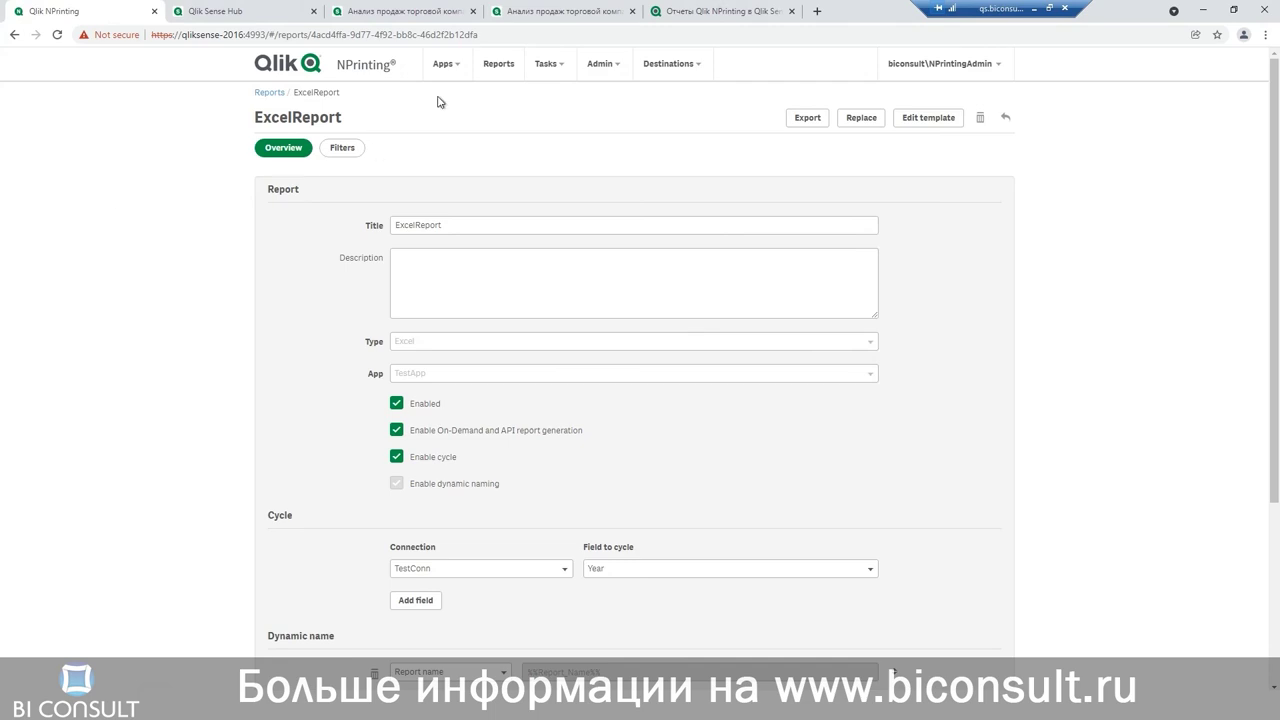
Create a publish task named TestTask for the TestApp app.
click(500, 63)
mouse_move(566, 67)
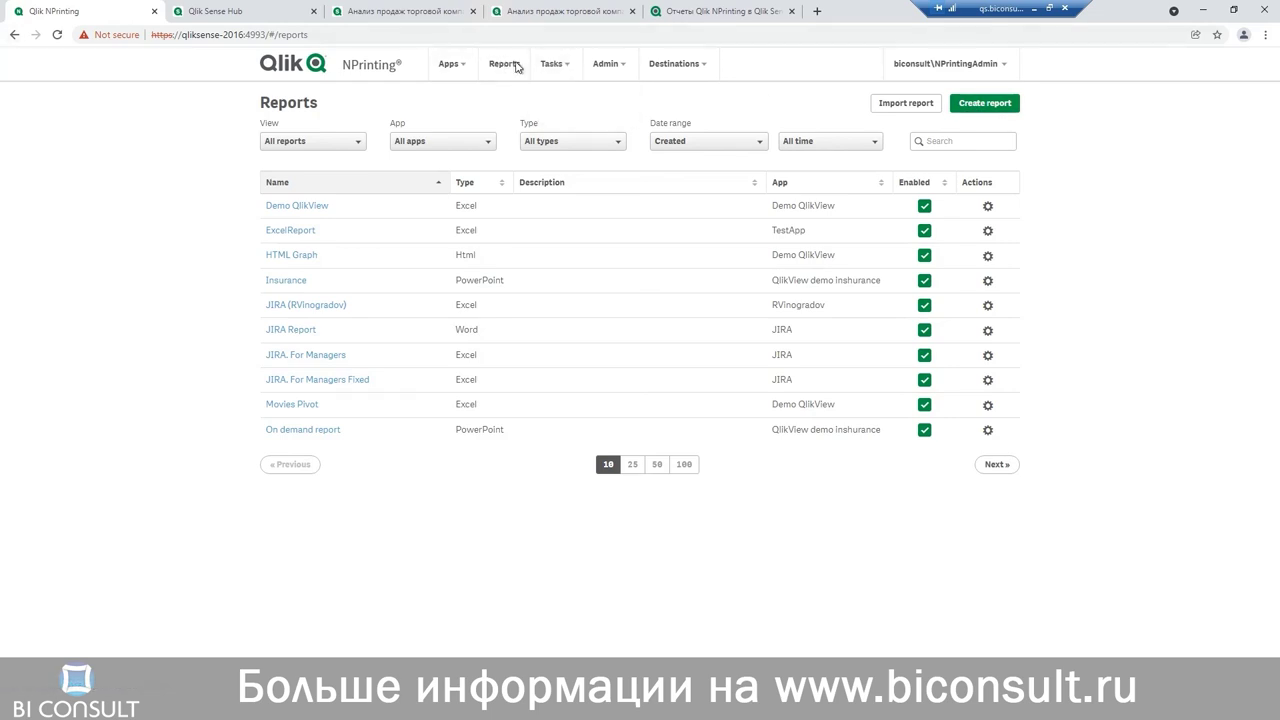
click(572, 91)
click(988, 141)
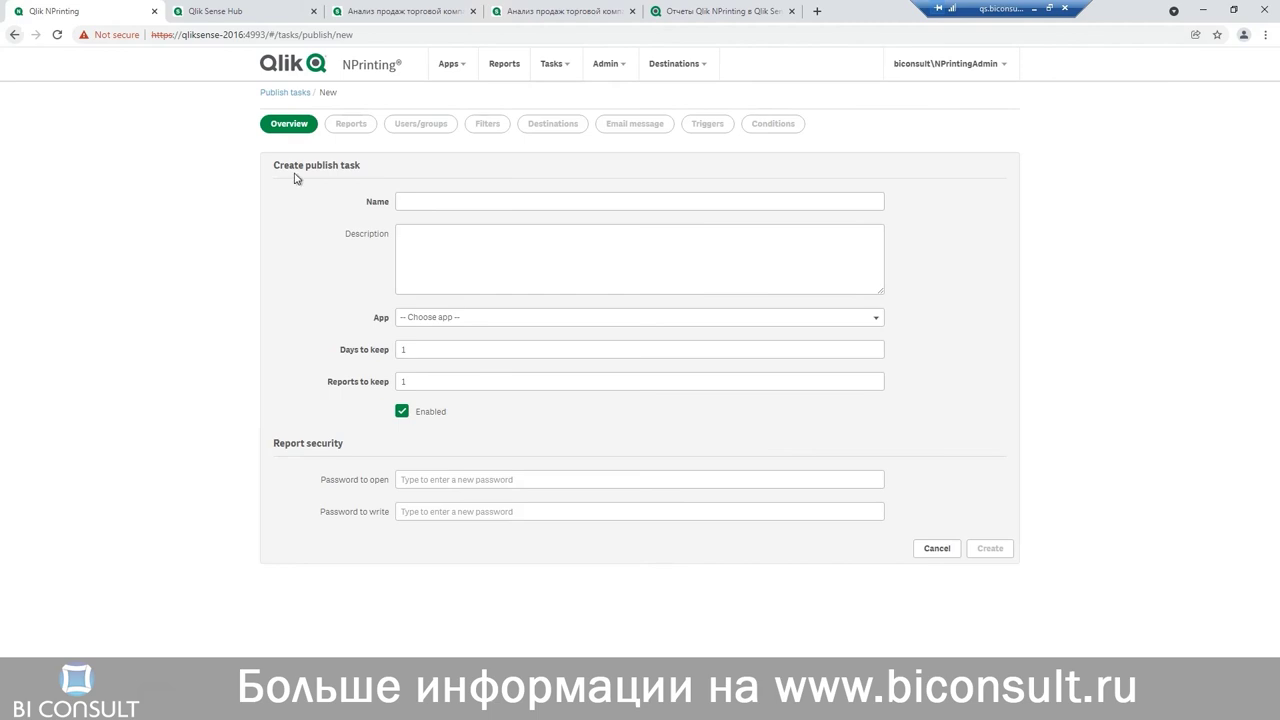
right_click(449, 205)
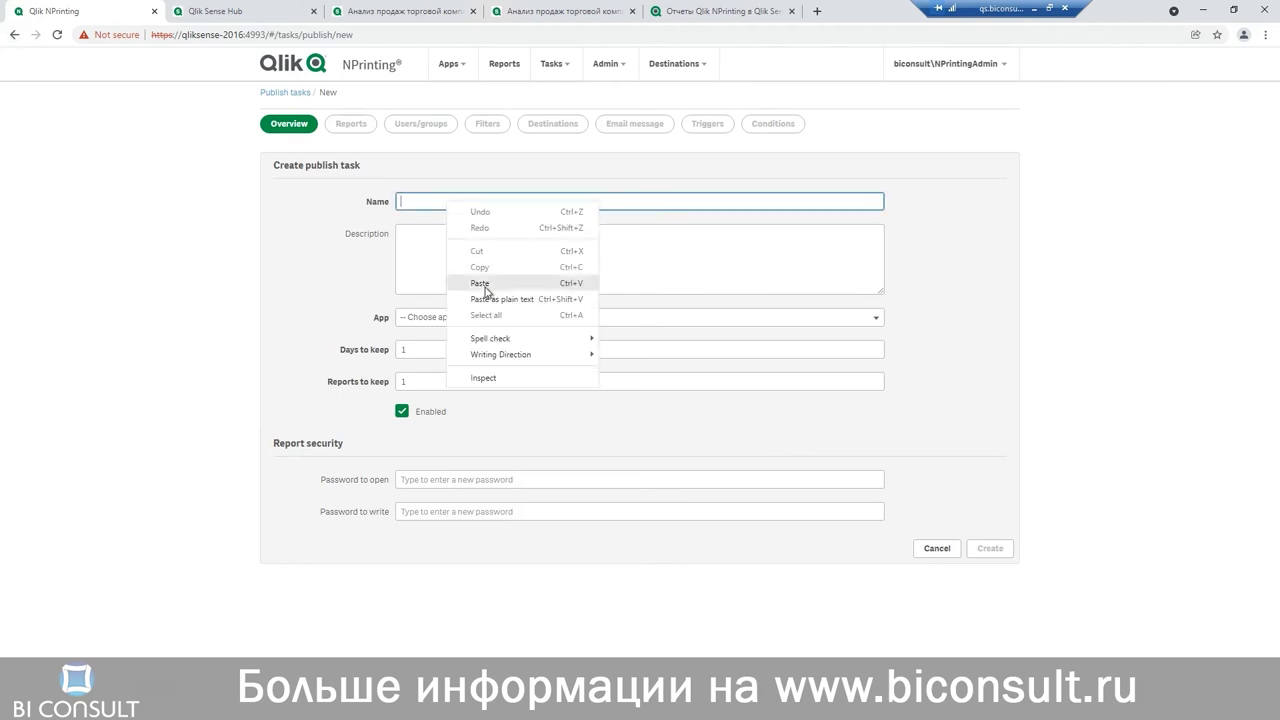
click(485, 288)
click(437, 321)
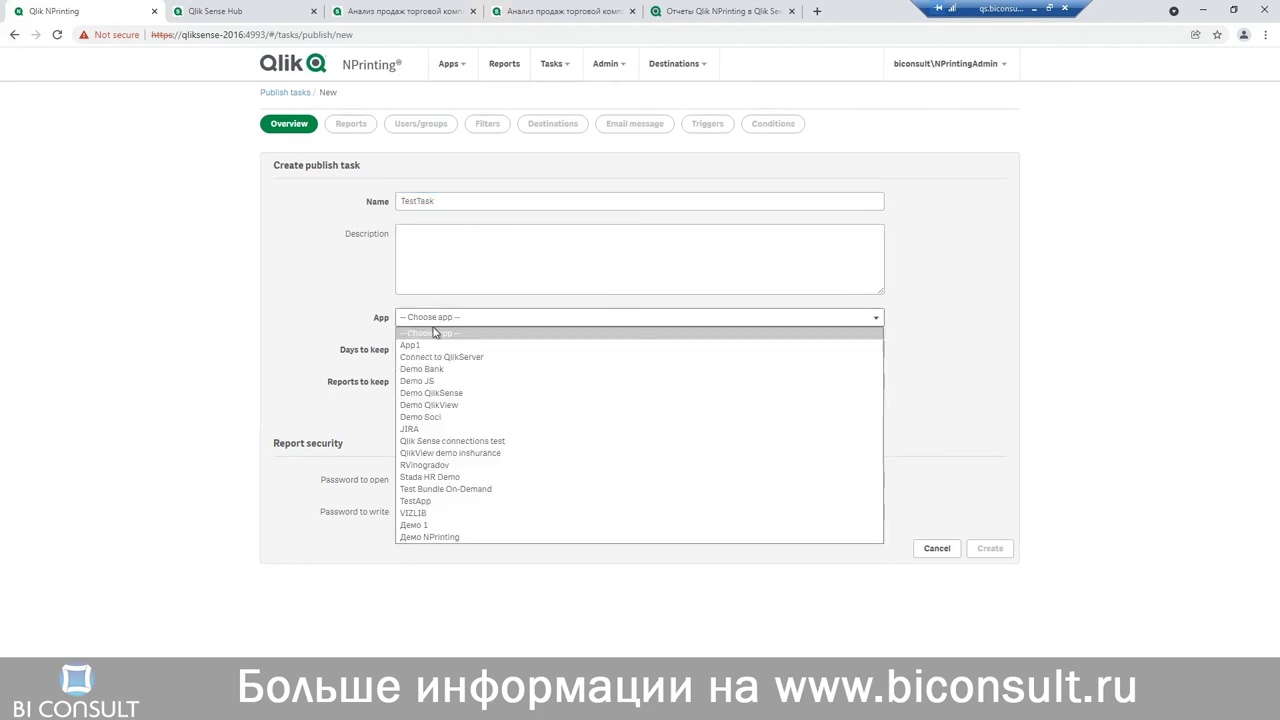
click(445, 500)
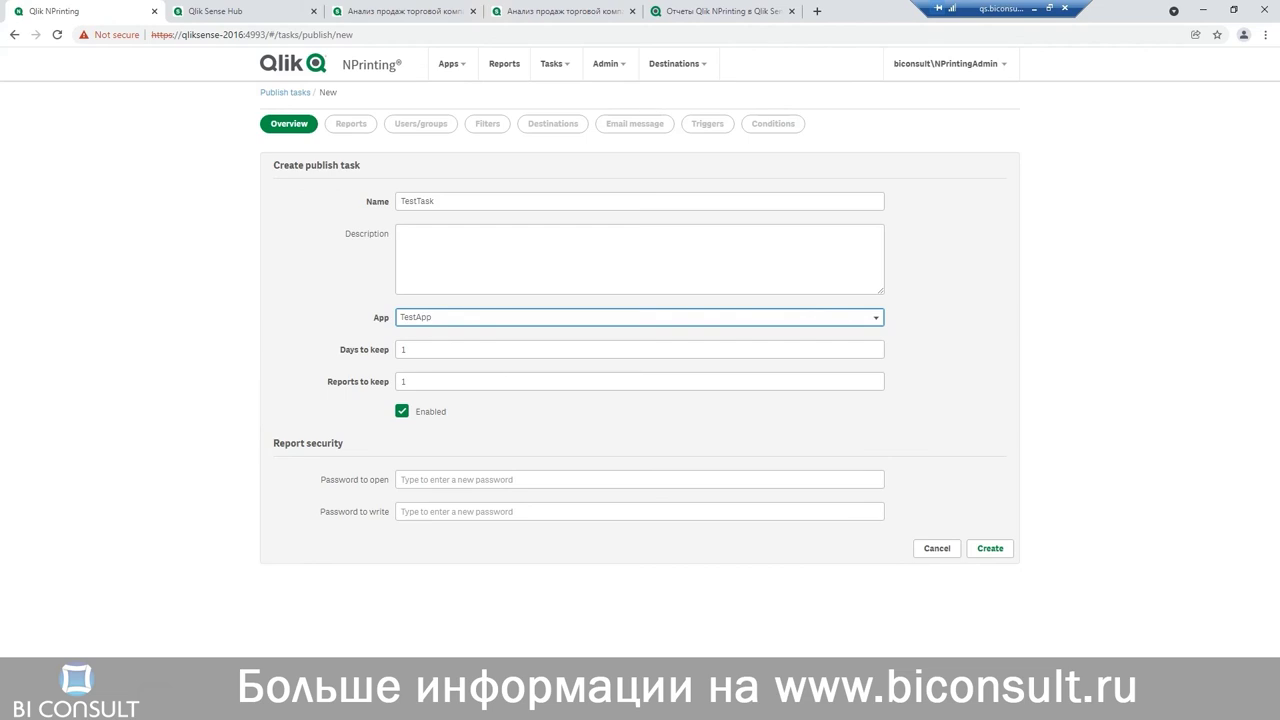
click(996, 551)
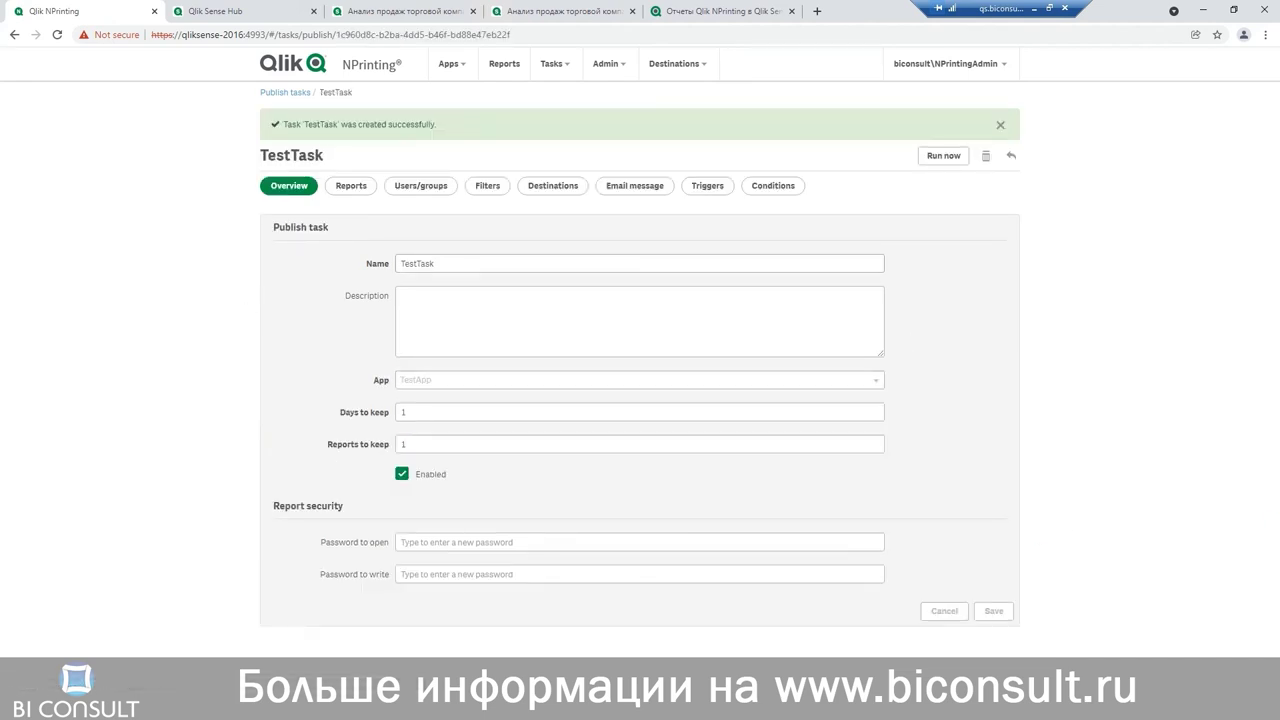
click(503, 68)
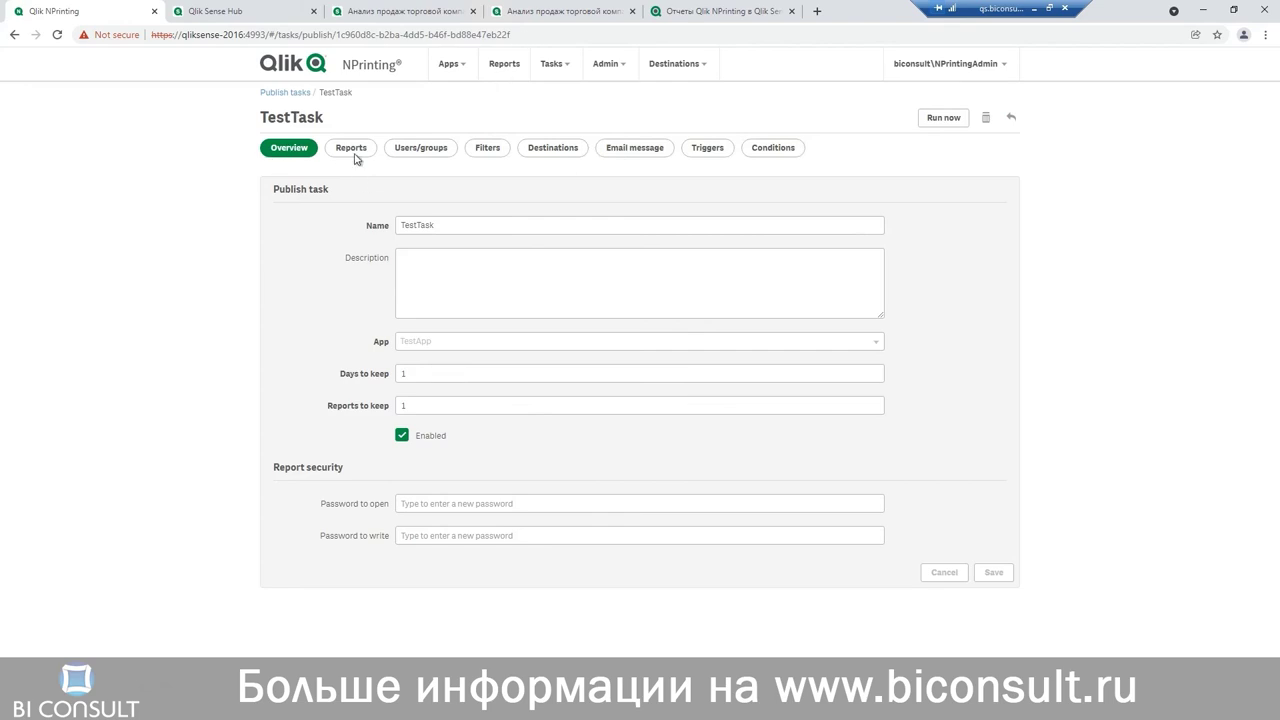
Start adding ExcelReport to TestTask's reports and set its friendly name to "Отчет по продажам".
click(351, 153)
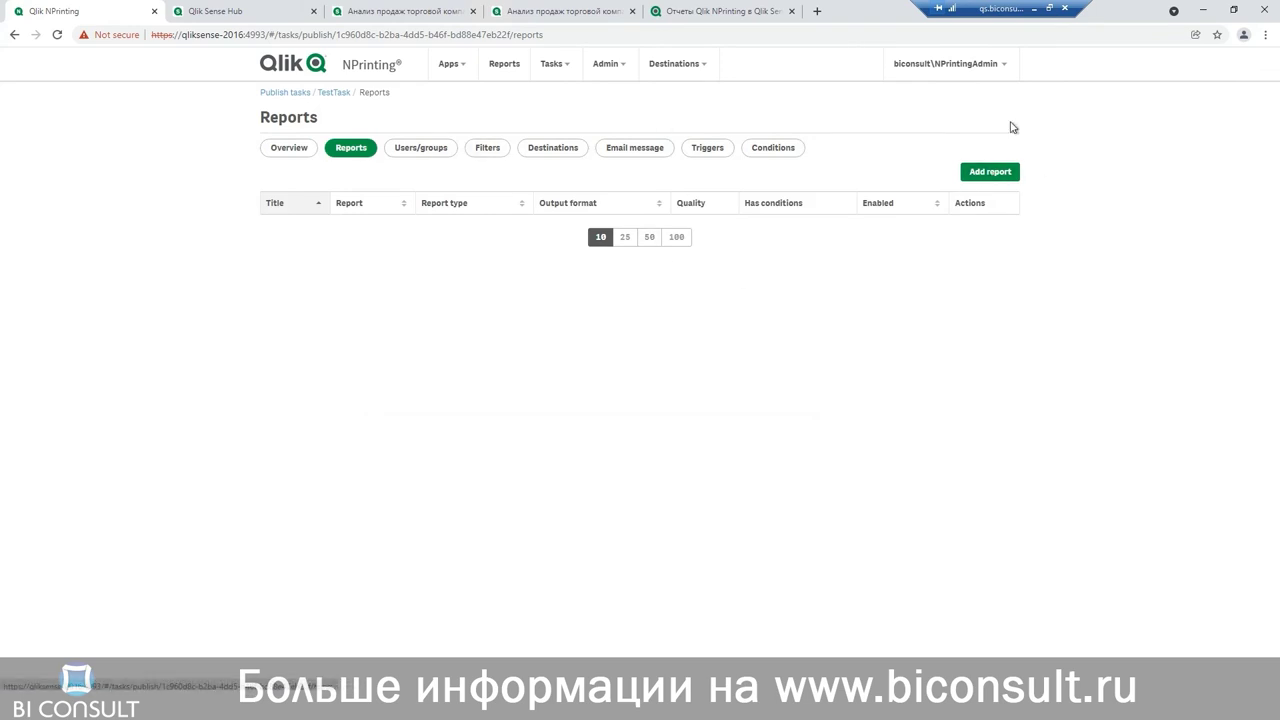
click(1004, 174)
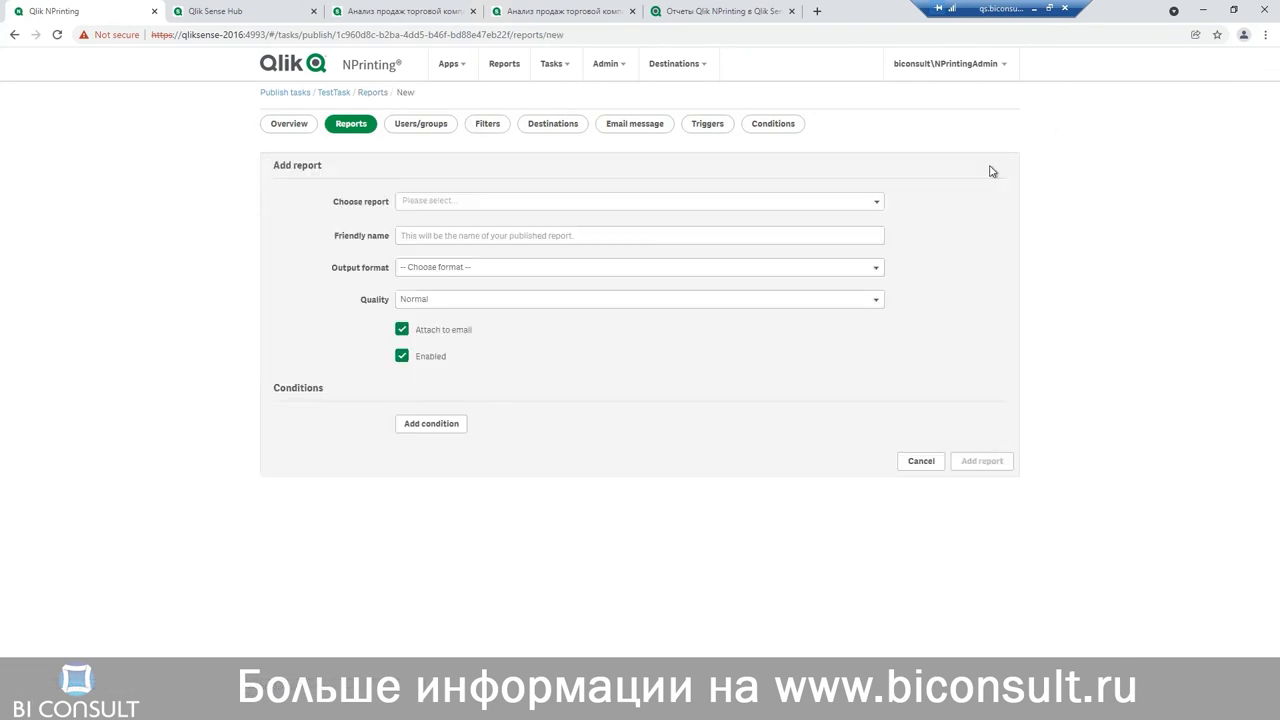
click(444, 202)
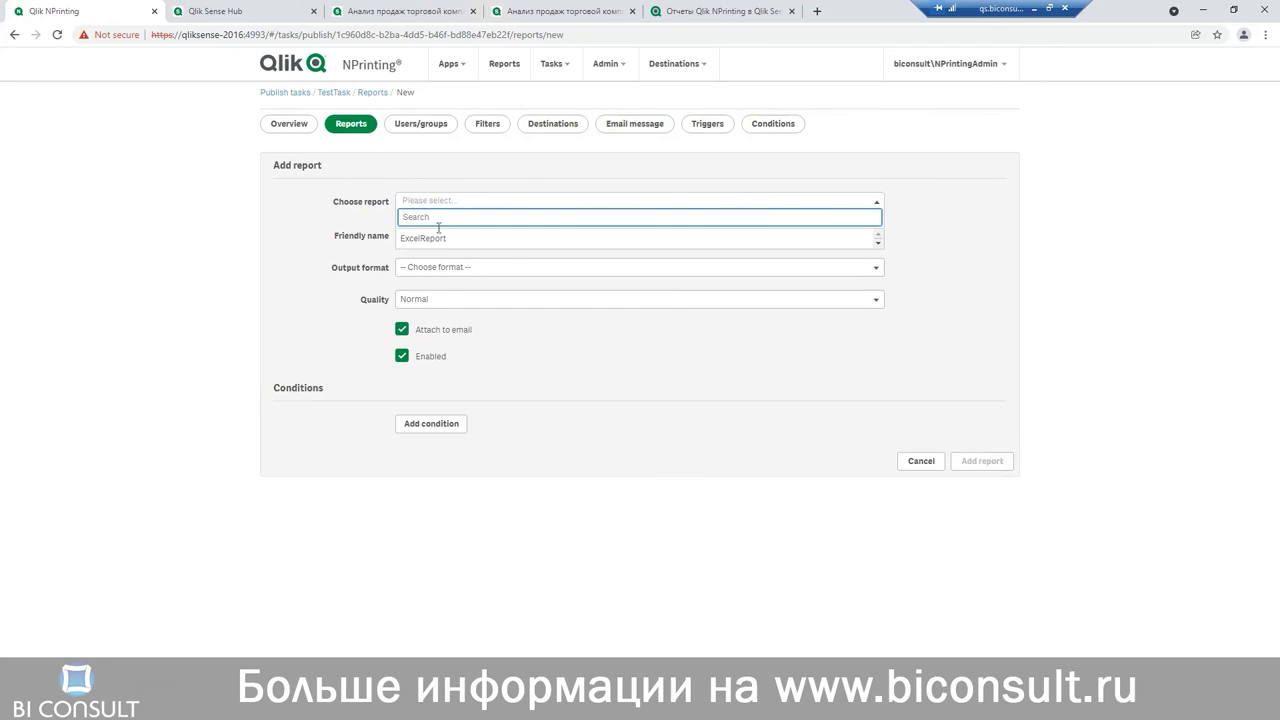
click(437, 240)
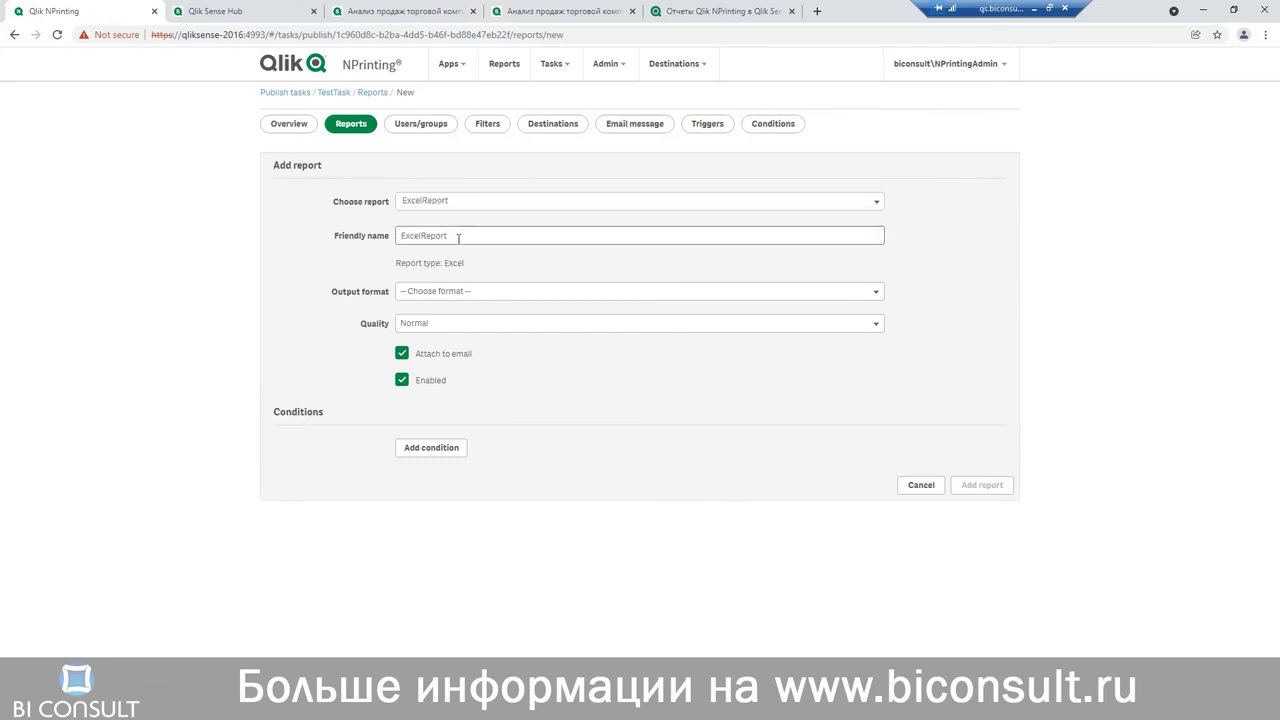
click(449, 235)
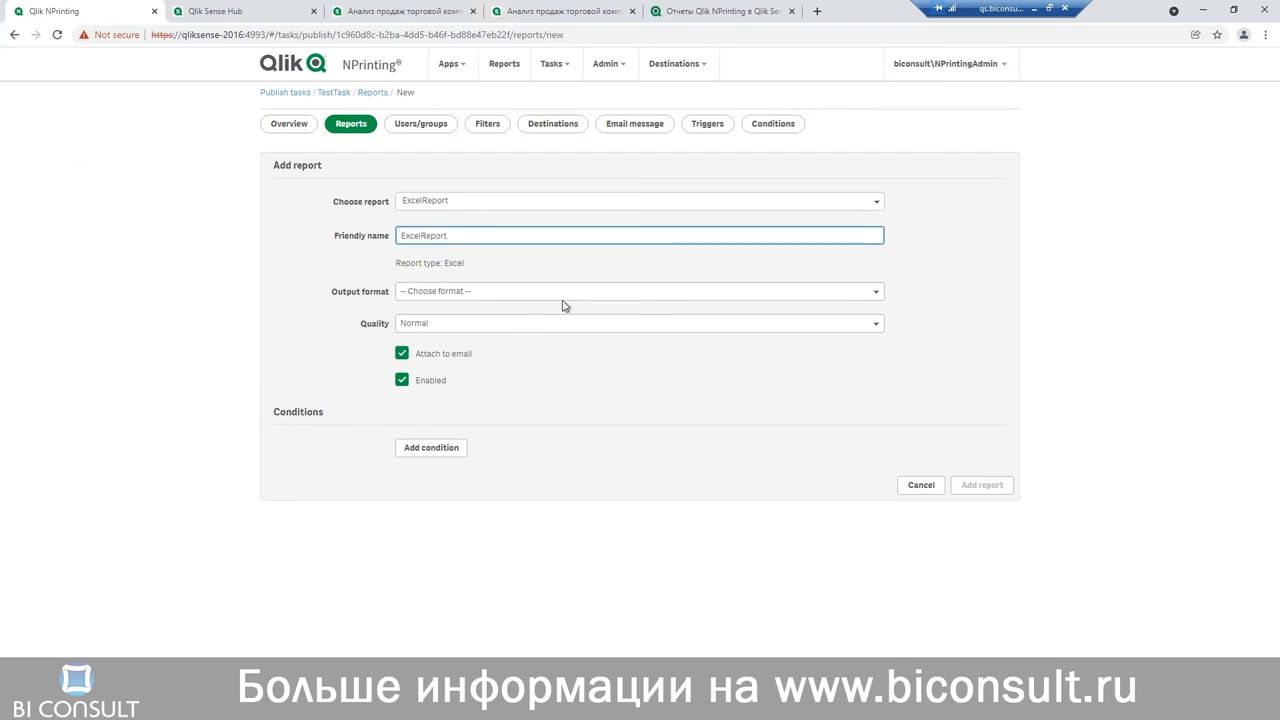
drag(451, 235, 401, 236)
right_click(404, 237)
click(440, 281)
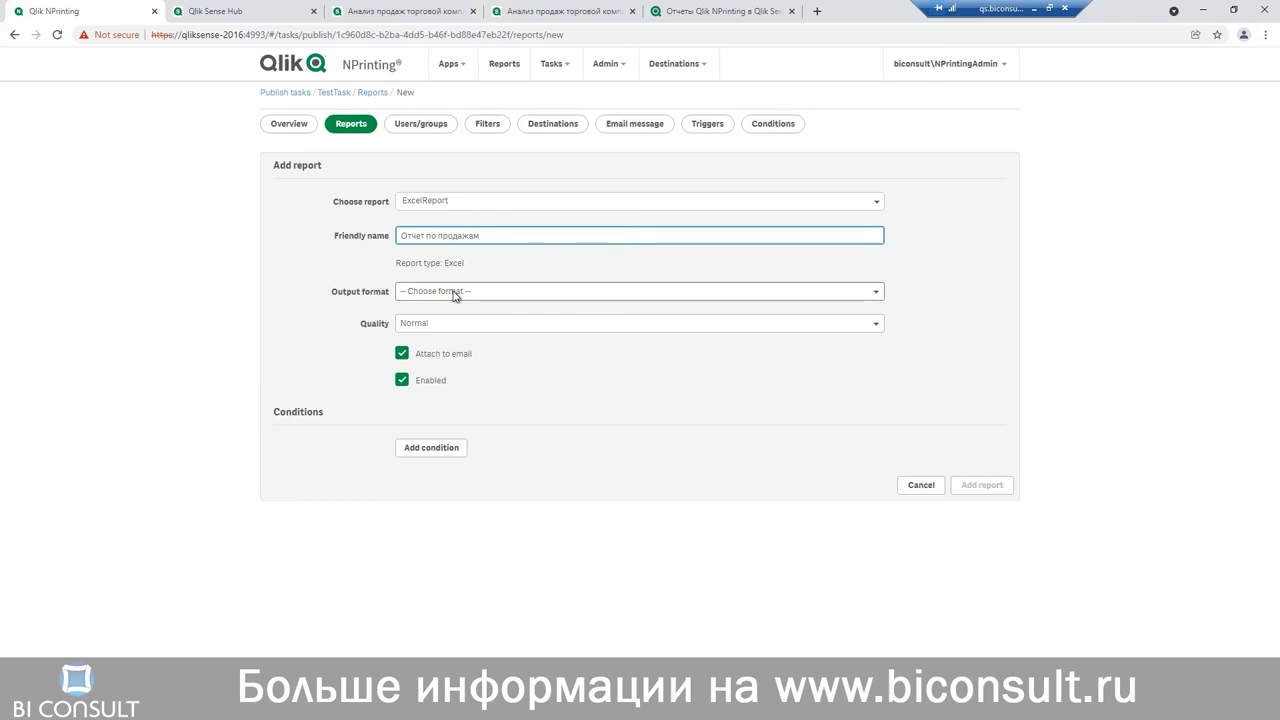
Set the added report's output format to XLSX and decline to leave the page without saving it.
click(461, 290)
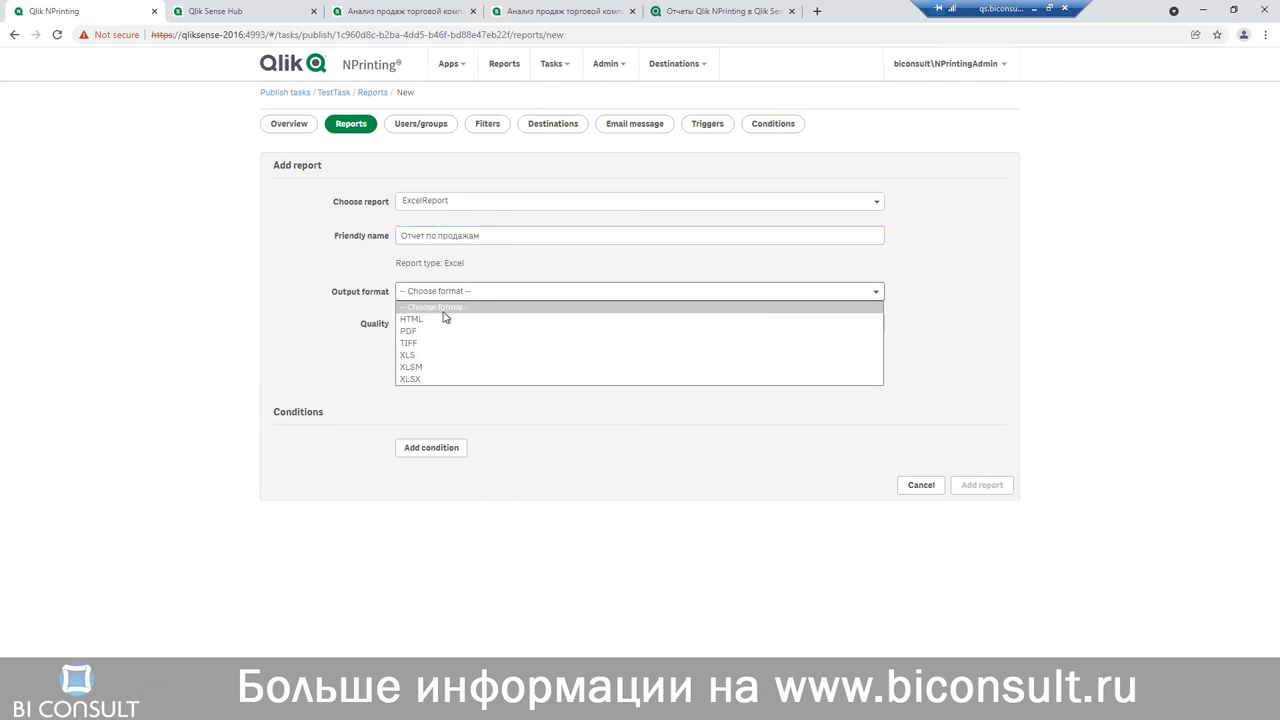
click(420, 380)
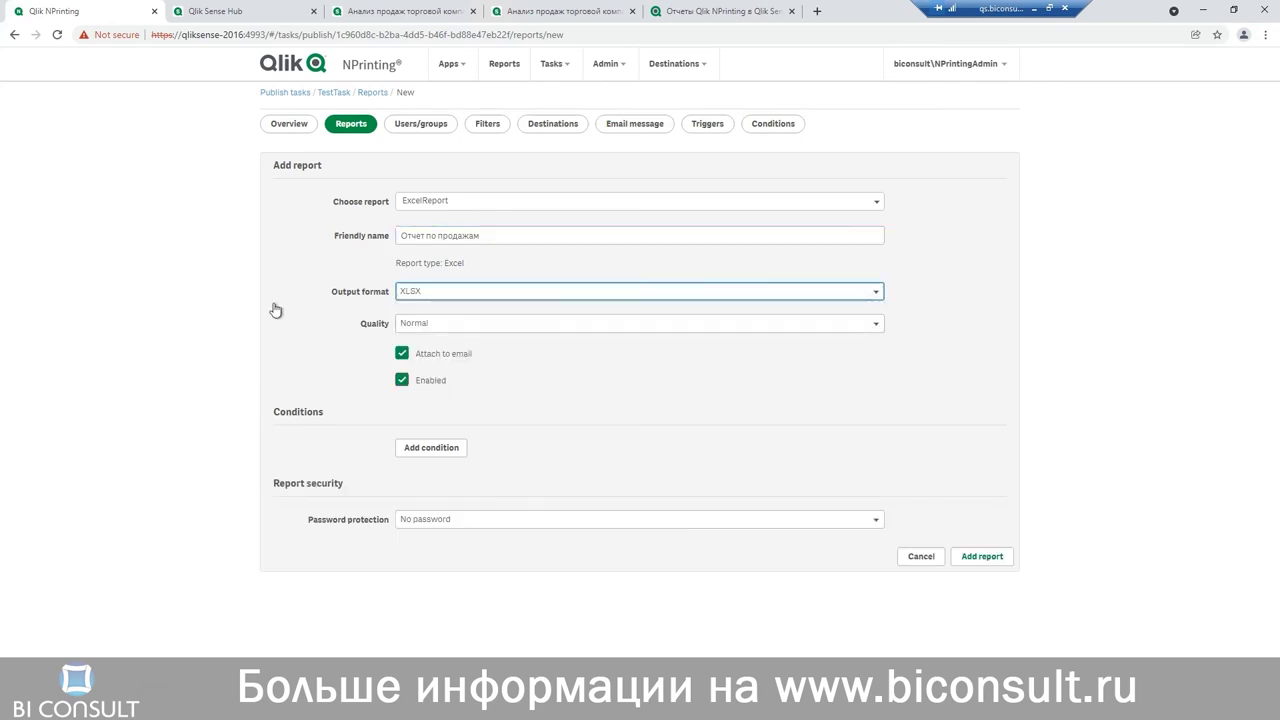
key(Tab)
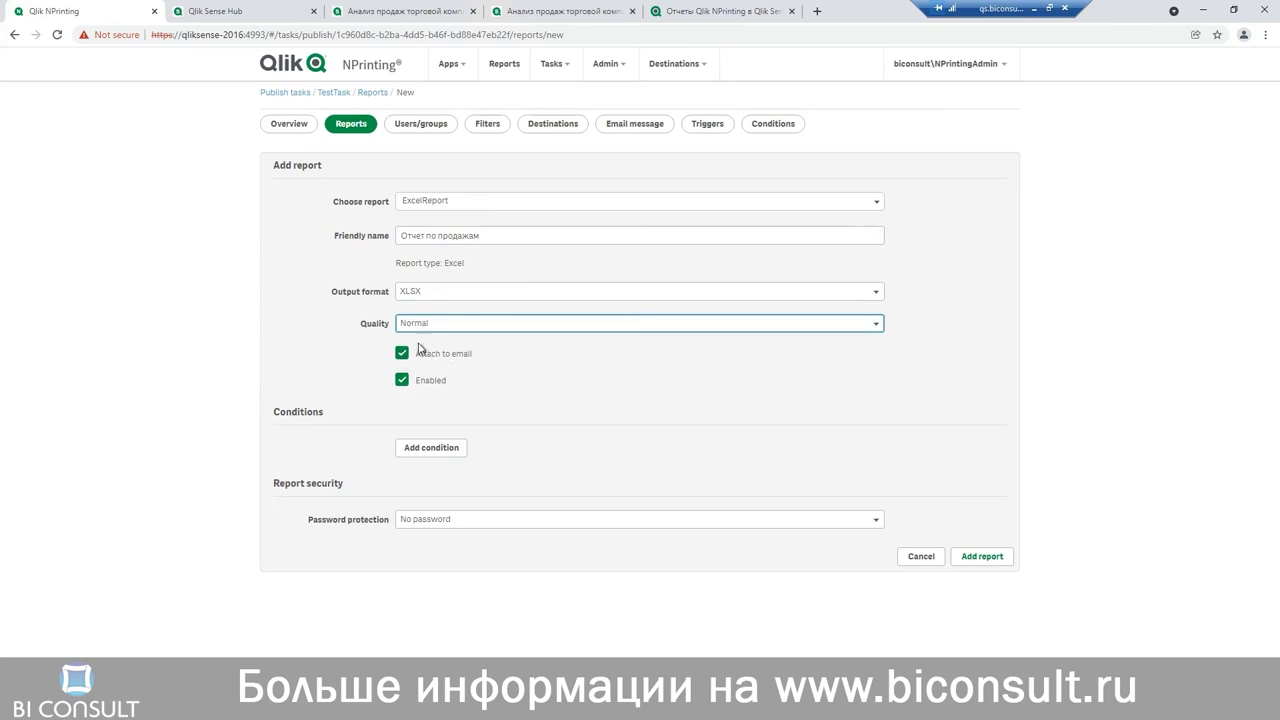
click(418, 130)
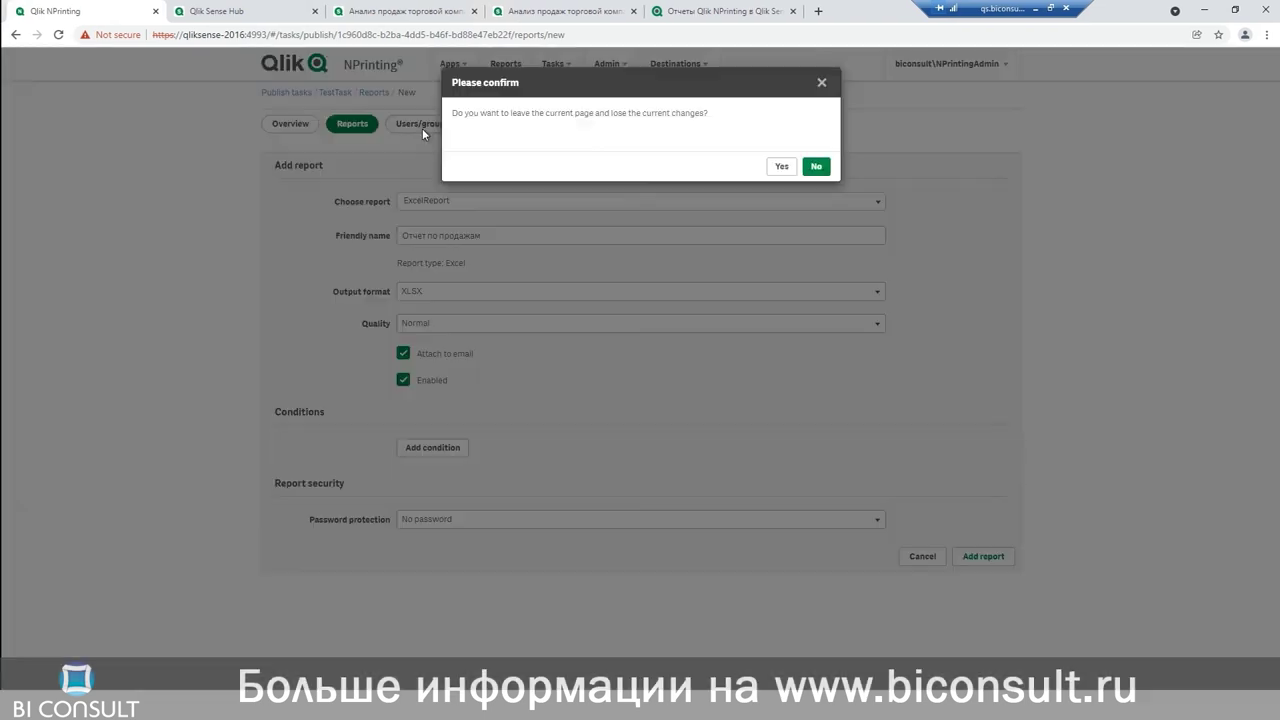
click(815, 167)
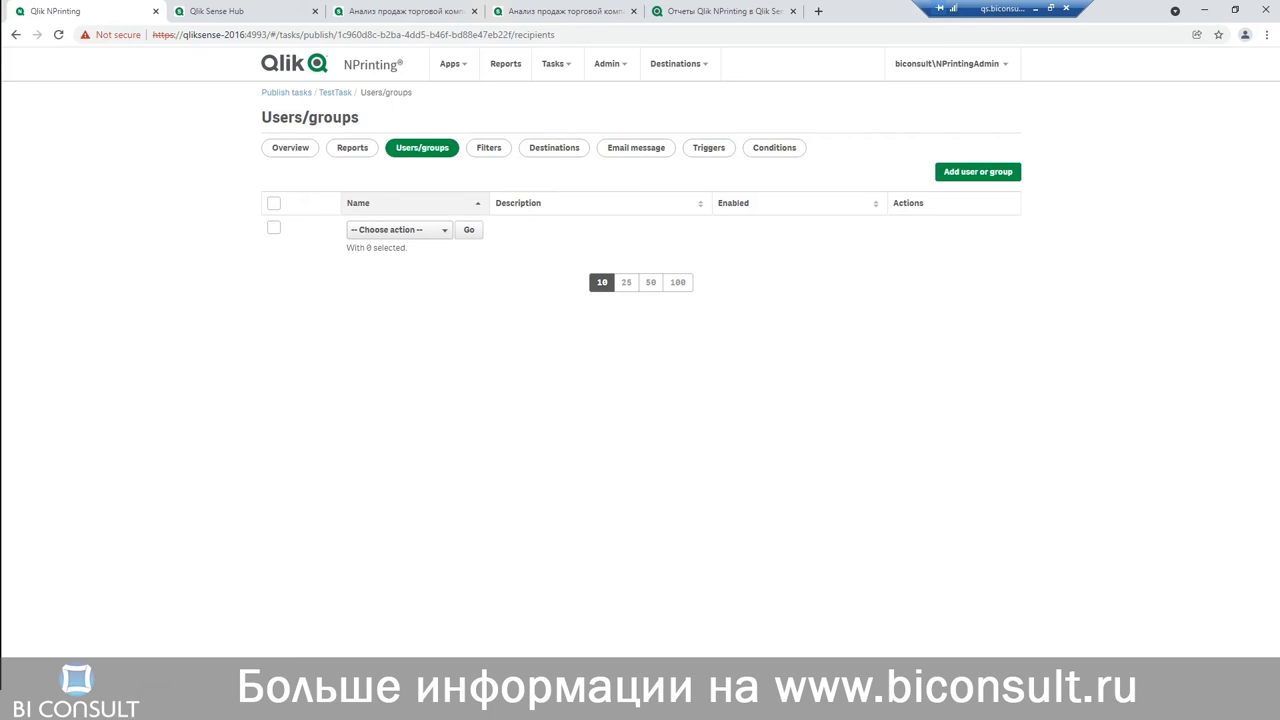
Add the second listed user as a TestTask recipient with Email destination enabled and NewsStand destination disabled.
click(994, 177)
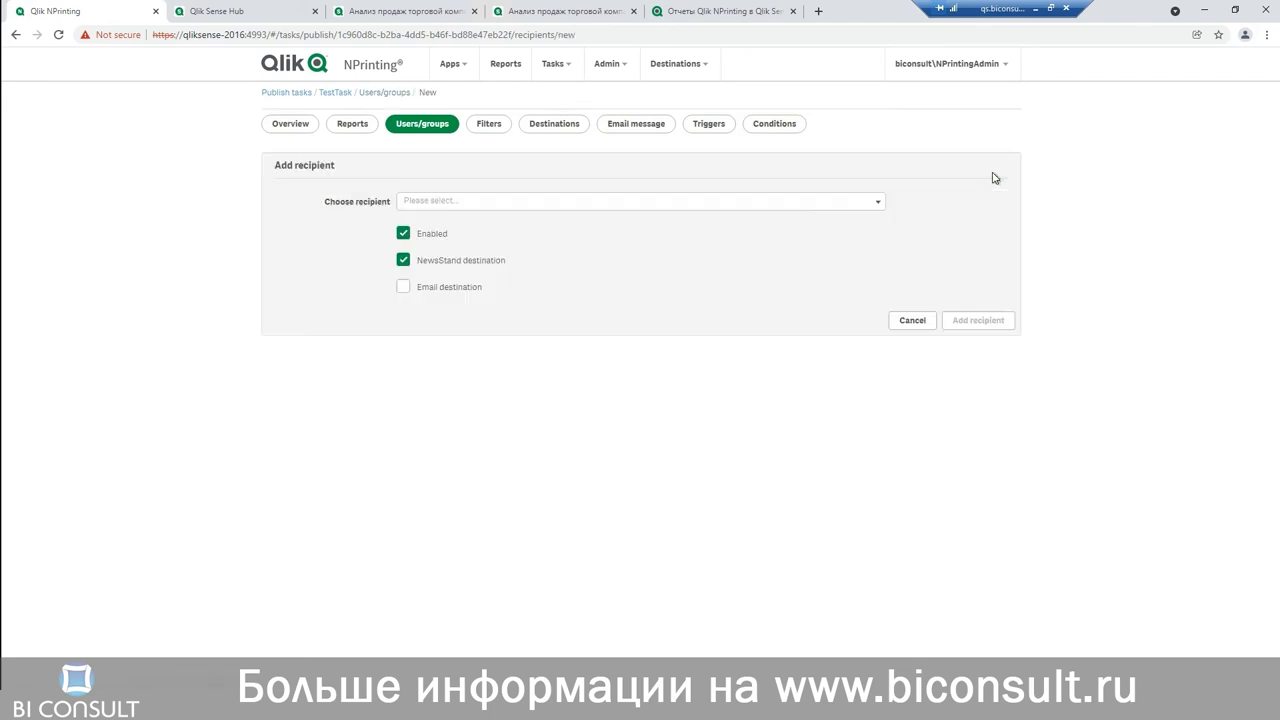
click(419, 204)
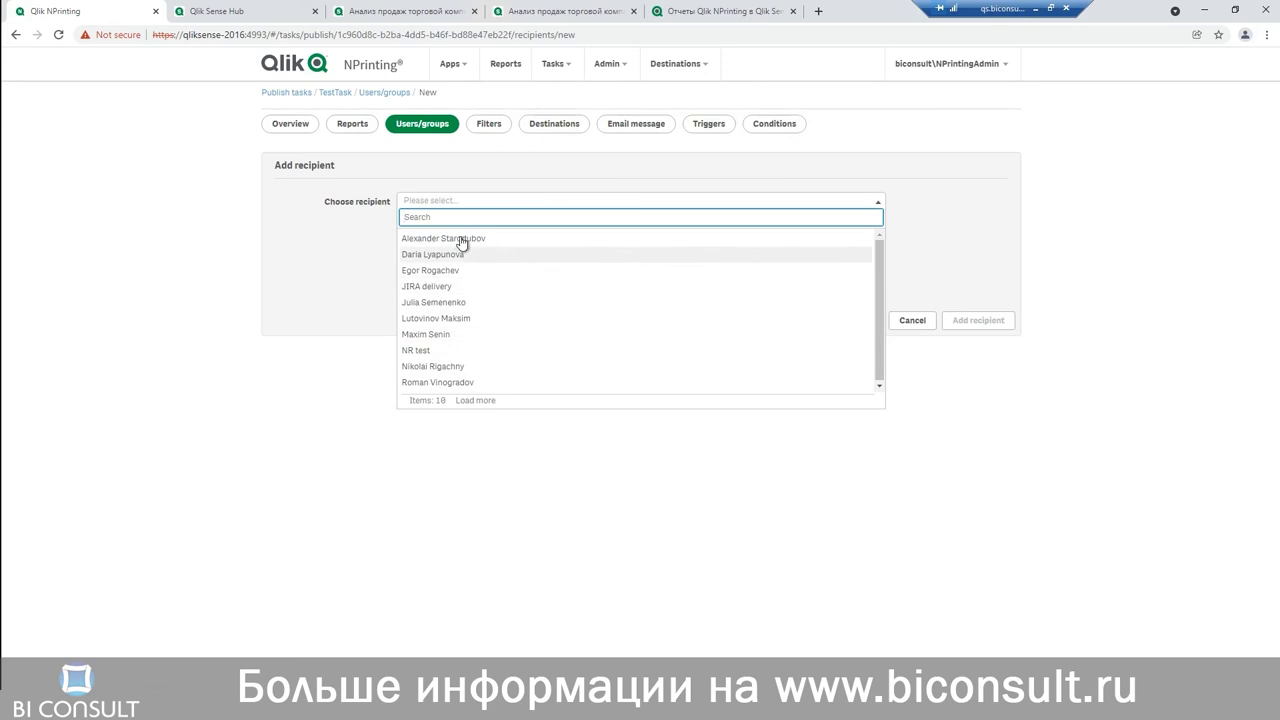
click(453, 256)
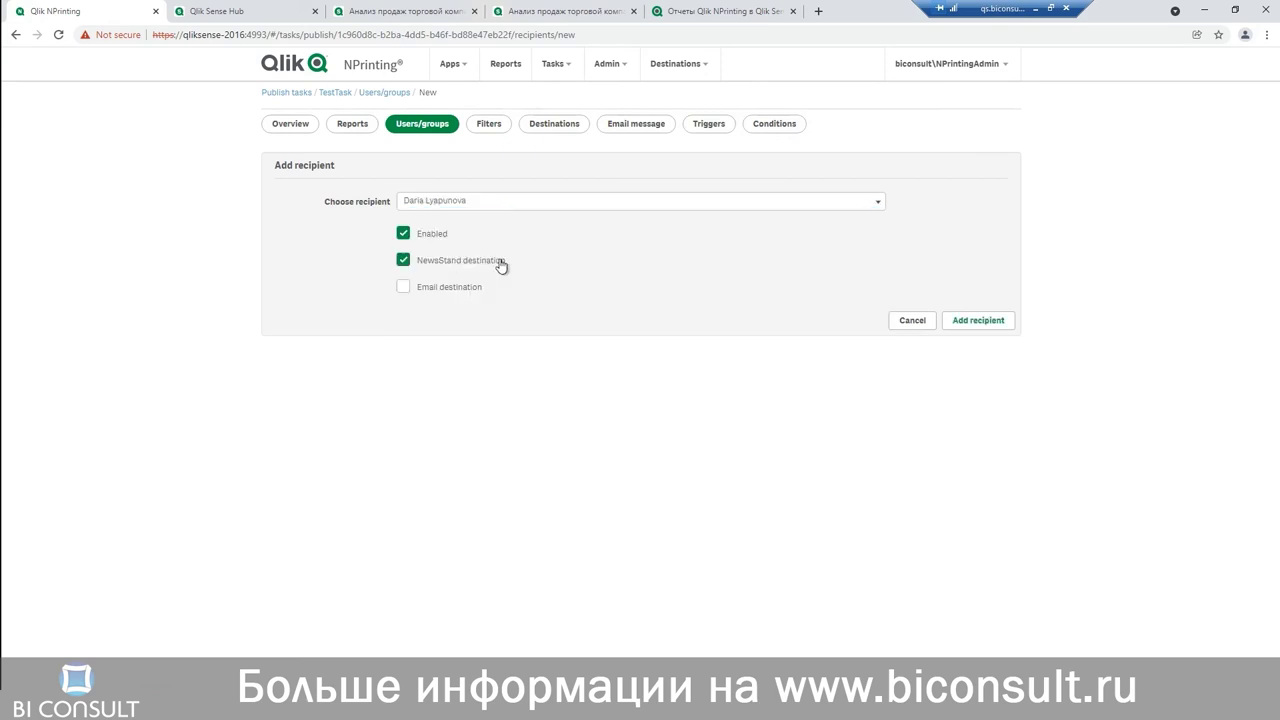
click(404, 288)
click(404, 262)
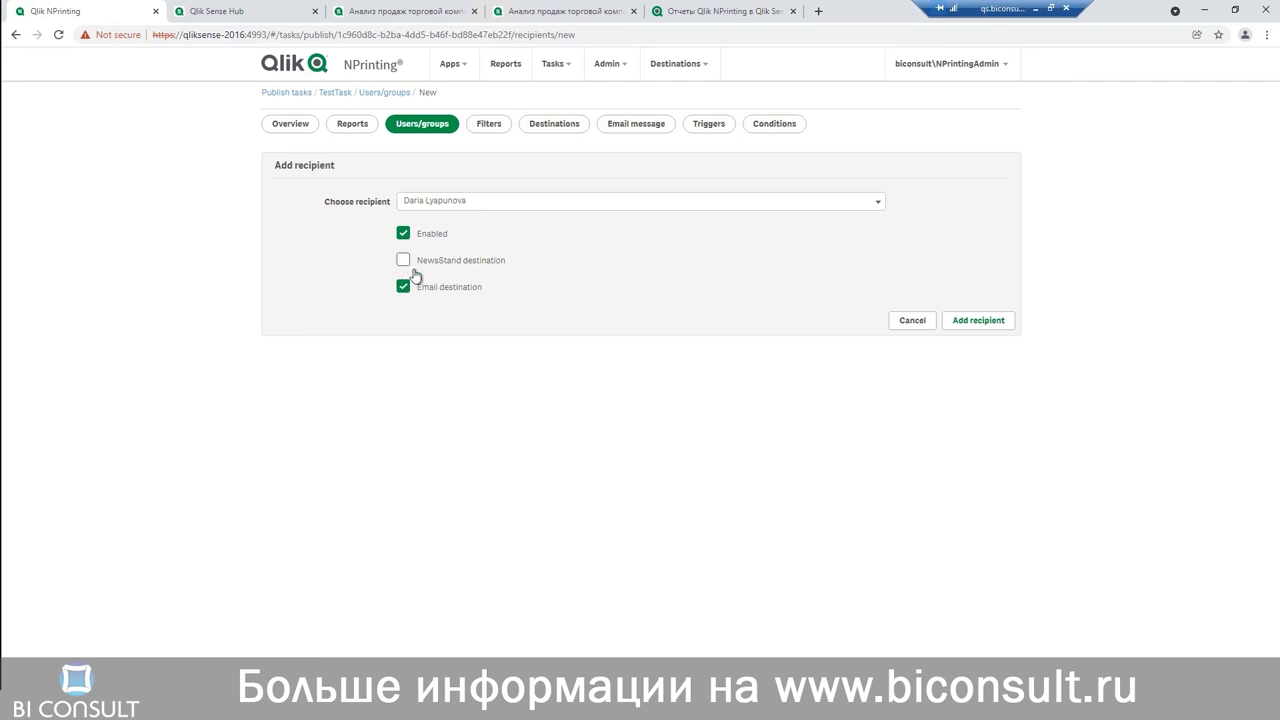
click(984, 326)
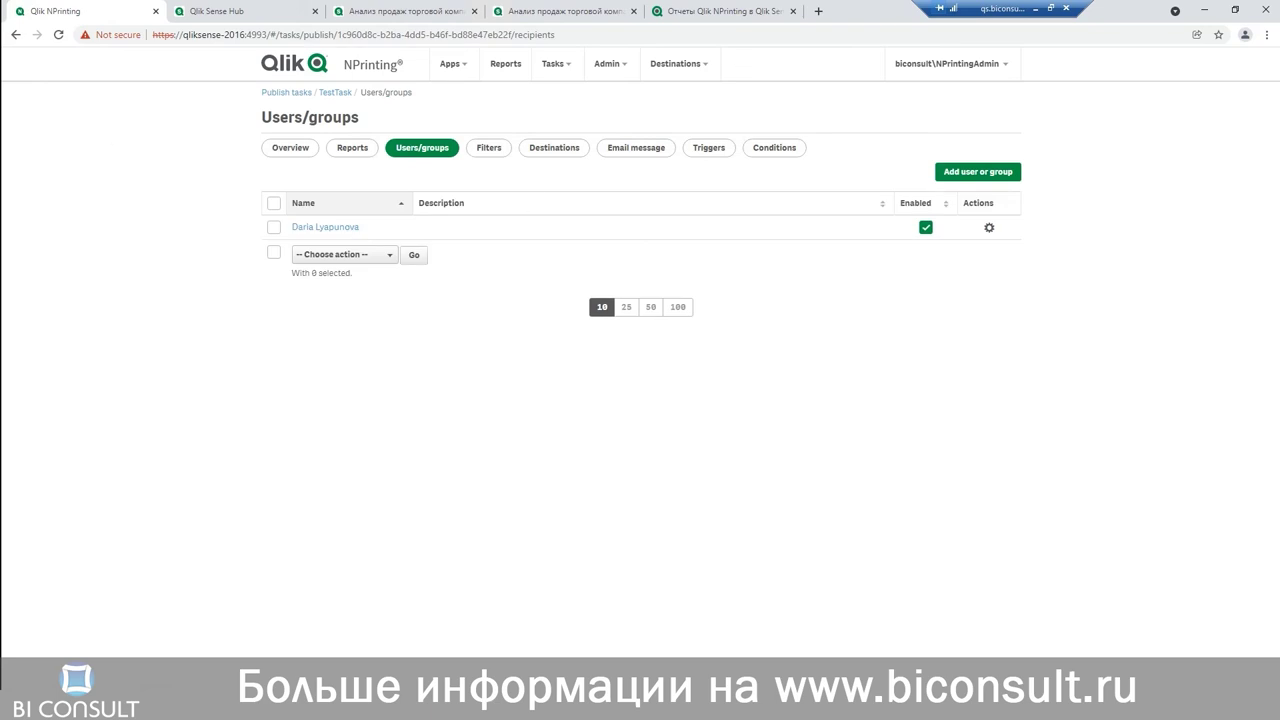
Add the user listed fifth from the end, before the biconsult\NPrintingAdmin and following entries, to TestTask's recipients with the default destinations.
click(955, 173)
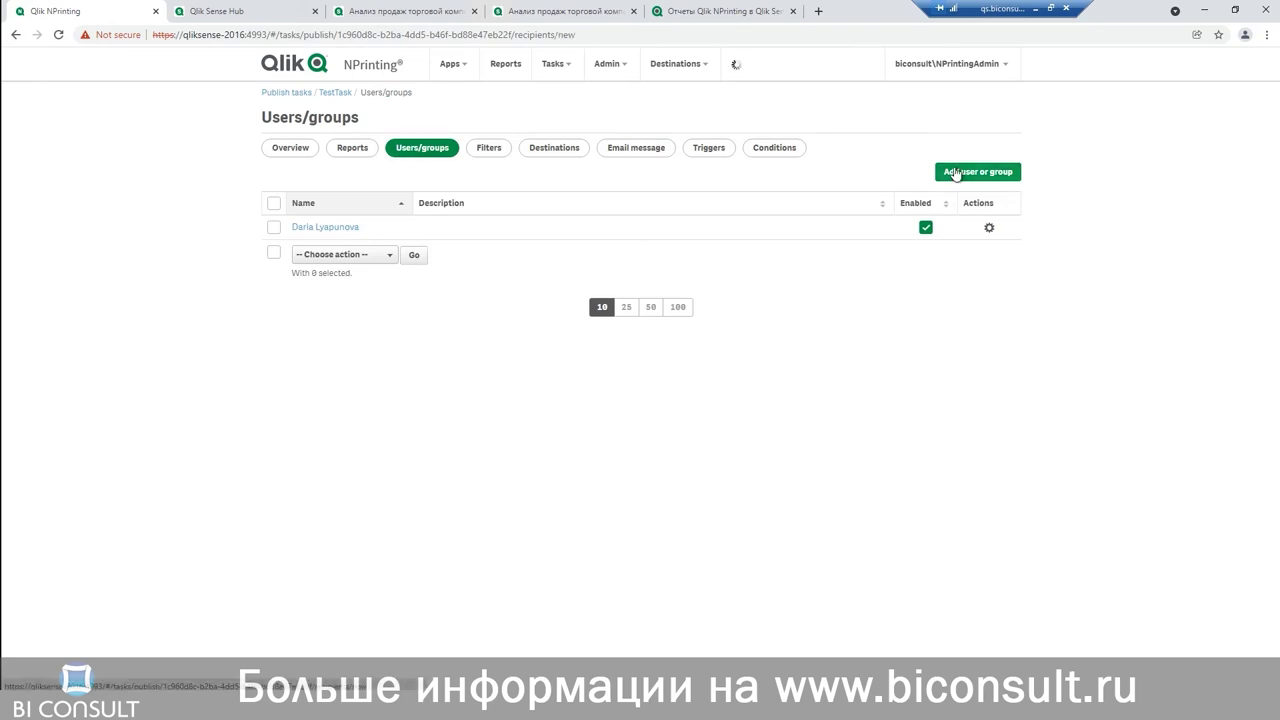
click(460, 201)
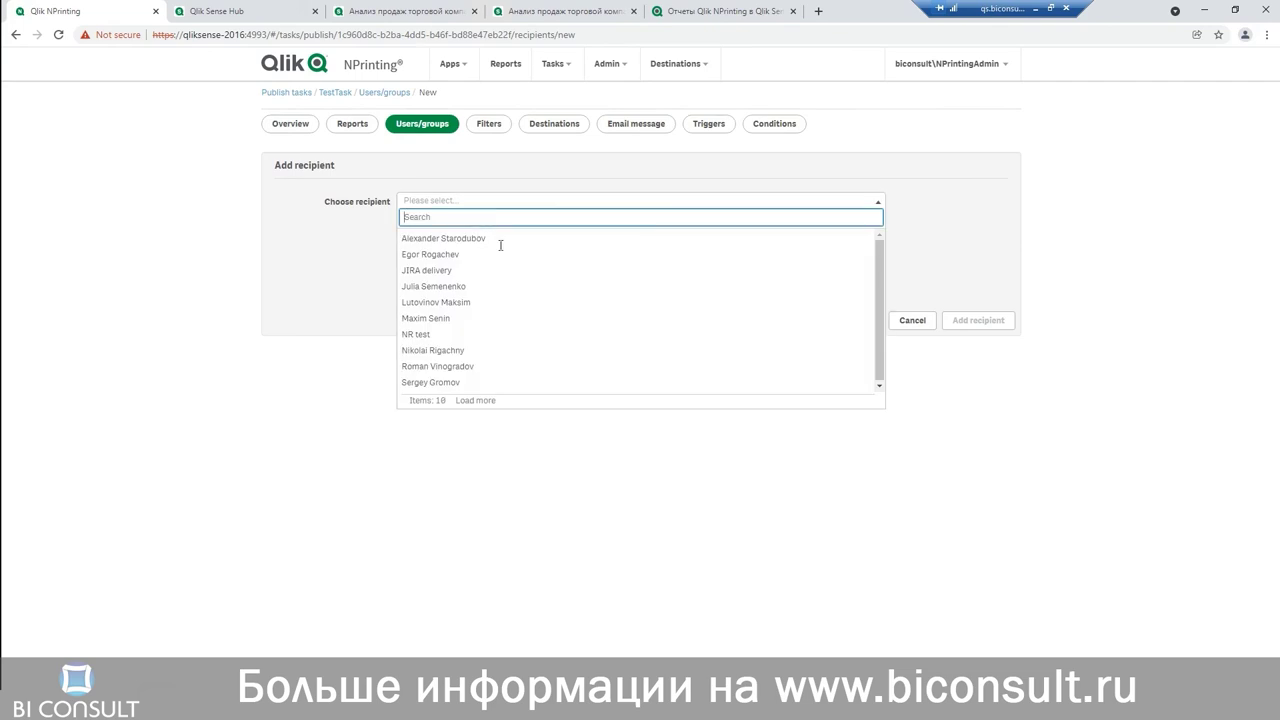
click(472, 399)
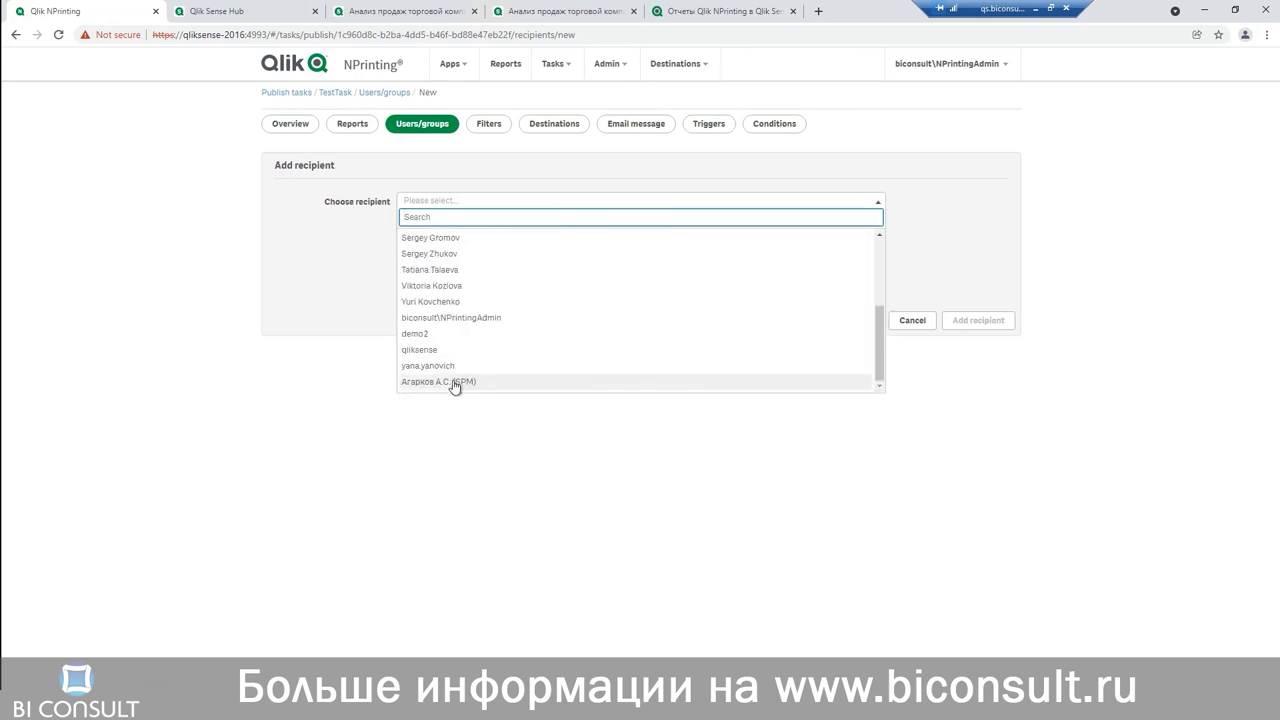
click(438, 286)
click(978, 321)
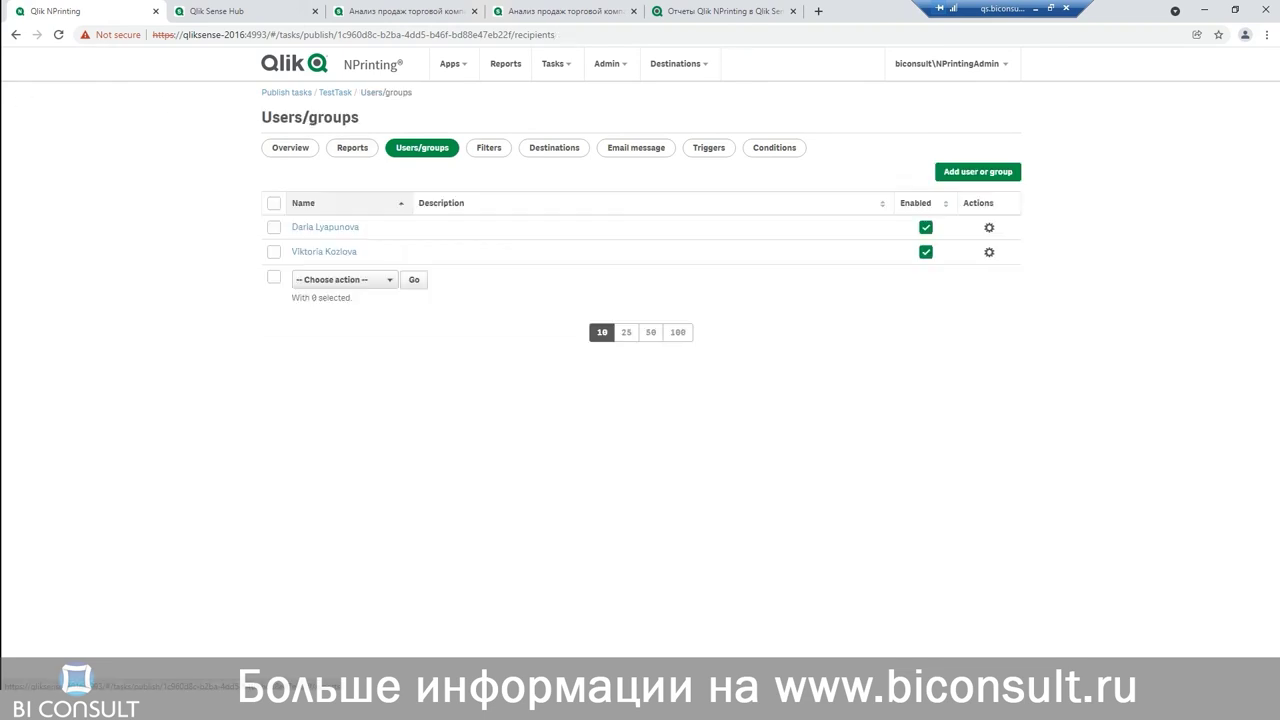
Apply the TestFilters filter to TestTask and review the destinations assigned to its recipients.
click(484, 155)
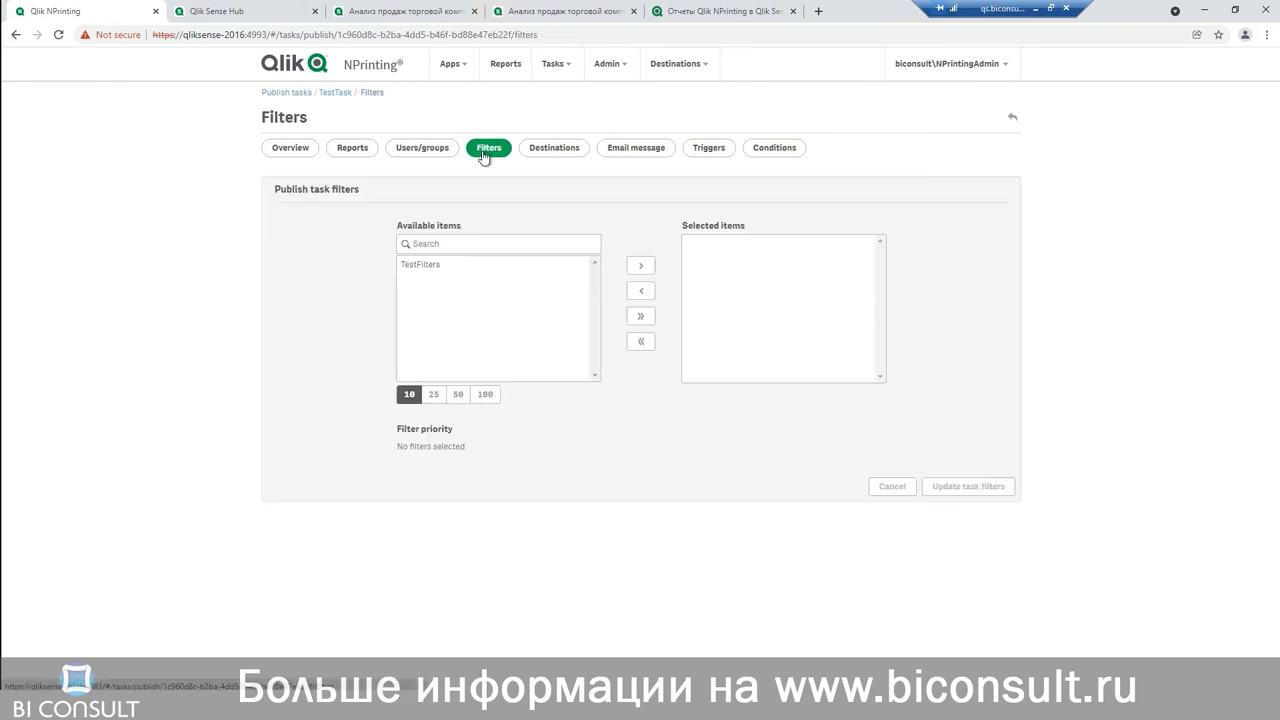
double_click(466, 268)
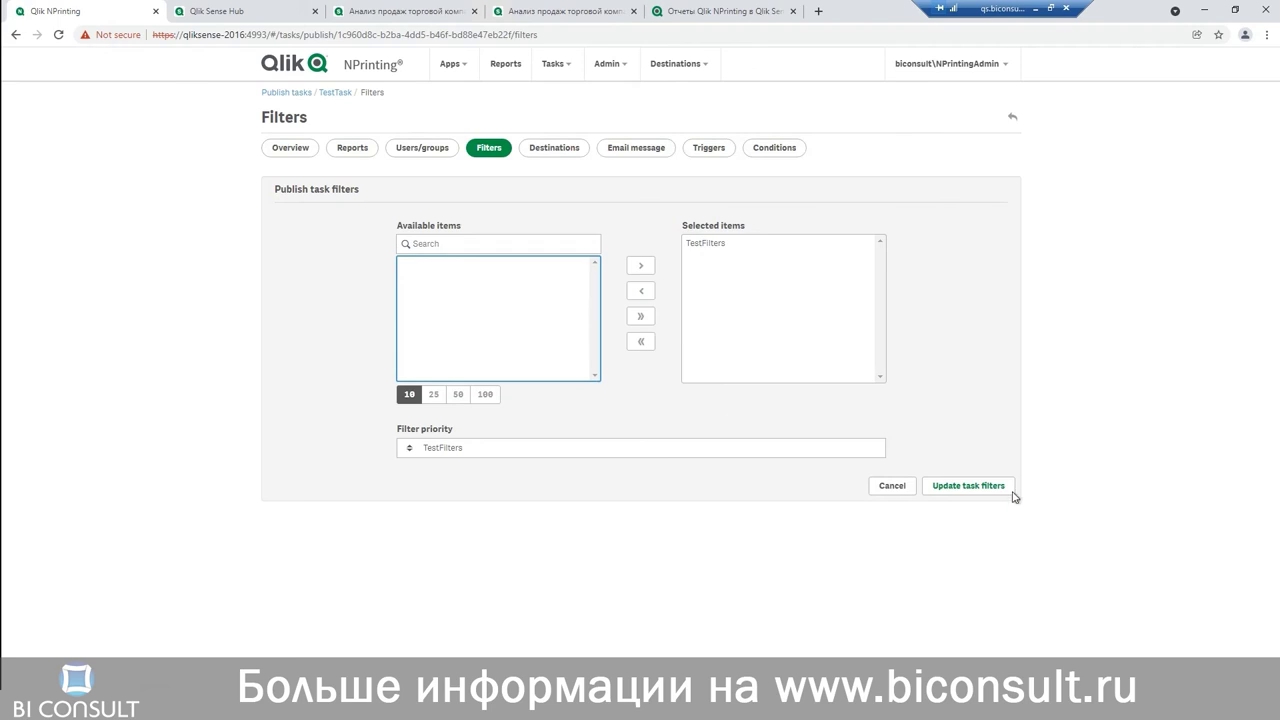
click(968, 487)
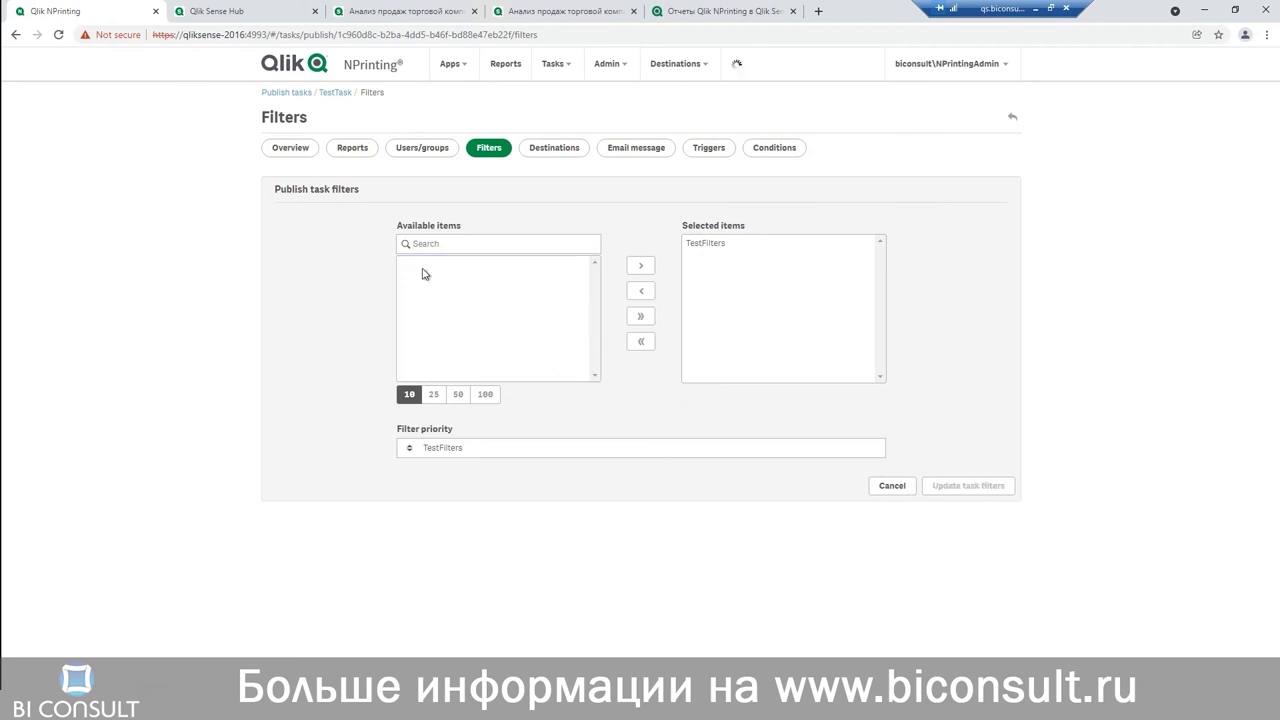
click(562, 151)
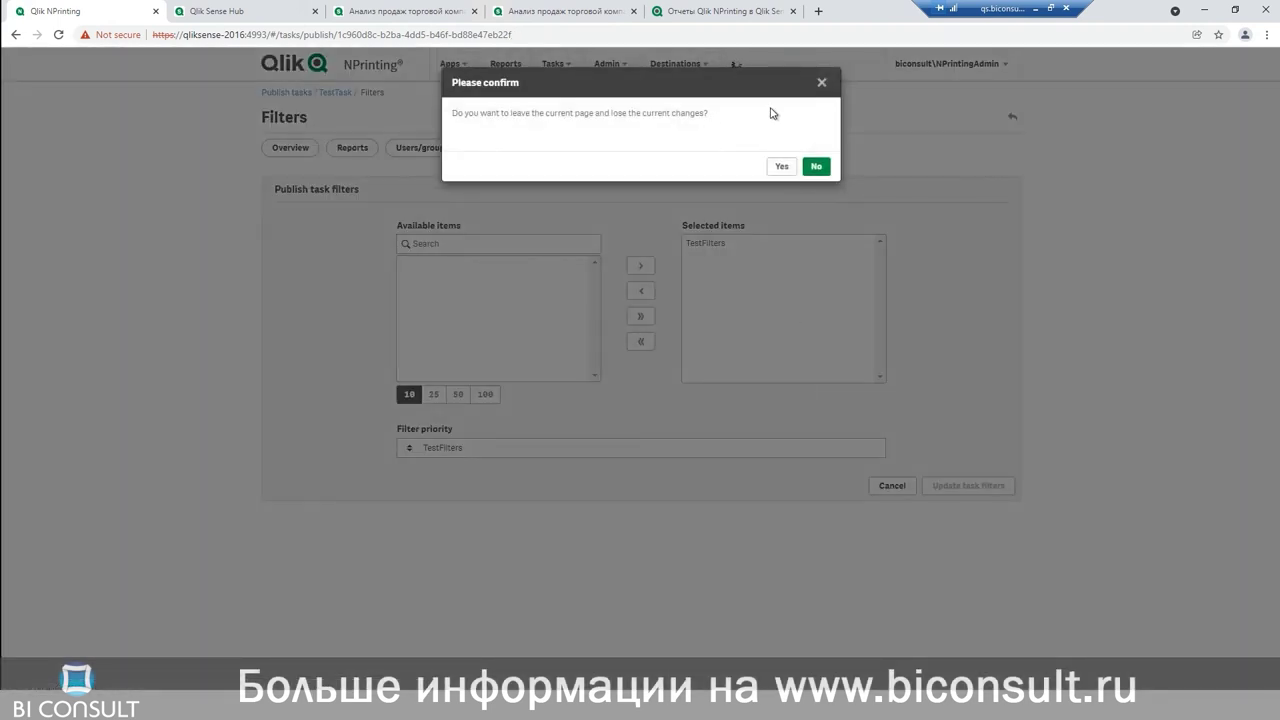
click(815, 166)
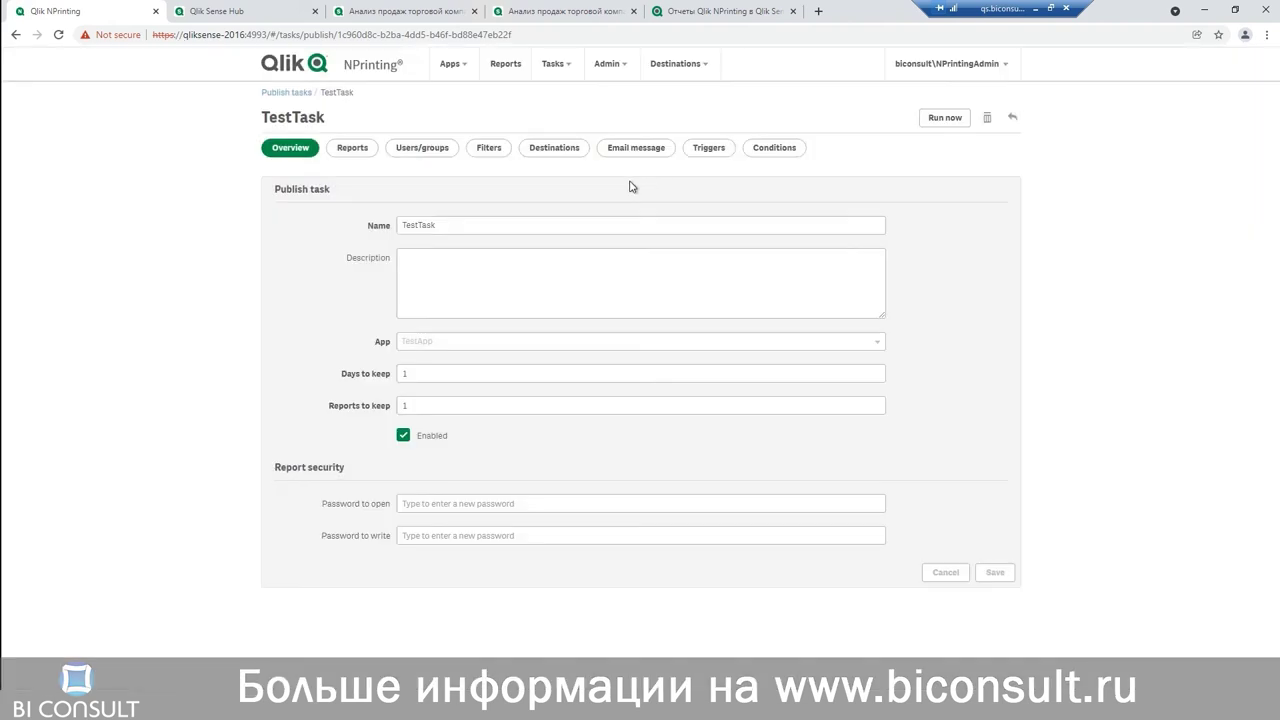
click(546, 154)
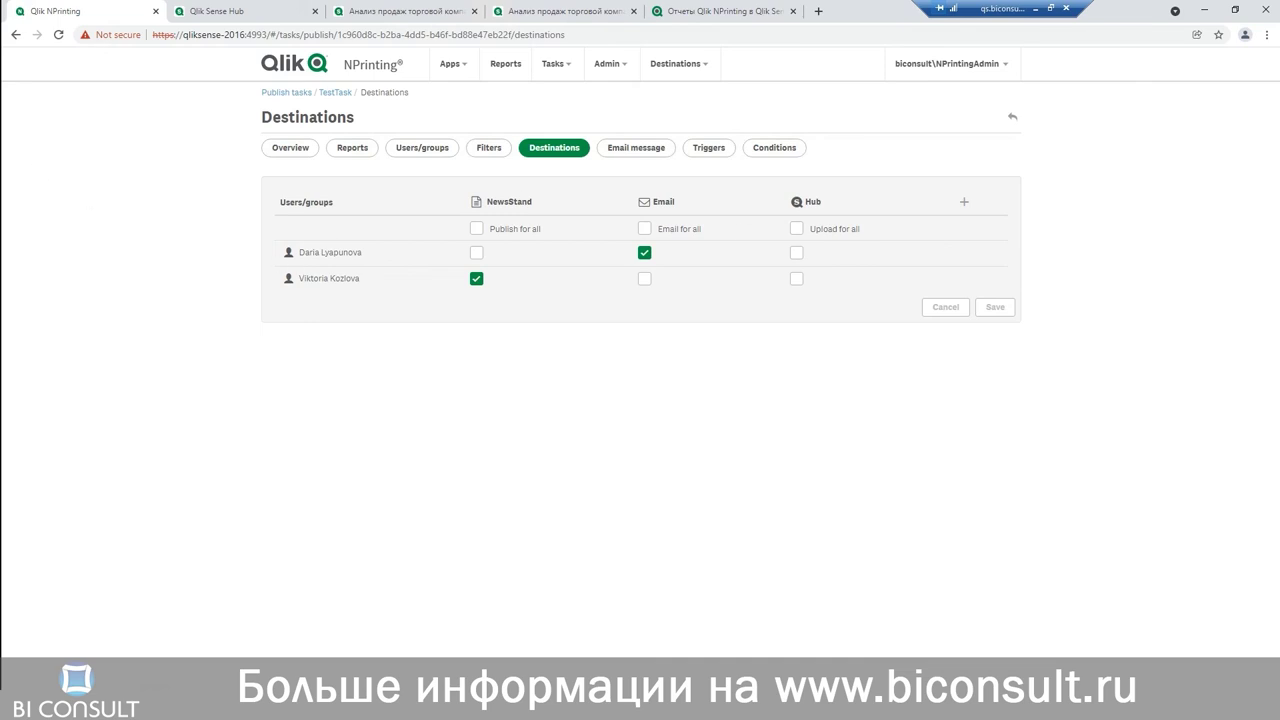
Set TestTask's email message format to Text and keep the attachments option at All reports attached.
click(632, 149)
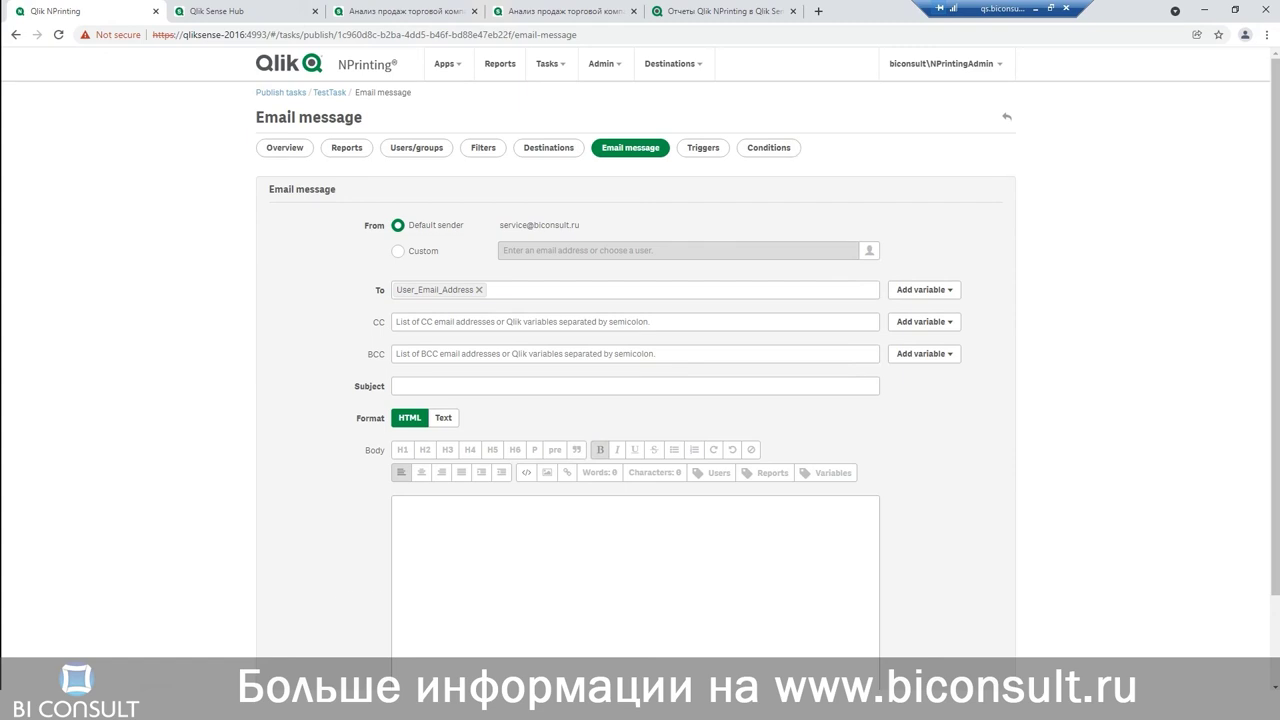
click(443, 418)
click(482, 597)
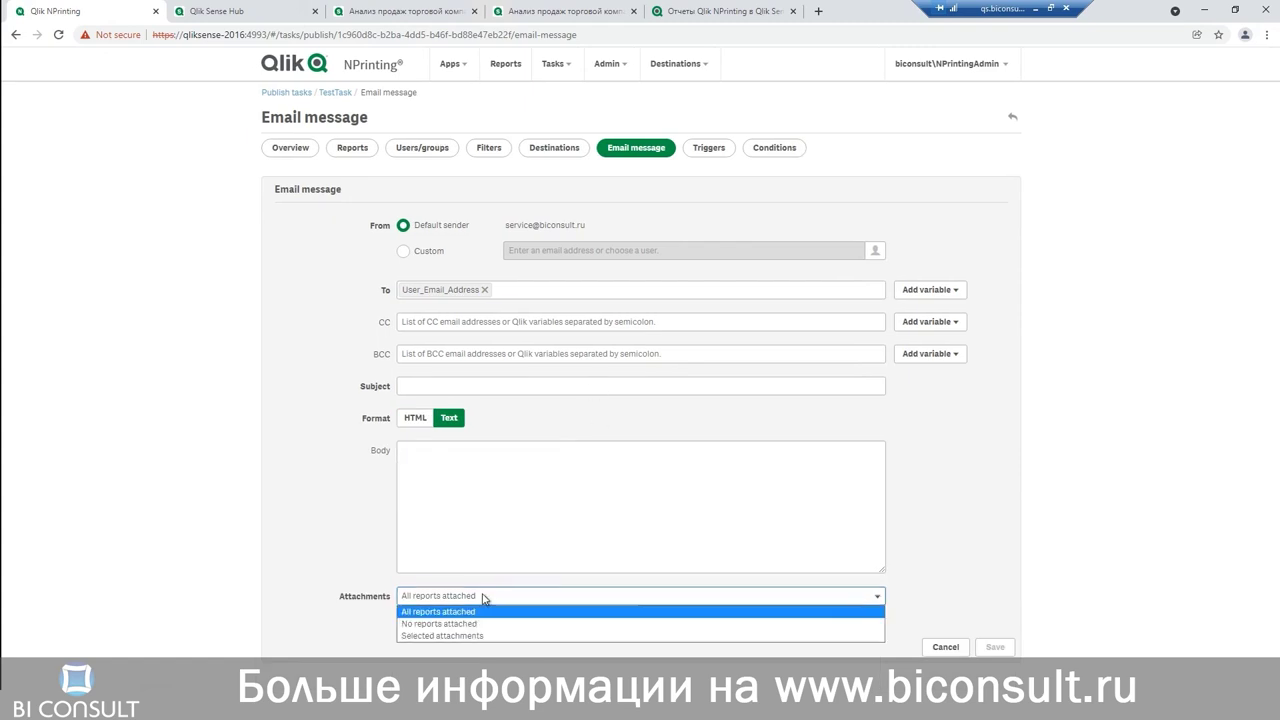
click(482, 596)
click(512, 499)
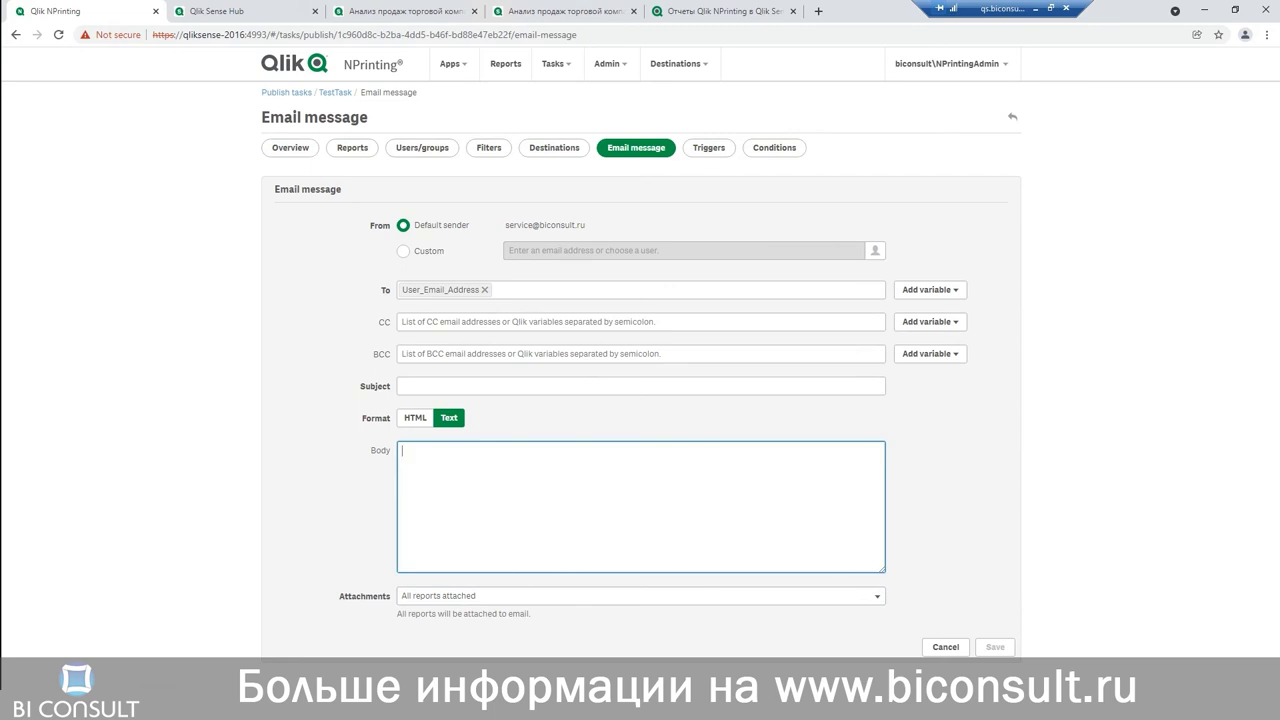
Save the email message with subject "Отчет по продажам" and body "Добрый день! Свежий отчет во вложении", and reopen it to check.
click(434, 389)
right_click(433, 390)
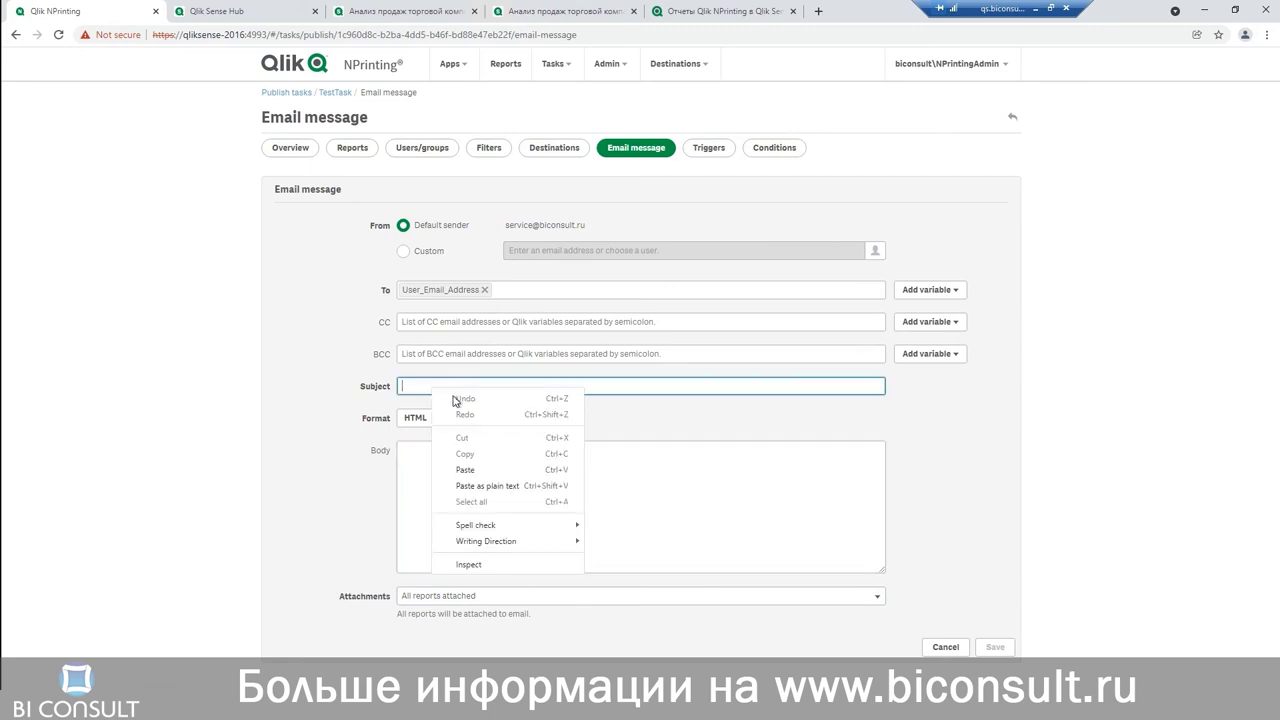
click(465, 469)
click(466, 529)
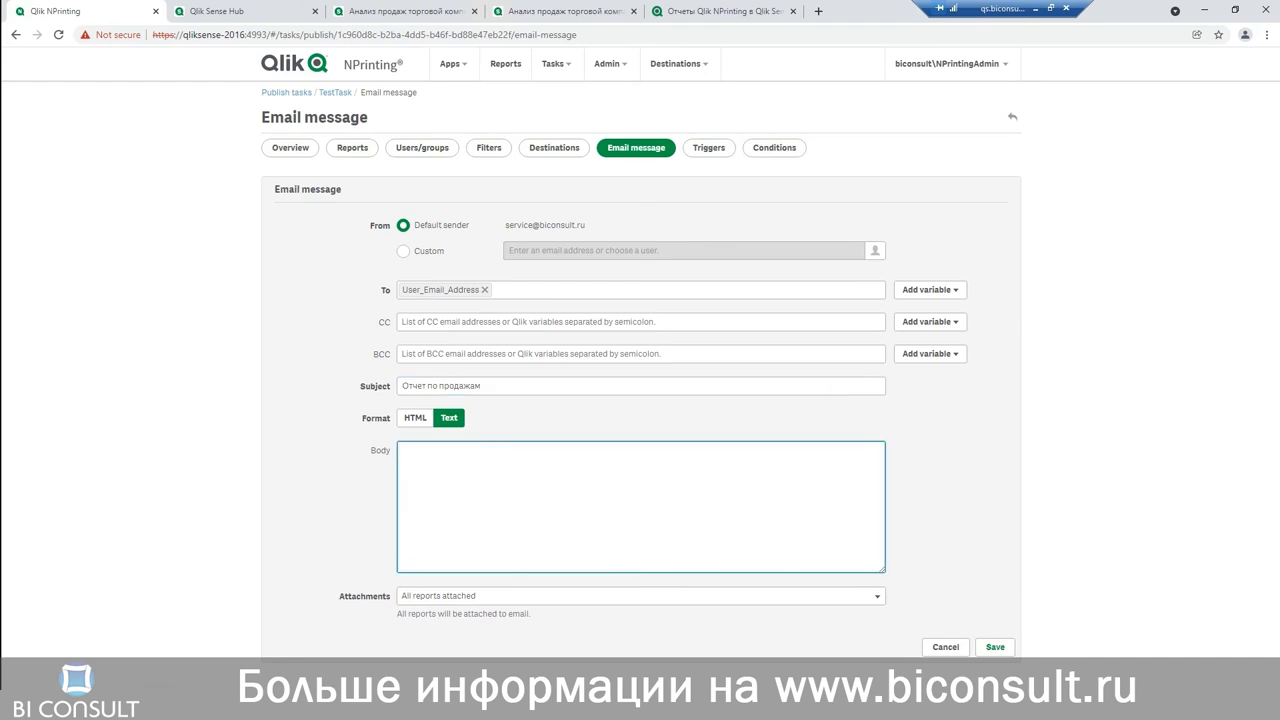
right_click(425, 448)
click(452, 528)
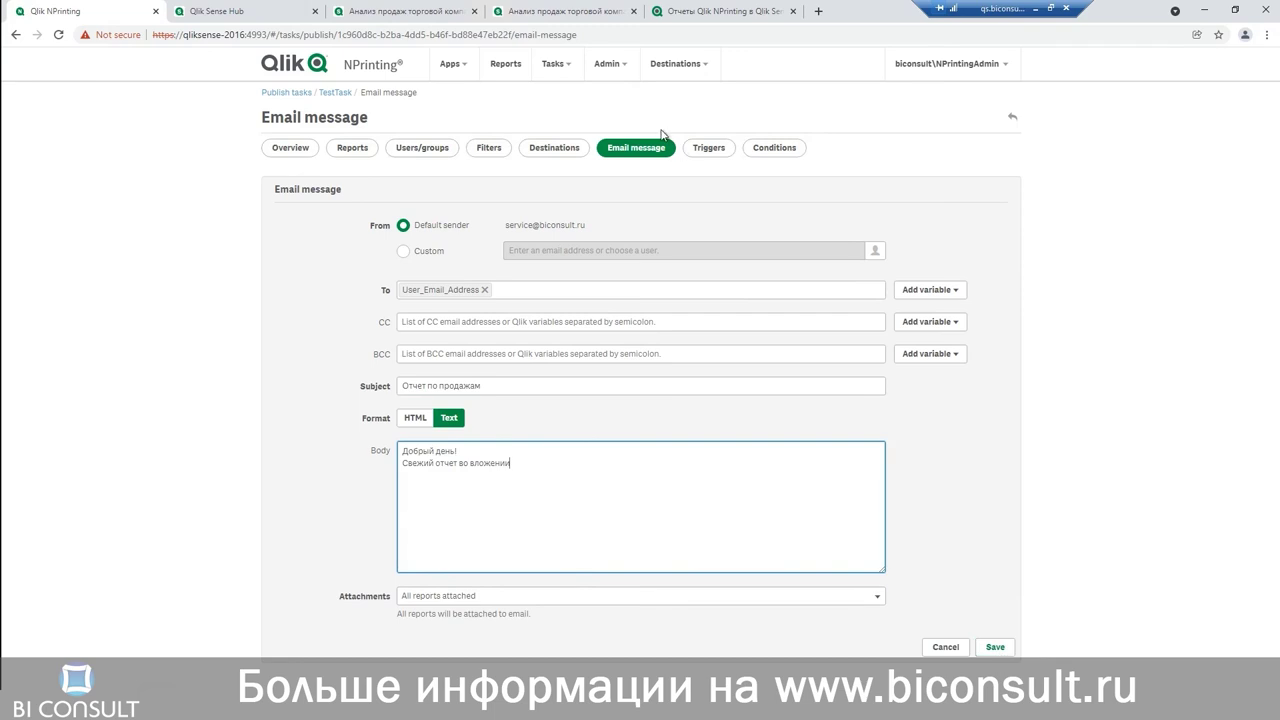
click(705, 152)
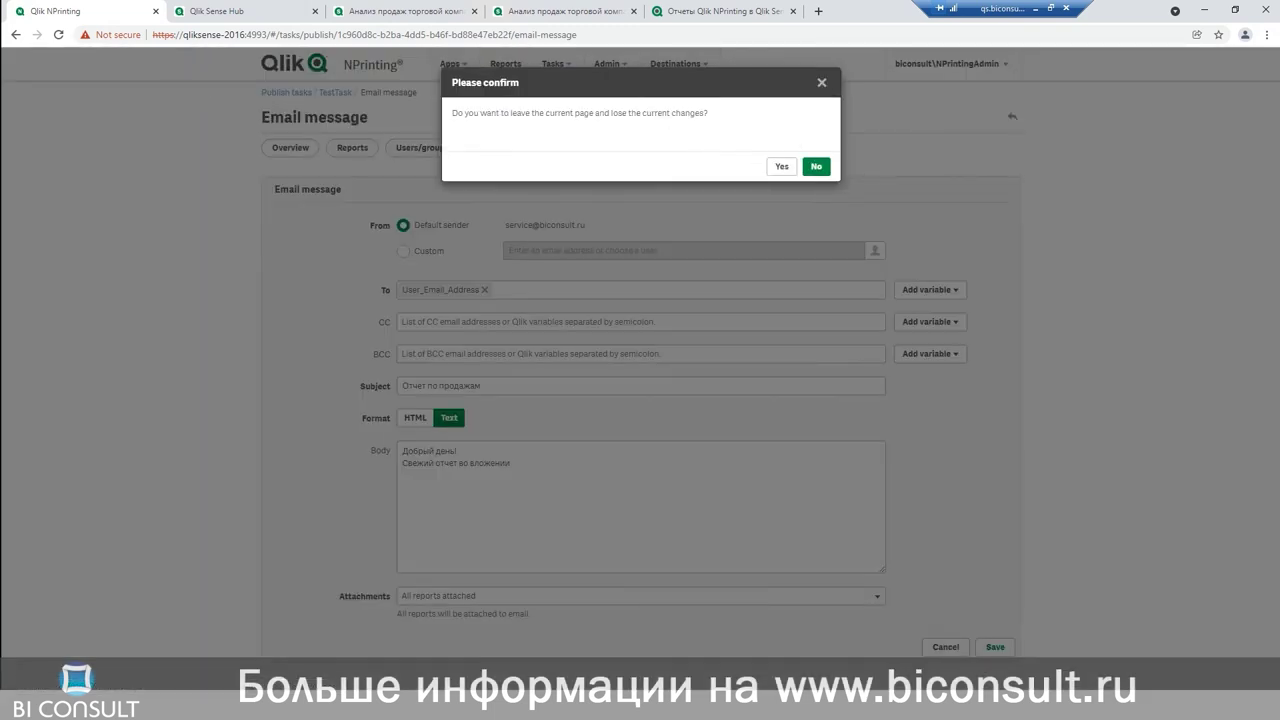
click(816, 166)
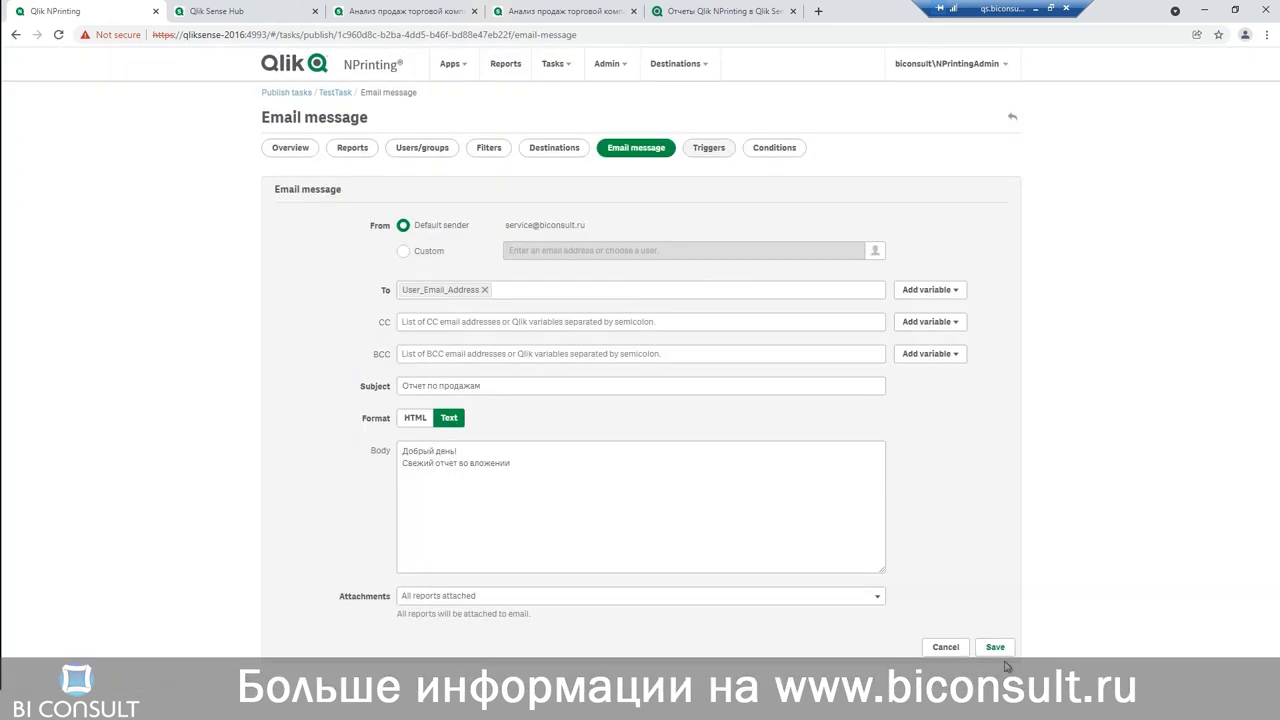
click(995, 647)
click(700, 155)
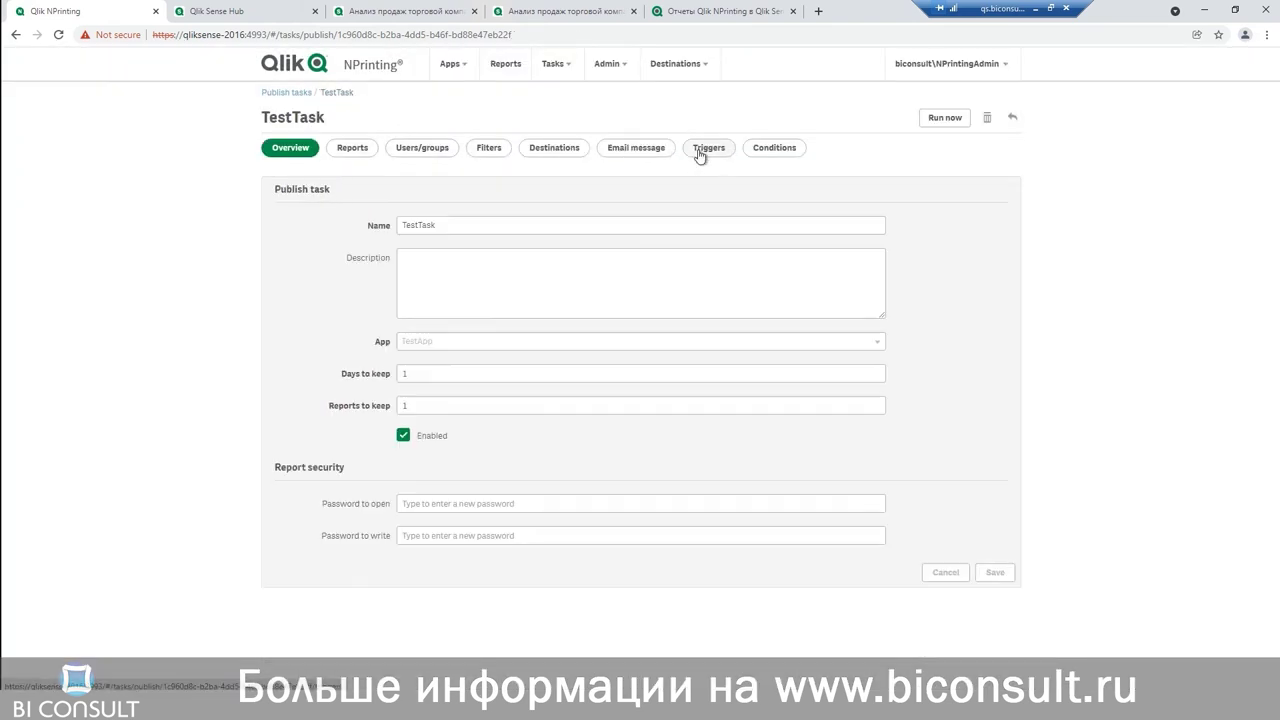
click(640, 148)
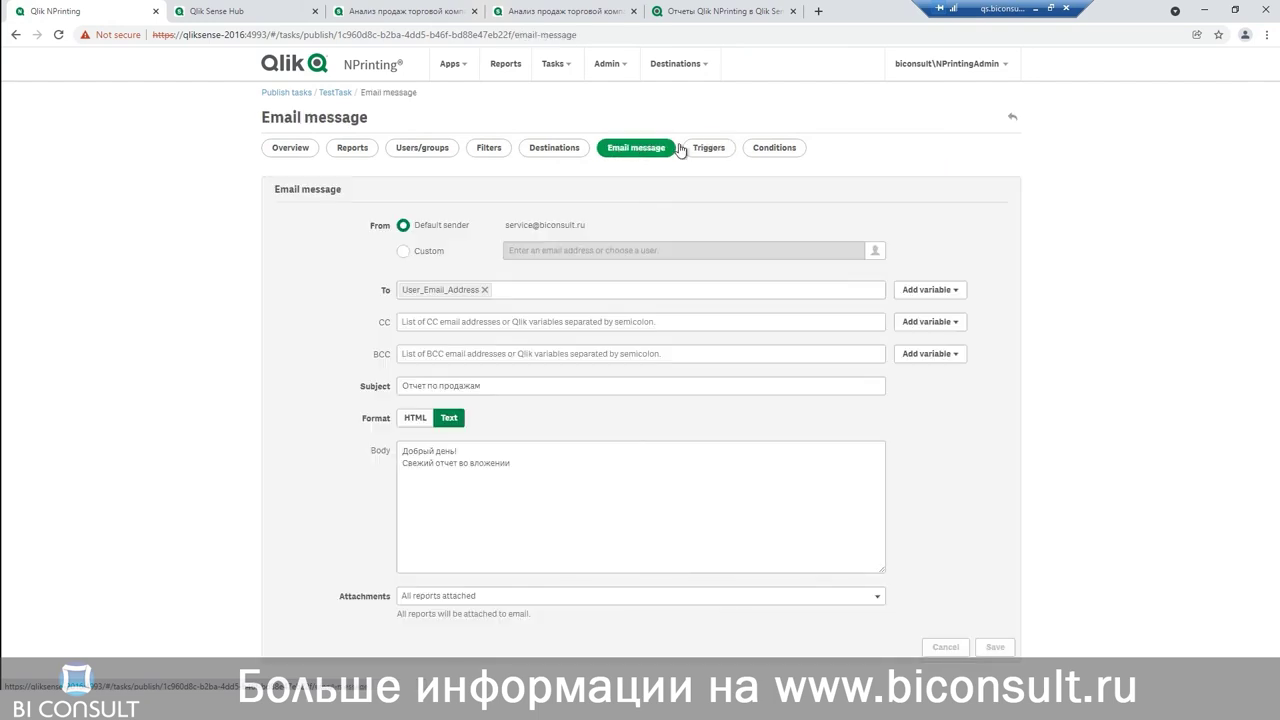
Create an enabled TestTask trigger named "New trigger" that runs once on 12/4/21 at 21:21 in the Europe/Moscow time zone.
click(709, 156)
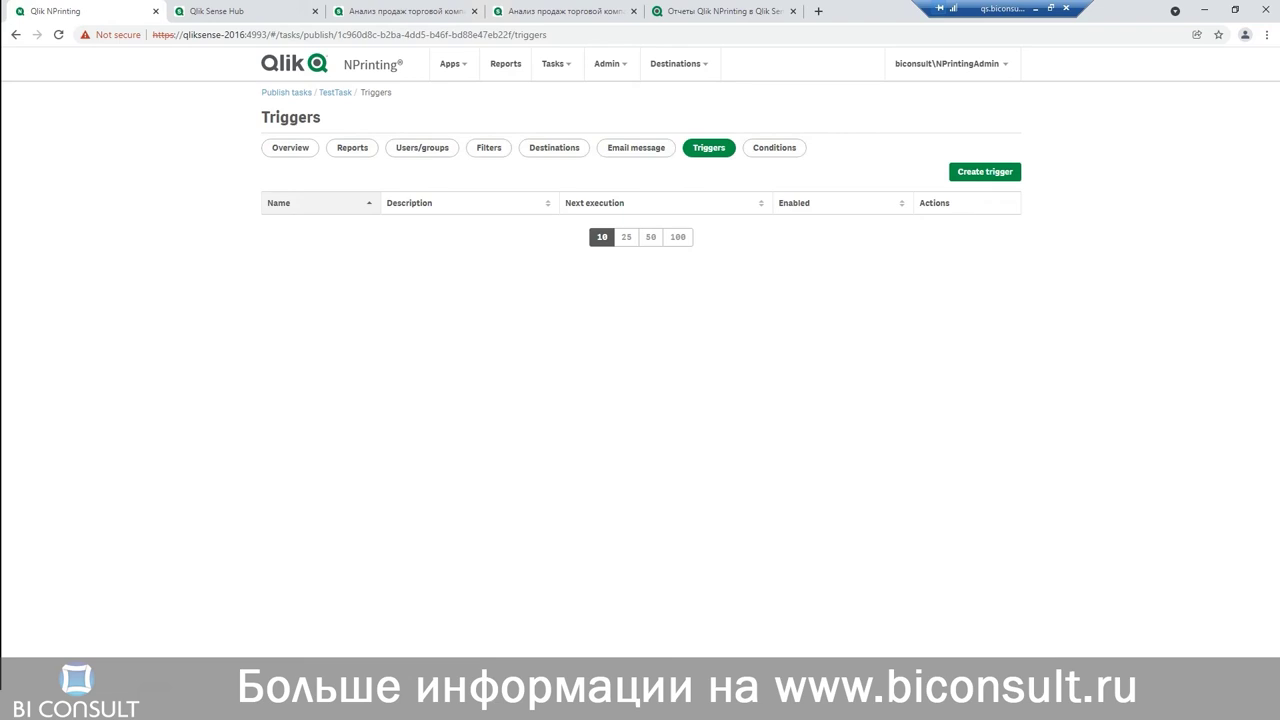
click(988, 174)
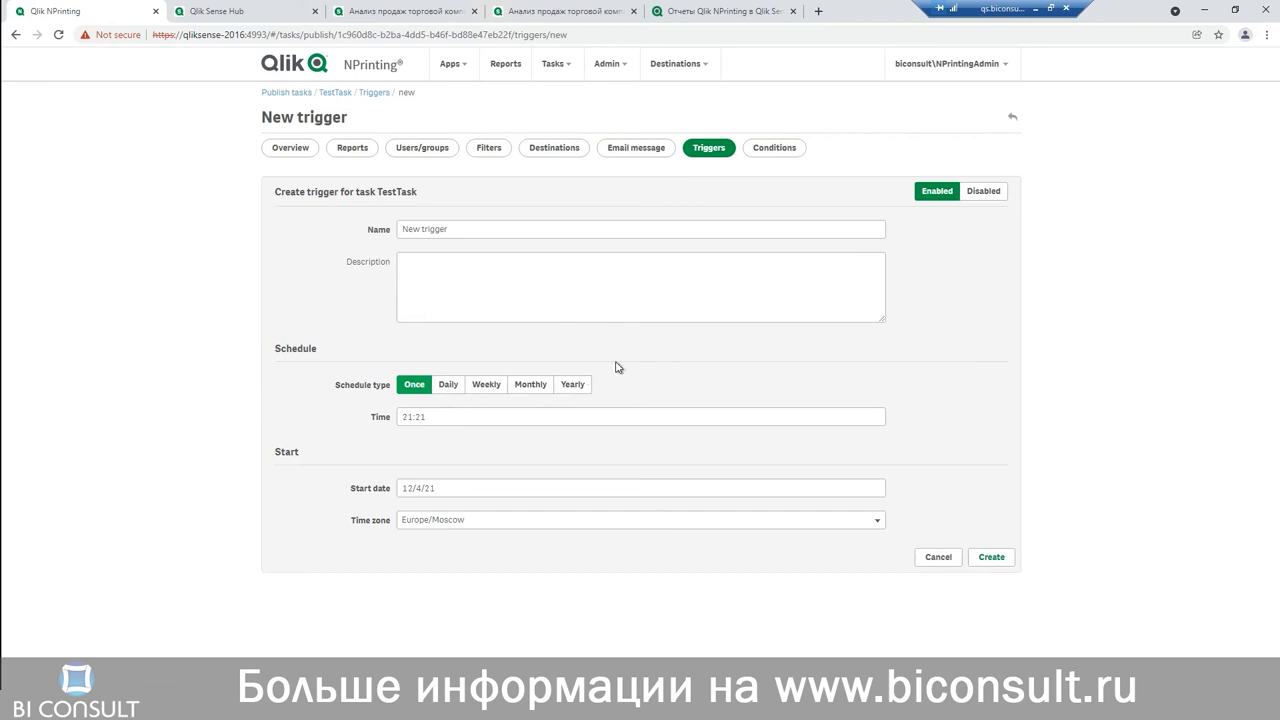
click(451, 491)
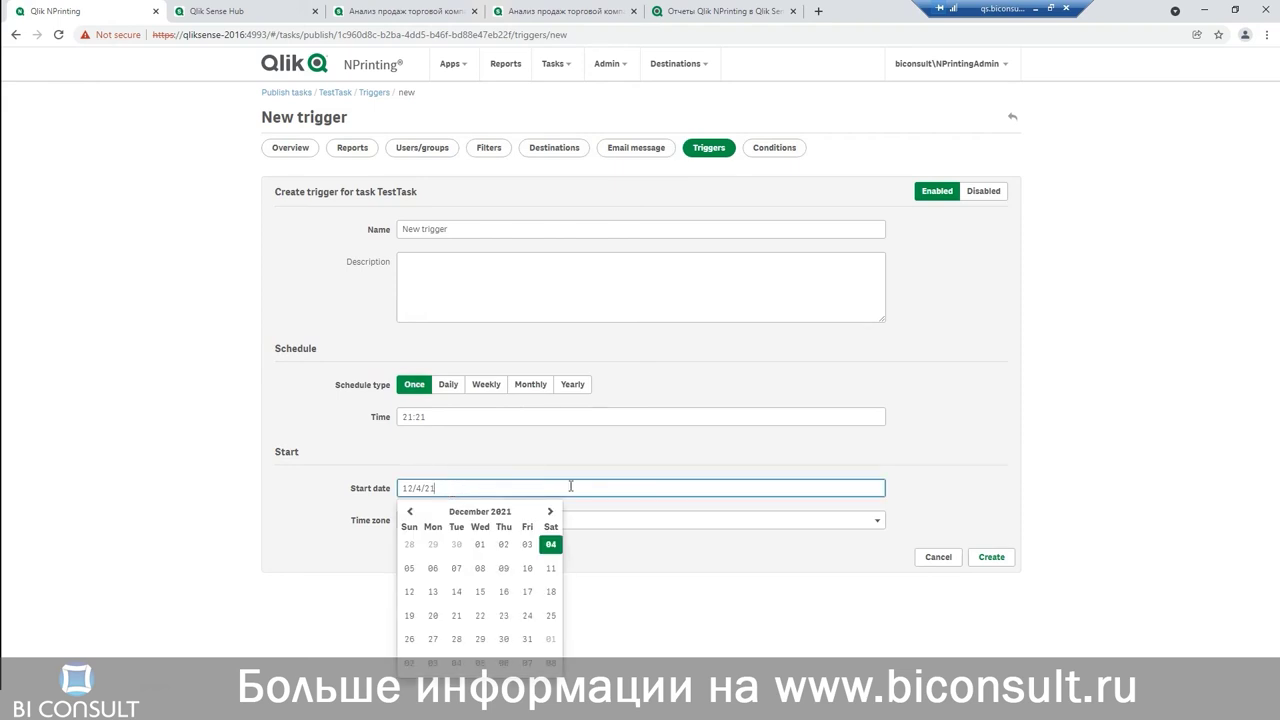
click(370, 556)
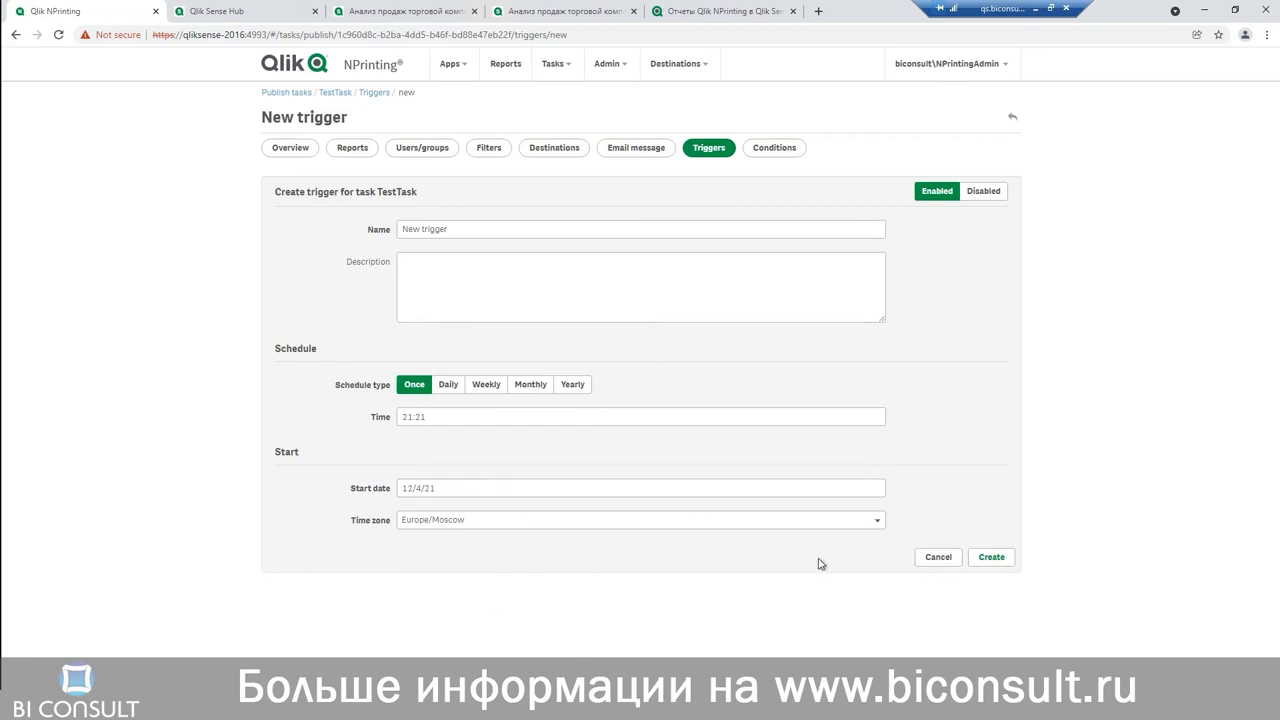
click(997, 562)
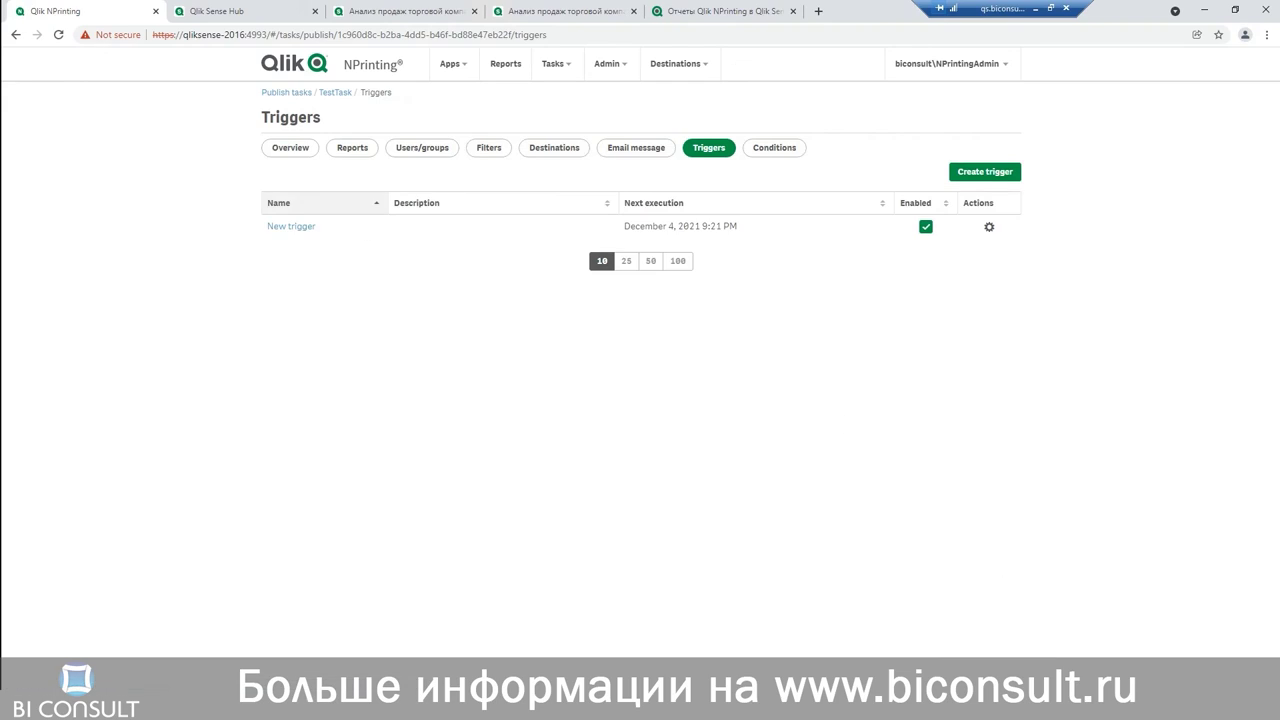
Add the TestCond condition to TestTask with the expected result True.
click(774, 147)
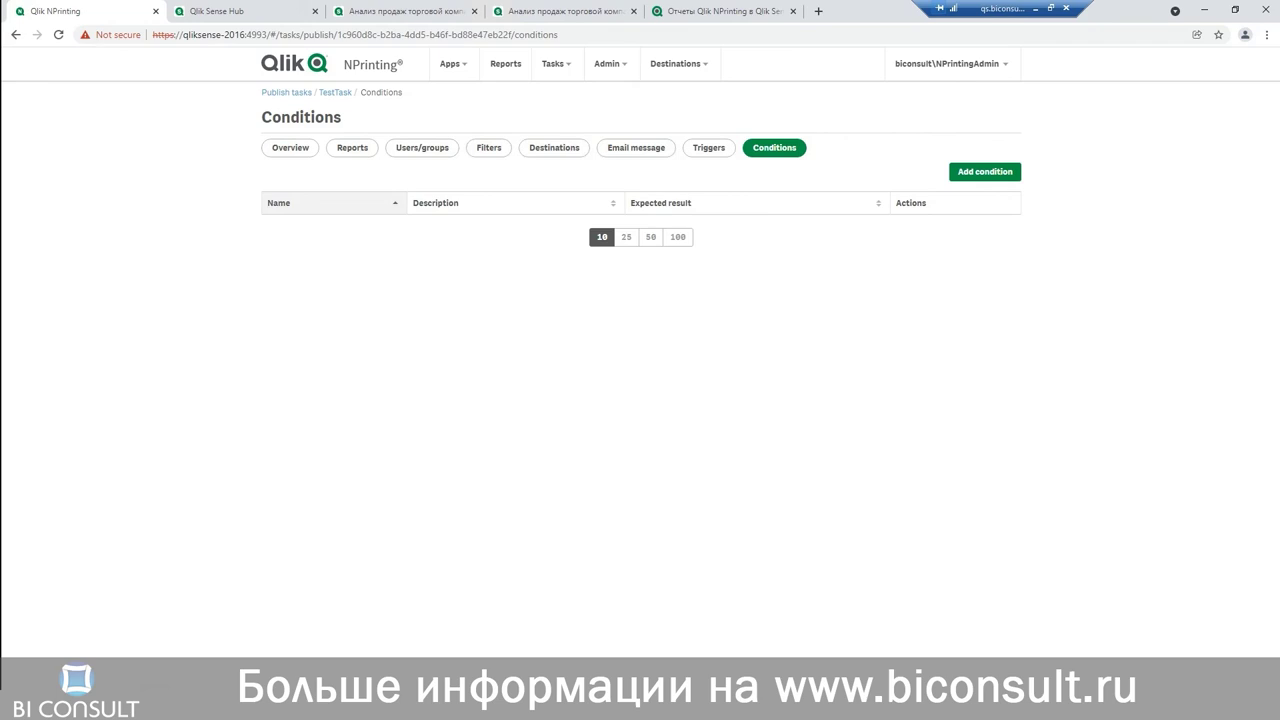
click(985, 174)
click(512, 204)
click(420, 238)
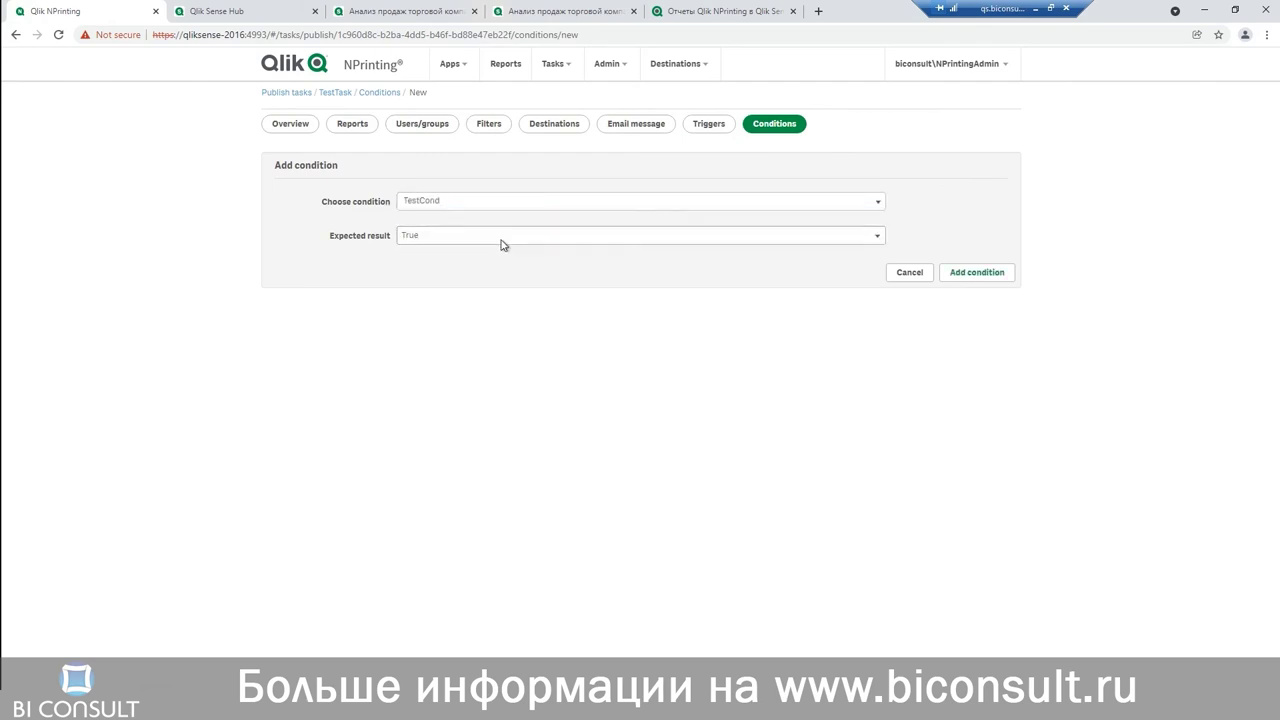
click(503, 240)
click(490, 254)
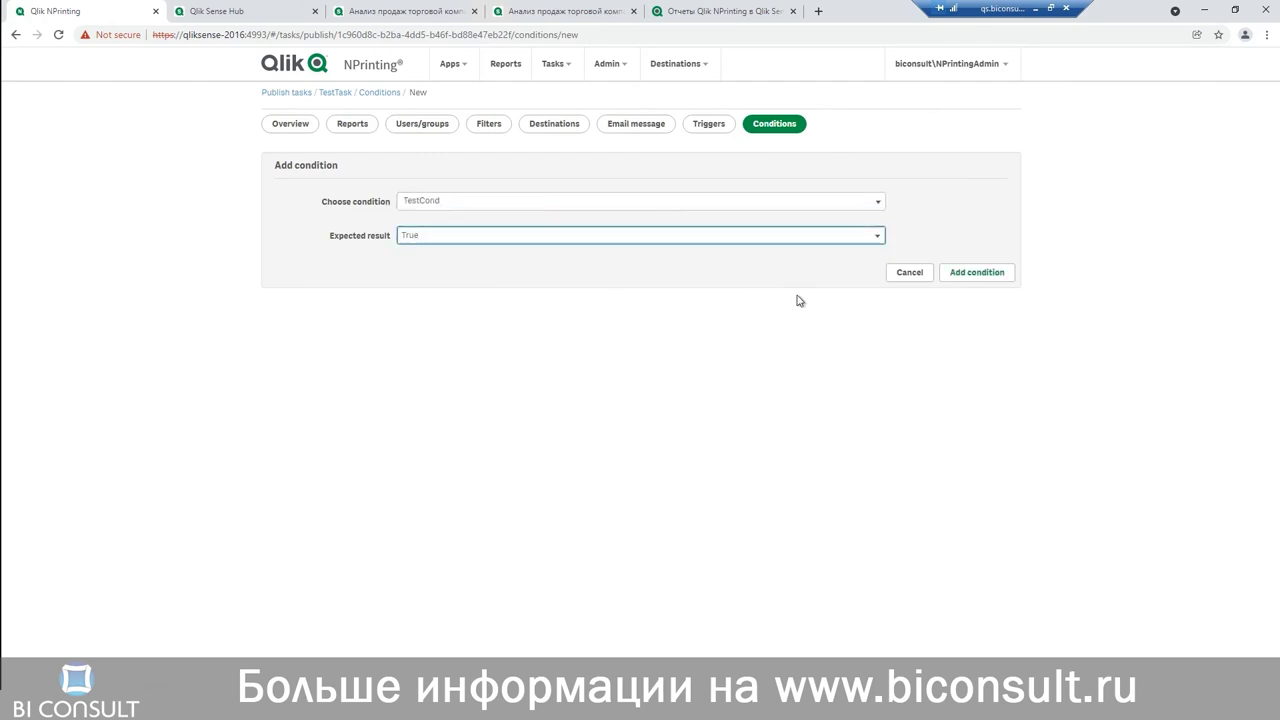
click(982, 278)
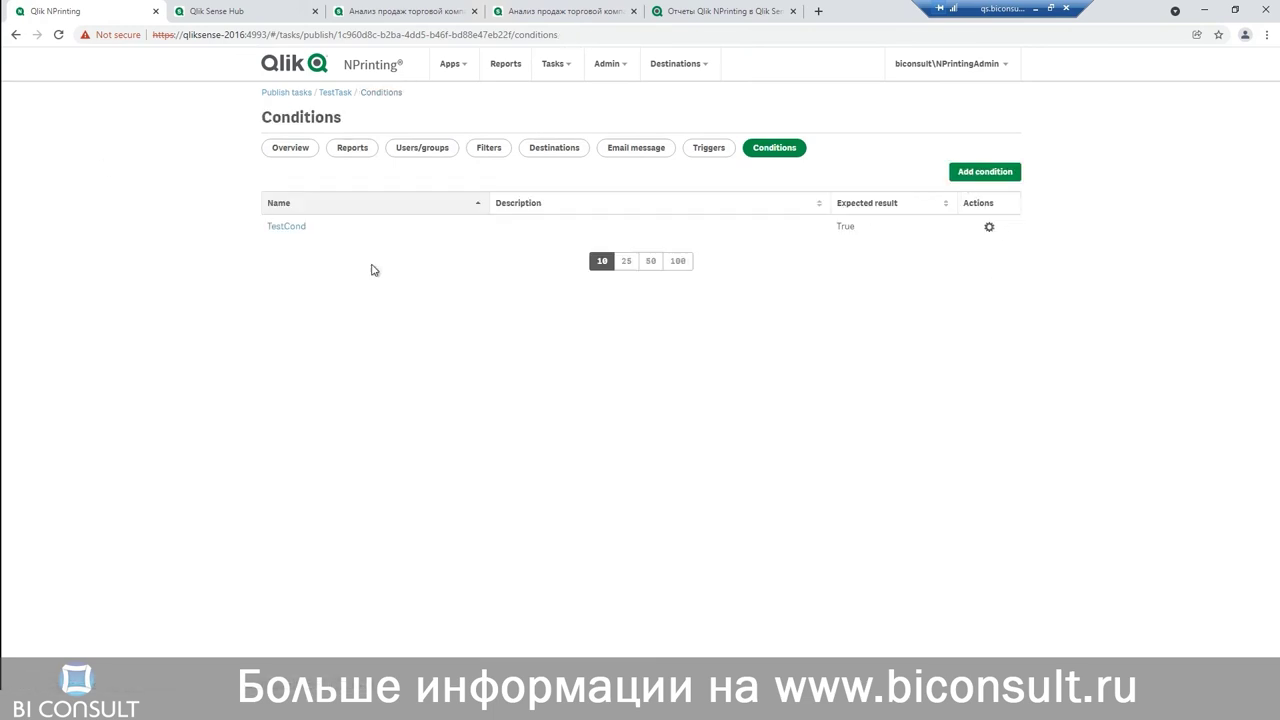
Return to TestTask's overview and run the task immediately.
click(335, 93)
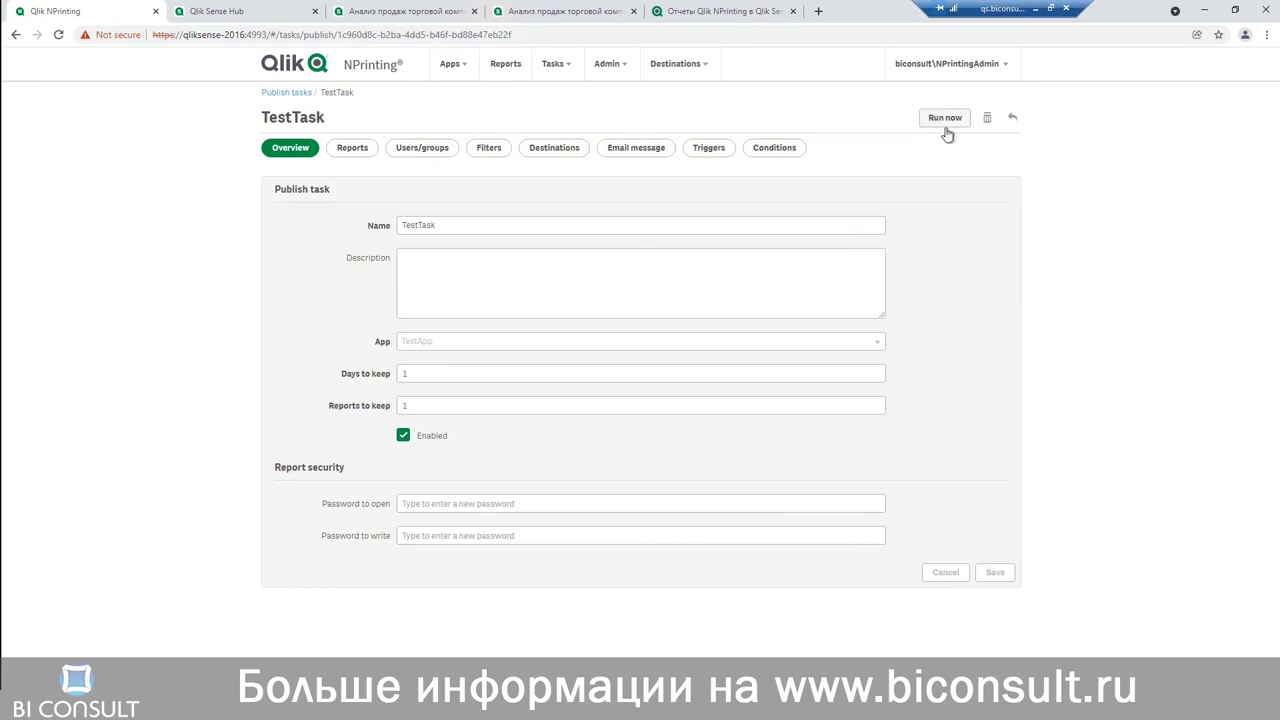
click(950, 119)
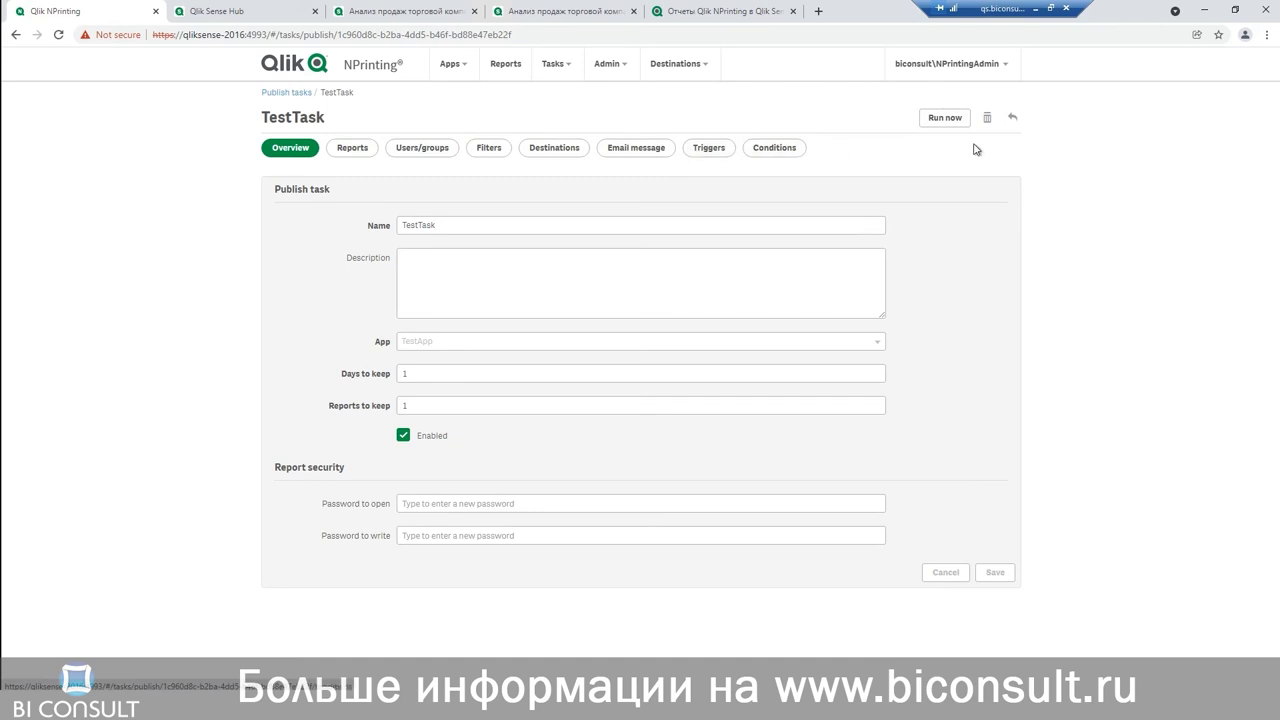
click(948, 120)
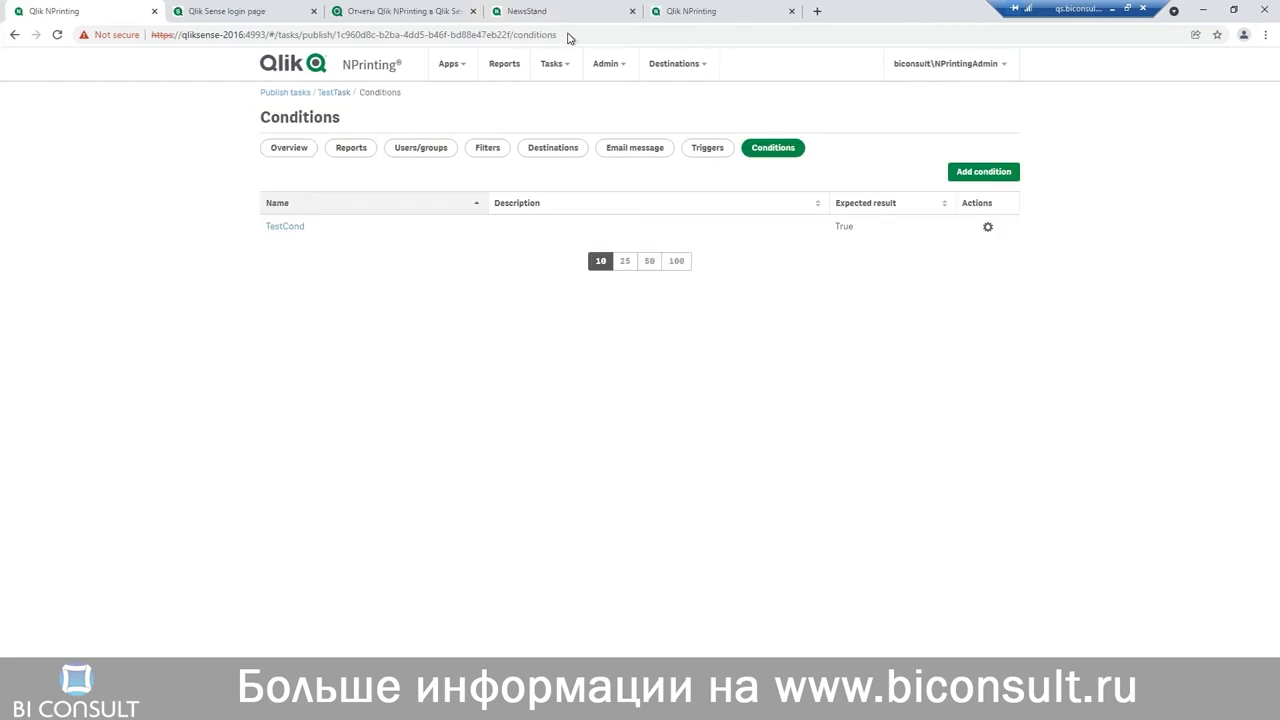
Download ExcelReport from NewsStand as ExcelReportYear.xlsm.zip into the Загрузки folder.
click(555, 16)
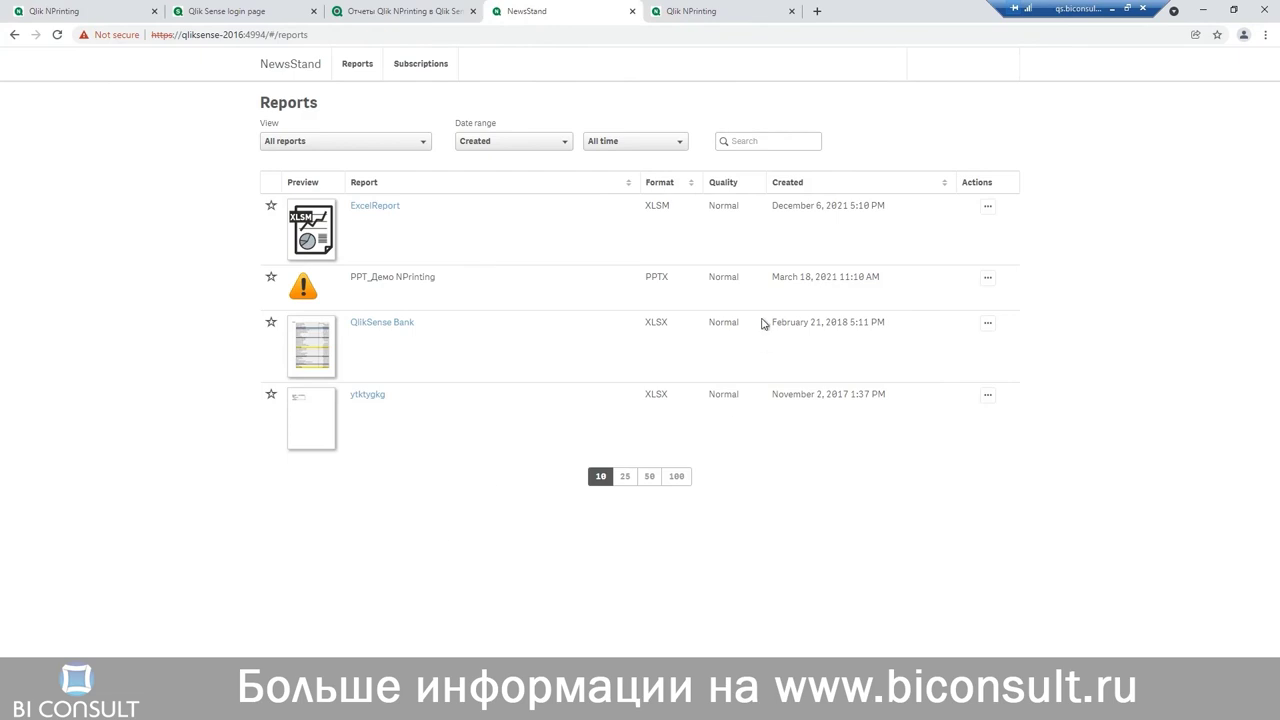
click(376, 207)
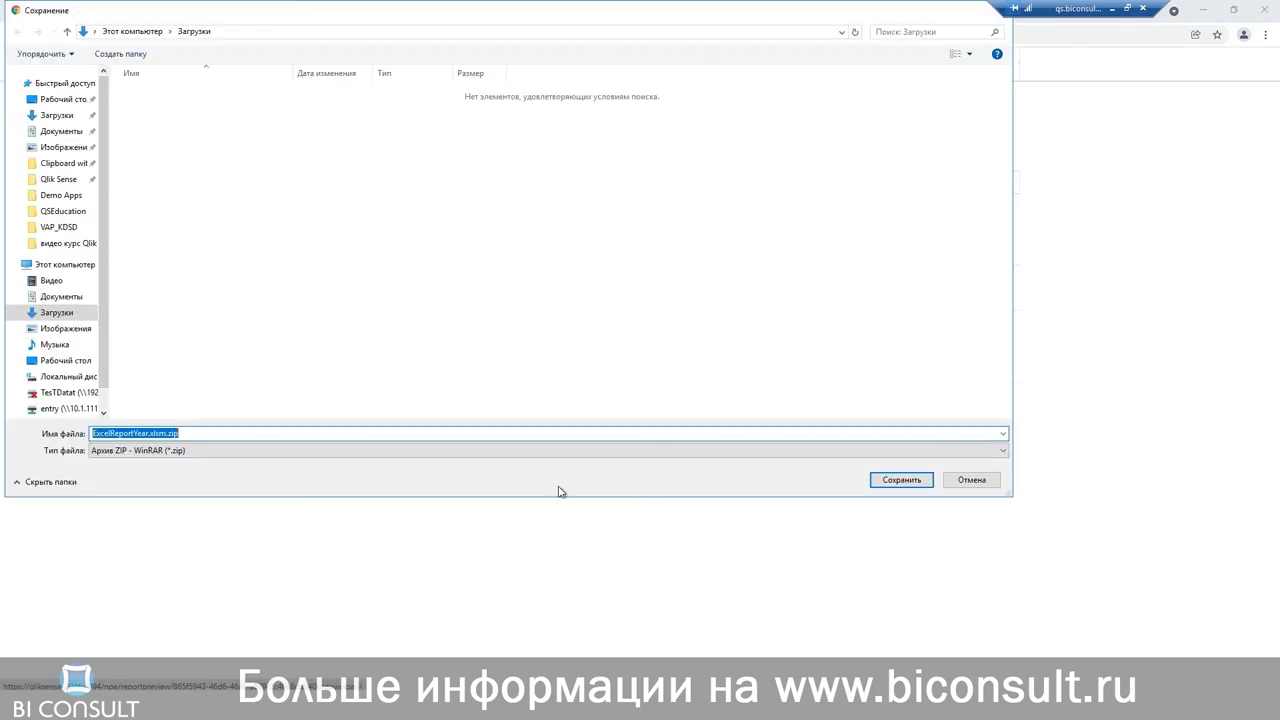
click(901, 482)
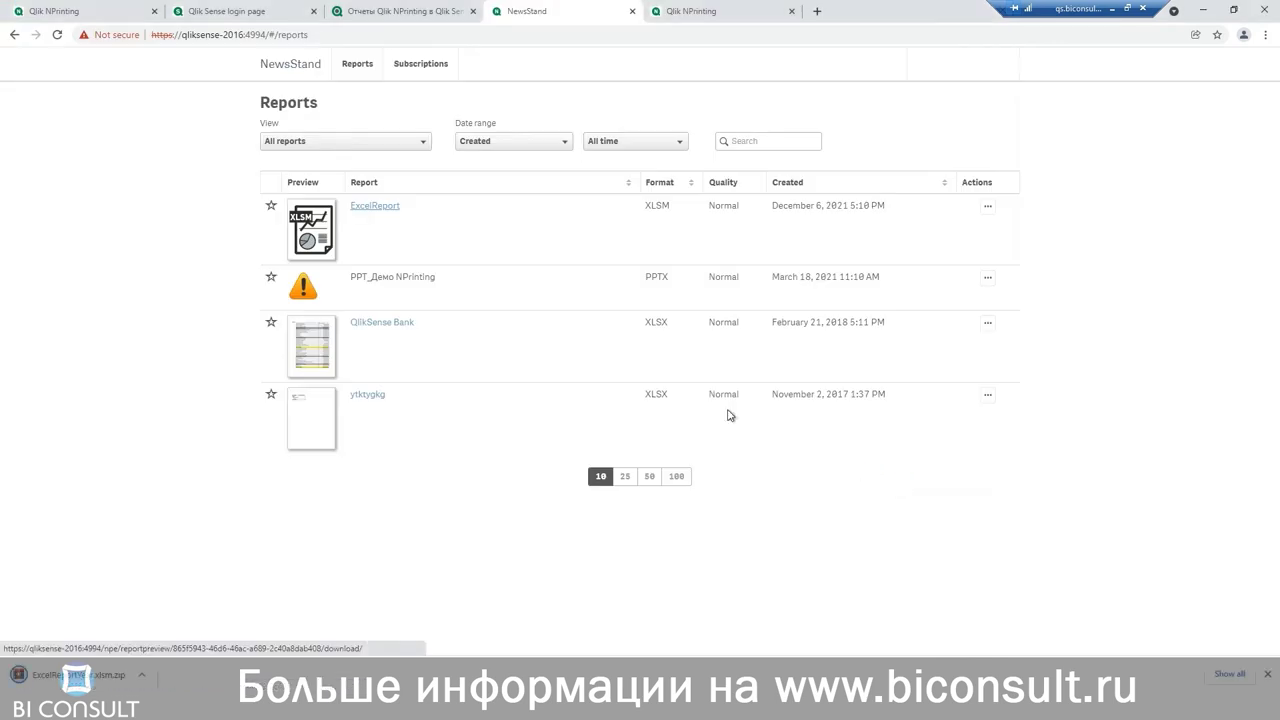
Open ExcelReport2019.xlsm from the downloaded ExcelReportYear.xlsm.zip archive in Excel and examine the product rows on sheet Кв 1.
click(90, 675)
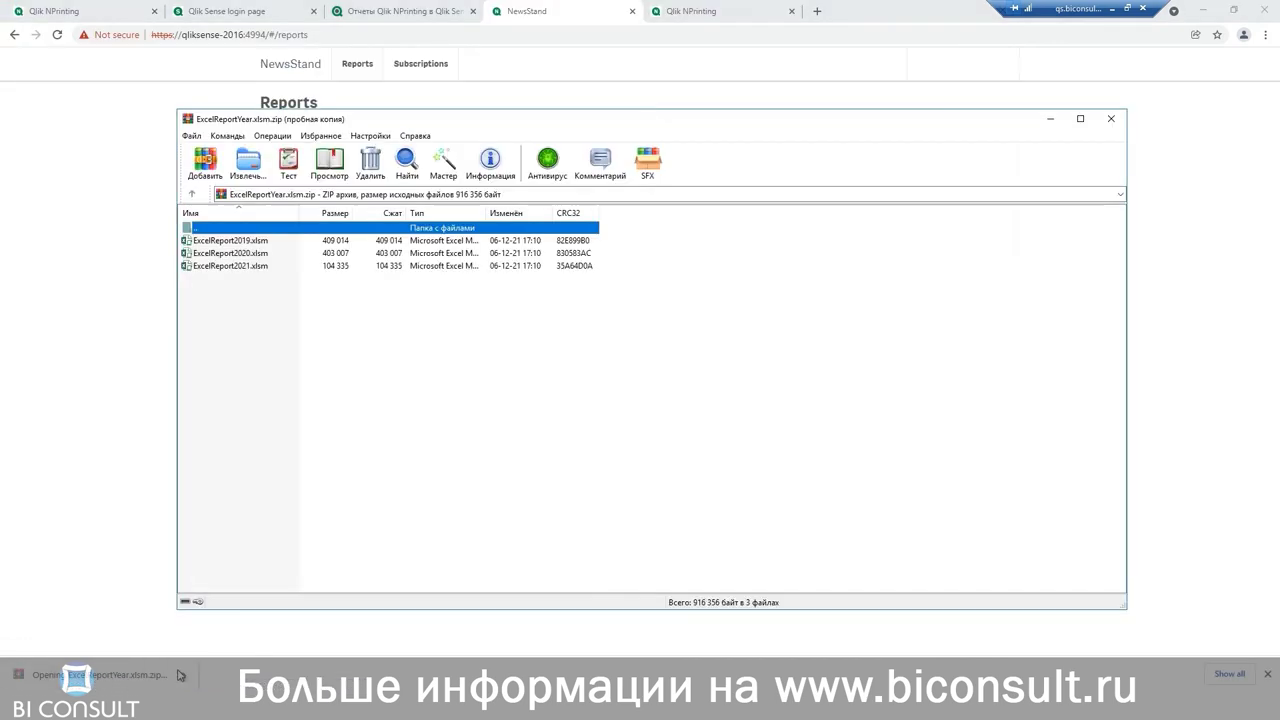
double_click(530, 240)
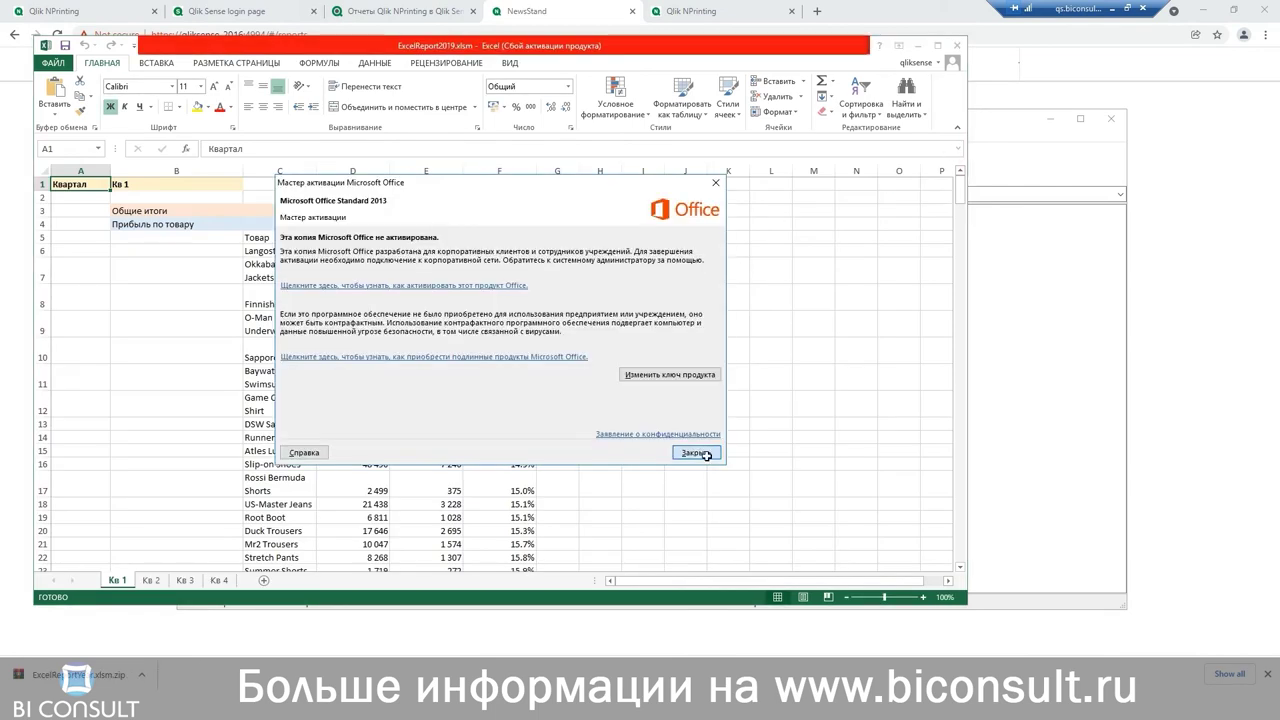
click(709, 452)
scroll(760, 263, down, 15)
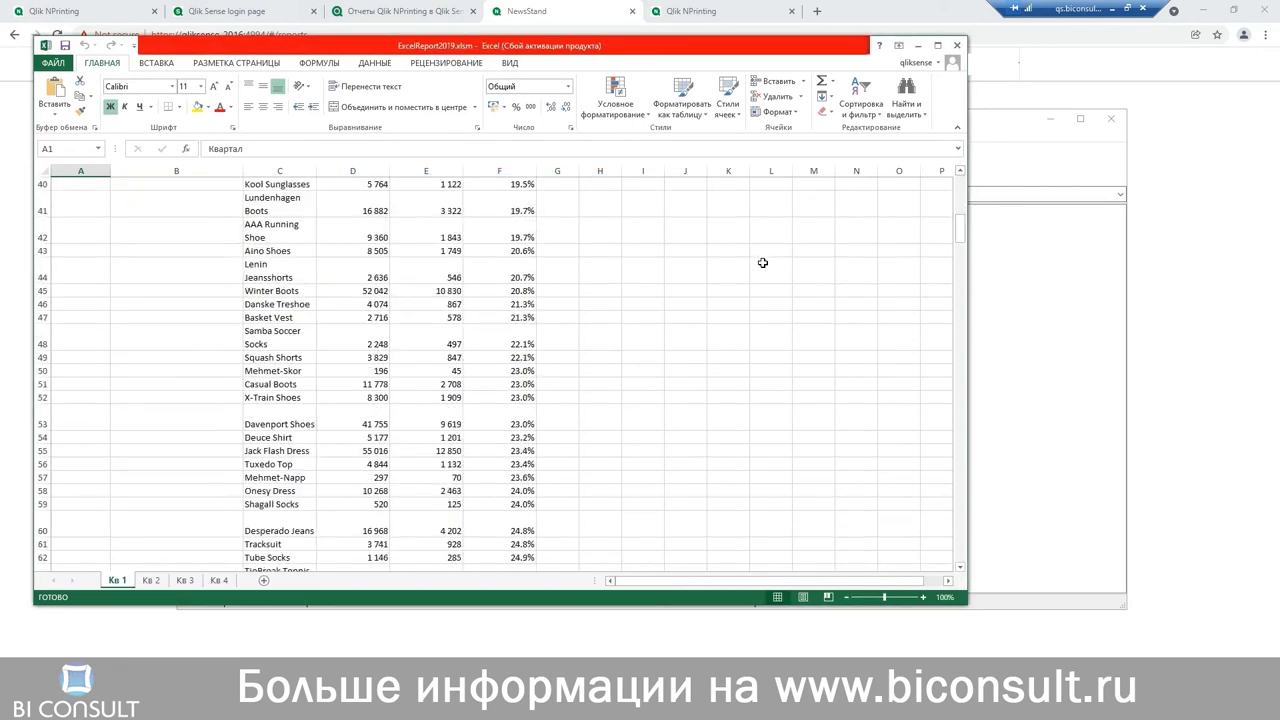
scroll(920, 110, down, 3)
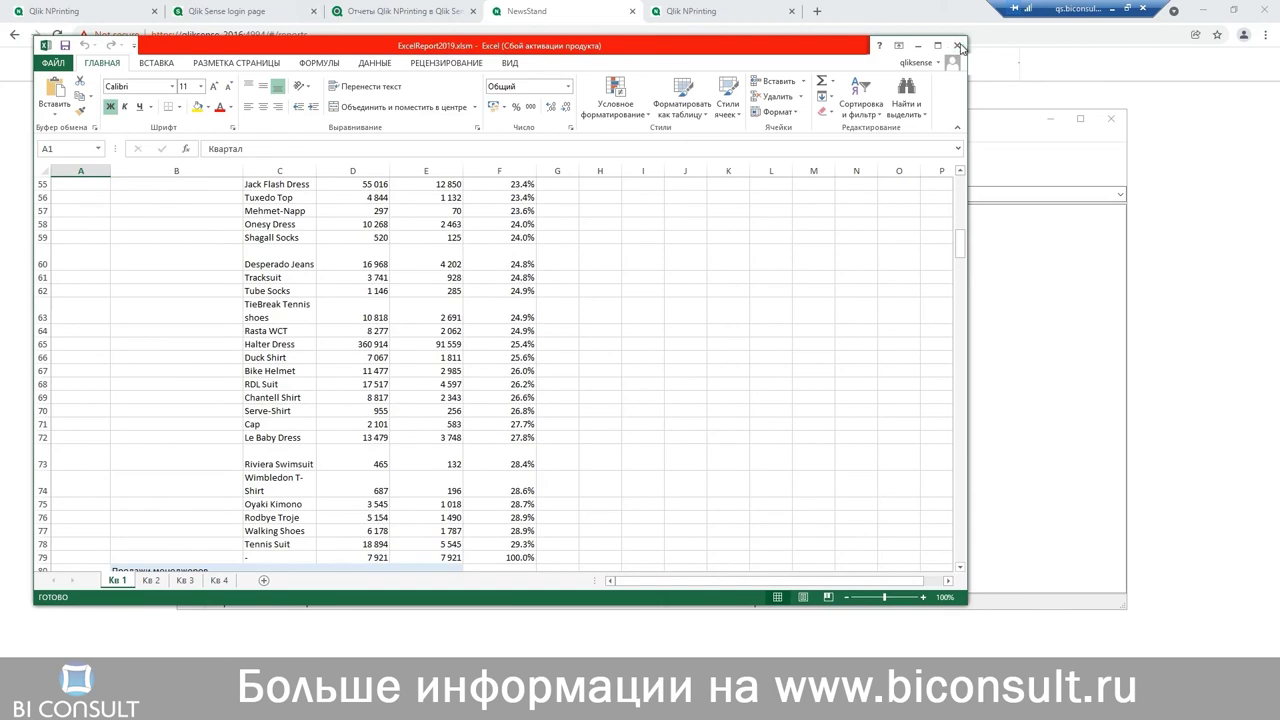
Close the ExcelReport2019.xlsm workbook and minimize the archive window to return to the NewsStand reports list.
click(957, 45)
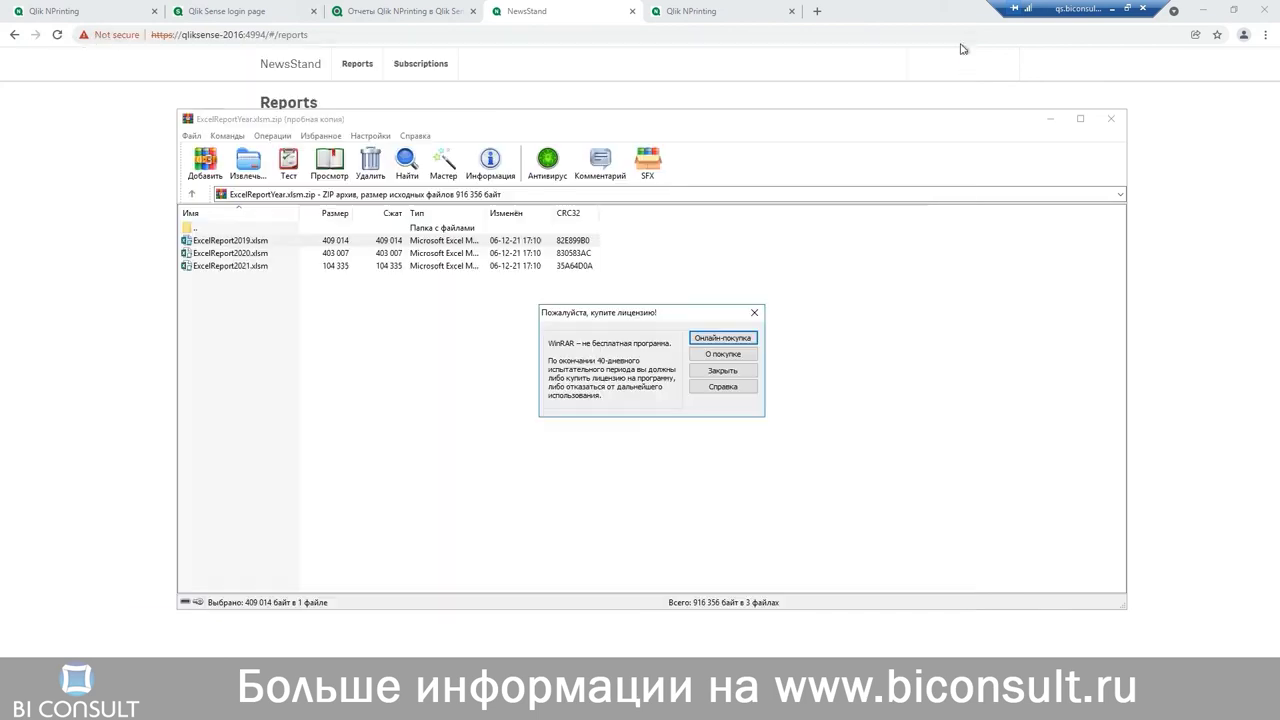
click(754, 315)
click(1051, 121)
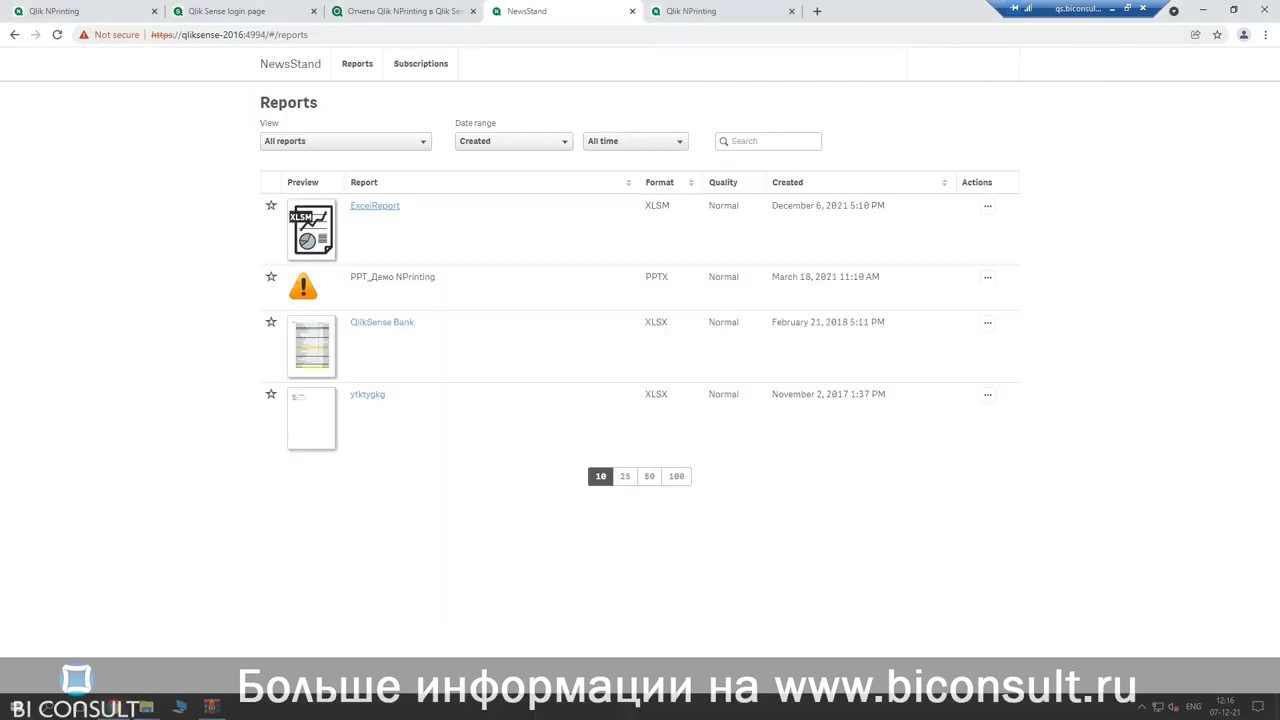